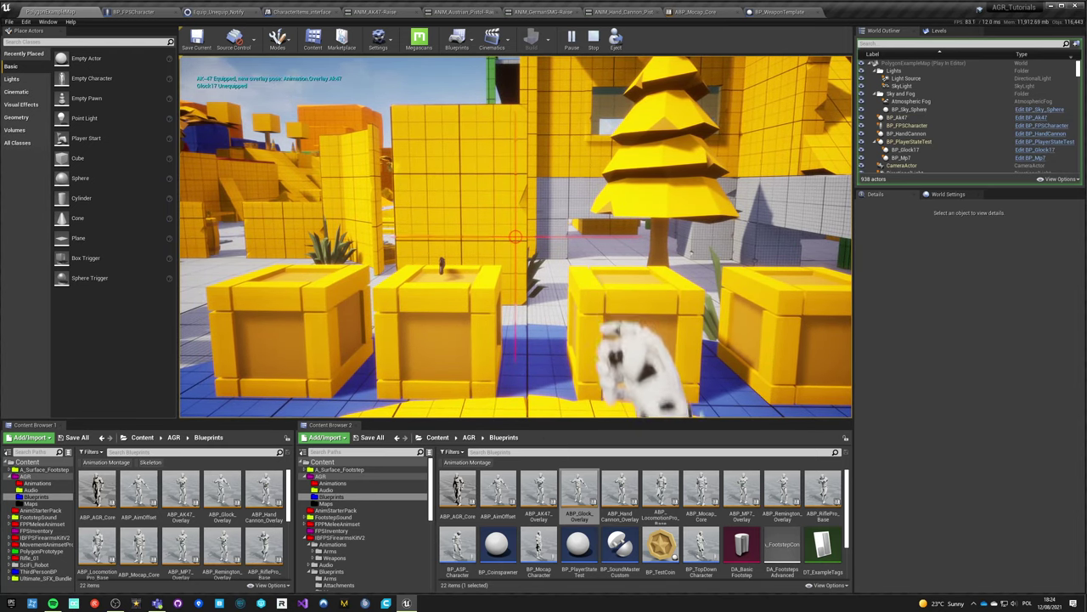
- Playtest picking up the hand cannon from the crate after switching from the AK-47 to the Glock, and end the play session
key("w")
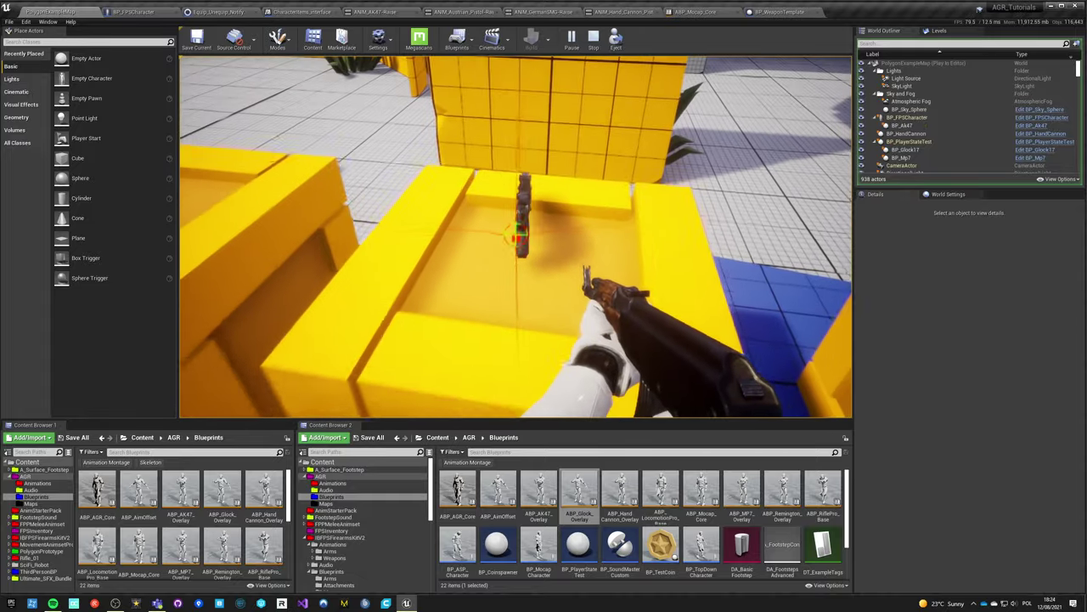
key("s")
key("w")
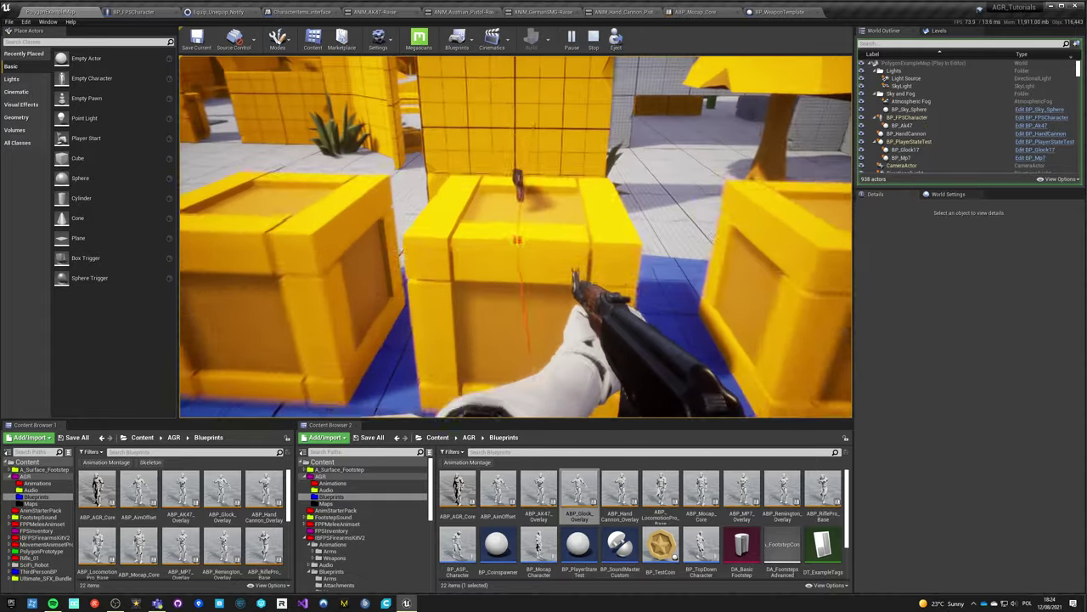
key("s")
key("w")
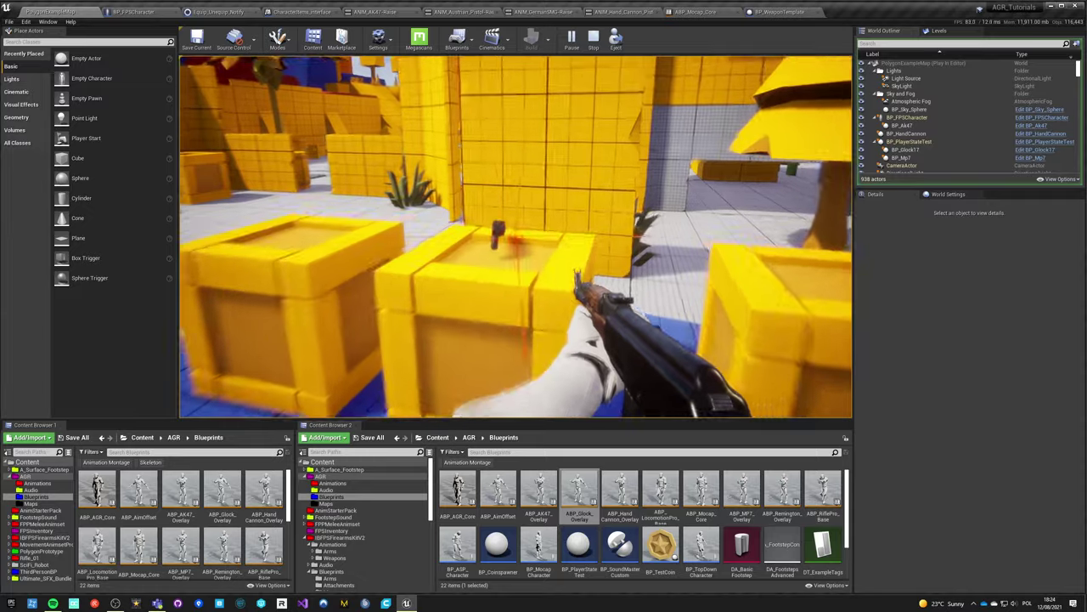
key("2")
key("w")
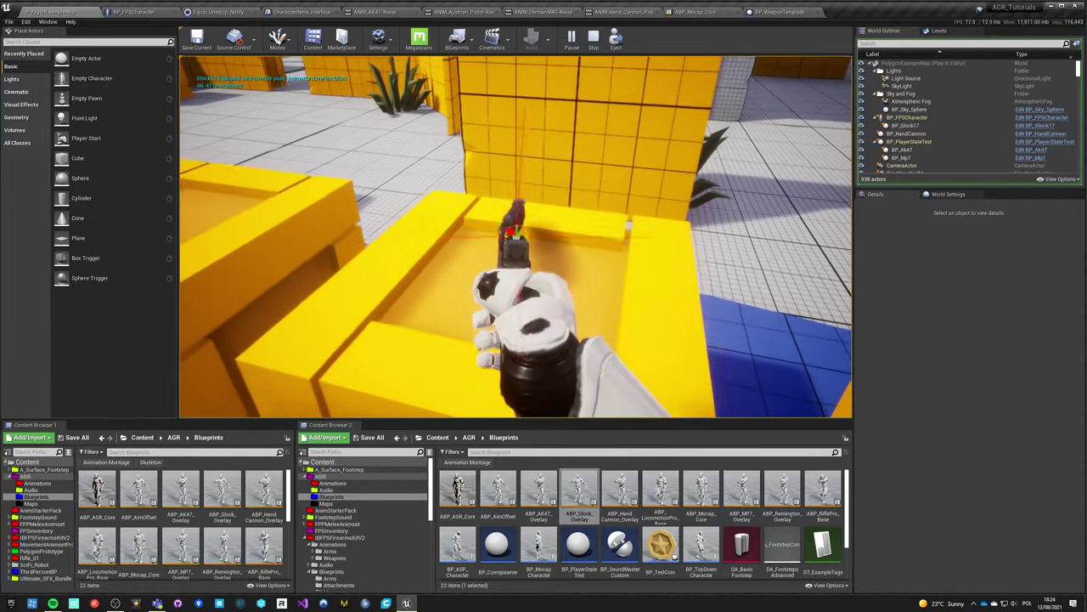
key("e")
key("w")
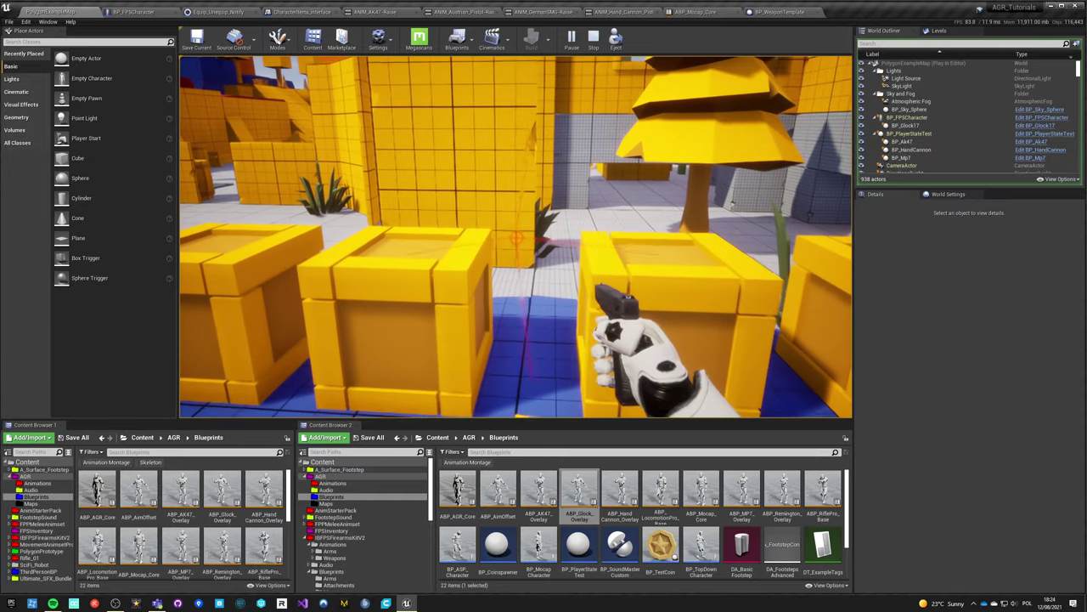
key("Escape")
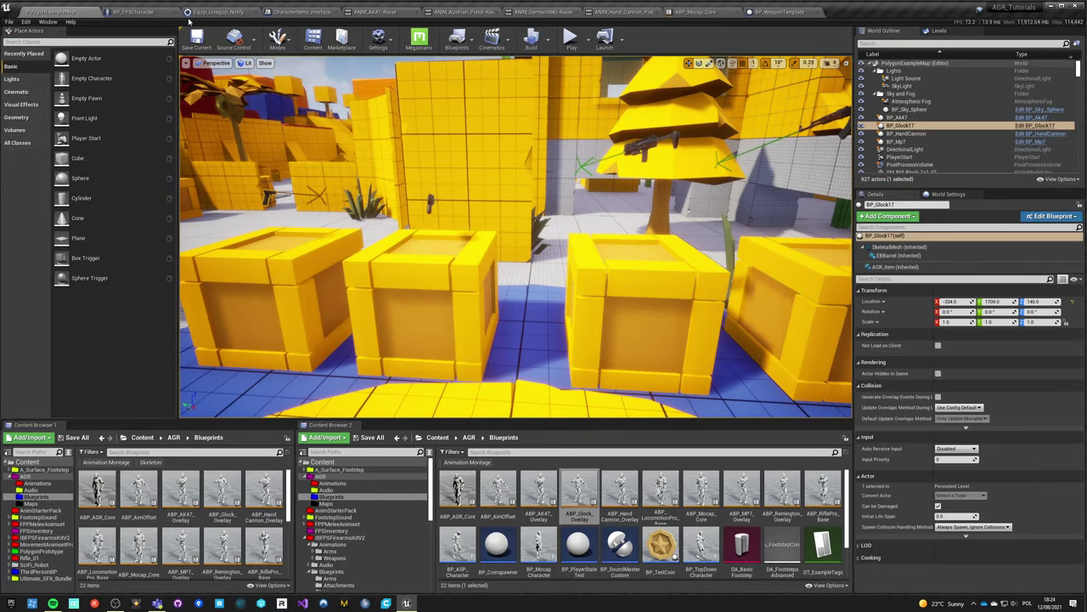
- Examine the BP_FPSCharacter event graph from the ads and switch weapons groups to the primary and secondary weapon pick-up logic
left_click(134, 12)
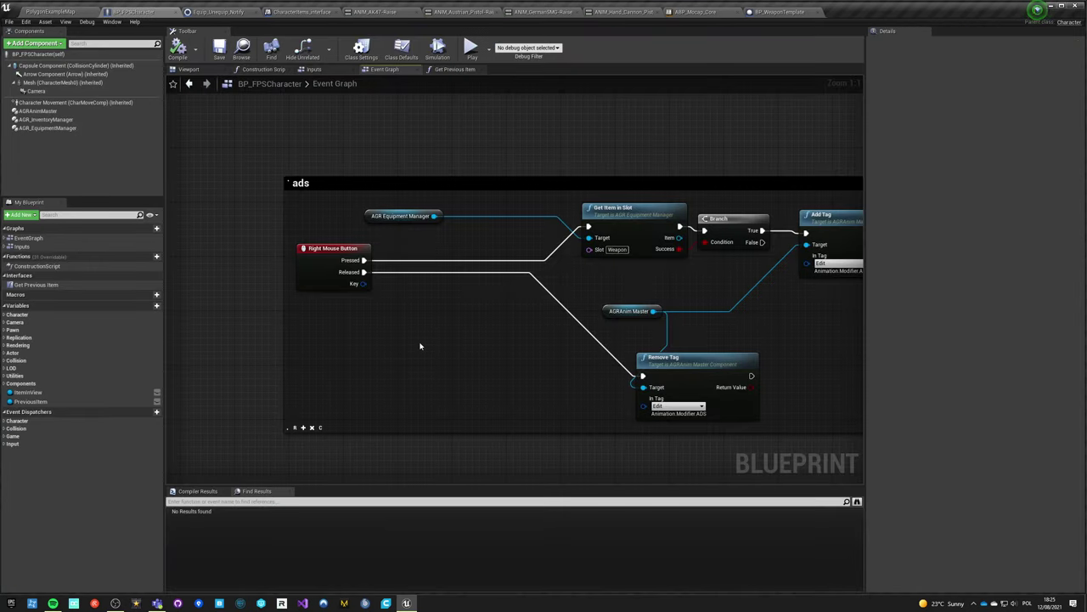
right_click_drag(481, 347, 295, 318)
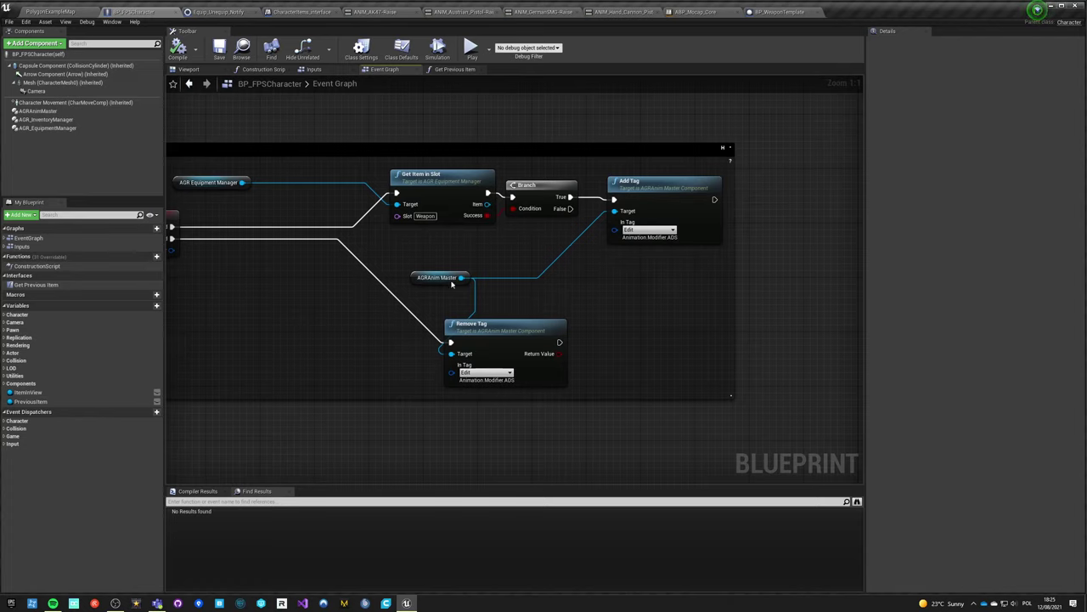
scroll(296, 321, "down", 2)
right_click_drag(297, 321, 471, 337)
scroll(441, 290, "down", 3)
right_click_drag(441, 200, 408, 342)
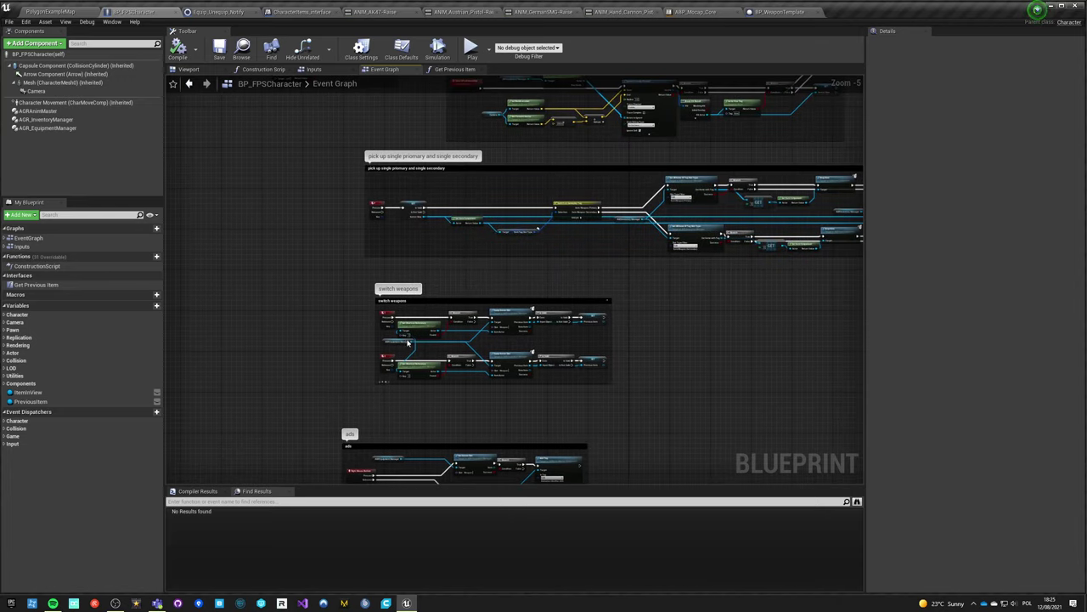
scroll(418, 405, "up", 3)
scroll(446, 396, "down", 3)
right_click_drag(464, 269, 541, 325)
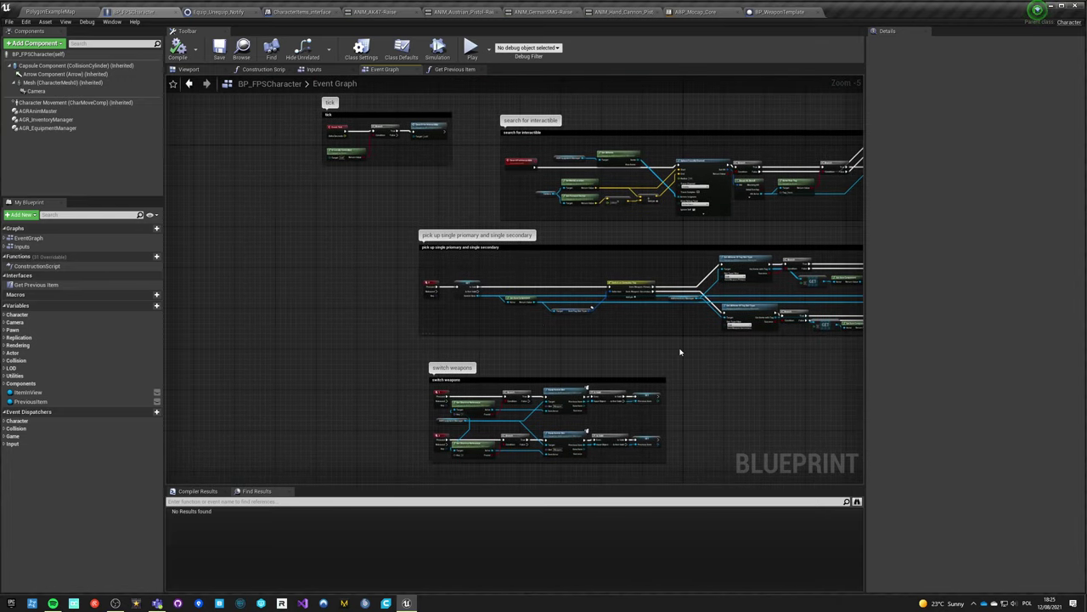
scroll(730, 365, "up", 5)
right_click_drag(594, 232, 204, 326)
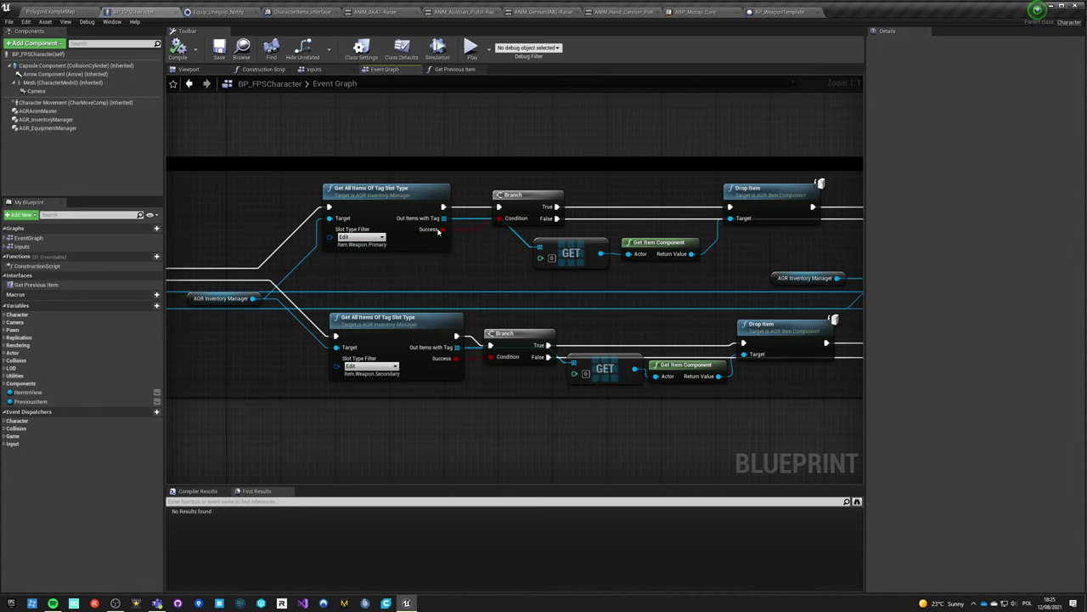
- Place a reference to the AGR_EquipmentManager component in the empty area below the weapon pick-up group
right_click_drag(462, 283, 344, 321)
left_click_drag(47, 127, 456, 246)
left_click_drag(345, 456, 348, 453)
right_click_drag(356, 465, 413, 355)
- Add a Get Item in Slot node from the AGR Equipment Manager reference, with its slot named Weapon
left_click_drag(412, 354, 483, 391)
type("get we")
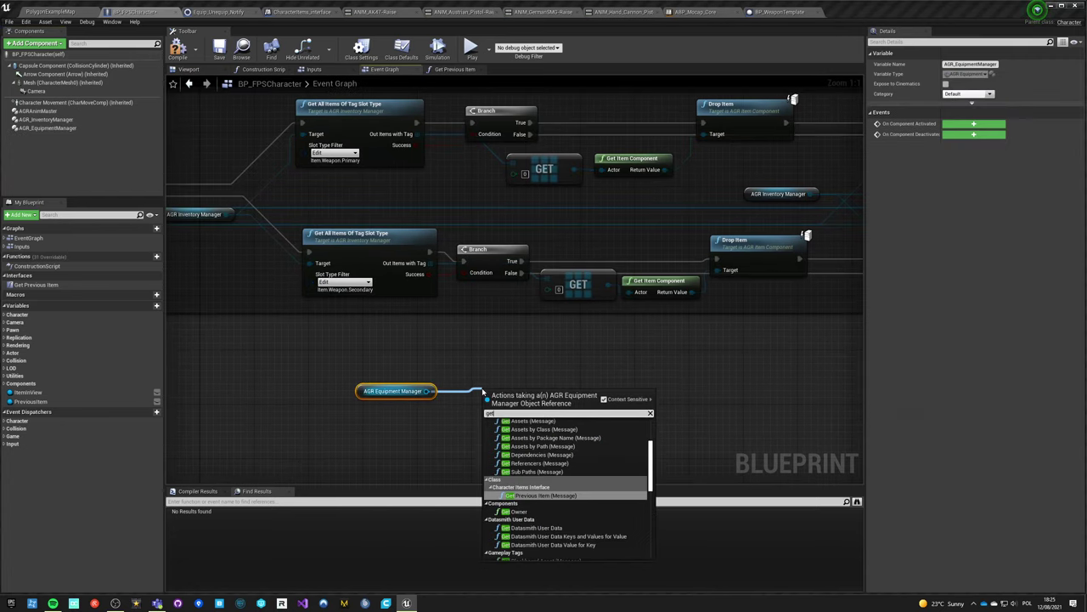
key("BackSpace")
key("BackSpace")
key("BackSpace")
key("BackSpace")
key("BackSpace")
key("BackSpace")
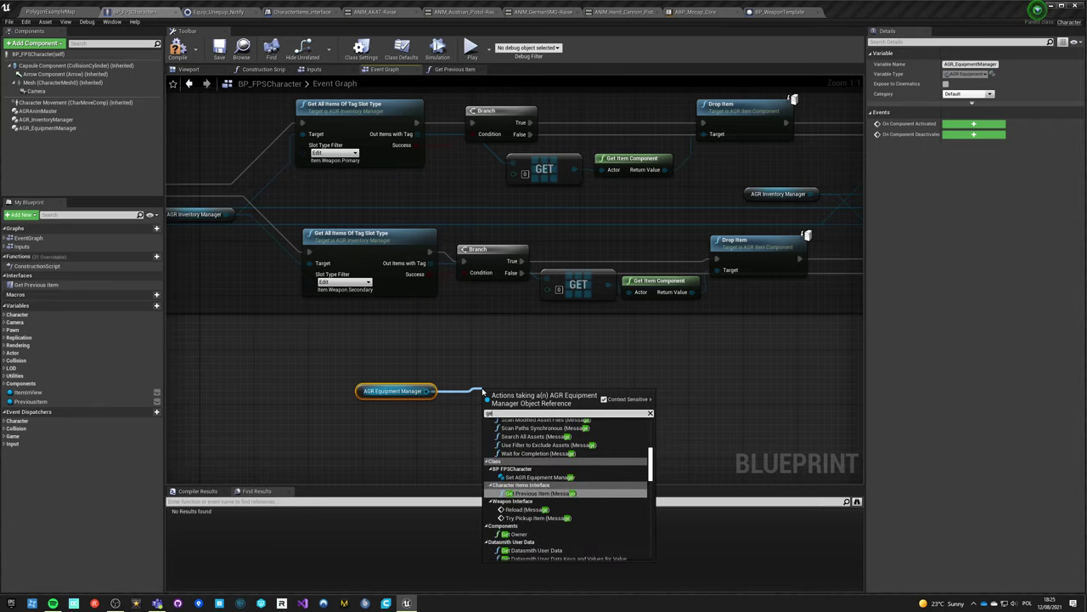
type("t slot")
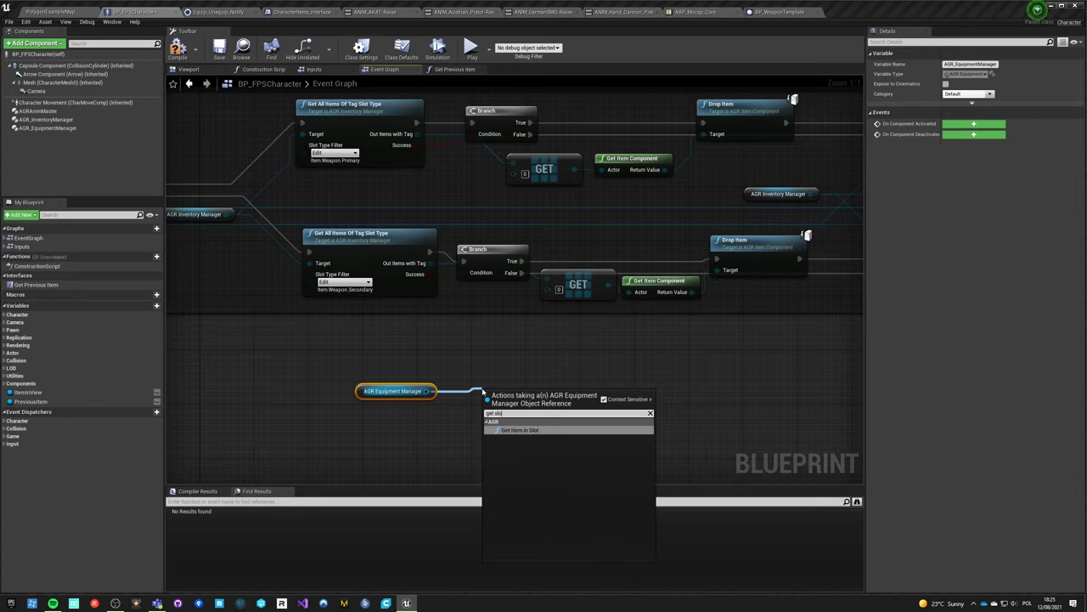
key("Return")
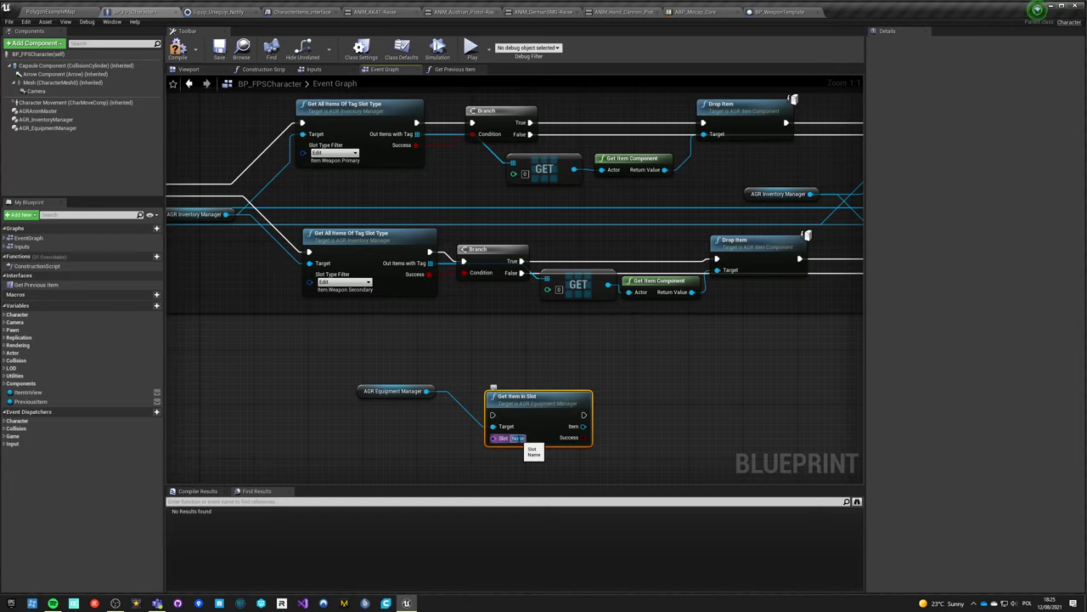
- Connect the slot's Item output to a Get Item Component node and get its Item Tag Slot Type
left_click_drag(583, 426, 632, 436)
type("get item")
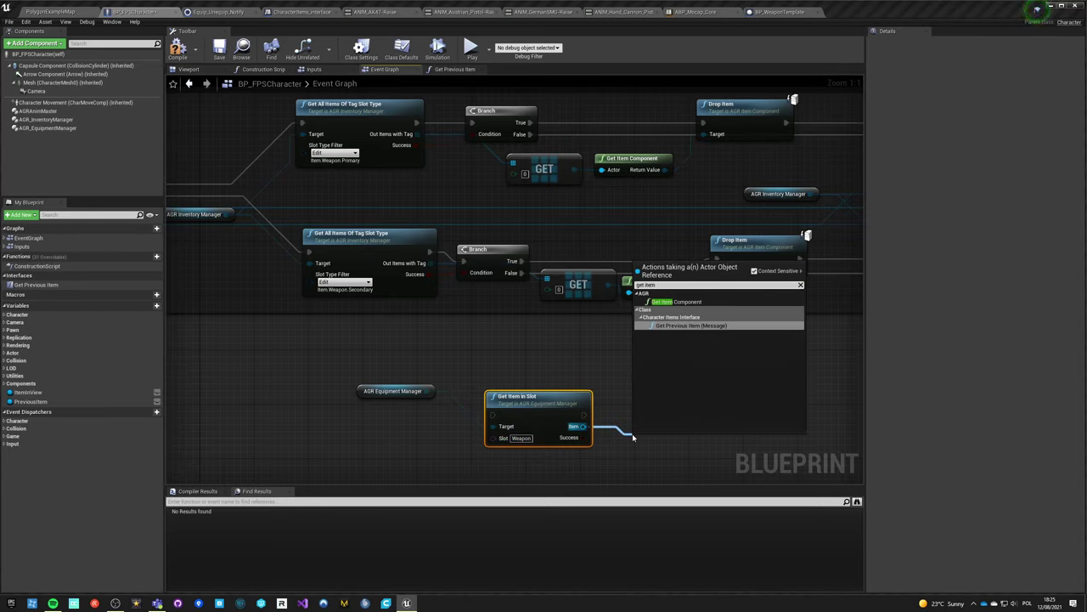
key("Up")
key("Return")
left_click_drag(694, 451, 744, 442)
type("get tag")
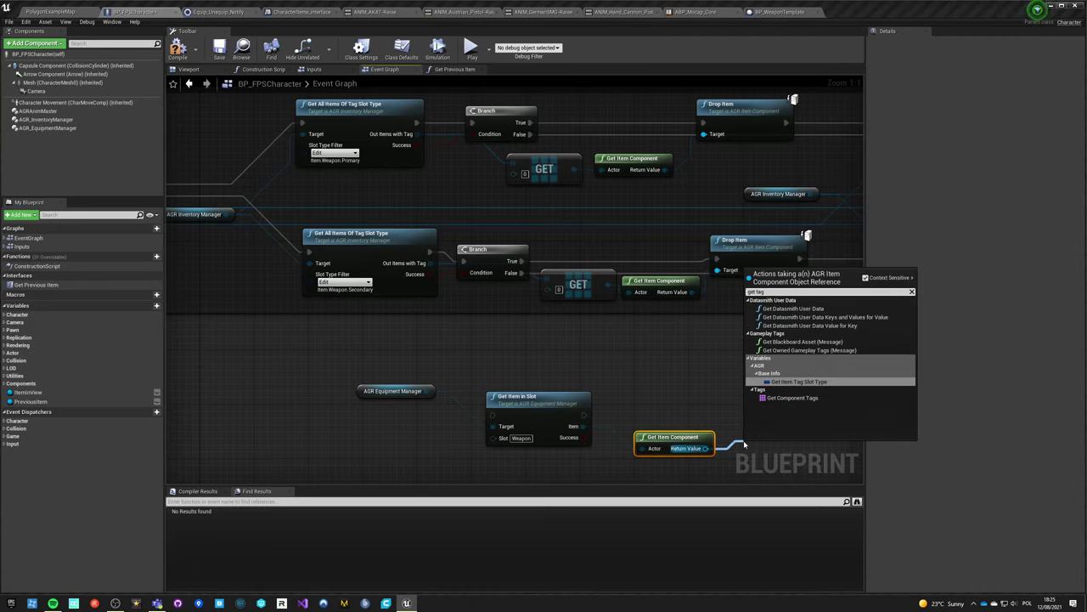
key("Return")
left_click_drag(788, 452, 768, 451)
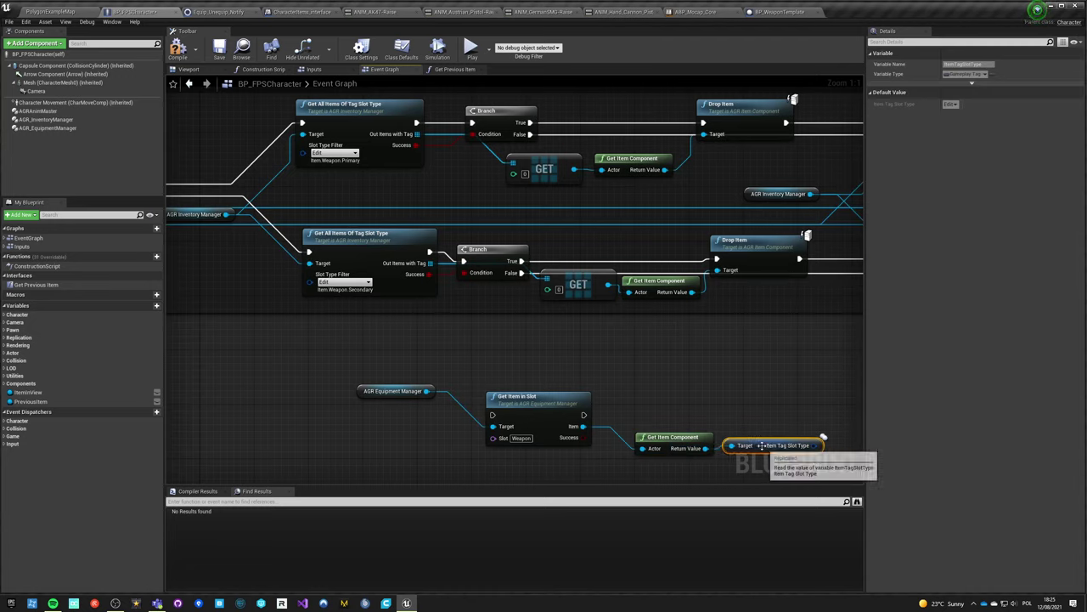
- Compare Item Tag Slot Type with Item.Weapon.Primary using an Equal (GameplayTag) node, and align that node with its row
left_click(531, 382)
right_click_drag(532, 387, 838, 417)
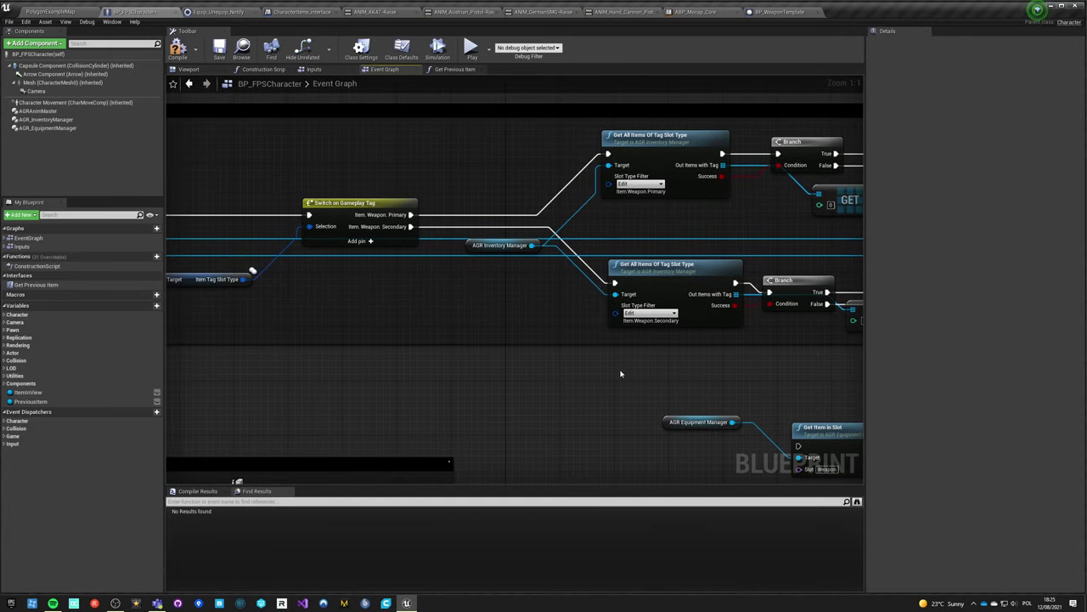
right_click_drag(702, 396, 404, 311)
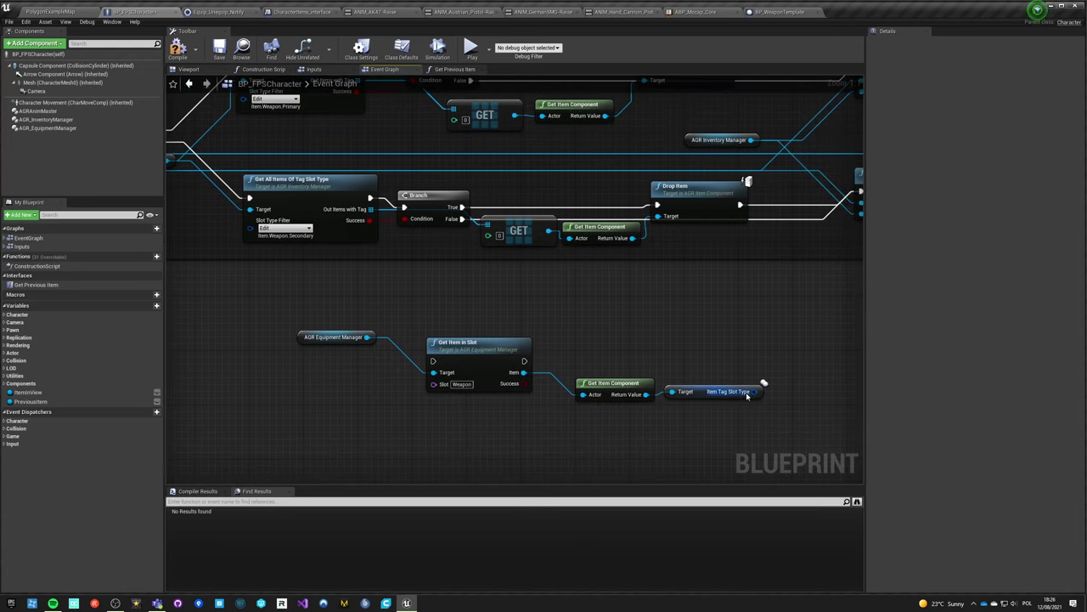
left_click_drag(753, 392, 786, 401)
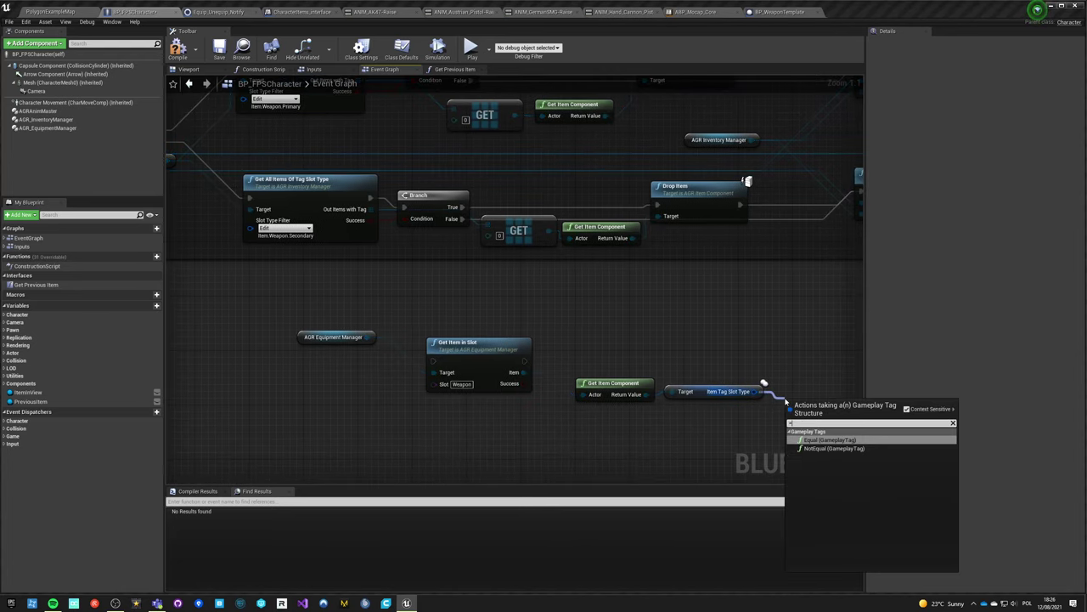
key("Return")
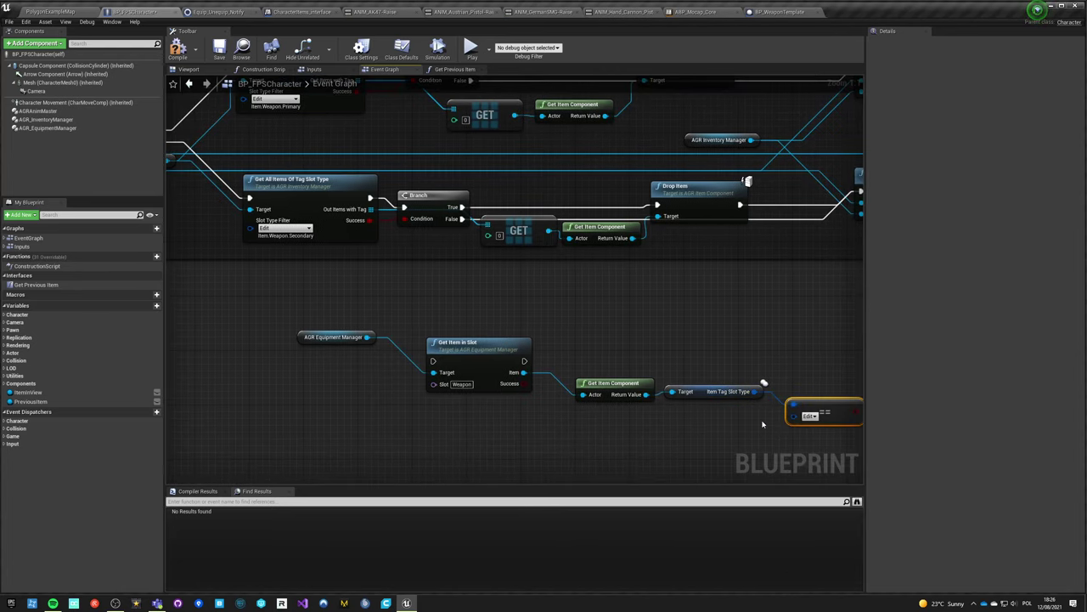
left_click(809, 415)
scroll(826, 520, "down", 2)
scroll(825, 521, "down", 3)
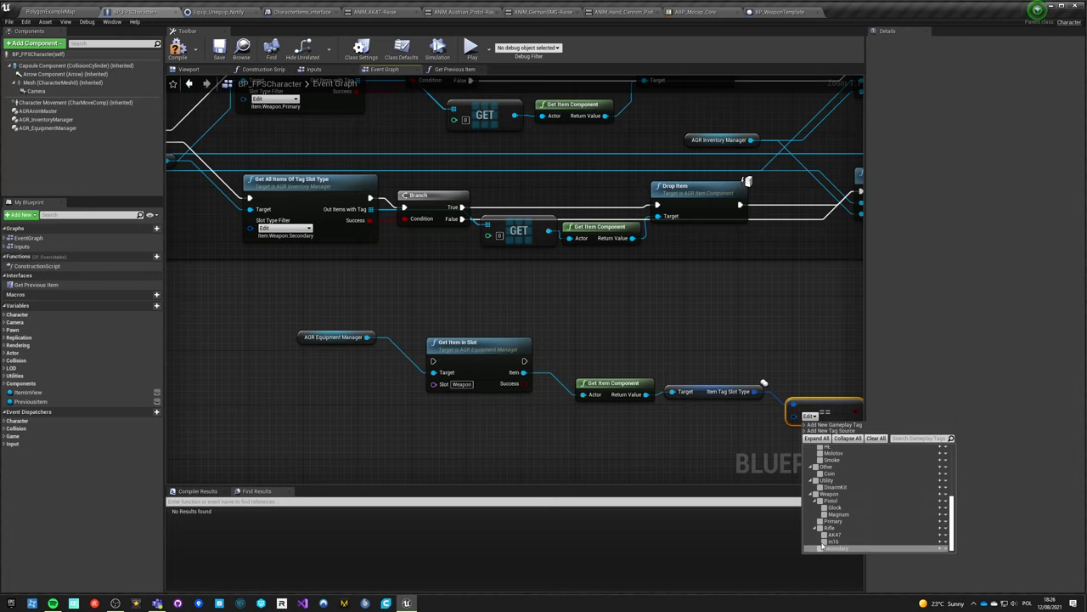
left_click(824, 522)
right_click_drag(824, 521, 719, 446)
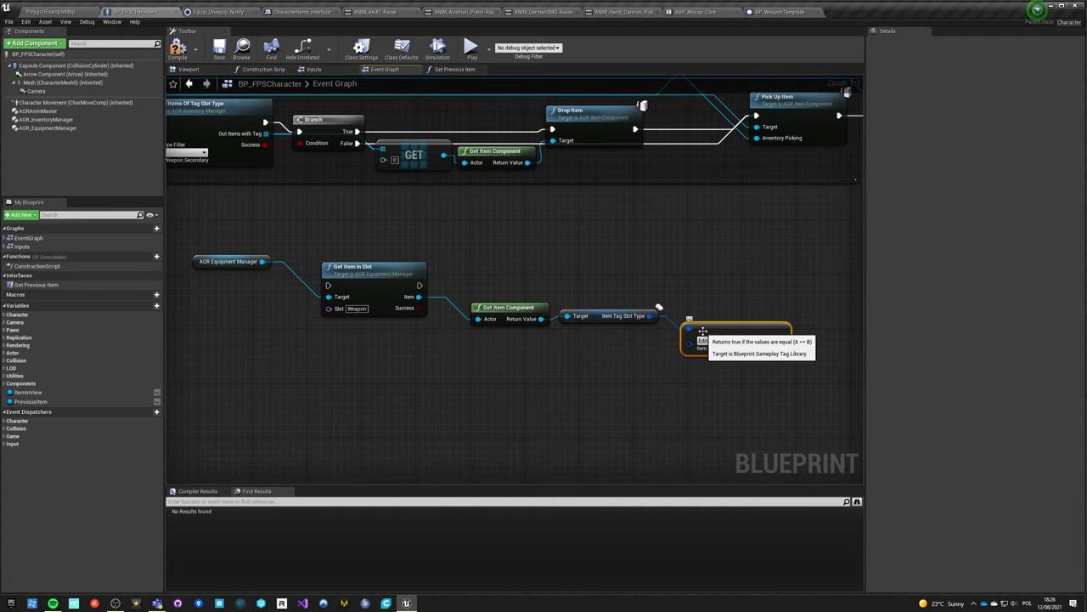
scroll(522, 304, "down", 1)
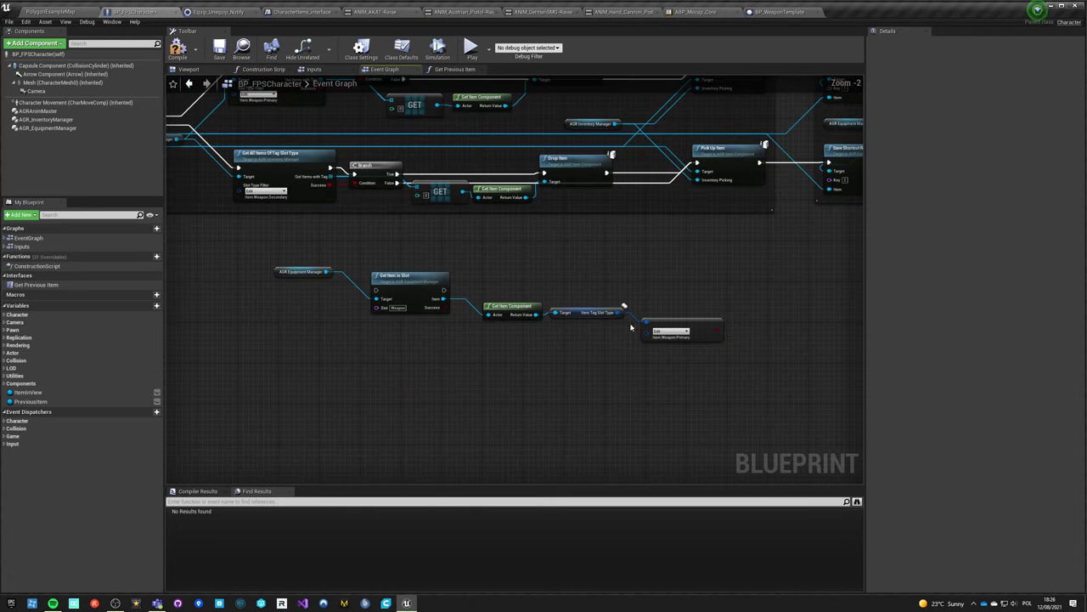
left_click(655, 302)
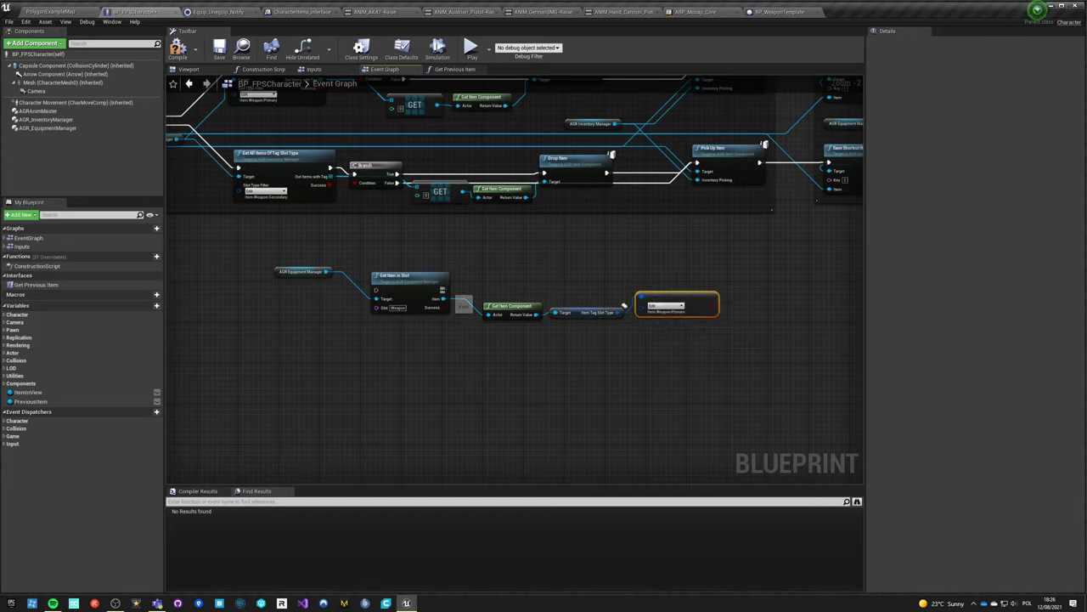
- Add a Branch after Get Item in Slot, driven by its Success output, and line it up with that node
left_click(462, 270)
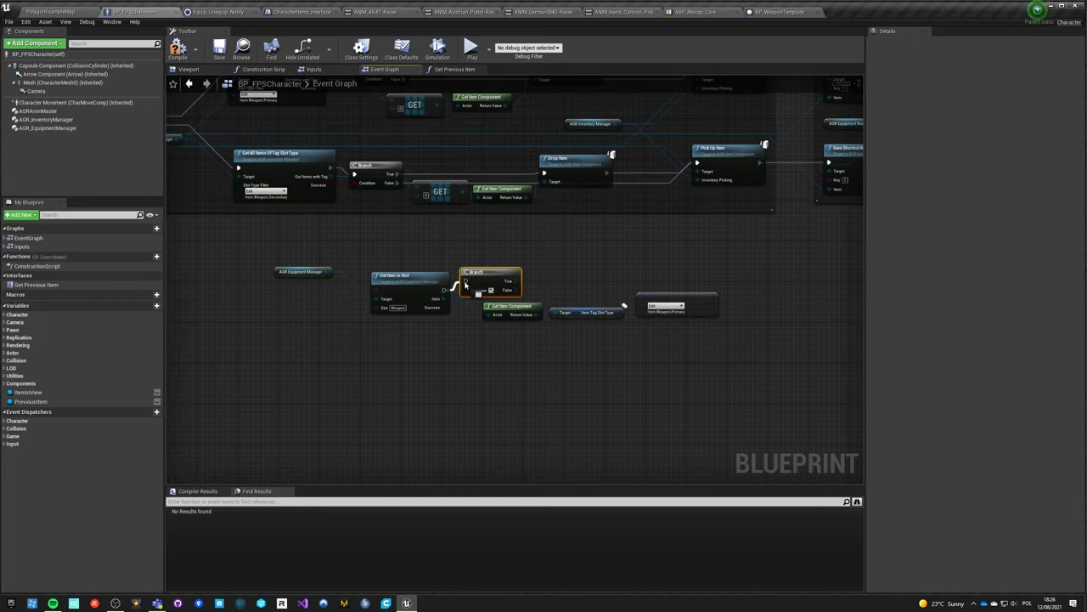
left_click_drag(466, 290, 444, 307)
left_click_drag(485, 273, 493, 282)
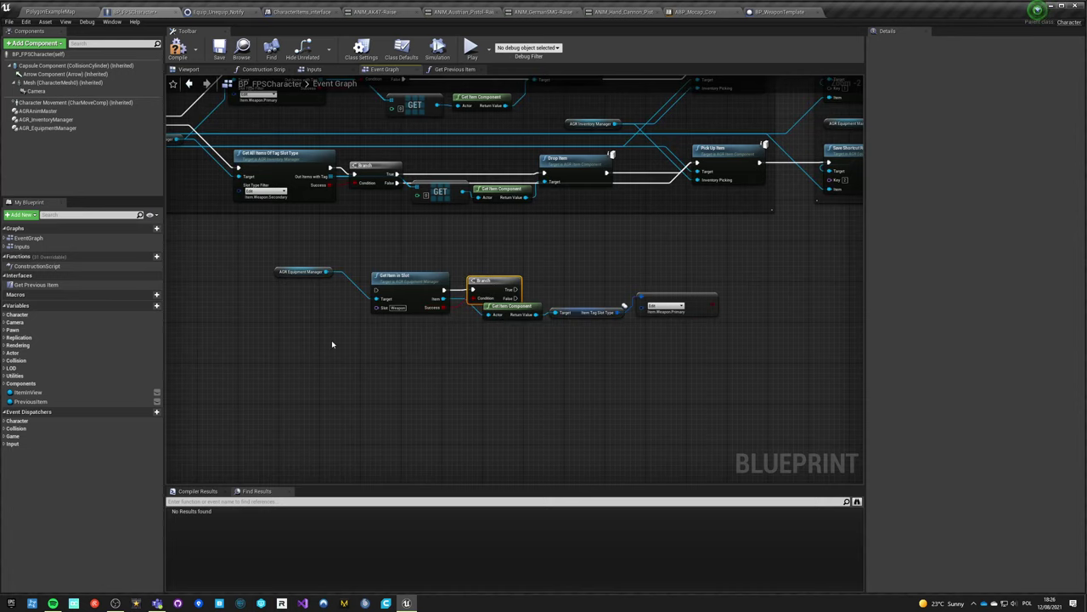
- Raise the Drop Item node of the primary weapon row above the other nodes in the pick-up group
right_click_drag(331, 344, 459, 501)
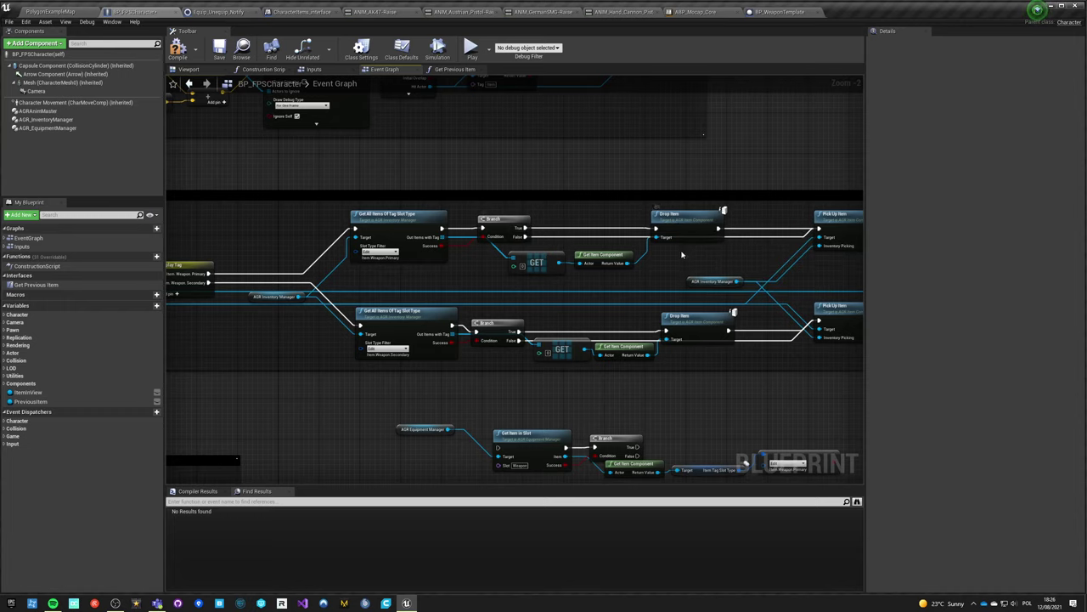
right_click_drag(682, 249, 561, 248)
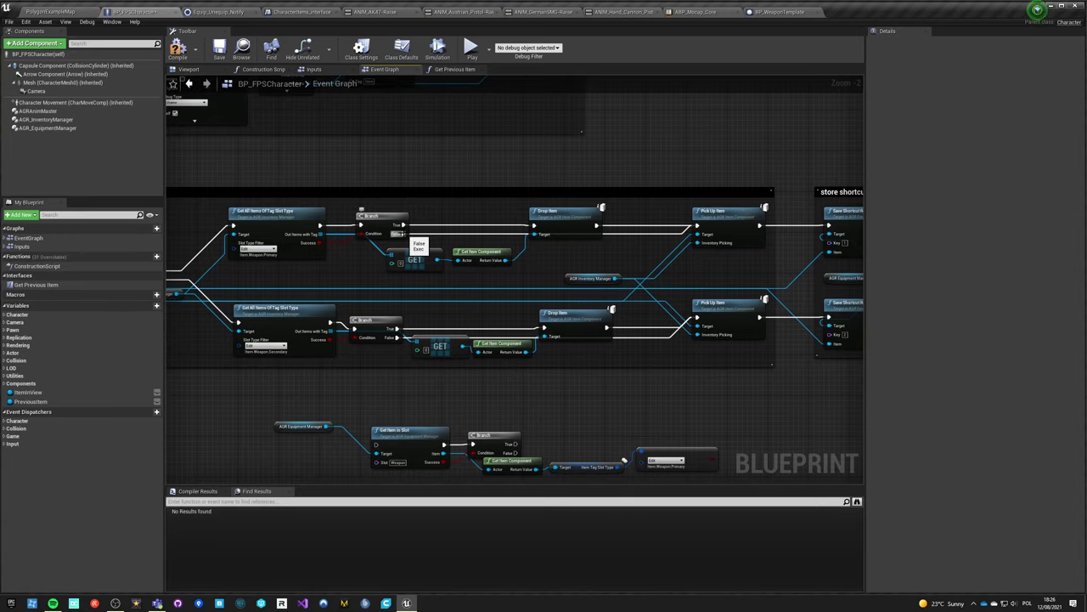
left_click_drag(561, 213, 565, 182)
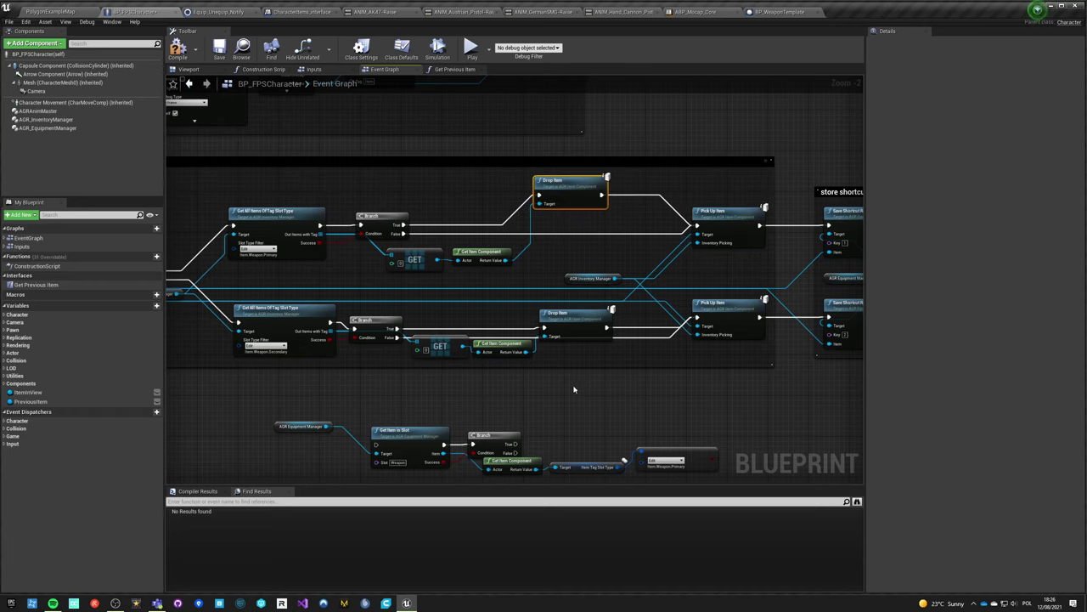
- Move the switch weapons and ads comment groups to the free space left of the pick-up group
scroll(574, 389, "down", 4)
left_click(265, 319)
left_click_drag(265, 319, 422, 349)
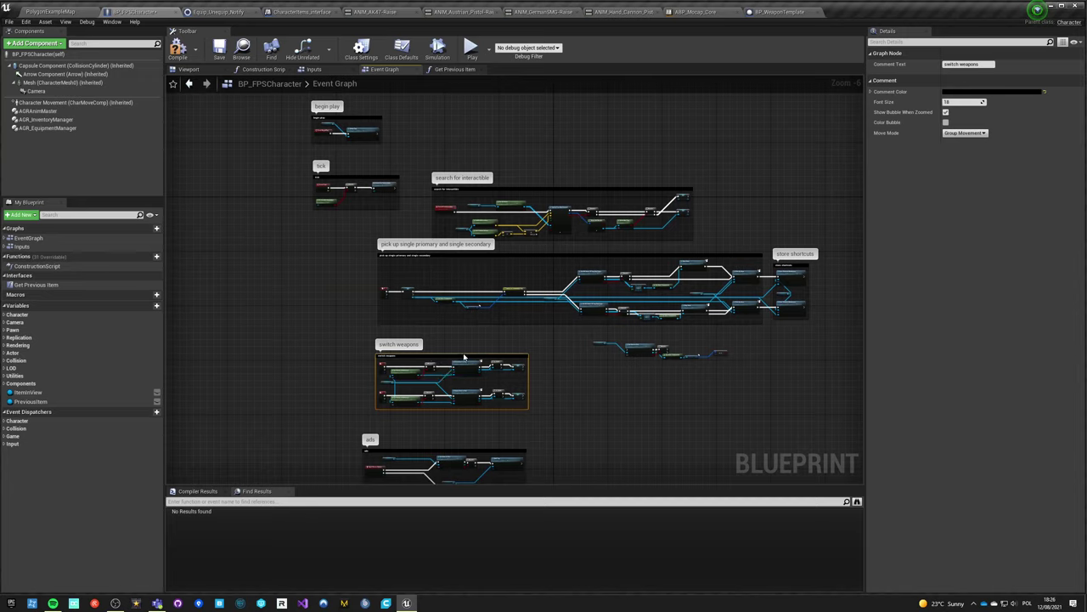
left_click_drag(455, 358, 283, 224)
left_click(353, 413)
left_click_drag(420, 451, 262, 296)
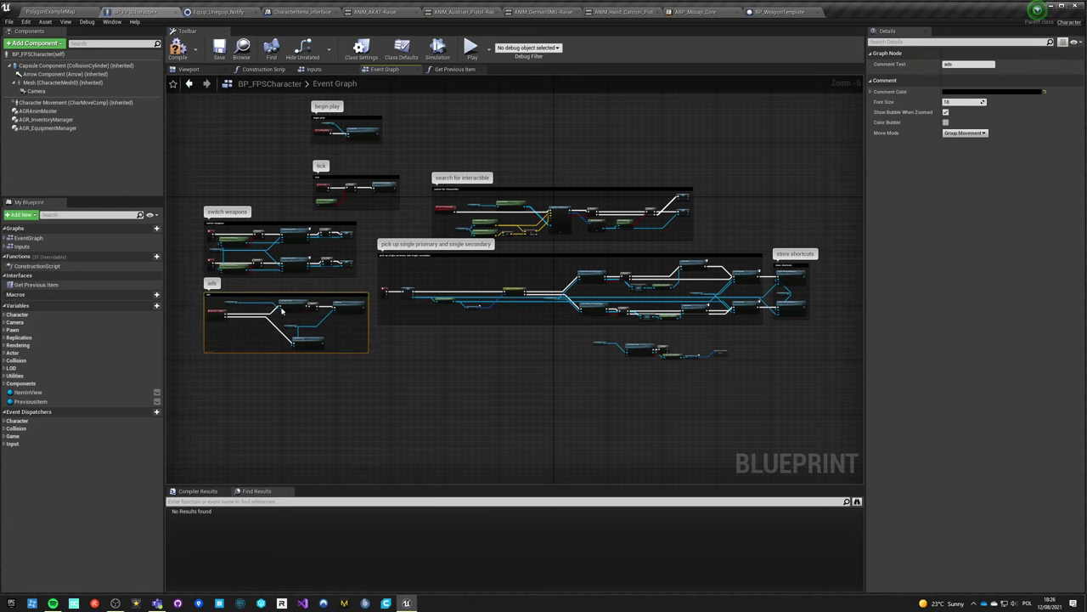
- Move the new Get Item in Slot node chain further down, leaving more room below the pick-up group
scroll(436, 352, "up", 2)
right_click_drag(743, 288, 364, 362)
right_click_drag(333, 433, 349, 356)
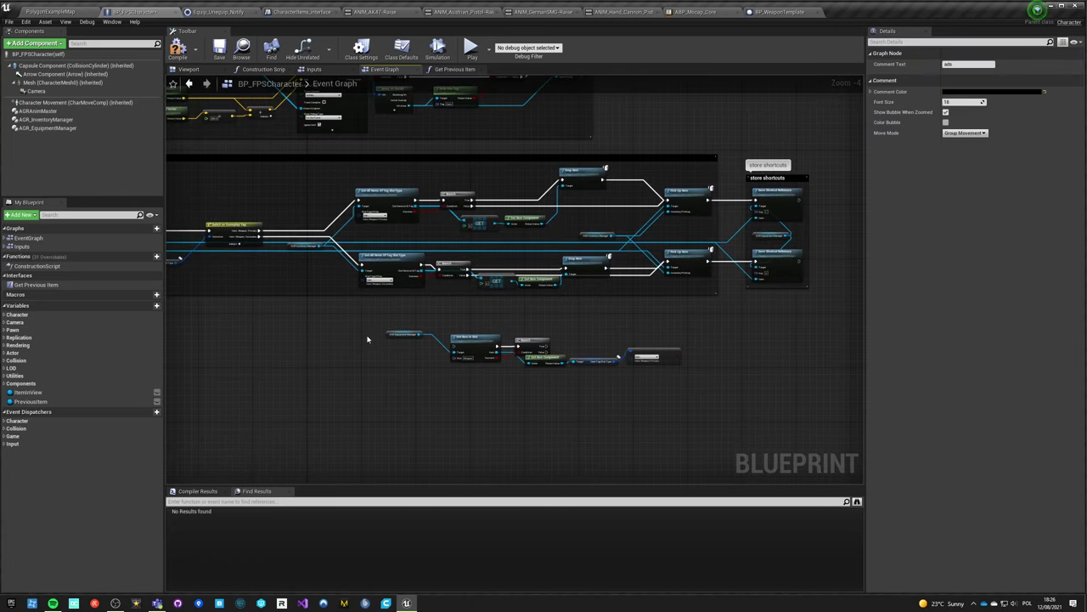
left_click_drag(366, 337, 664, 382)
left_click_drag(400, 337, 398, 473)
- Move the whole secondary weapon row, including its Pick Up Item and Save Shortcut Reference nodes, well below the primary row
left_click_drag(328, 261, 602, 289)
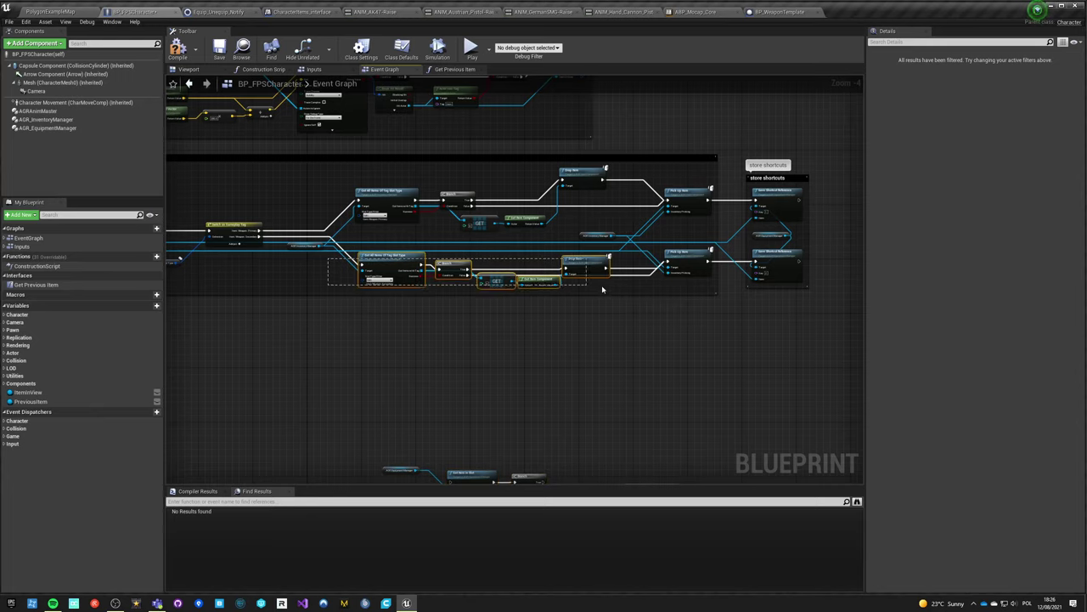
left_click_drag(793, 297, 793, 299)
left_click_drag(695, 262, 692, 438)
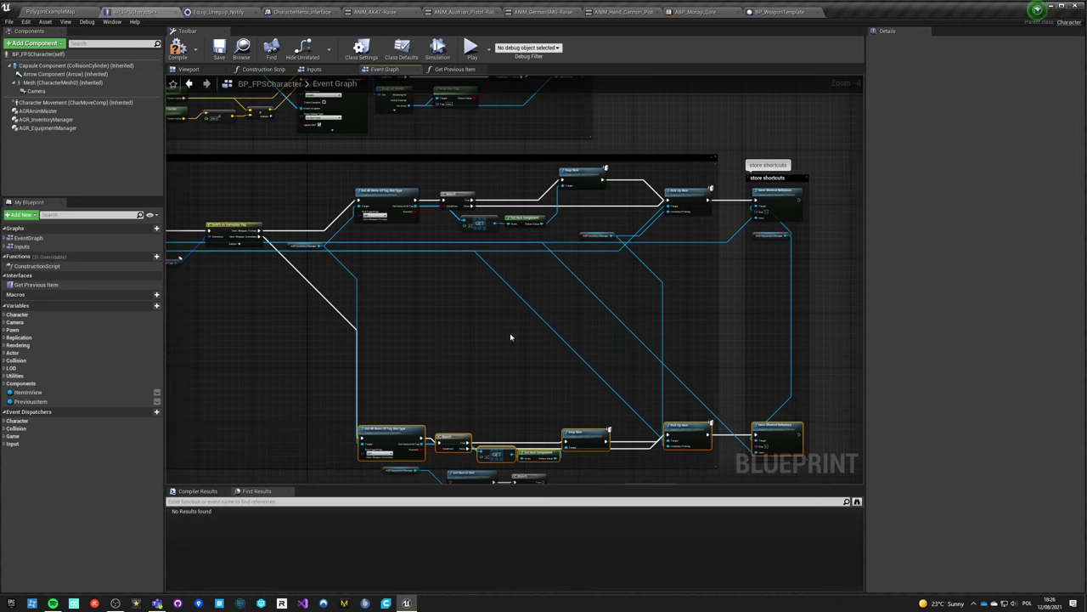
- Duplicate the AGR Inventory Manager reference beside the secondary Pick Up Item and connect it to Inventory Picking
left_click(586, 235)
scroll(586, 352, "up", 4)
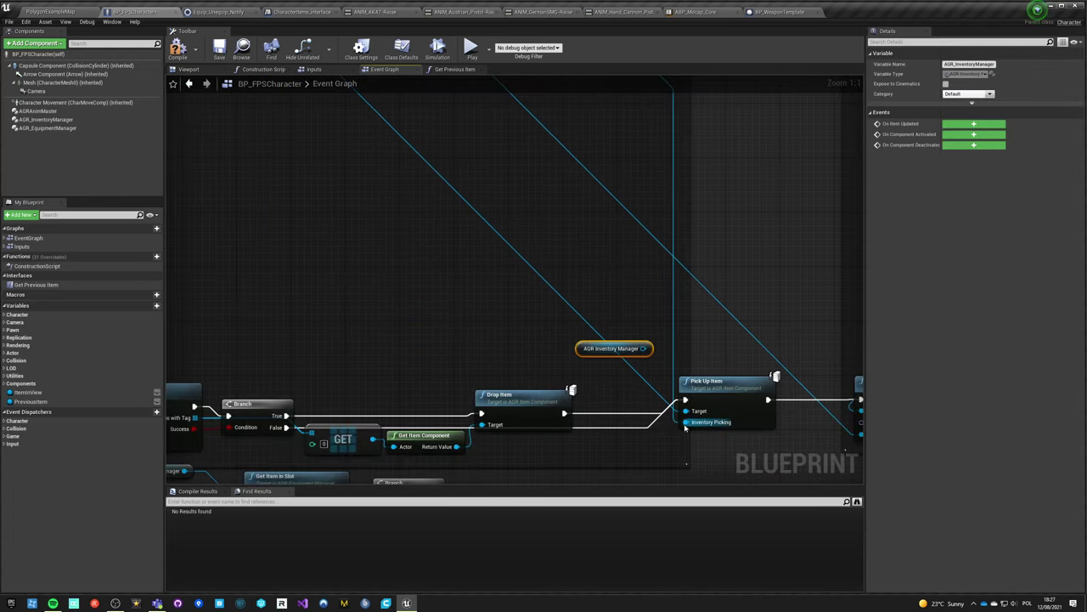
left_click_drag(686, 423, 643, 348)
- Add two reroute points on the Item wire to the secondary Save Shortcut Reference and route it straight beneath the primary row
right_click_drag(804, 430, 557, 373)
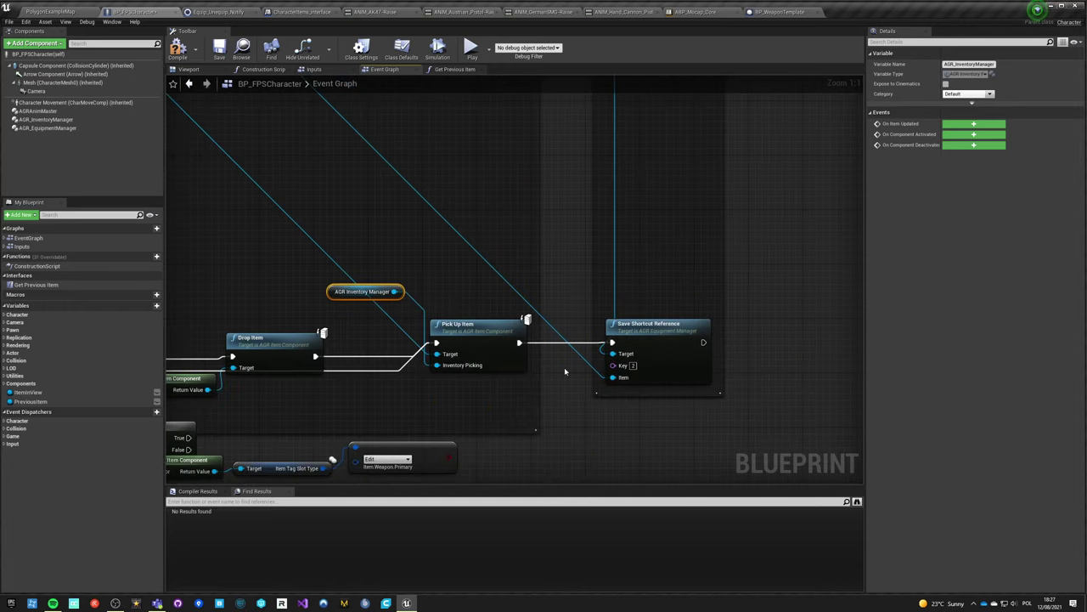
scroll(403, 288, "down", 3)
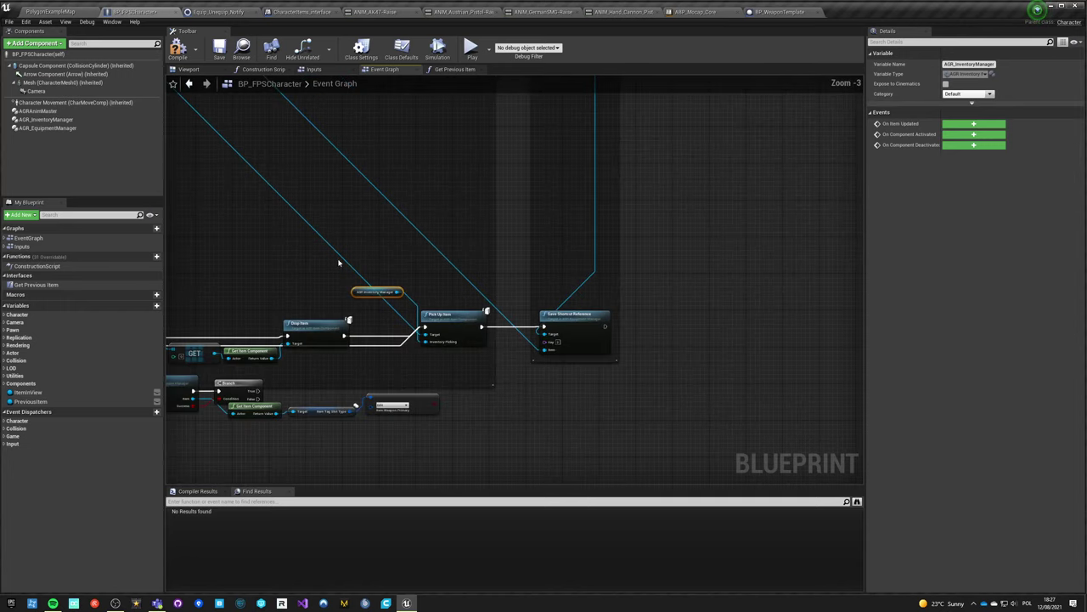
right_click_drag(174, 213, 617, 369)
right_click_drag(467, 310, 557, 342)
right_click_drag(634, 363, 598, 350)
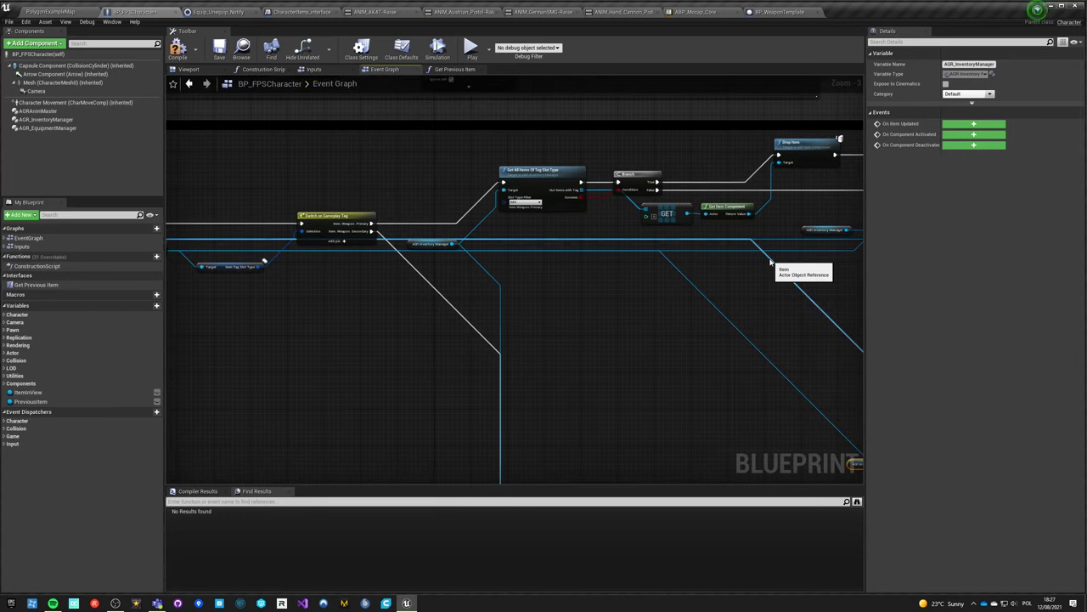
double_click(768, 260)
left_click_drag(768, 261, 798, 327)
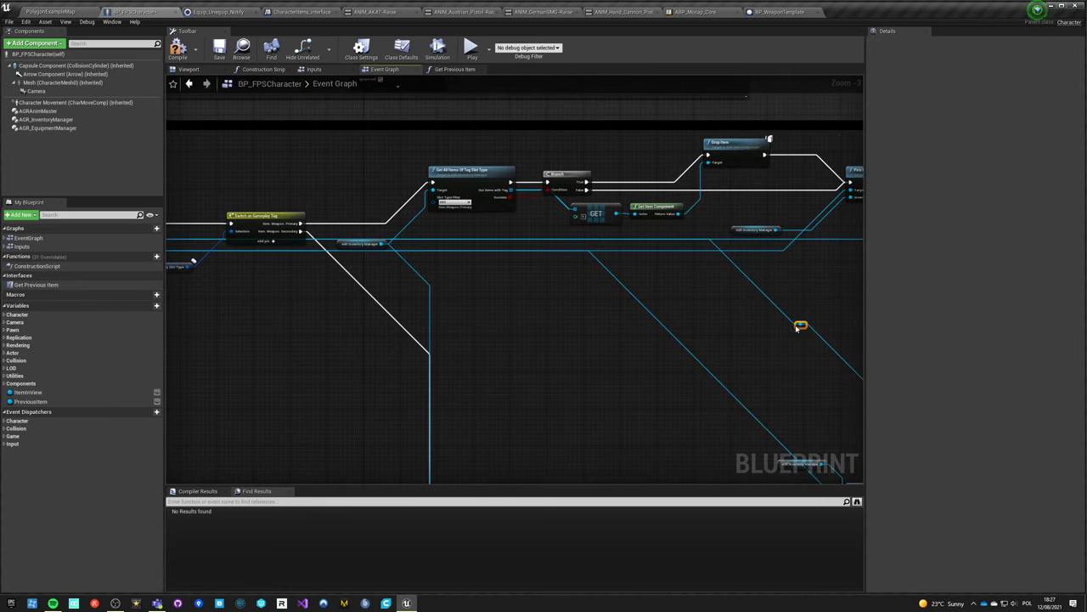
double_click(731, 261)
left_click_drag(731, 261, 336, 327)
right_click_drag(246, 328, 633, 344)
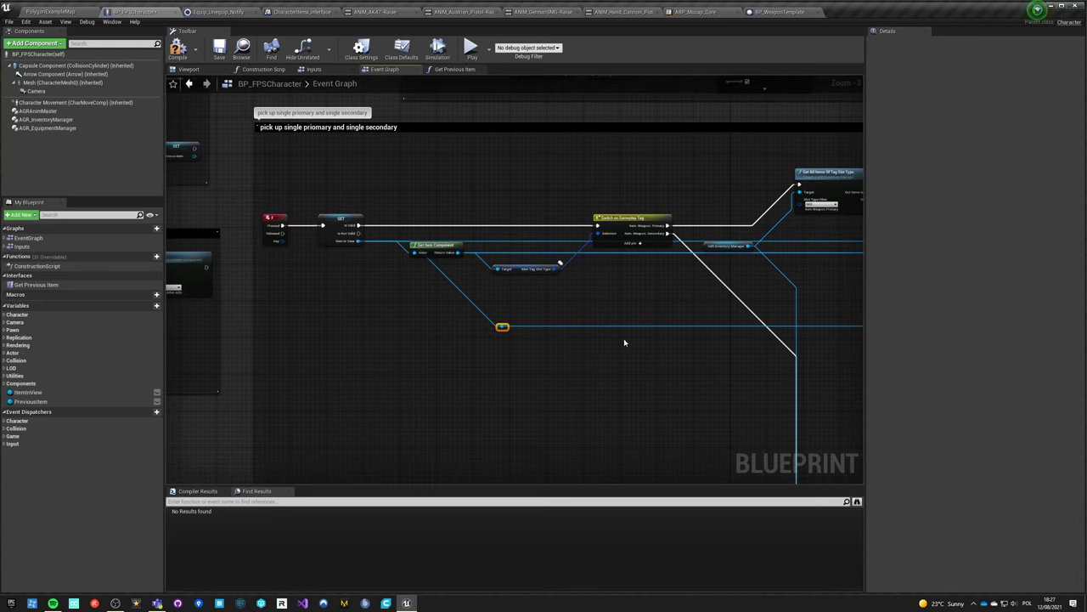
- Duplicate the AGR Inventory Manager reference and connect the copy to the Target of the secondary Get All Items Of Tag Slot Type
right_click_drag(414, 366, 342, 306)
right_click_drag(420, 340, 350, 243)
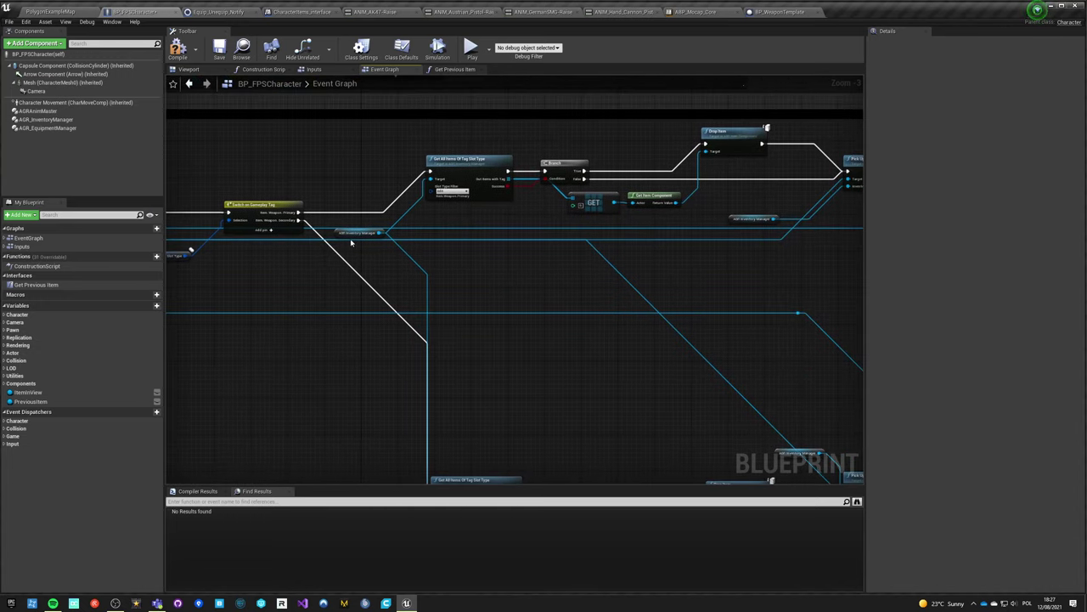
left_click(336, 229)
right_click_drag(356, 332, 271, 209)
key("ctrl+c")
key("ctrl+v")
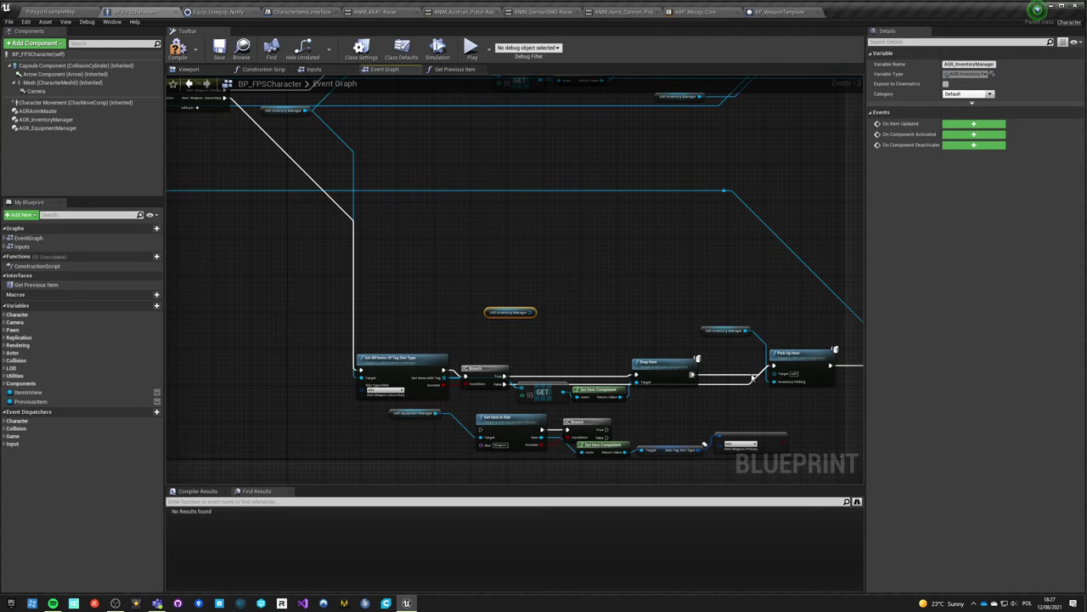
left_click_drag(775, 373, 529, 312)
key("ctrl+z")
right_click_drag(460, 295, 545, 333)
left_click_drag(444, 414, 382, 418)
- Place the original AGR Inventory Manager reference directly under the primary Get All Items Of Tag Slot Type node
left_click(335, 304)
right_click_drag(334, 304, 329, 415)
left_click_drag(346, 258, 437, 237)
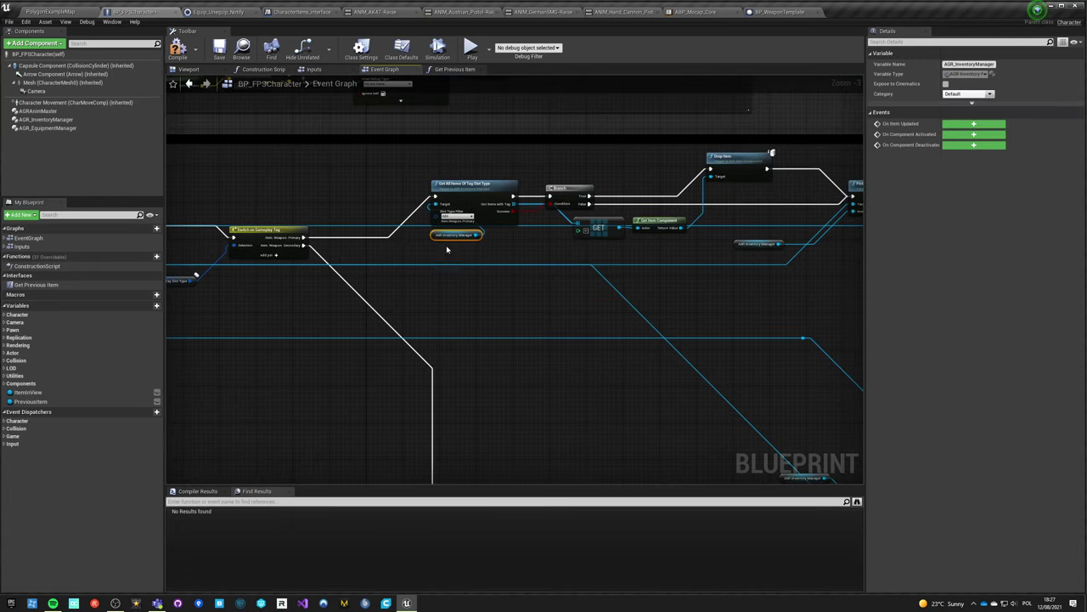
left_click(531, 271)
- Enclose the primary row's nodes from Get All Items Of Tag Slot Type through Drop Item in a comment titled "Drop from inventory"
right_click_drag(532, 271, 380, 279)
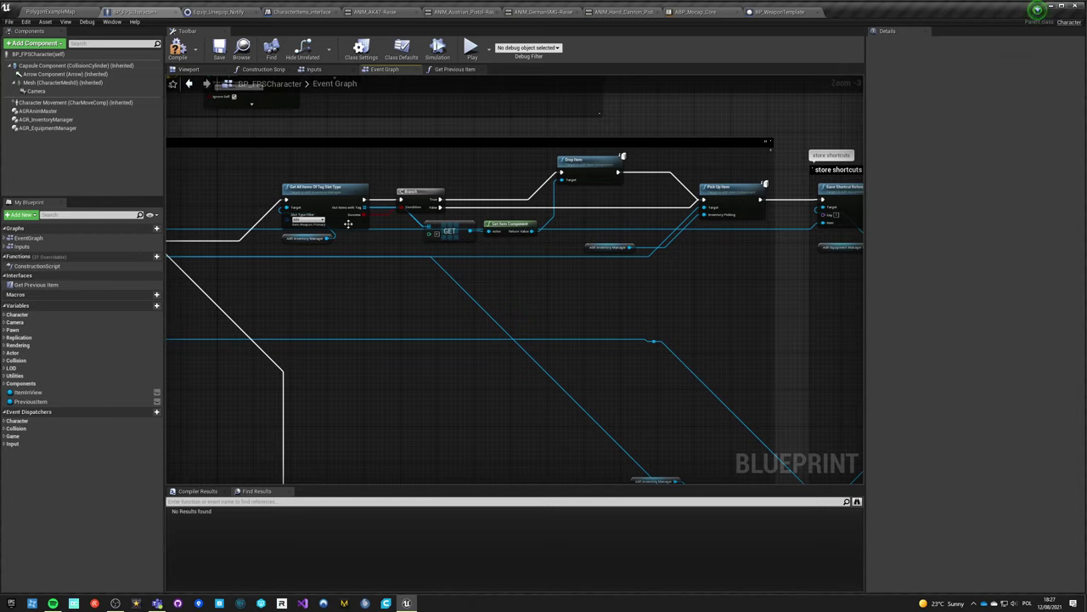
left_click_drag(291, 171, 562, 253)
type("cDro")
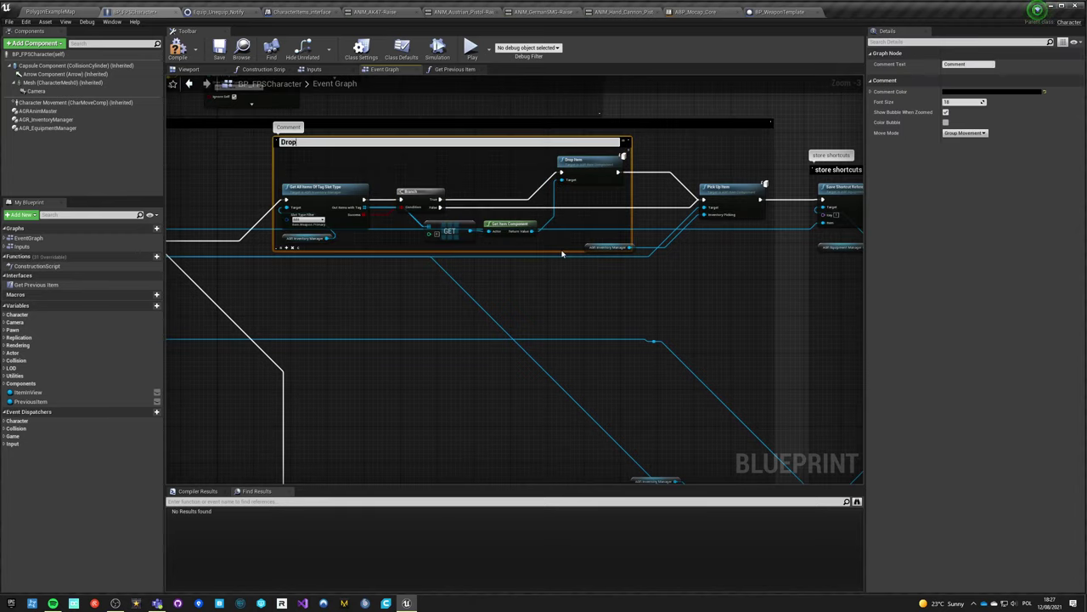
type("y")
key("Return")
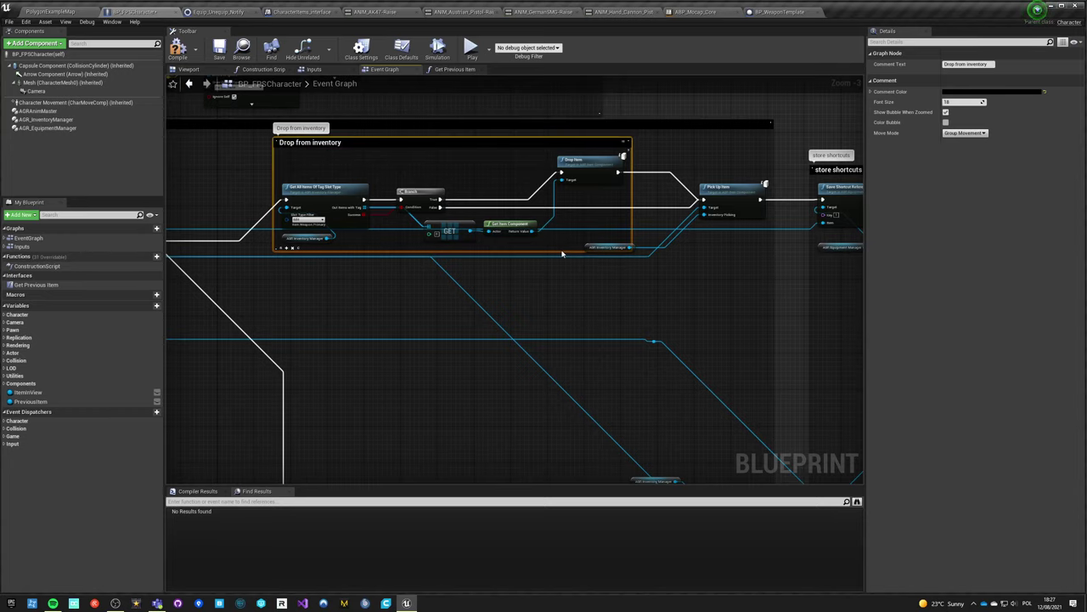
- Tuck the AGR Inventory Manager references close to their Pick Up Item nodes in the primary and secondary rows
left_click(560, 265)
left_click_drag(589, 247, 704, 235)
left_click(703, 278)
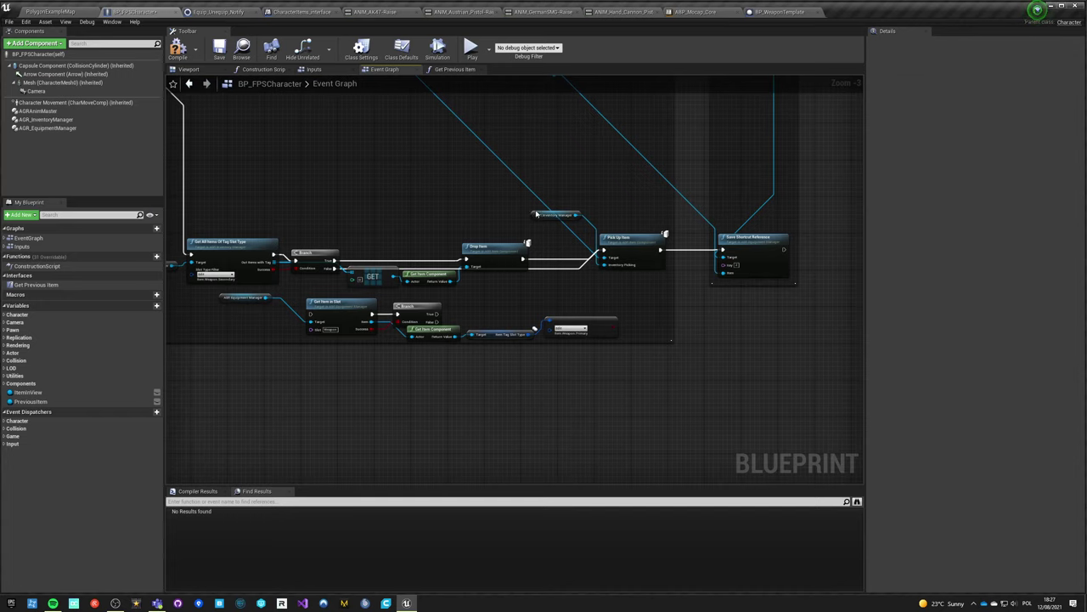
left_click_drag(536, 214, 602, 224)
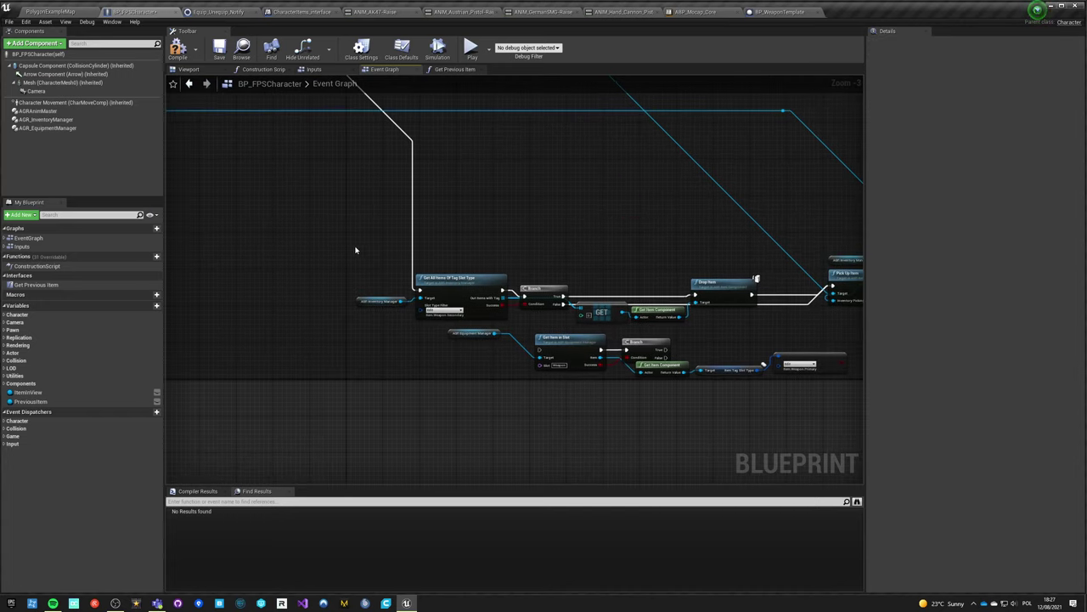
- Shift the secondary row's drop nodes up and left and enclose them in a comment titled "d\rop from inventory"
left_click_drag(356, 250, 728, 313)
left_click_drag(450, 287, 355, 252)
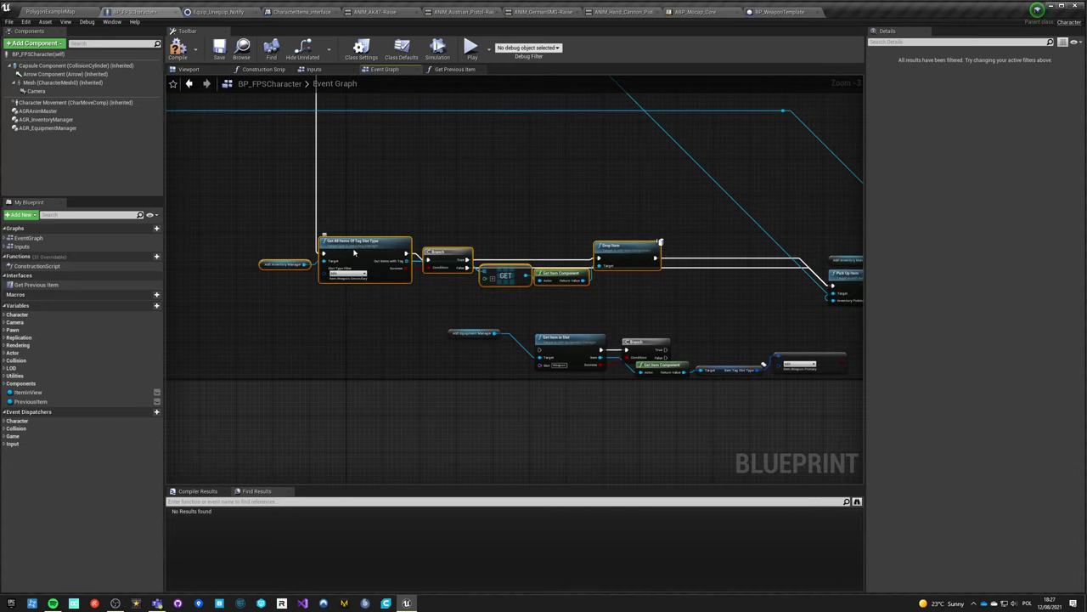
type("cro")
type("p from inventor")
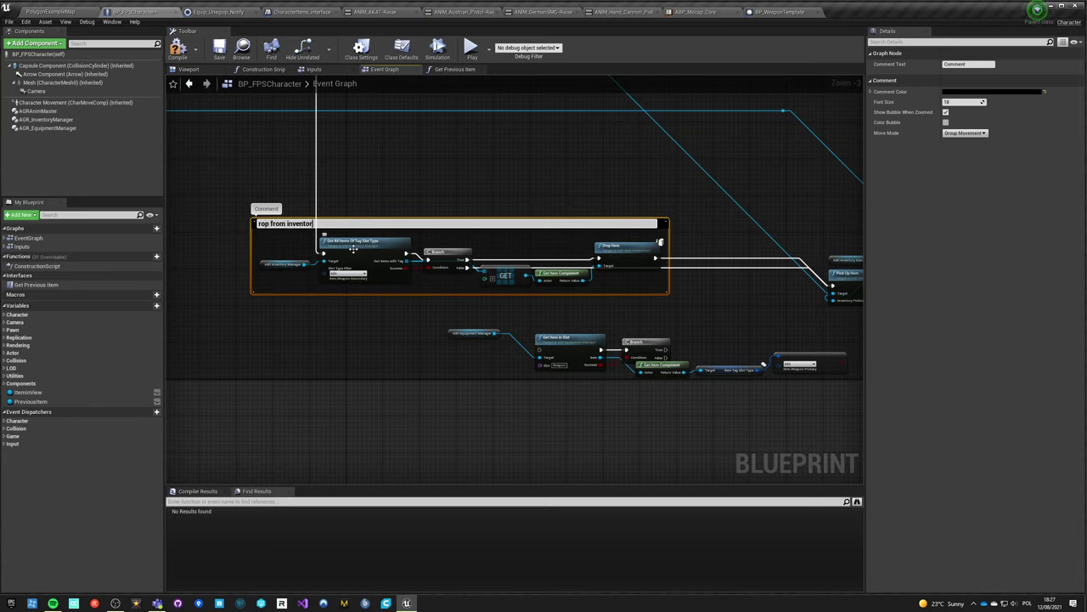
type("y")
key("Return")
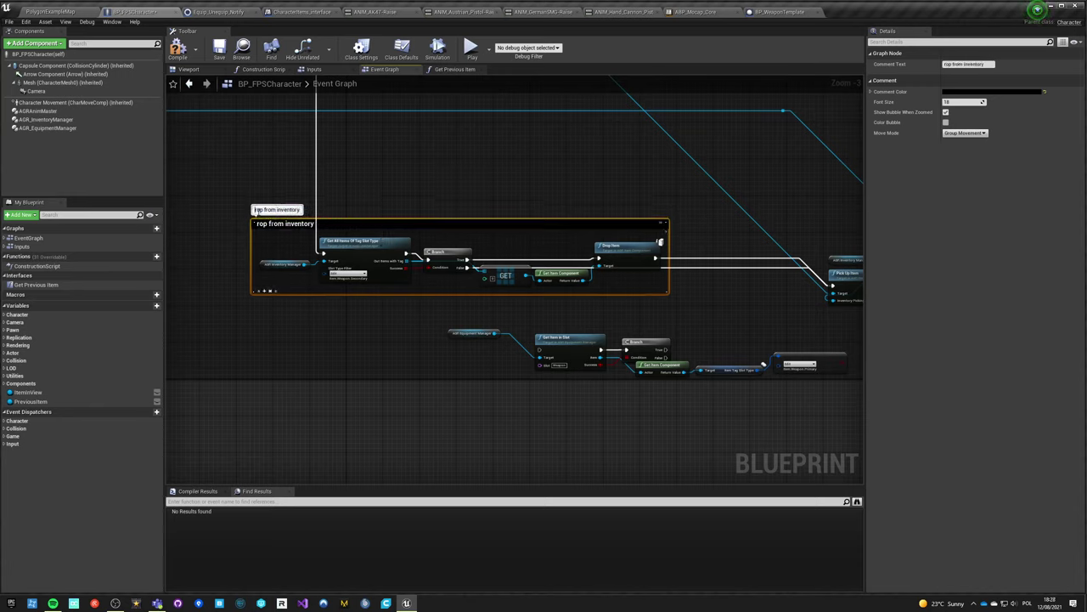
type("d")
key("Return")
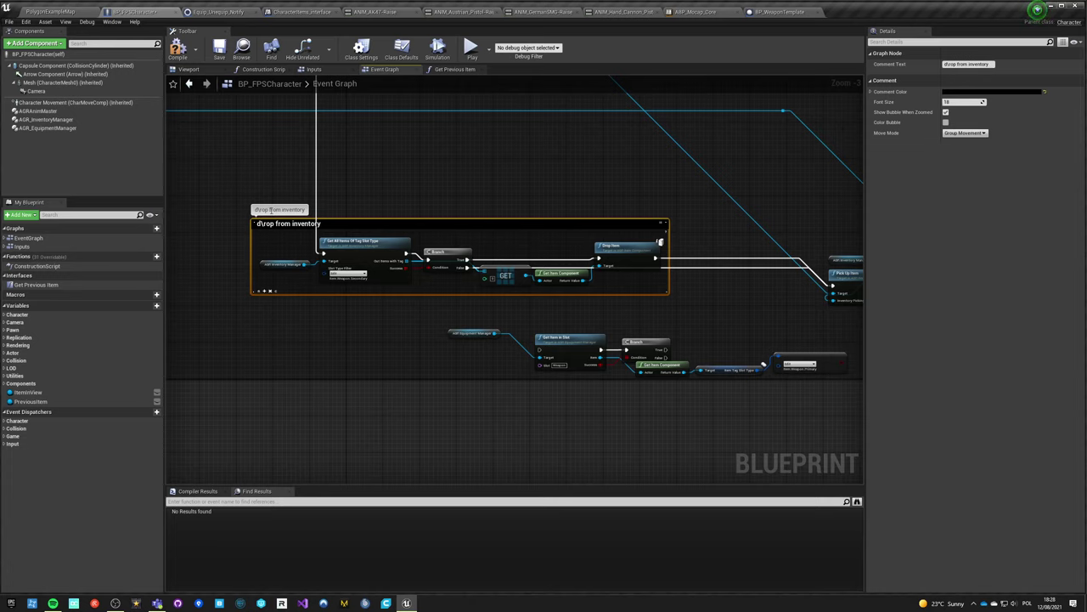
left_click(414, 338)
- Move the Get Item in Slot chain between the two drop groups and set AGR Equipment Manager close beside Get Item in Slot
right_click_drag(454, 324, 345, 315)
left_click_drag(339, 316, 560, 303)
left_click_drag(425, 292, 431, 273)
left_click(246, 304)
right_click_drag(224, 267, 332, 289)
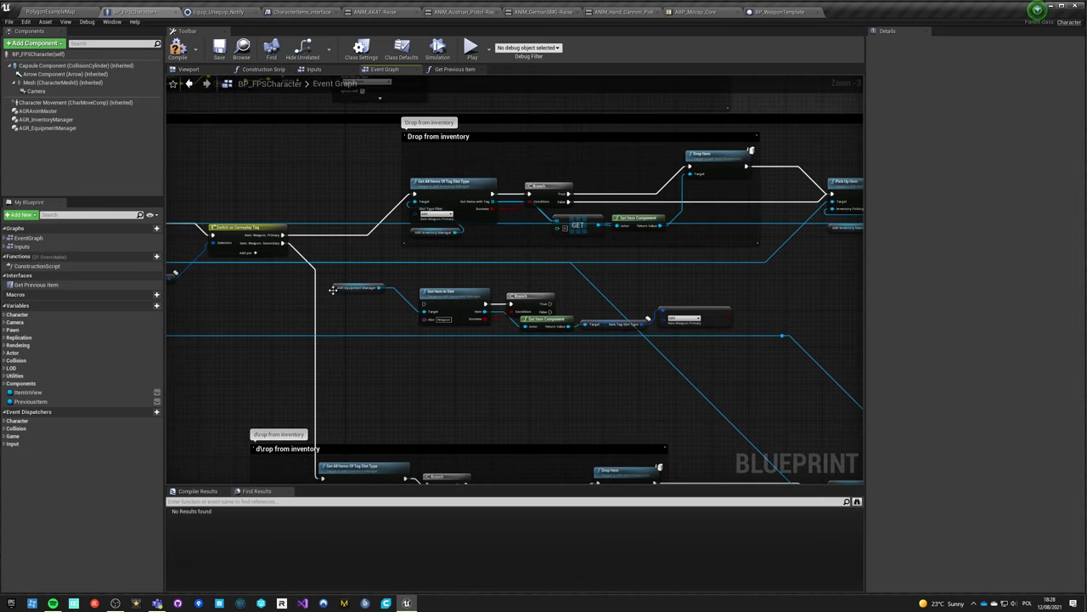
left_click_drag(333, 289, 364, 315)
left_click_drag(363, 274, 671, 336)
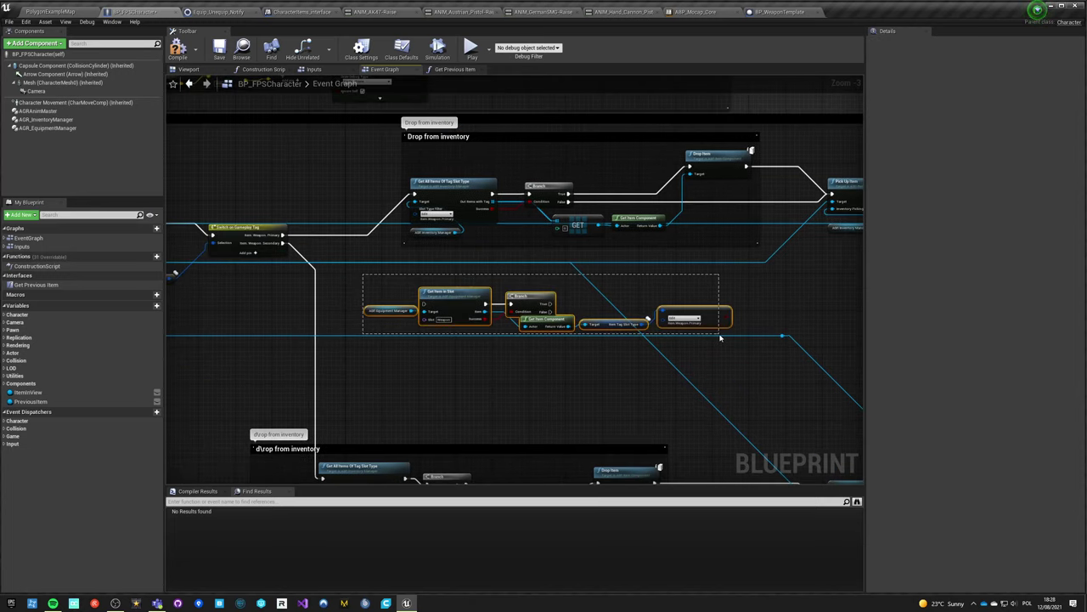
- Connect the primary inventory Branch's False output to Get Item in Slot, and the slot Branch's False output to the primary Pick Up Item
left_click_drag(568, 201, 425, 306)
left_click(492, 365)
scroll(501, 357, "up", 3)
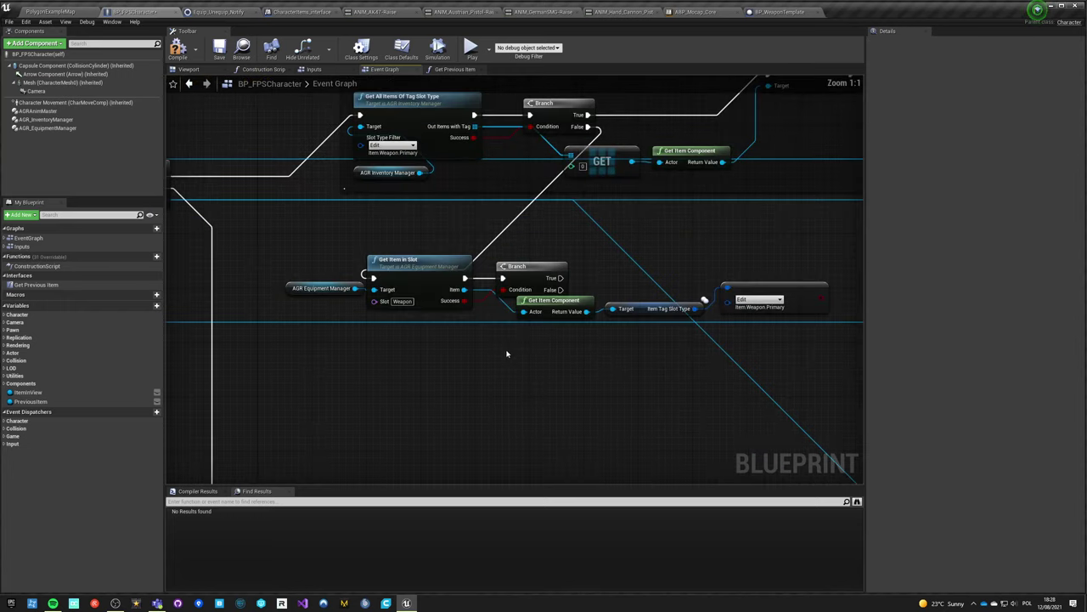
left_click_drag(356, 290, 776, 117)
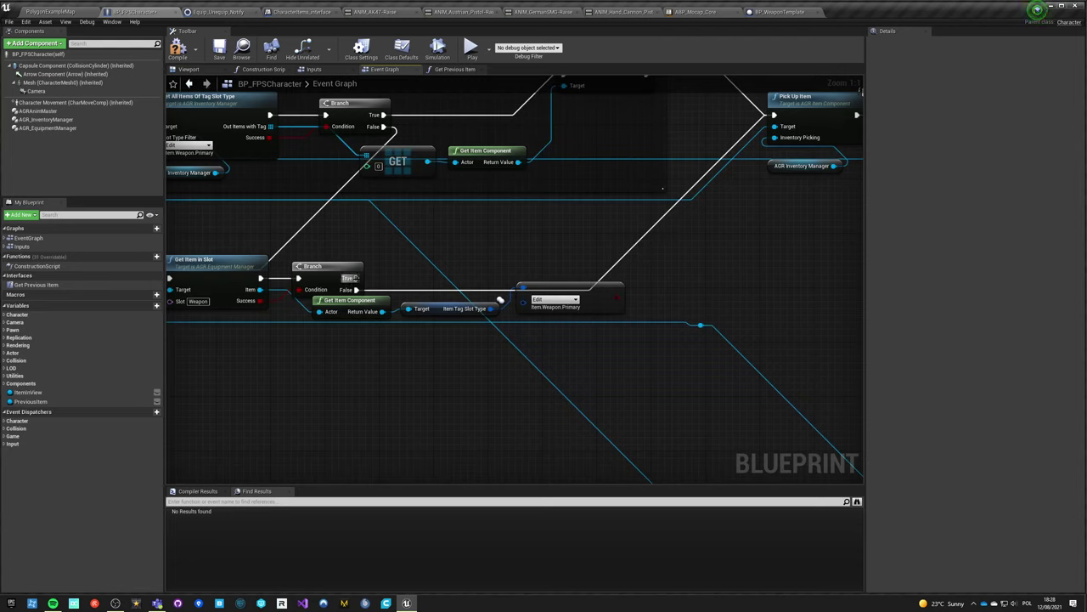
- Add a Branch after the tag comparison, using its result as Condition and executed from the slot Branch's True output
key("b")
left_click(638, 261)
left_click_drag(617, 297, 647, 289)
left_click_drag(644, 277, 352, 277)
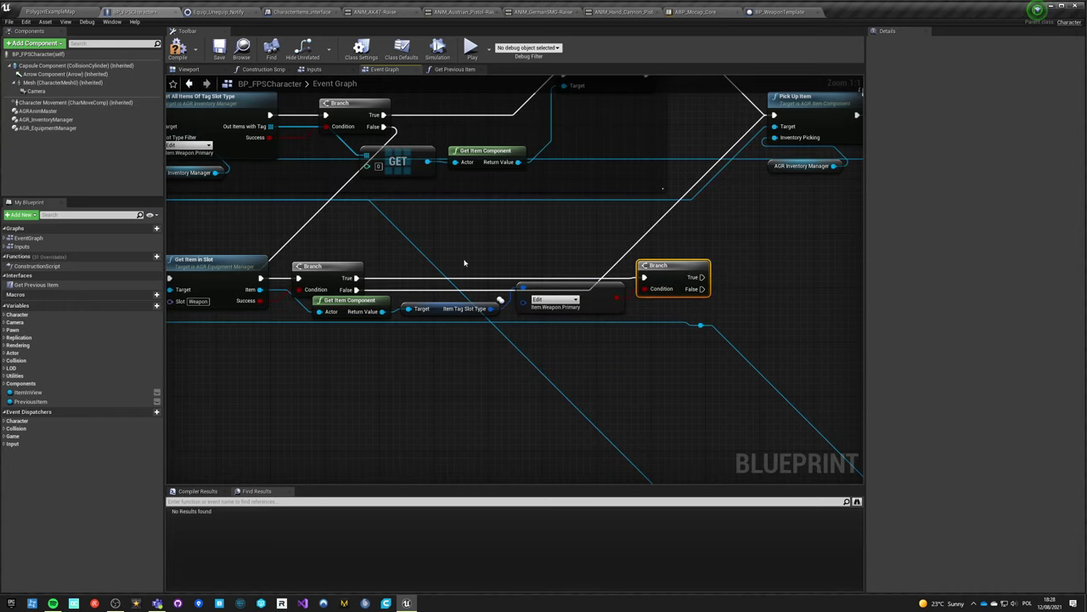
- Connect the Item Tag Slot Type feeding Switch on Gameplay Tag to the second input of the tag comparison
right_click_drag(493, 251, 862, 256)
right_click_drag(173, 171, 365, 183)
right_click_drag(811, 180, 529, 195)
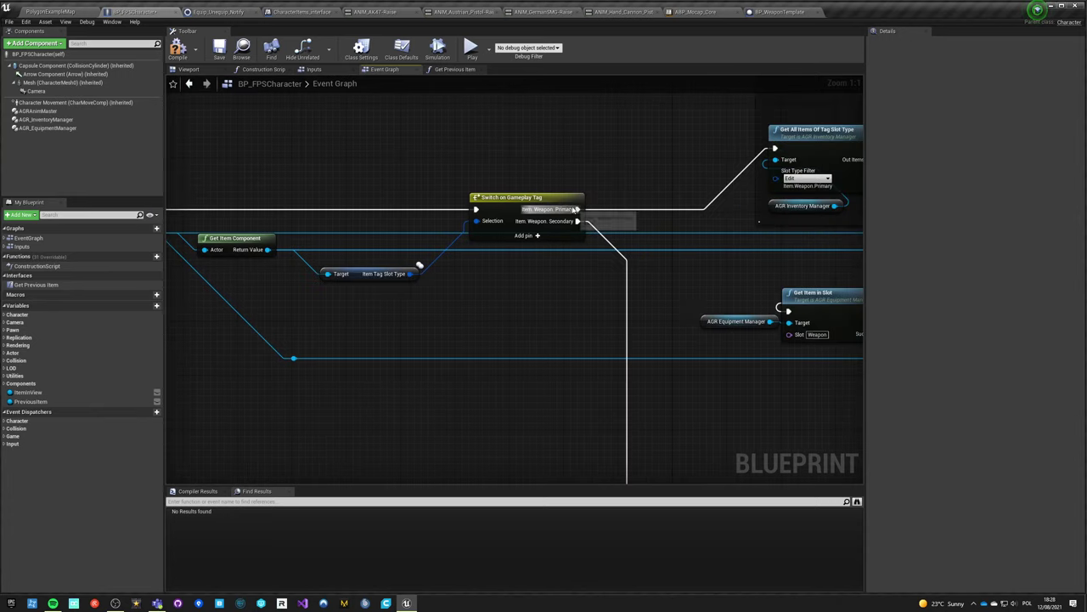
right_click_drag(693, 285, 57, 286)
right_click_drag(524, 316, 427, 297)
right_click_drag(321, 255, 485, 290)
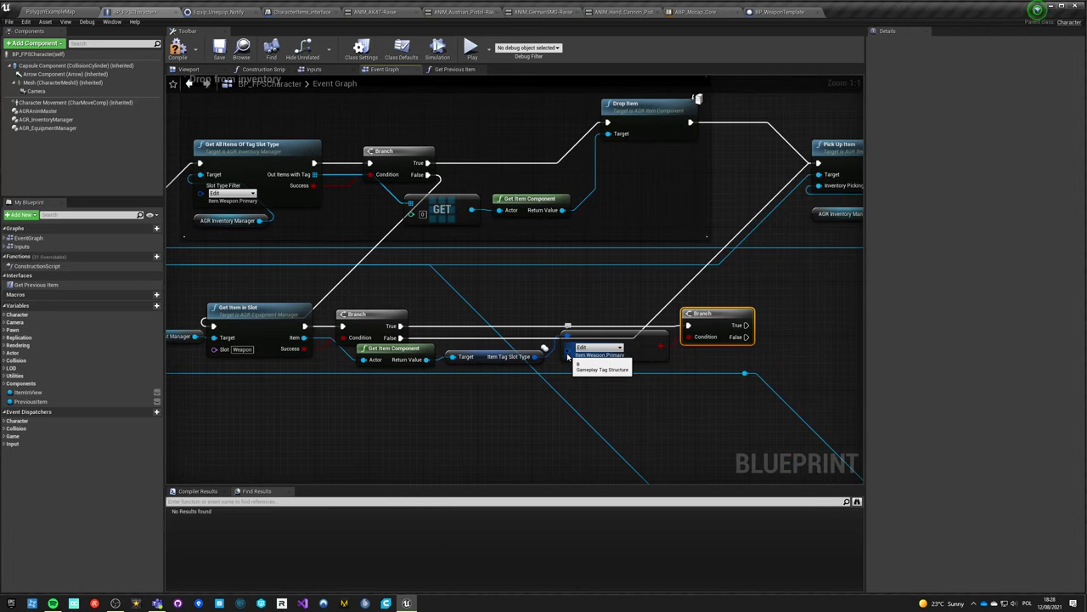
left_click_drag(567, 352, 319, 291)
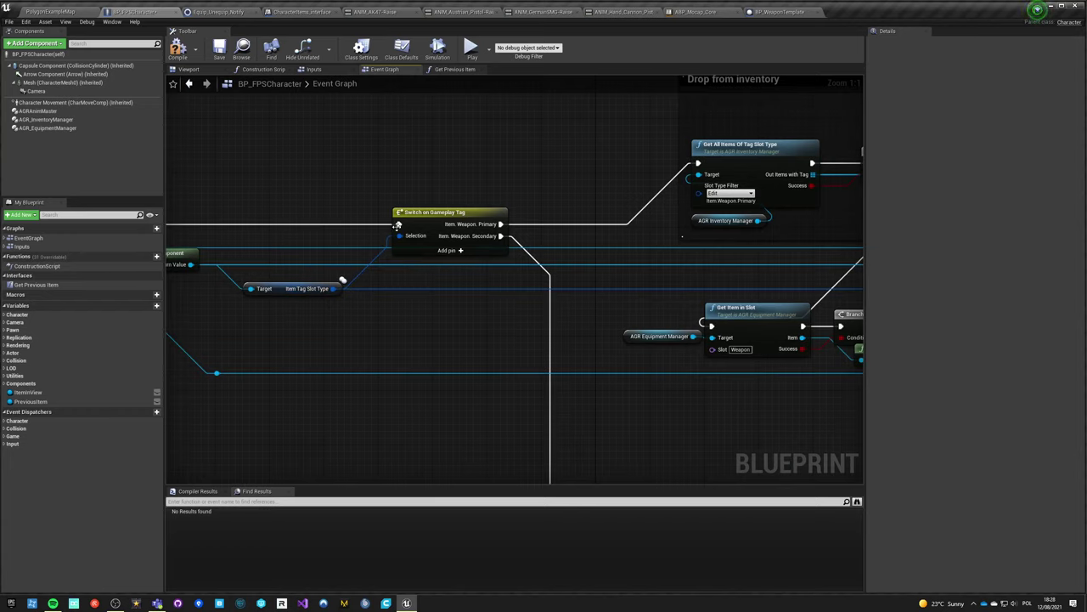
- Shift the Get Item Component node slightly left and down beneath the slot Branch
right_click_drag(647, 314, 221, 301)
right_click_drag(623, 289, 529, 285)
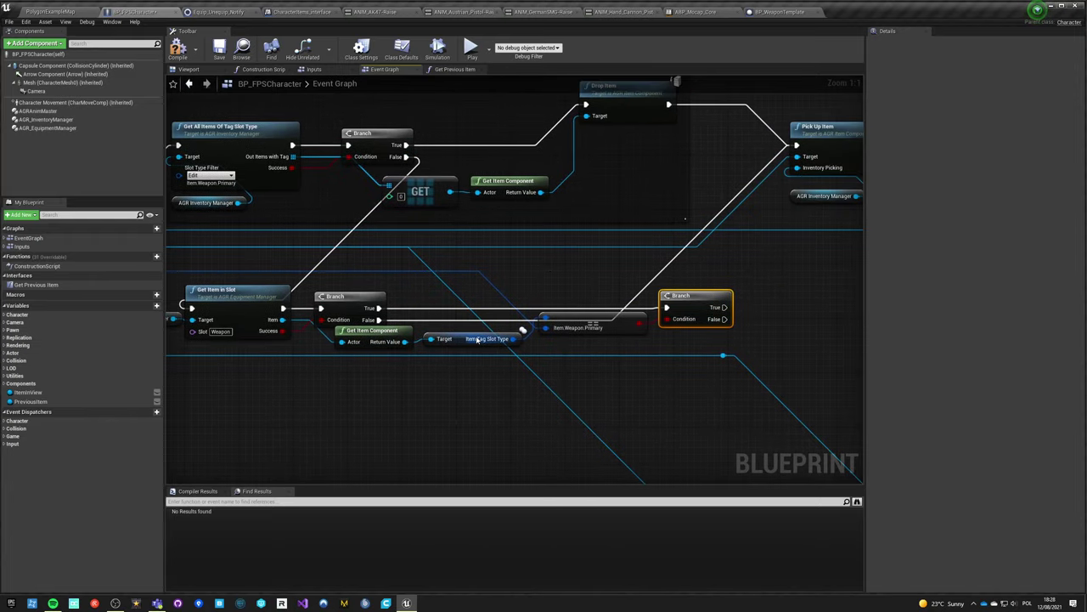
left_click_drag(383, 331, 363, 338)
- Add an Unequip by Reference node from AGR Equipment Manager, placed after the tag comparison's Branch
right_click_drag(543, 328, 558, 235)
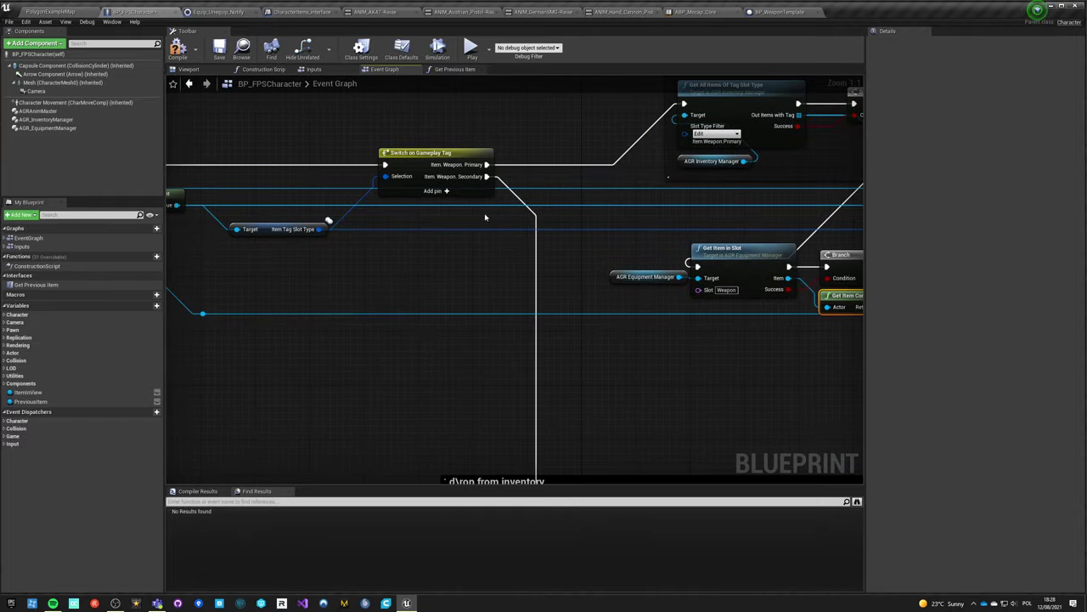
right_click_drag(229, 229, 448, 243)
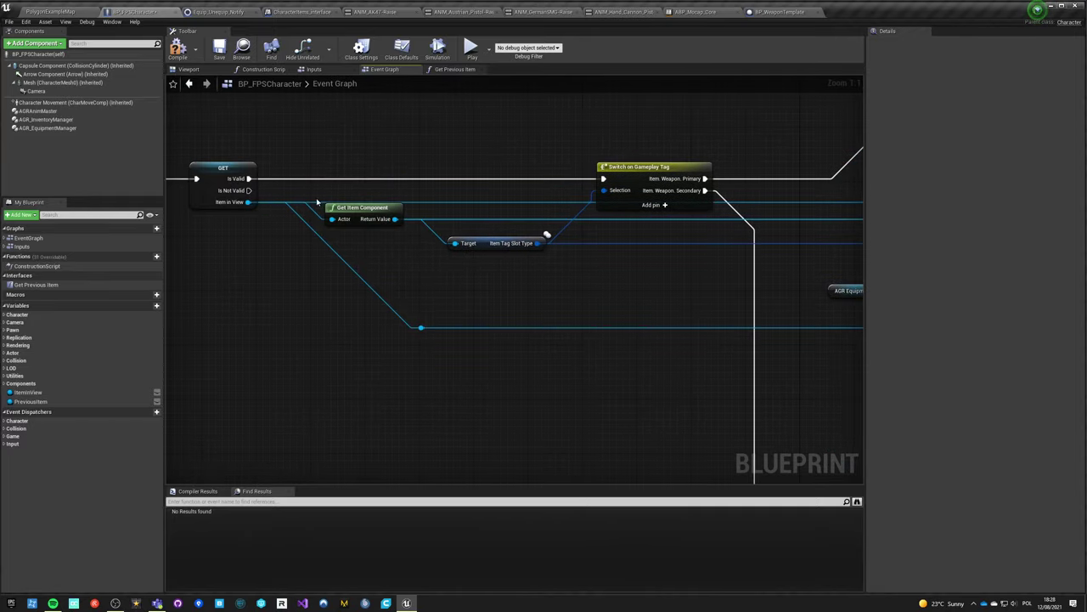
right_click_drag(646, 254, 175, 260)
right_click_drag(465, 284, 197, 297)
right_click_drag(587, 275, 451, 324)
right_click_drag(572, 373, 511, 383)
right_click_drag(314, 362, 748, 282)
left_click_drag(401, 288, 575, 281)
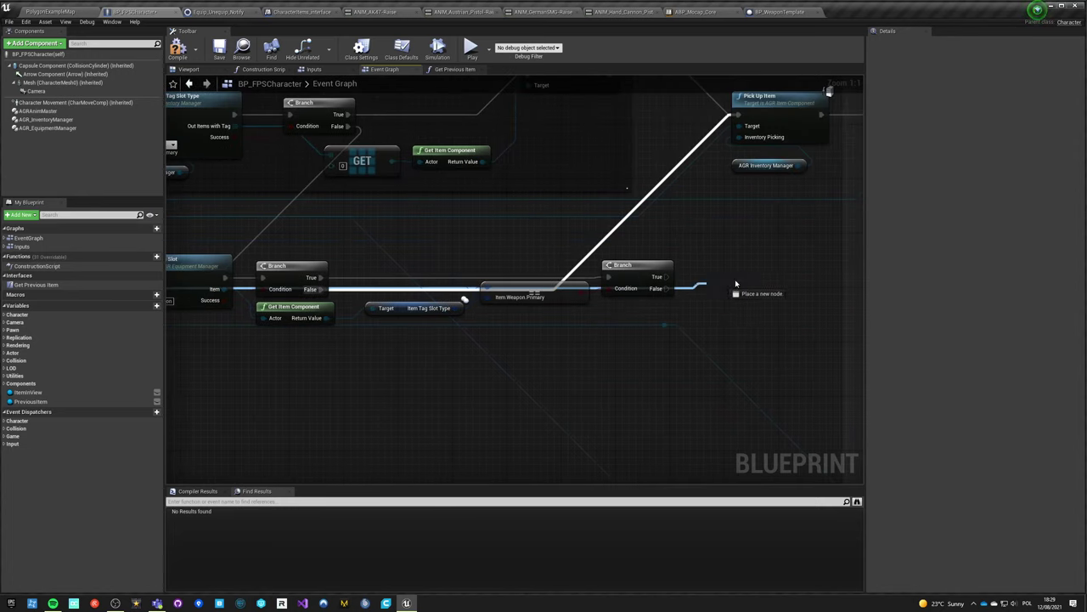
mouse_move(720, 284)
left_mouse_down()
mouse_move(732, 274)
mouse_move(718, 278)
left_mouse_up()
type("une")
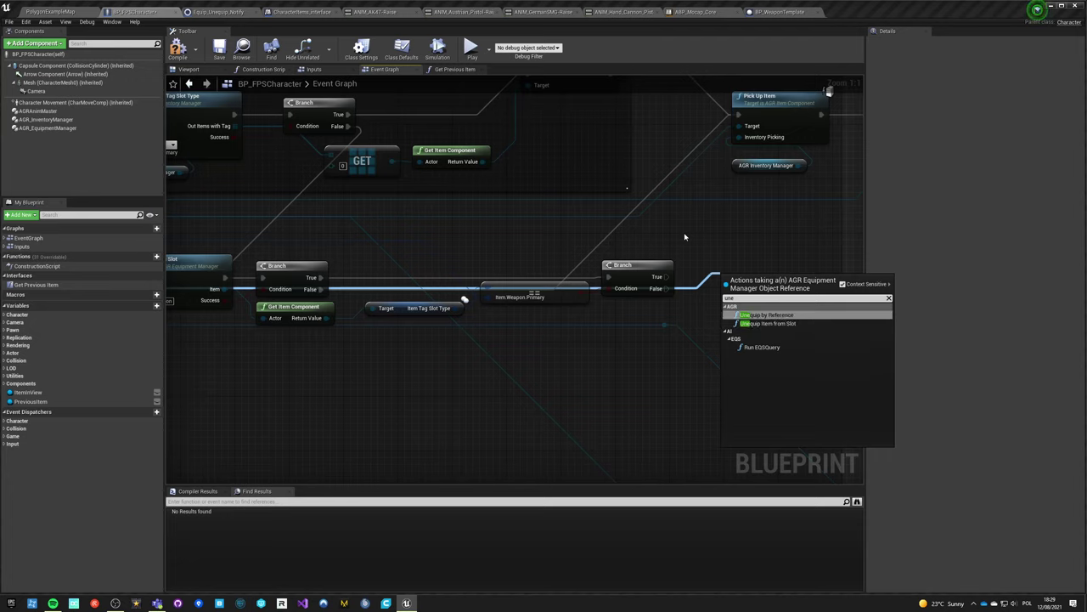
key("Return")
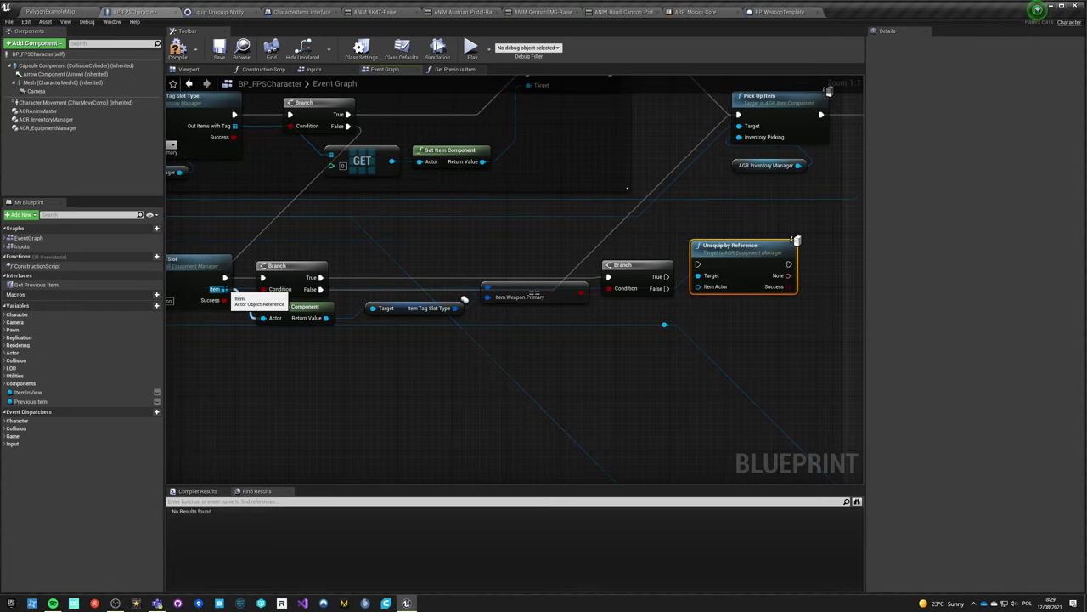
right_click_drag(234, 289, 546, 269)
left_click_drag(449, 280, 476, 352)
type("uneq")
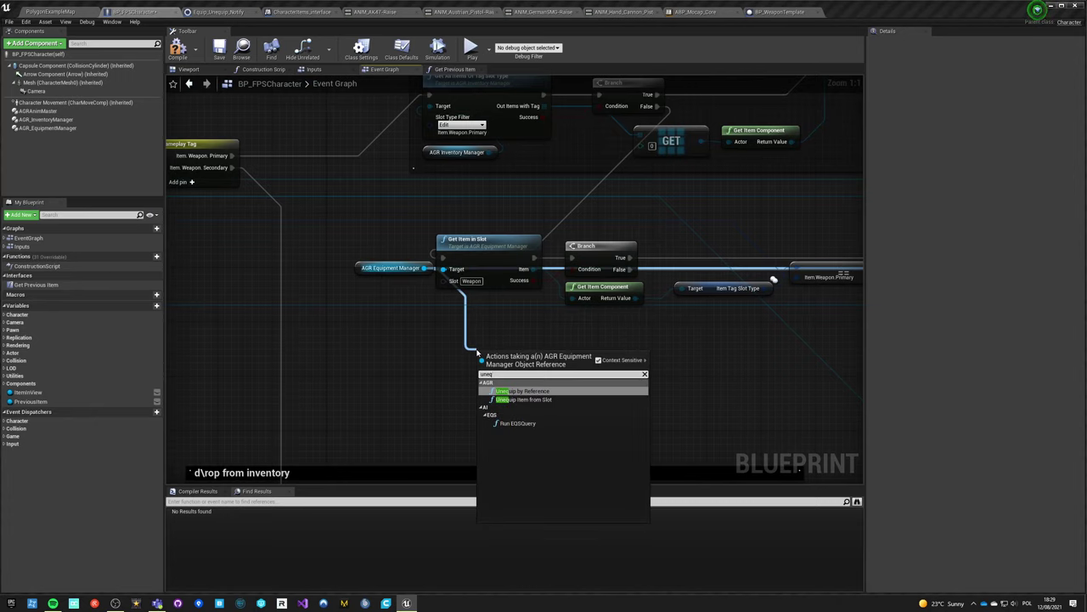
left_click(518, 399)
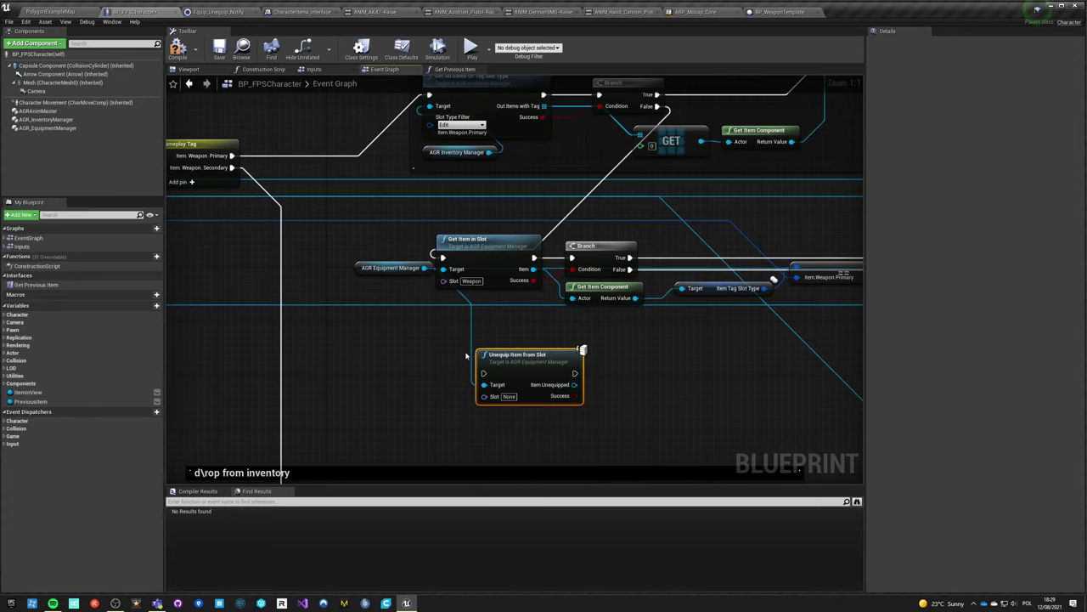
left_click(509, 396)
type("Weapon")
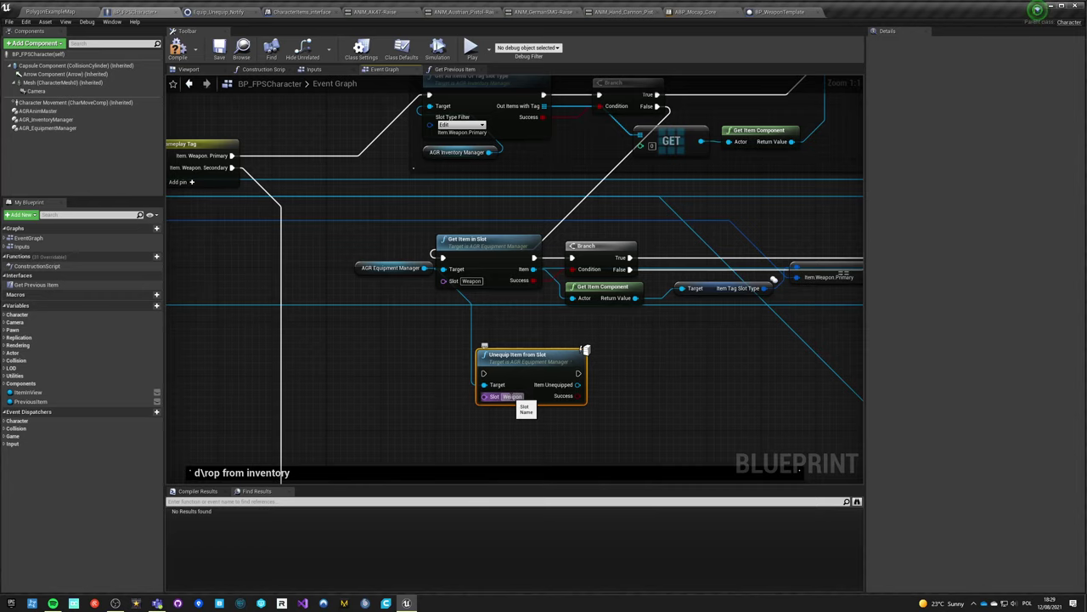
left_click(447, 400)
left_click(532, 374)
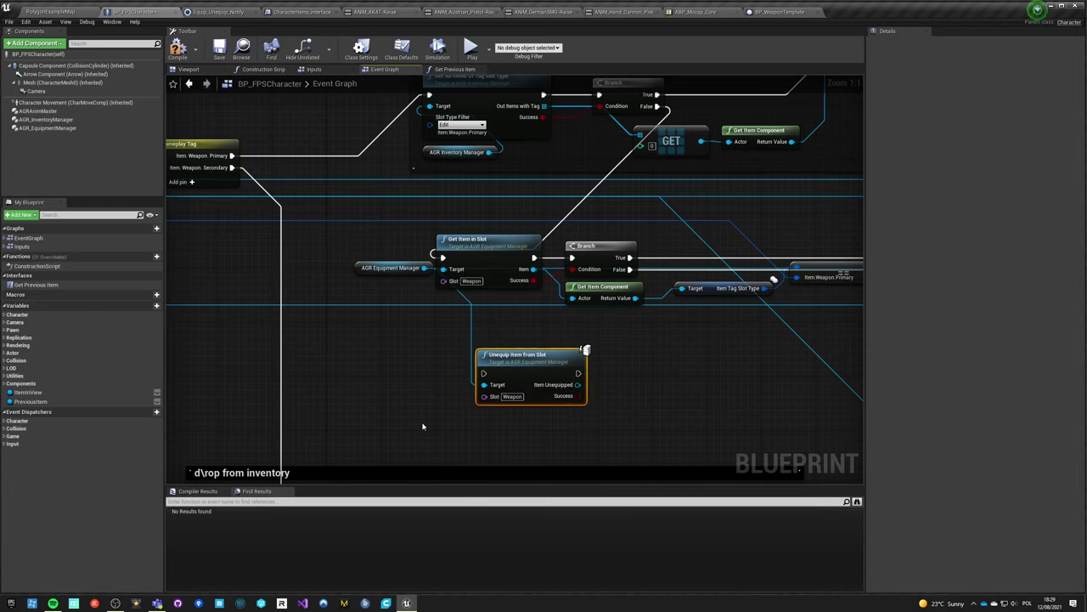
key("Delete")
right_click_drag(653, 325, 262, 321)
left_click_drag(253, 289, 643, 367)
type("get item")
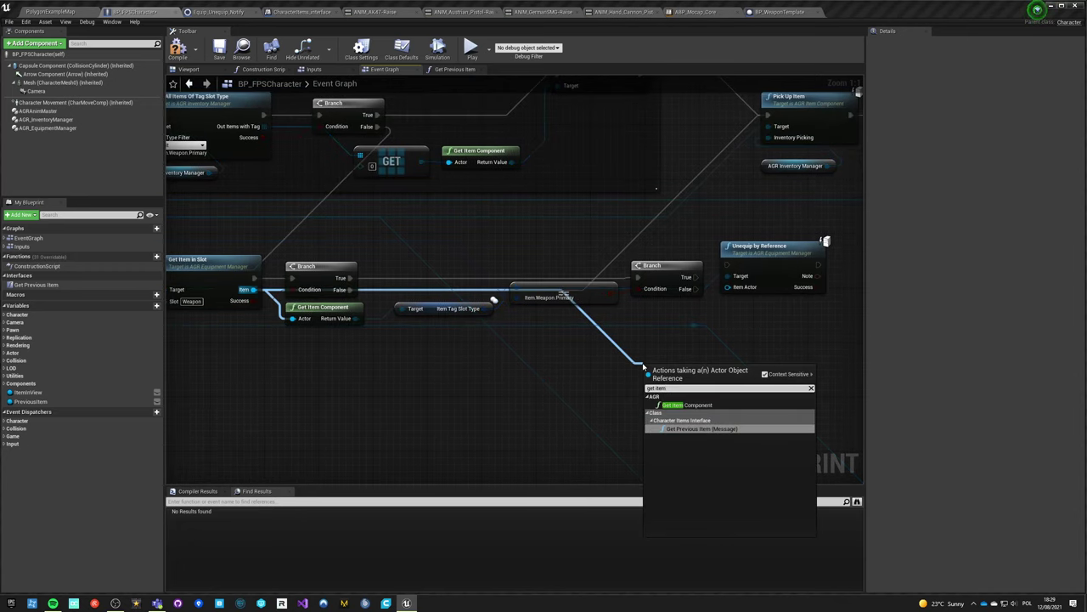
key("Return")
- Align Unequip by Reference beside the tag comparison's Branch and connect its Item Actor input to the Item output of Get Item in Slot
right_click_drag(450, 366, 283, 394)
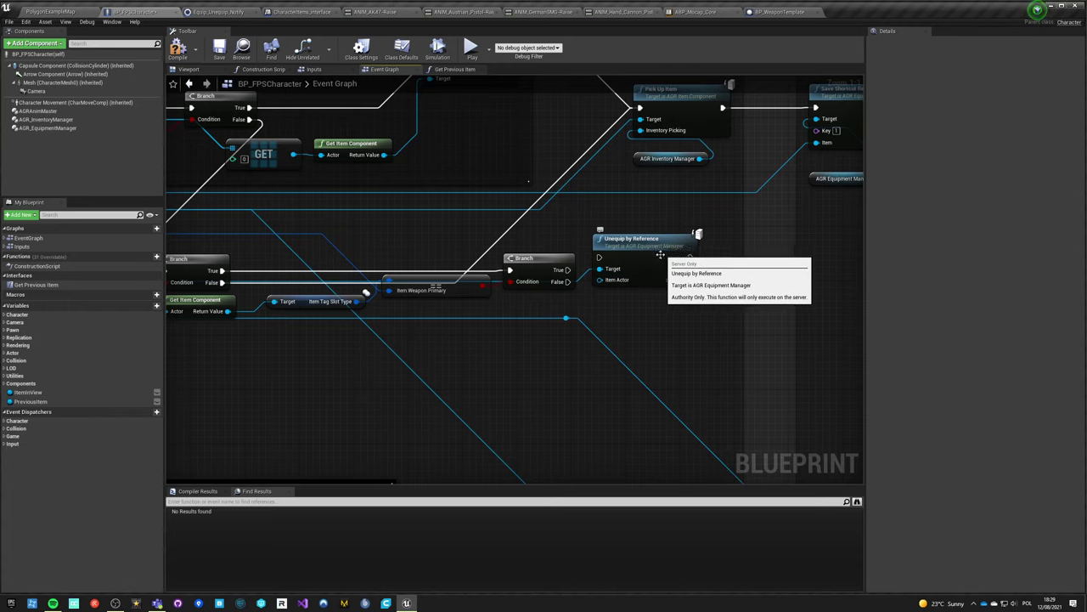
right_click_drag(563, 337, 566, 373)
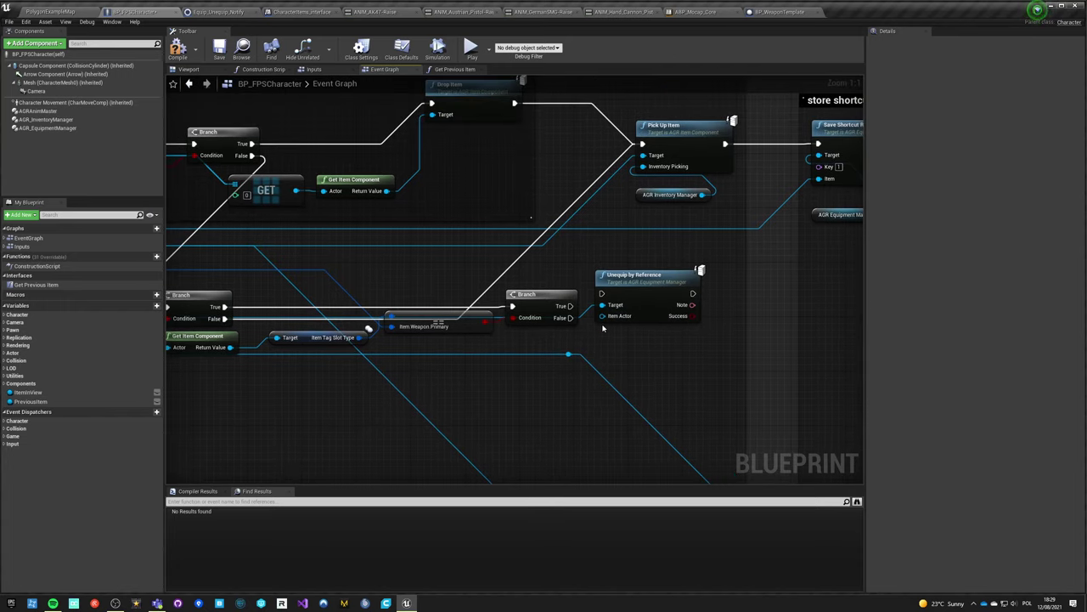
left_click_drag(631, 288, 644, 297)
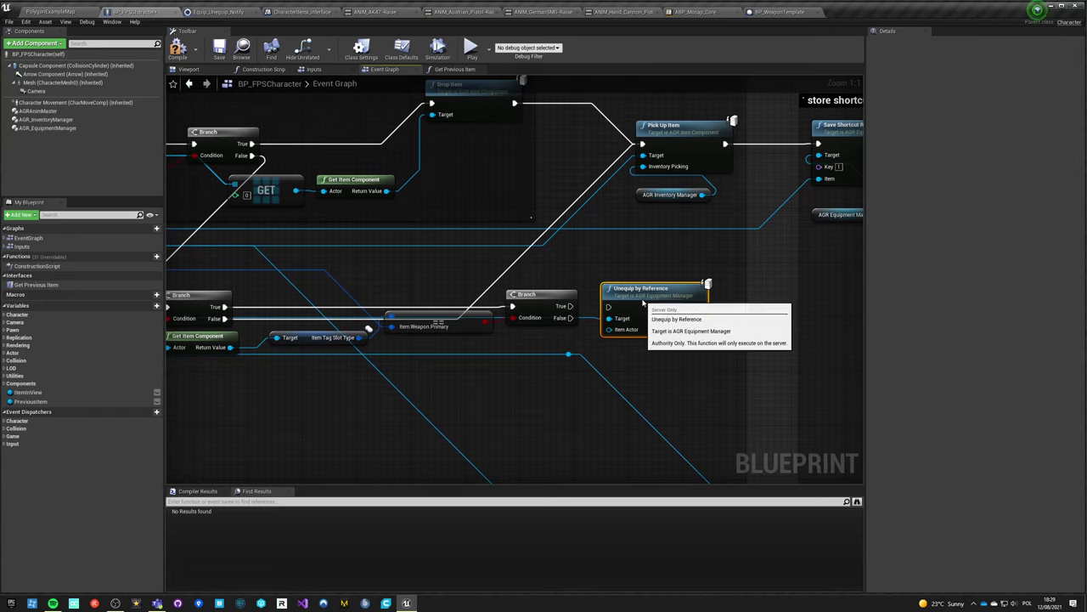
left_click_drag(609, 328, 354, 319)
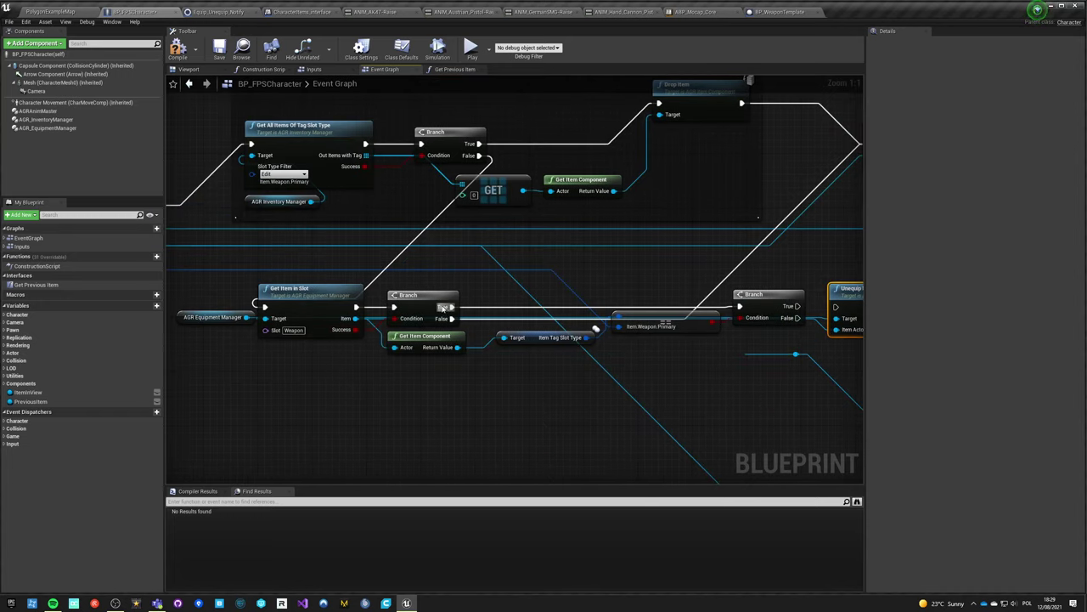
- Execute Unequip by Reference from the tag comparison Branch's True output and connect its execution output to Pick Up Item
right_click_drag(359, 347, 194, 360)
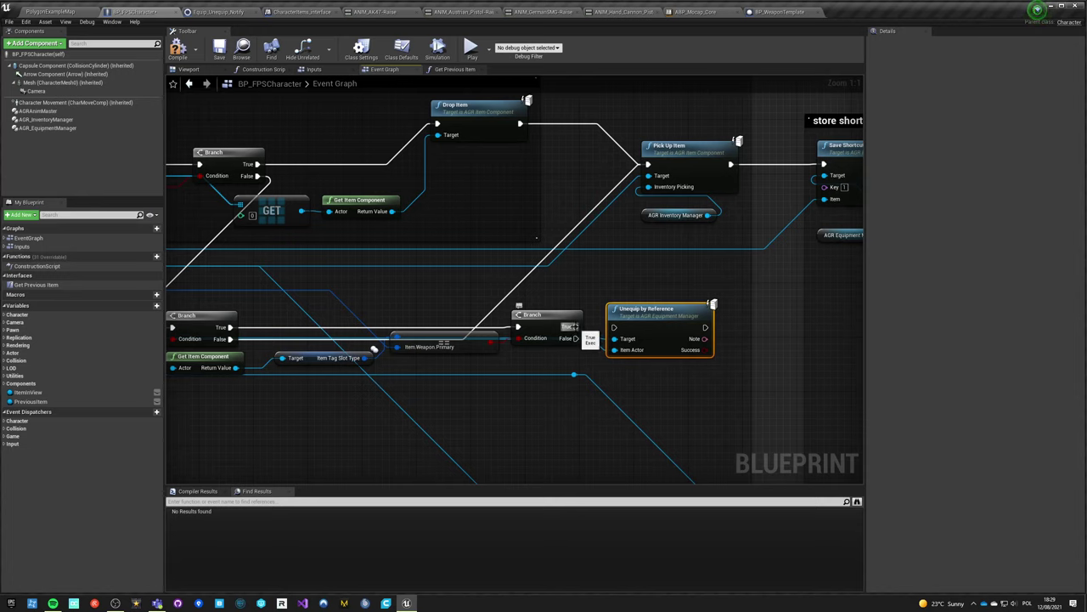
right_click_drag(678, 319, 528, 328)
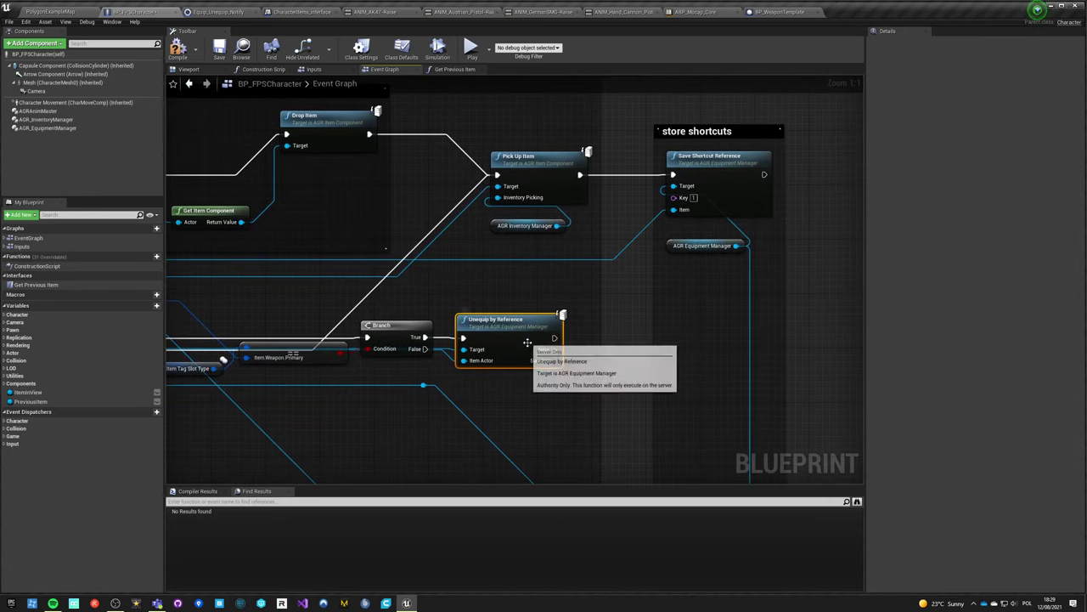
left_click_drag(553, 337, 497, 175)
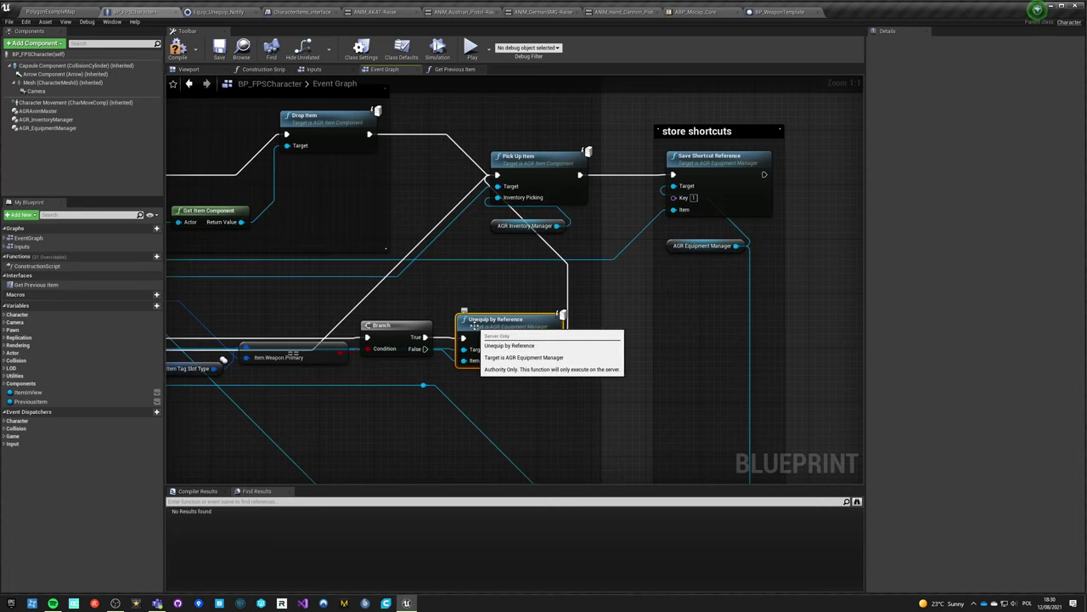
- Connect the False output of the tag comparison's Branch to Pick Up Item
right_click_drag(462, 389, 490, 352)
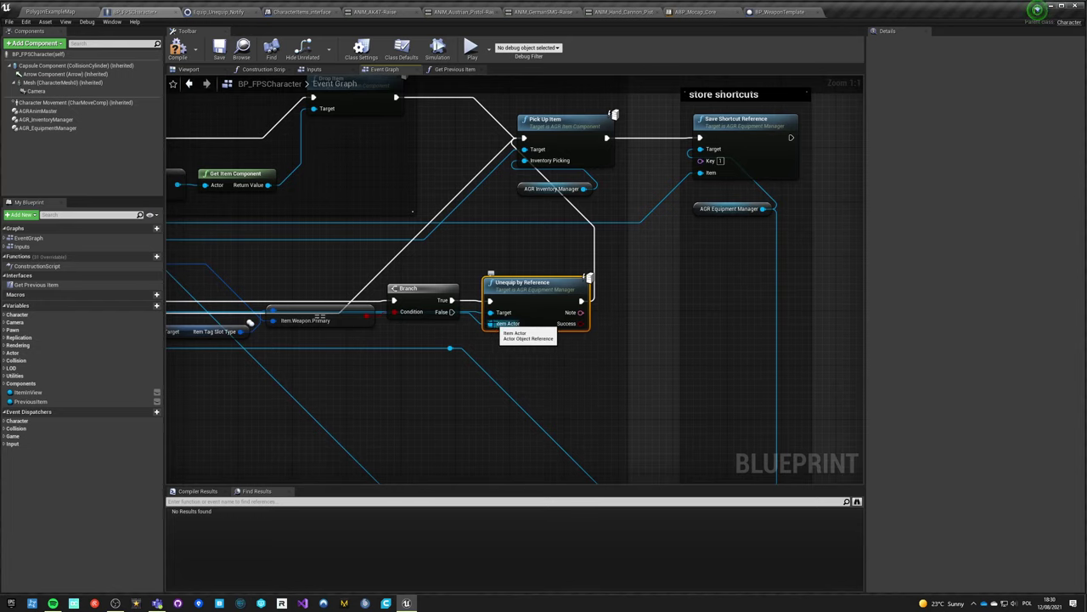
right_click_drag(429, 329, 727, 283)
left_click_drag(748, 265, 820, 93)
right_click_drag(779, 188, 590, 255)
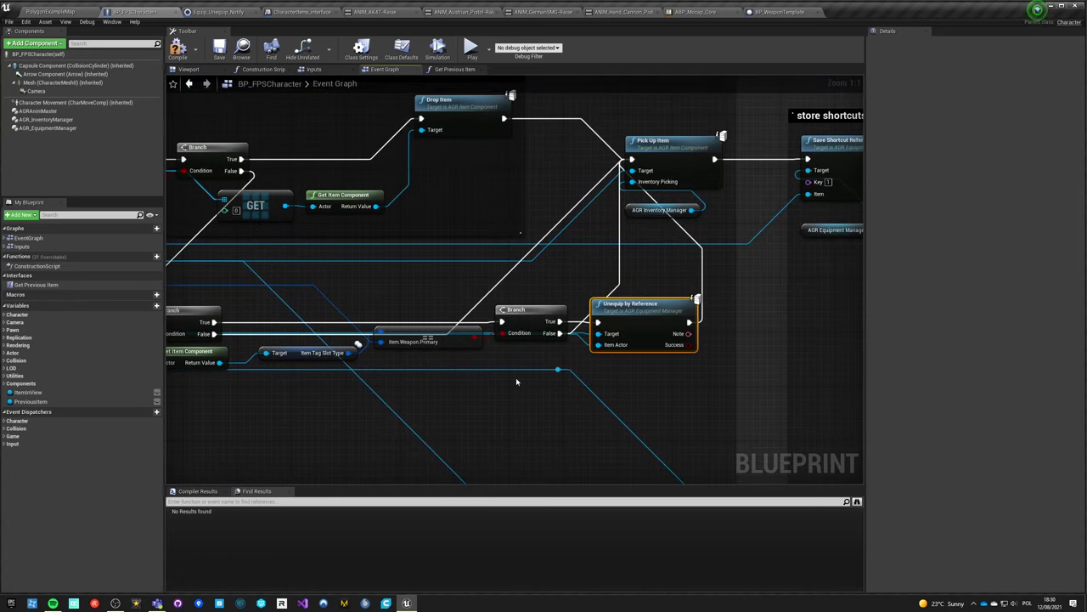
left_click(546, 288)
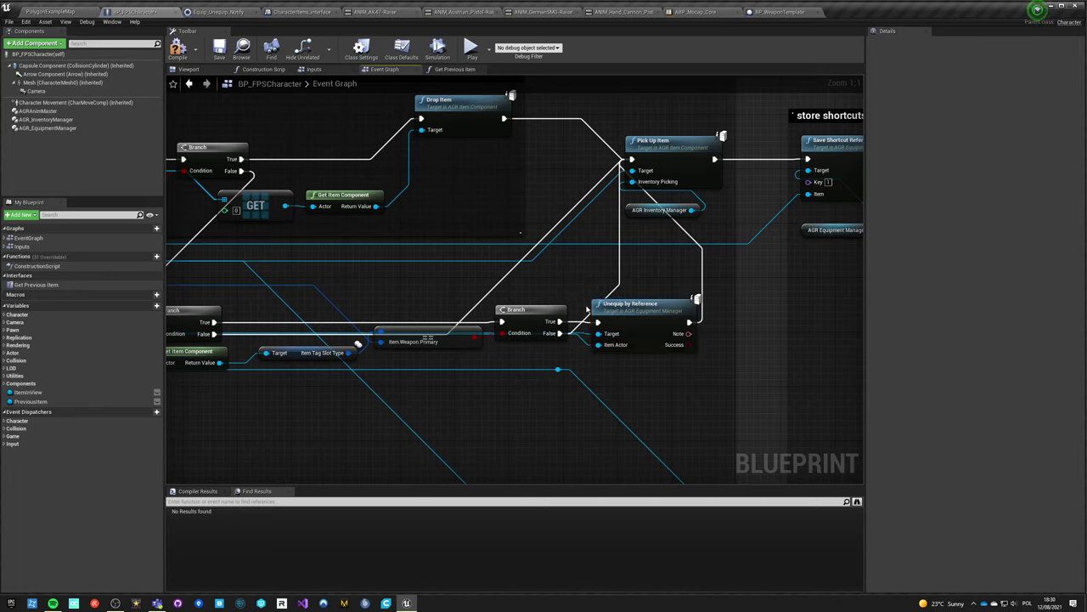
- Collapse all pick-up nodes following the F key event into a function named InteractWithItem
right_click_drag(671, 275, 1086, 302)
right_click_drag(824, 307, 861, 174)
scroll(438, 172, "down", 3)
scroll(404, 202, "down", 2)
right_click_drag(404, 202, 286, 229)
left_click_drag(267, 165, 406, 423)
right_click_drag(405, 422, 687, 422)
scroll(321, 204, "up", 4)
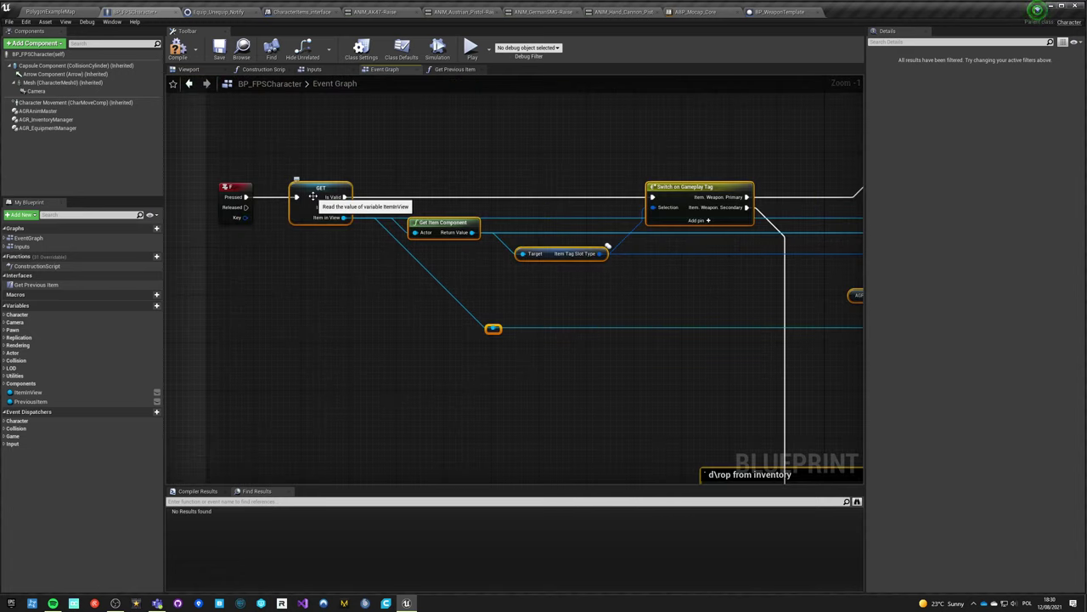
right_click(313, 196)
left_click(334, 319)
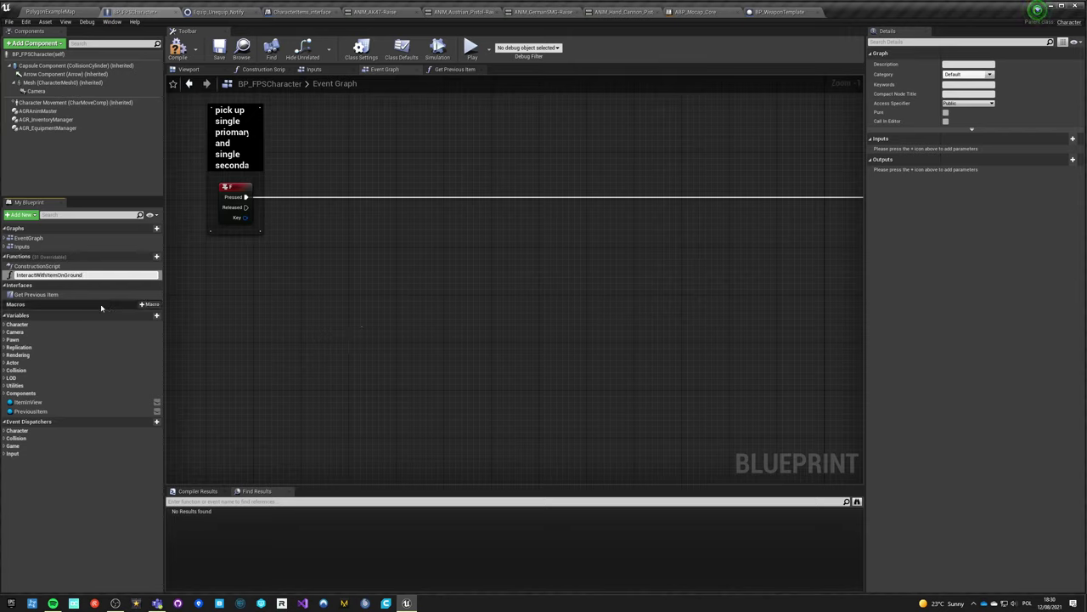
key("BackSpace")
key("Return")
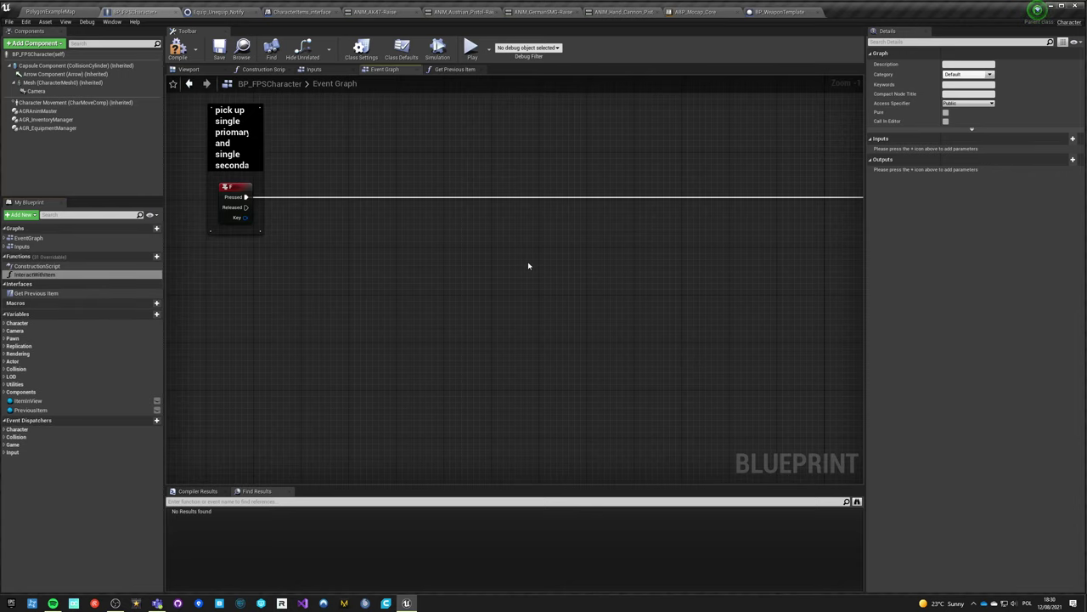
- Move the Interact with Item call next to the F key event inside its comment box
right_click_drag(756, 344, 448, 347)
scroll(570, 352, "down", 3)
left_click_drag(693, 325, 242, 257)
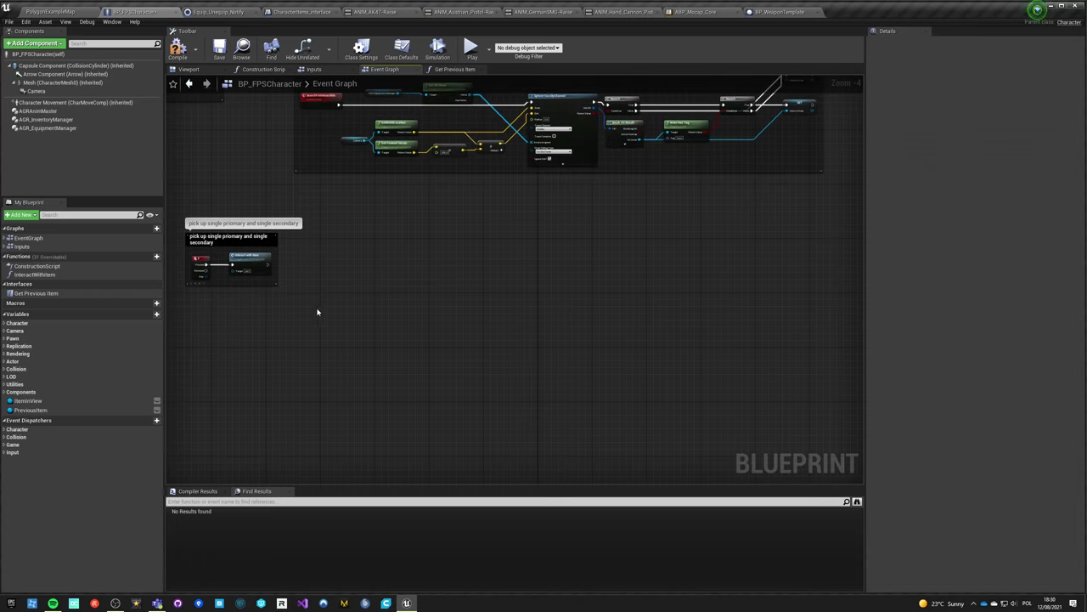
scroll(243, 255, "up", 4)
- Open the Interact with Item function, place its entry node beside the Item in View getter, and nudge the adjacent Get Item Component node
double_click(244, 275)
right_click_drag(198, 269, 418, 305)
scroll(417, 305, "up", 4)
left_click_drag(419, 307, 379, 194)
left_click(432, 259)
right_click_drag(430, 261, 310, 249)
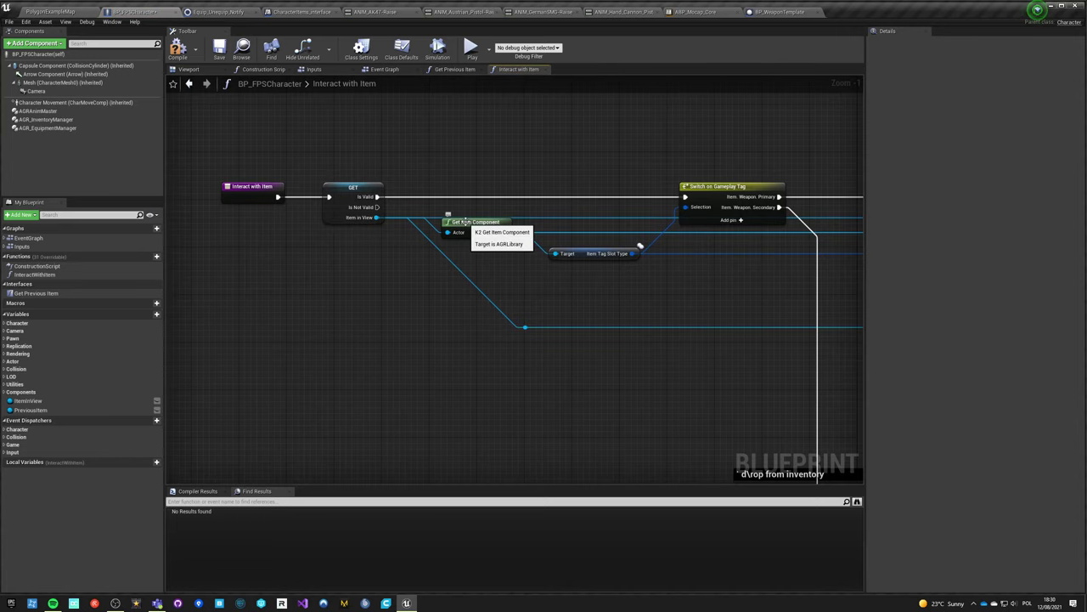
left_click_drag(463, 227, 468, 234)
left_click(541, 386)
- Create a Boolean local variable named ShouldEquipImmediately? in the Interact with Item function
right_click_drag(541, 385, 167, 359)
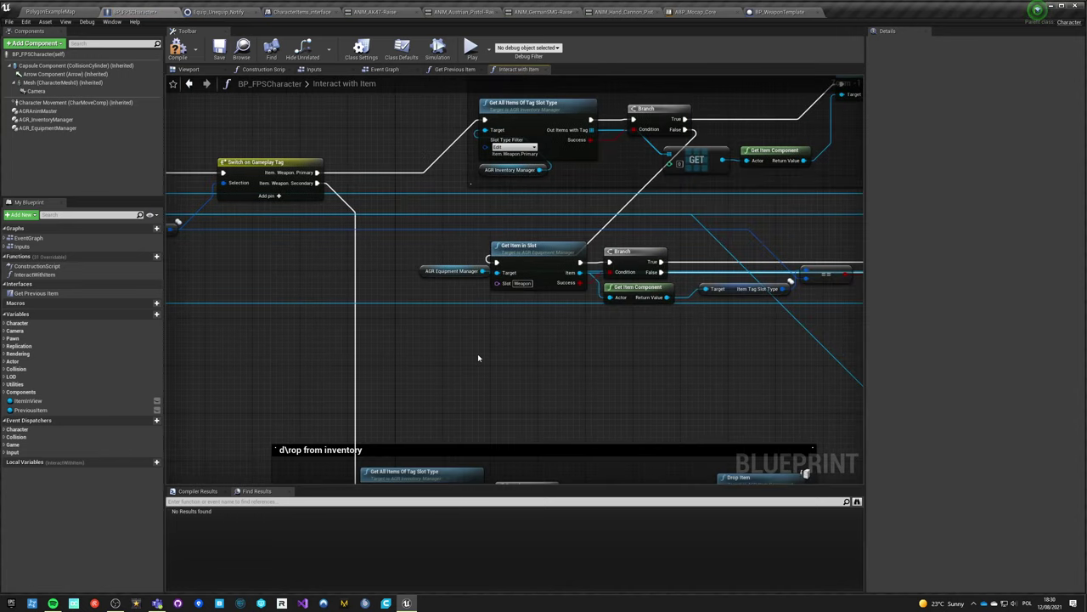
right_click_drag(477, 354, 251, 383)
scroll(408, 393, "down", 2)
right_click_drag(408, 393, 256, 407)
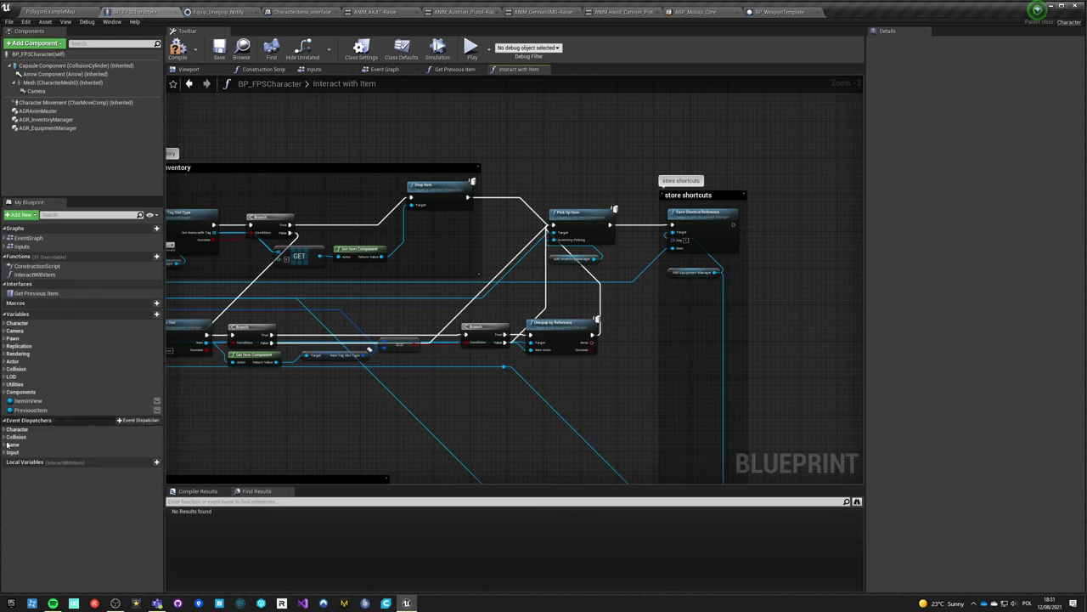
left_click(141, 462)
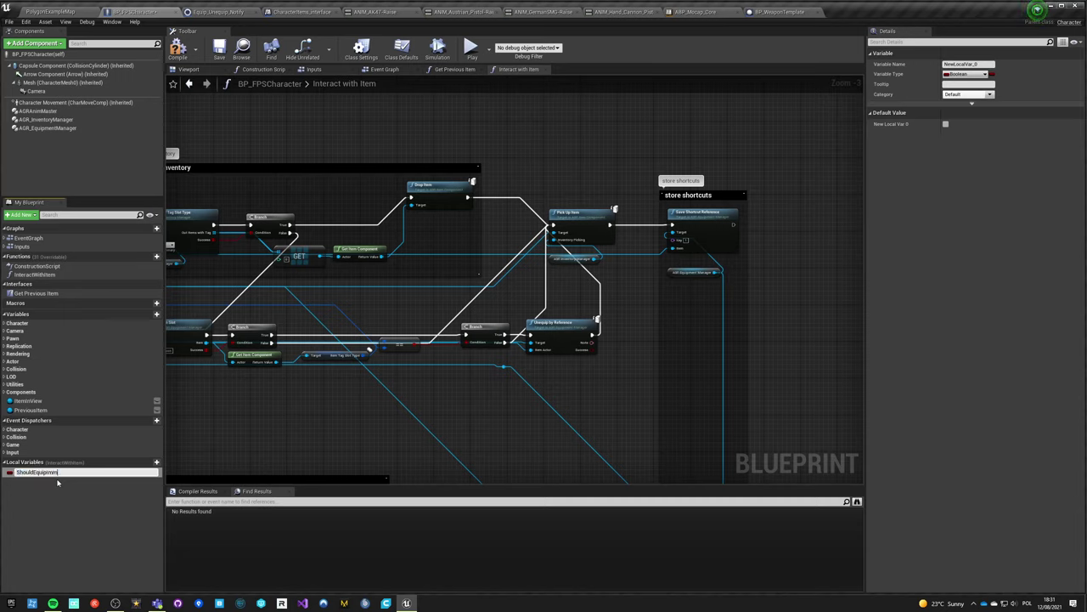
key("Return")
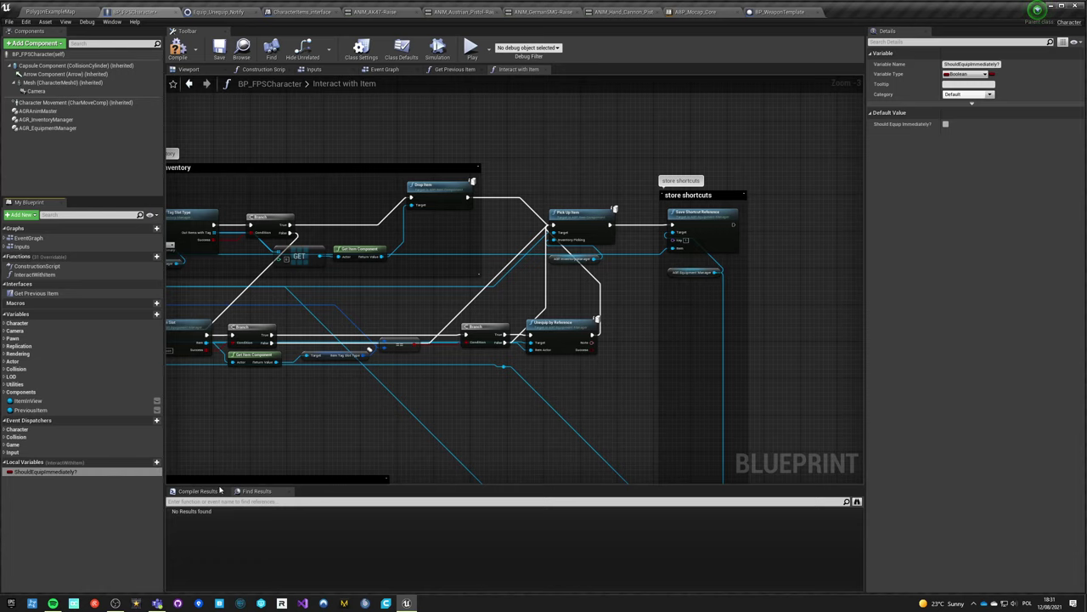
- Add a Set node for ShouldEquipImmediately?, enable its value, and place it between Pick Up Item and Unequip by Reference
right_click_drag(432, 428, 228, 432)
scroll(434, 315, "up", 3)
right_click_drag(405, 344, 507, 306)
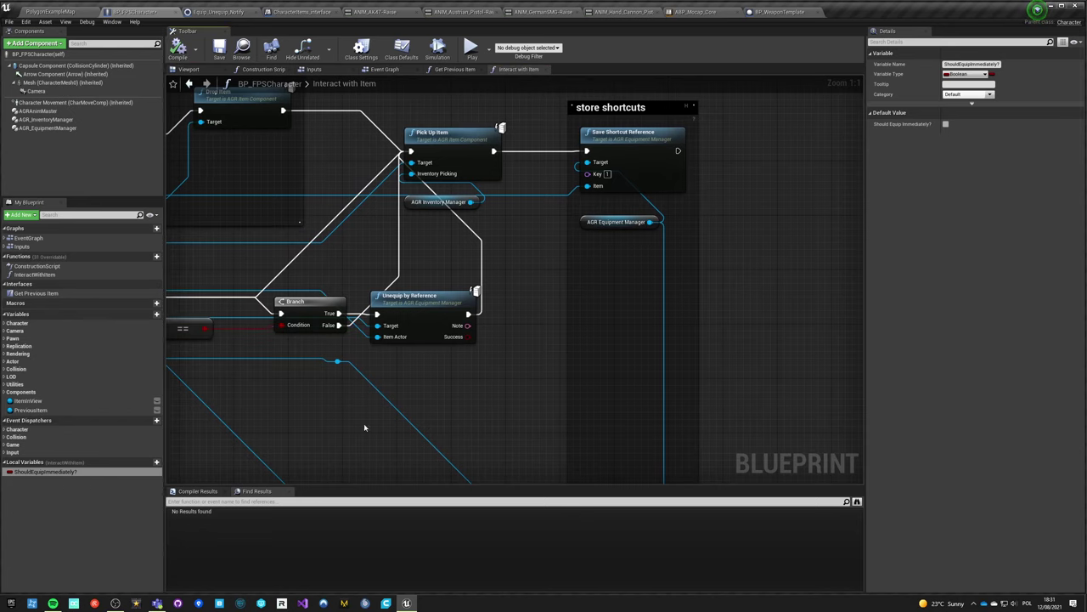
right_click_drag(514, 308, 629, 361)
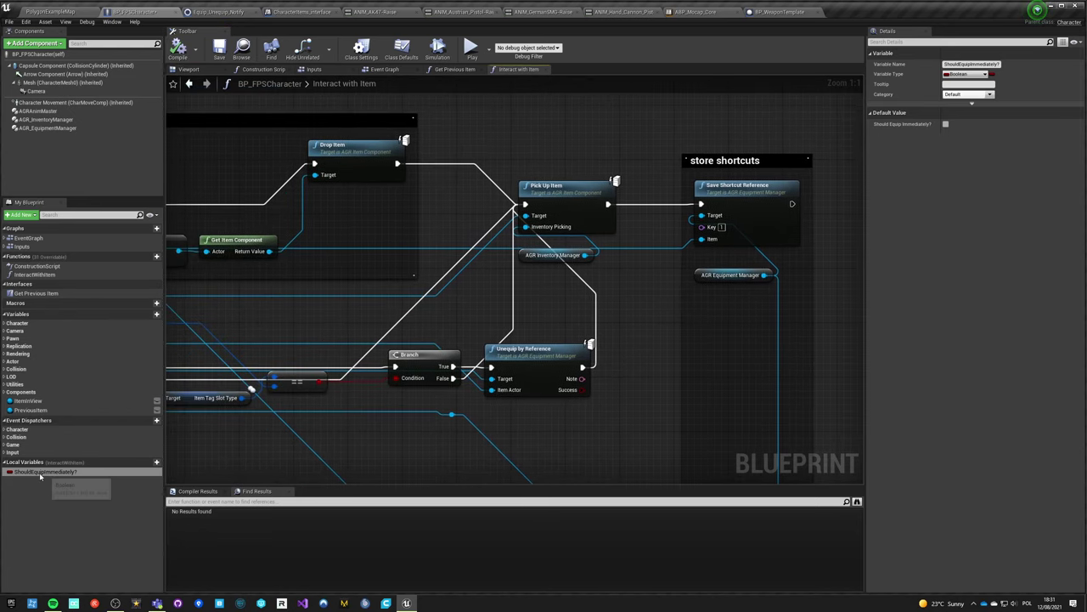
left_click_drag(43, 471, 633, 336)
left_click(669, 357)
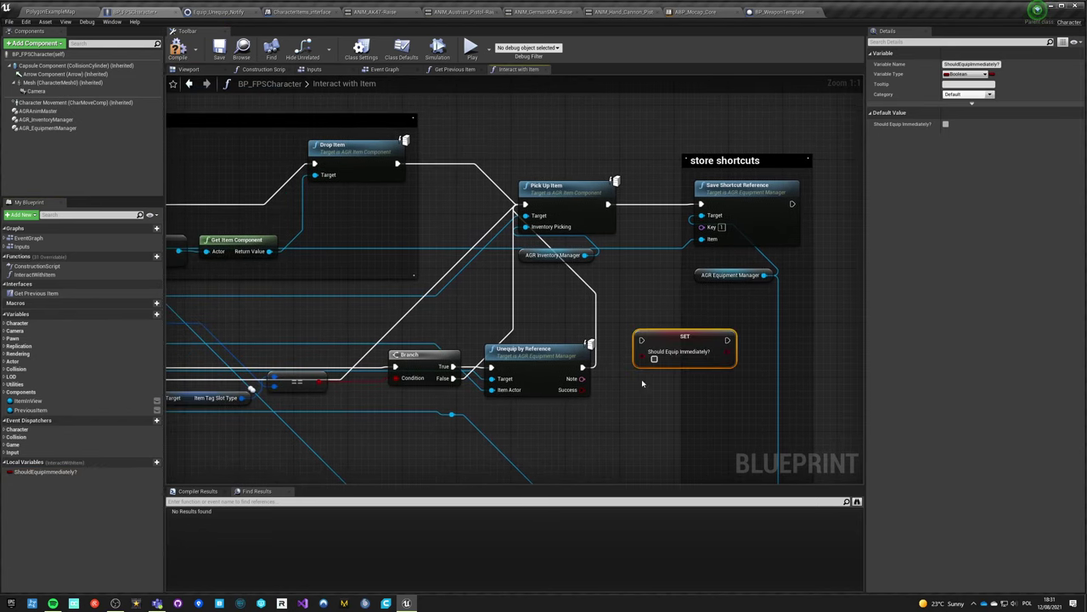
right_click_drag(623, 418, 603, 398)
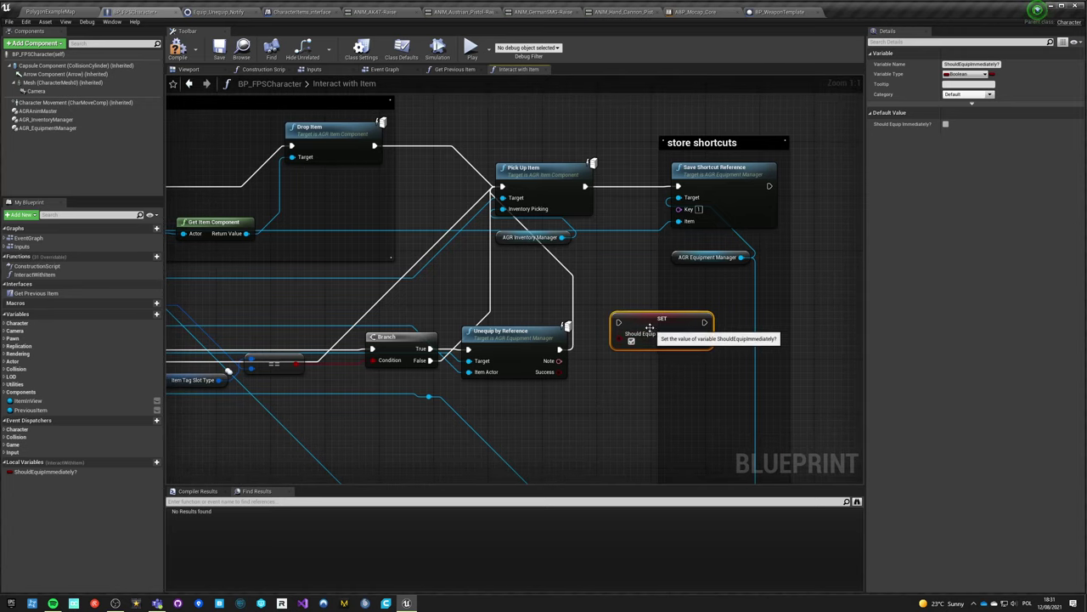
left_click_drag(610, 311, 505, 288)
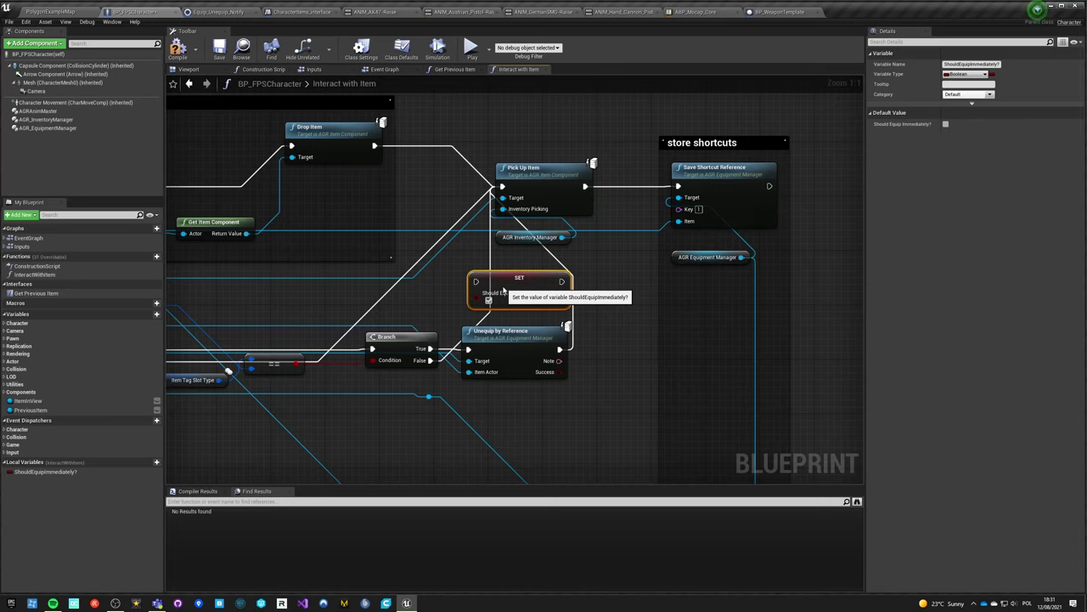
left_click(317, 308)
- Shift the tag comparison's Branch slightly left, away from Unequip by Reference
right_click_drag(318, 309, 458, 385)
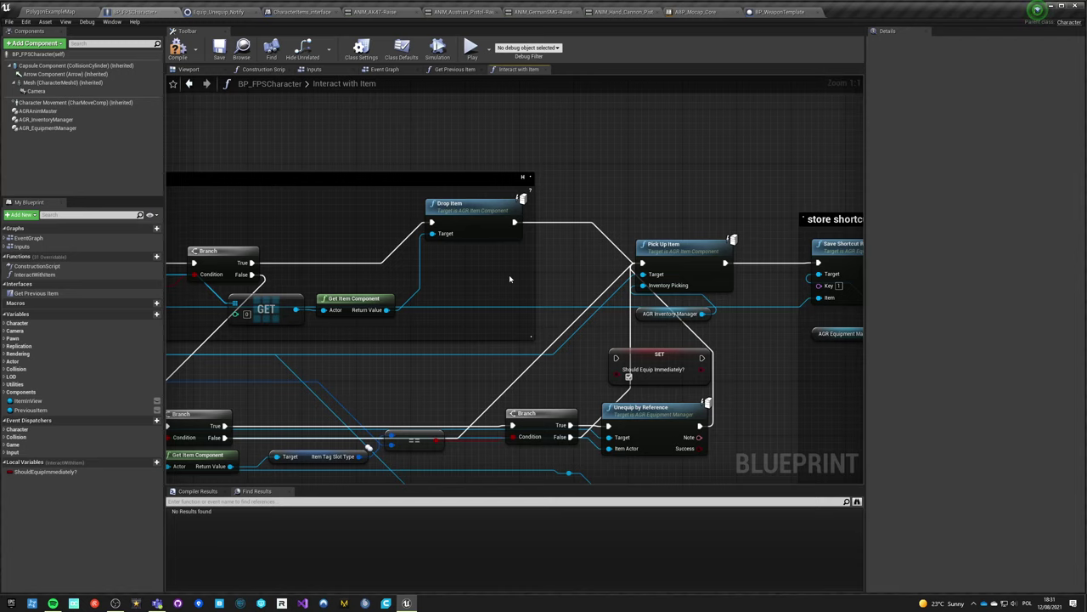
right_click_drag(271, 408, 531, 225)
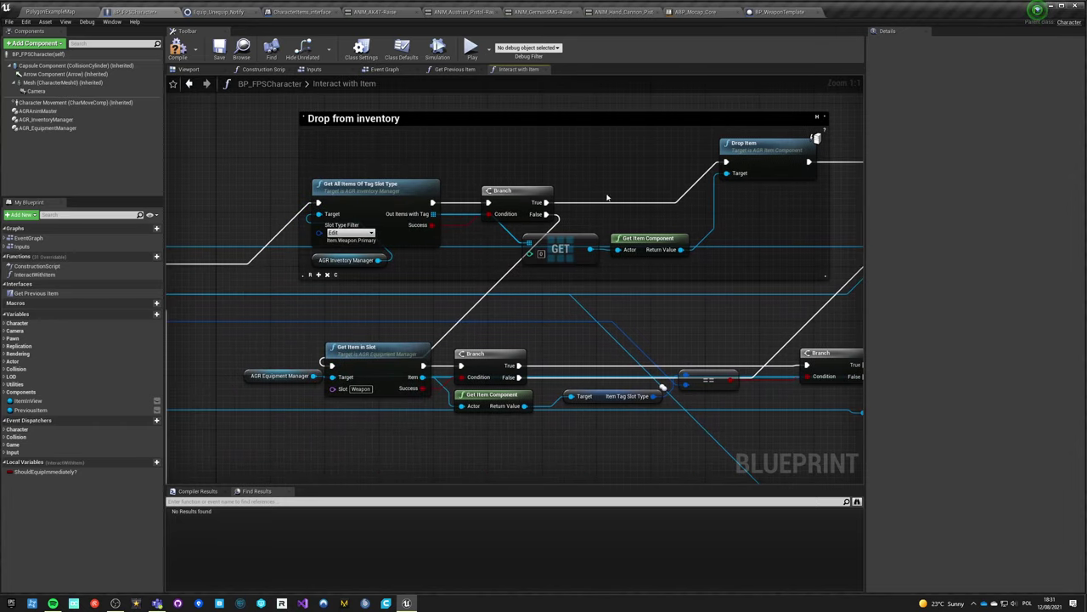
right_click_drag(263, 235, 553, 227)
right_click_drag(641, 234, 553, 247)
right_click_drag(994, 165, 741, 165)
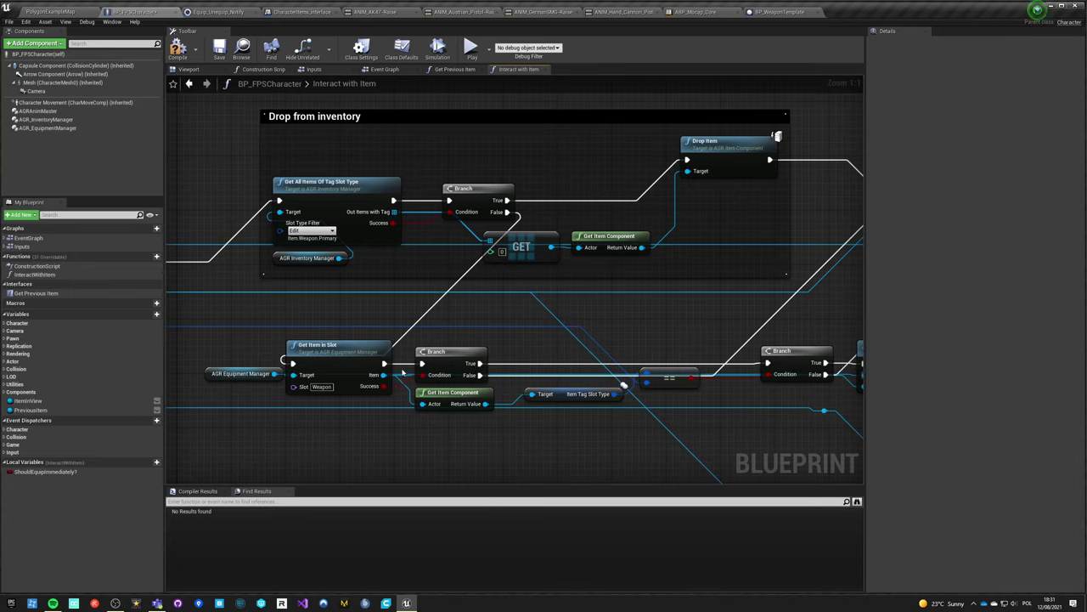
right_click_drag(451, 367, 240, 378)
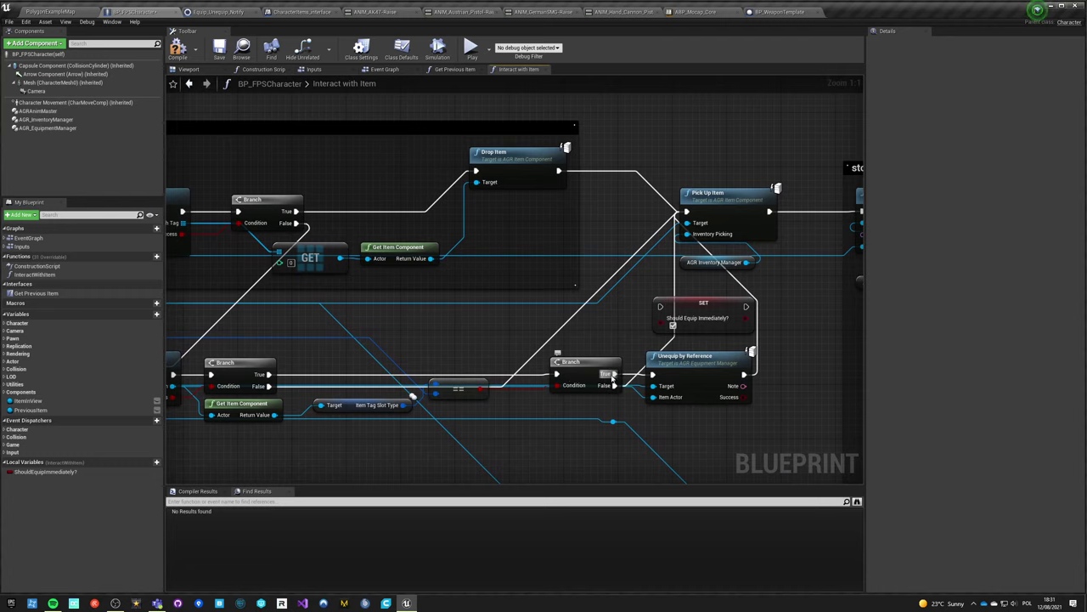
right_click_drag(618, 374, 442, 371)
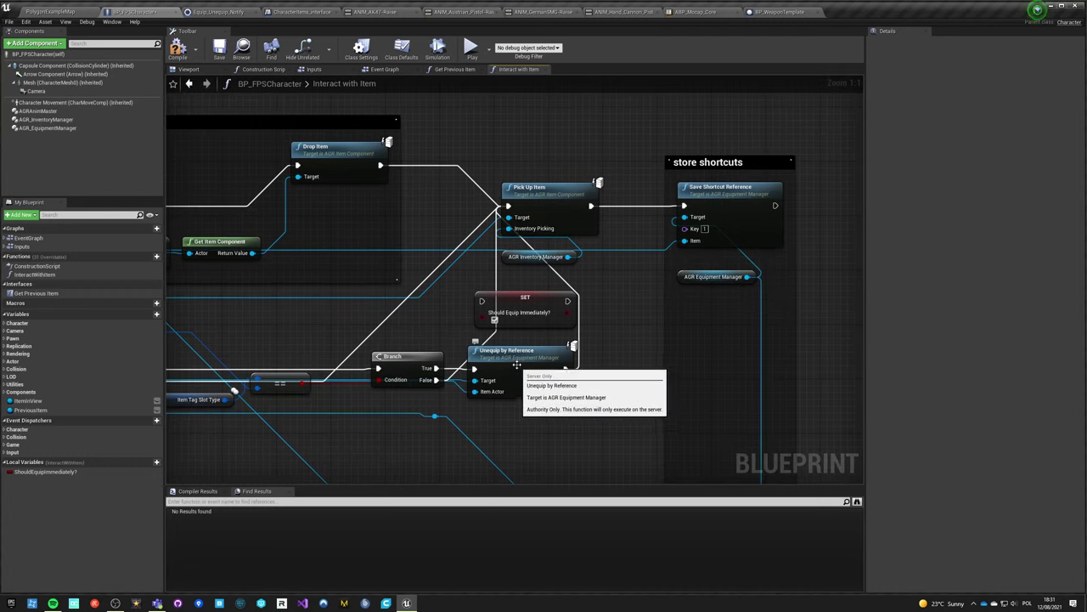
mouse_move(414, 363)
left_mouse_down()
mouse_move(374, 360)
mouse_move(409, 327)
mouse_move(404, 368)
left_mouse_up()
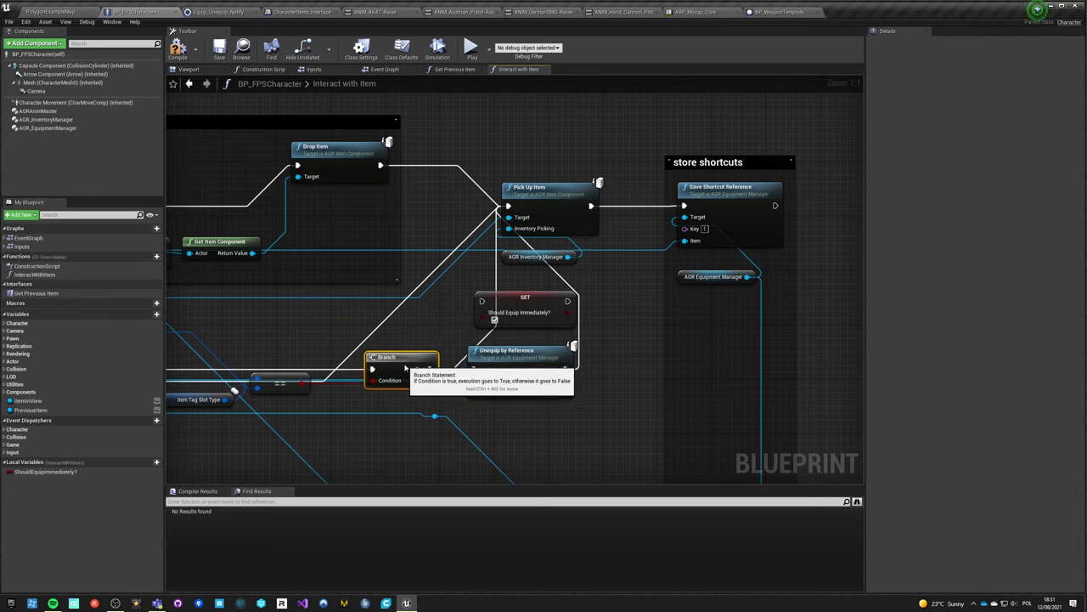
- Insert the ShouldEquipImmediately? Set node between the tag comparison Branch's True output and Unequip by Reference
left_click_drag(509, 305, 501, 407)
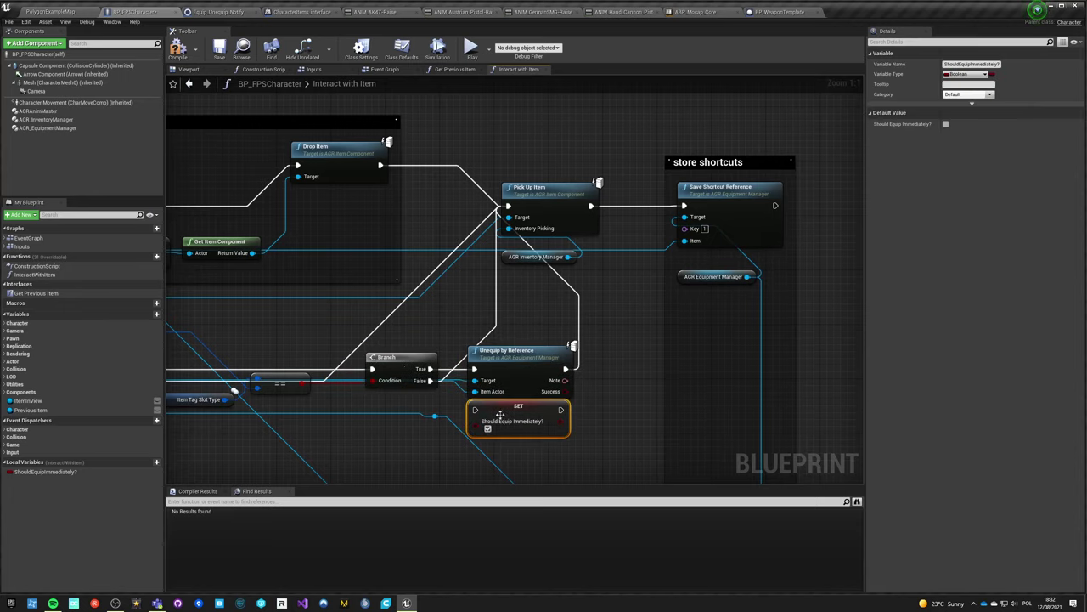
left_click_drag(506, 367, 580, 360)
left_click(501, 397)
left_click_drag(501, 397, 455, 362)
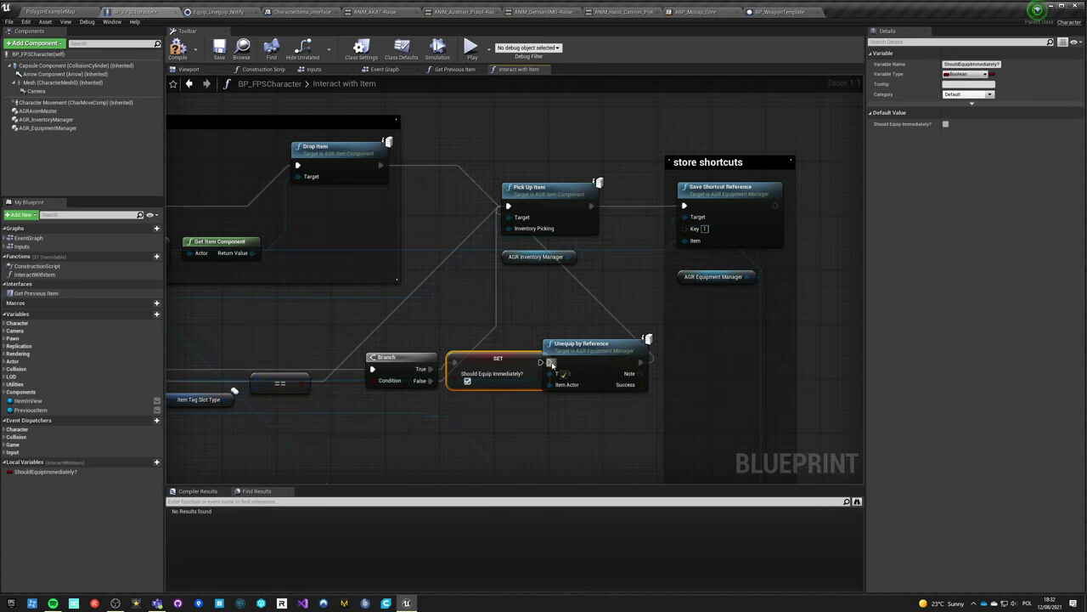
left_click_drag(581, 365, 595, 366)
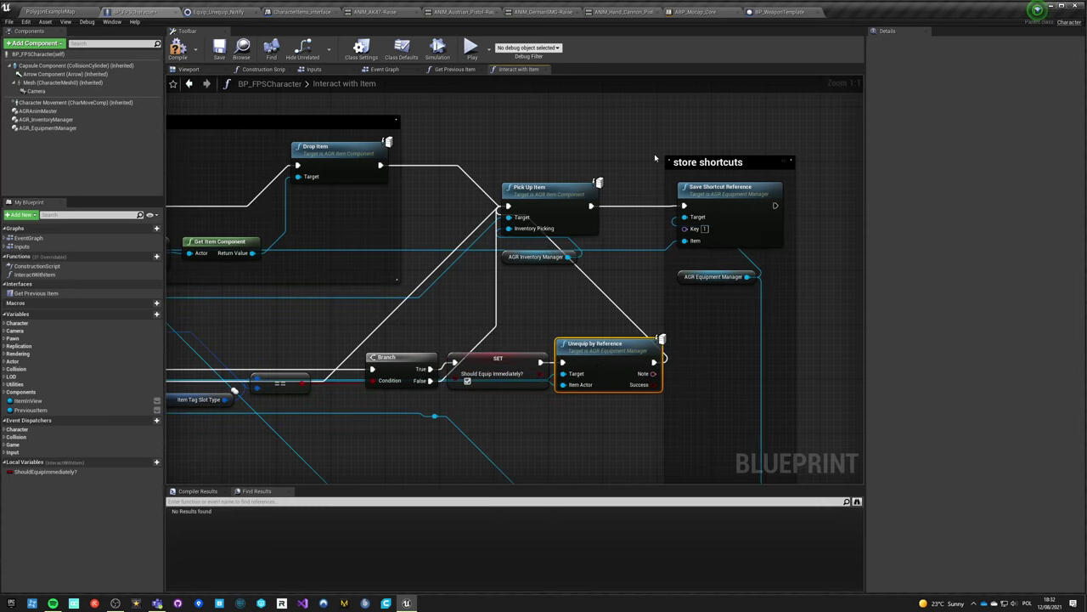
- Shift the store shortcuts group, Pick Up Item and its AGR Inventory Manager getter to the right to make room for the unequip chain
right_click_drag(652, 138, 506, 143)
left_click_drag(560, 168, 750, 168)
left_click_drag(390, 200, 586, 214)
left_click_drag(387, 262, 584, 269)
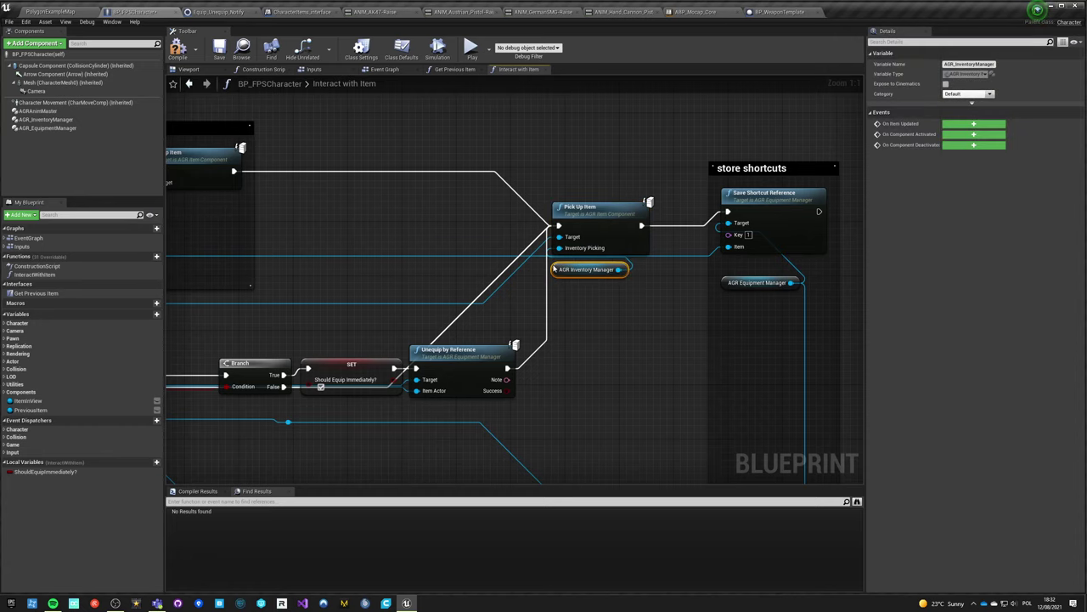
left_click(364, 296)
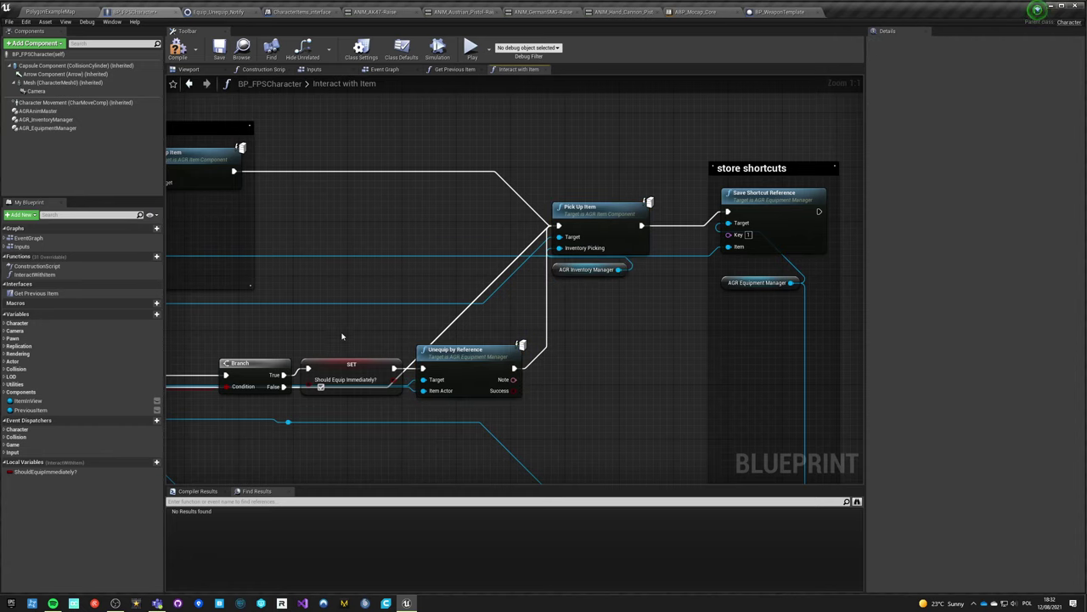
- Enclose the chain from Get Item in Slot through Unequip by Reference in a comment titled "drop from equipment"
right_click_drag(343, 335, 430, 129)
scroll(408, 327, "down", 3)
mouse_move(414, 331)
right_mouse_down()
mouse_move(417, 316)
mouse_move(551, 275)
mouse_move(565, 294)
mouse_move(596, 281)
mouse_move(765, 272)
mouse_move(340, 300)
mouse_move(430, 343)
right_mouse_up()
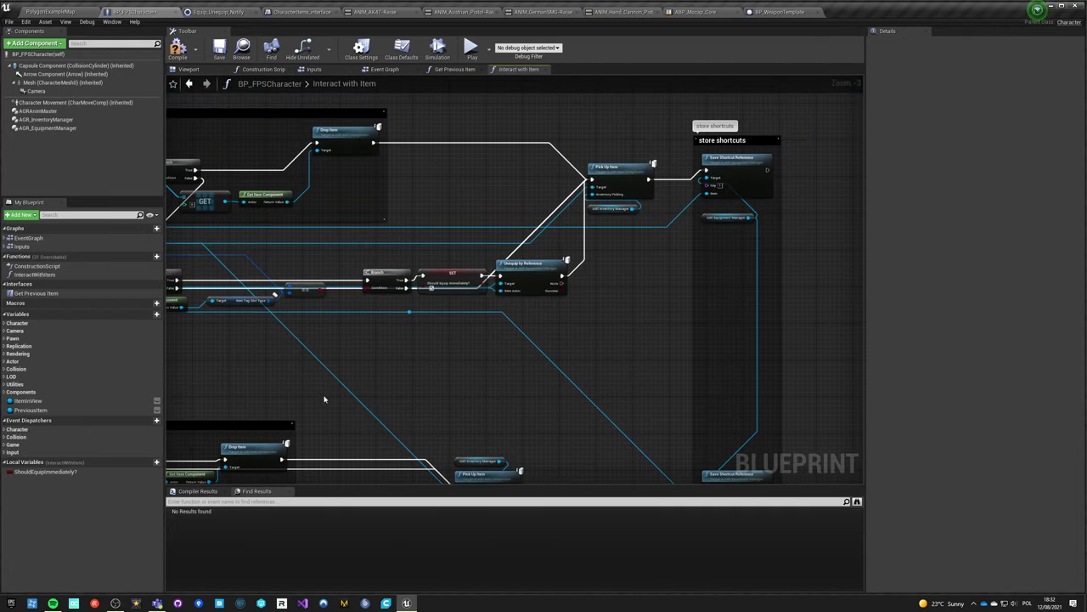
right_click_drag(326, 401, 659, 362)
left_click_drag(326, 209, 828, 265)
key("c")
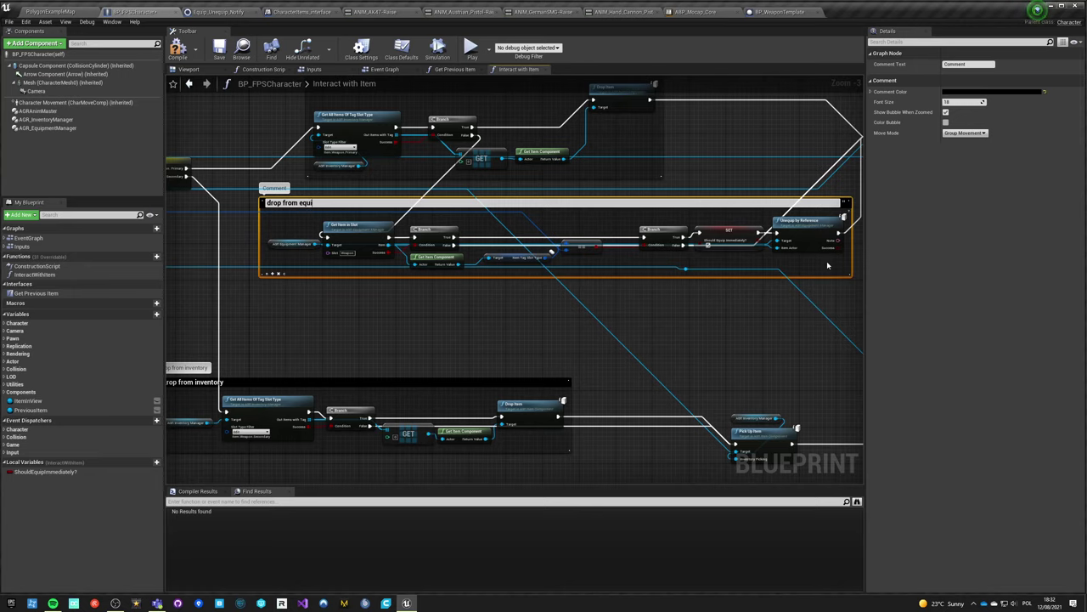
type("t")
key("Return")
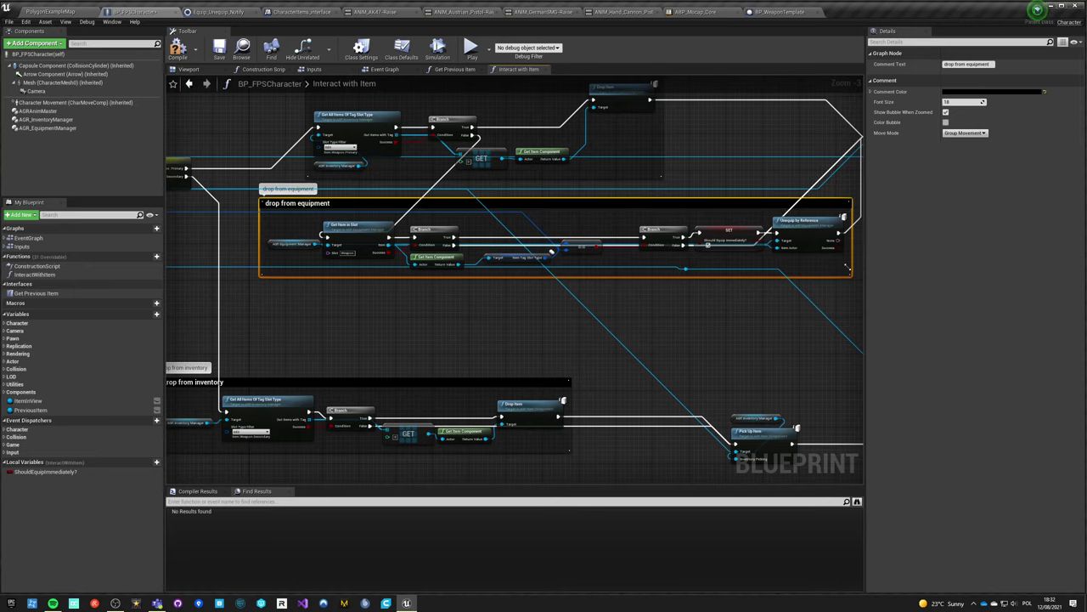
- Delete the Unequip by Reference node from the drop from equipment group
left_click(809, 260)
right_click_drag(809, 260, 594, 325)
scroll(599, 314, "up", 3)
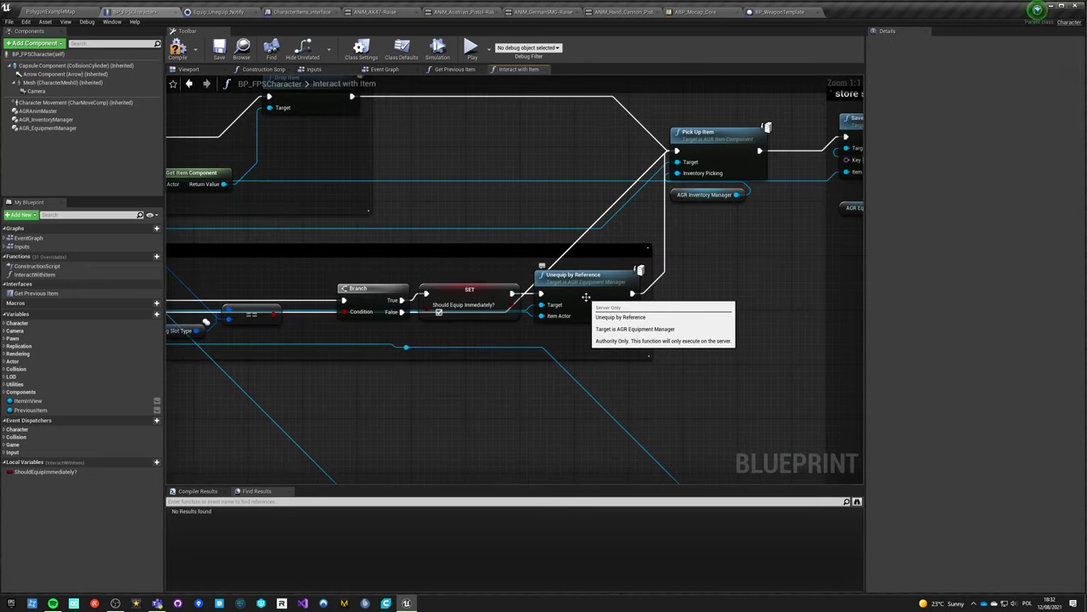
left_click(583, 292)
right_click_drag(456, 350, 593, 348)
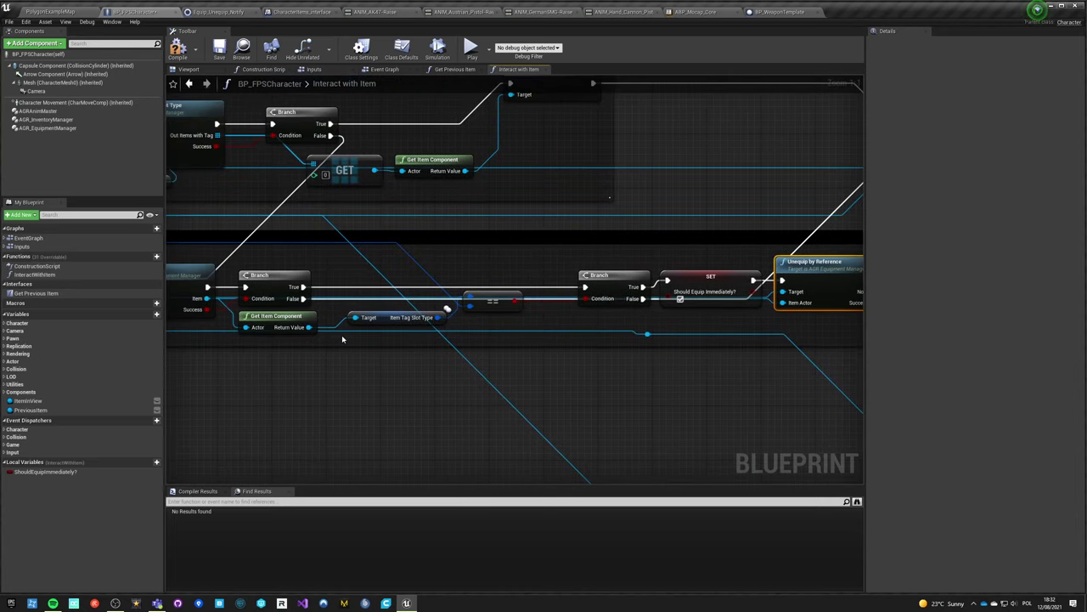
key("Delete")
left_click_drag(206, 299, 794, 296)
type("drop item")
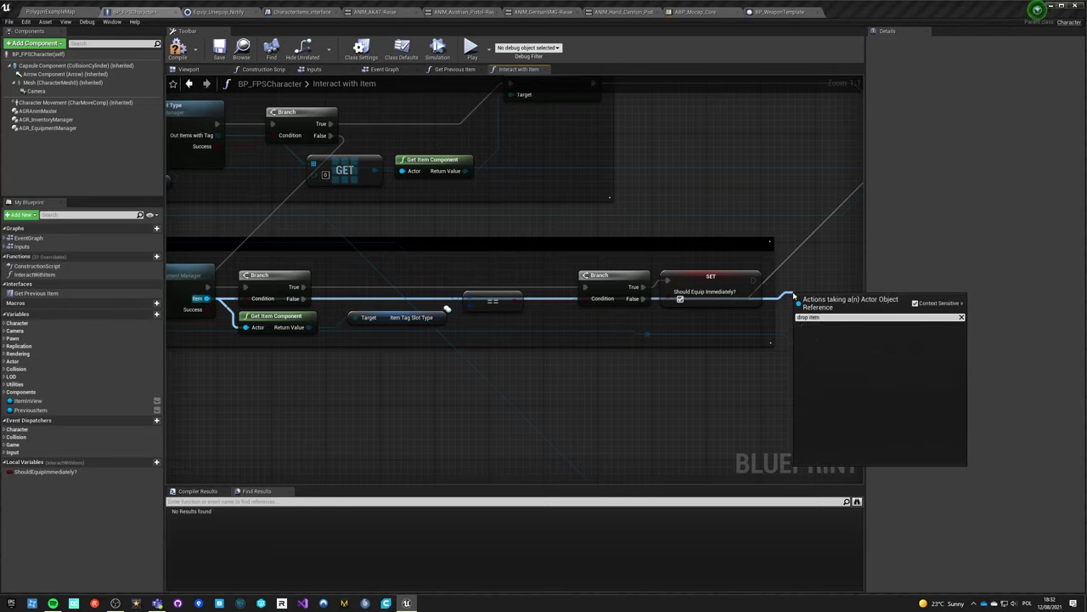
key("BackSpace")
key("BackSpace")
key("BackSpace")
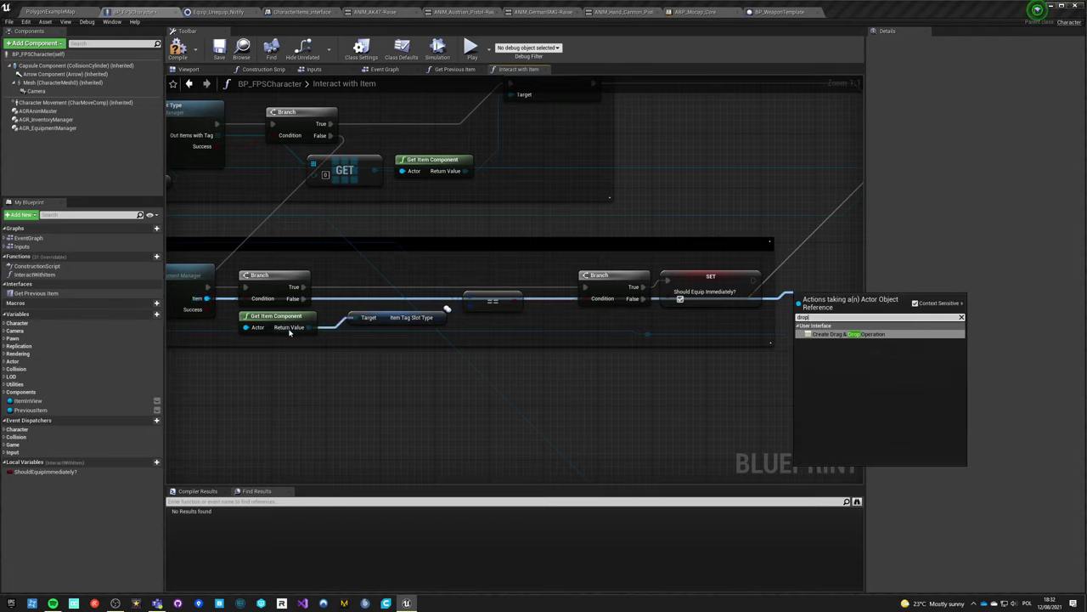
- Add a Drop Item node targeting Get Item Component's return value, wire it between the Set node and Pick Up Item, and widen the comment around it
left_click_drag(308, 327, 821, 293)
type("drop")
key("Return")
left_click_drag(830, 314, 754, 282)
right_click_drag(794, 299, 585, 330)
left_click_drag(659, 332, 708, 169)
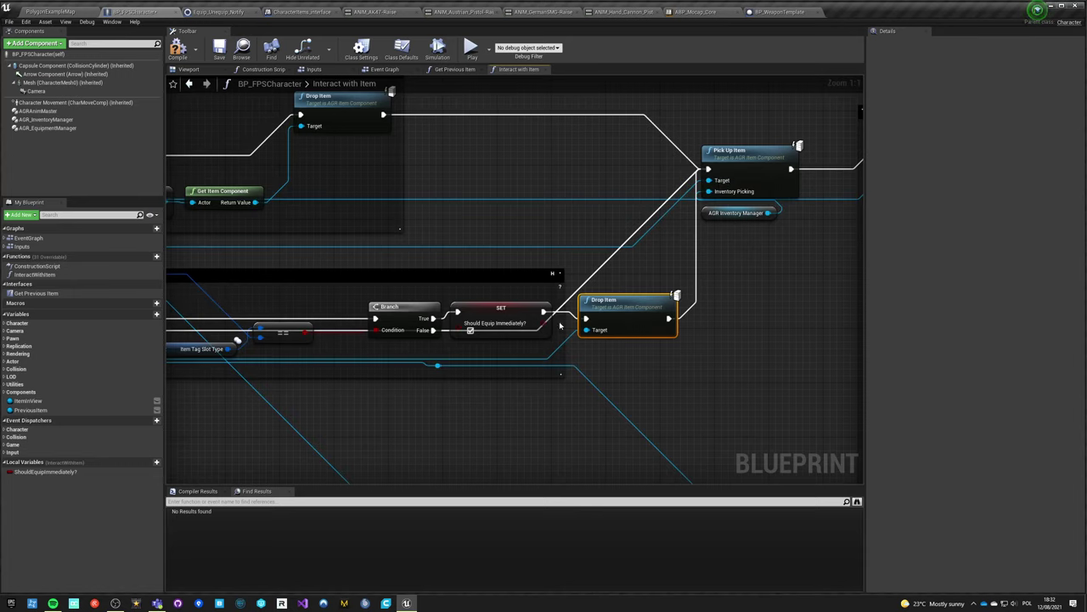
left_click_drag(562, 325, 722, 330)
- Move the reroute node below the drop from equipment comment
right_click_drag(488, 443, 521, 312)
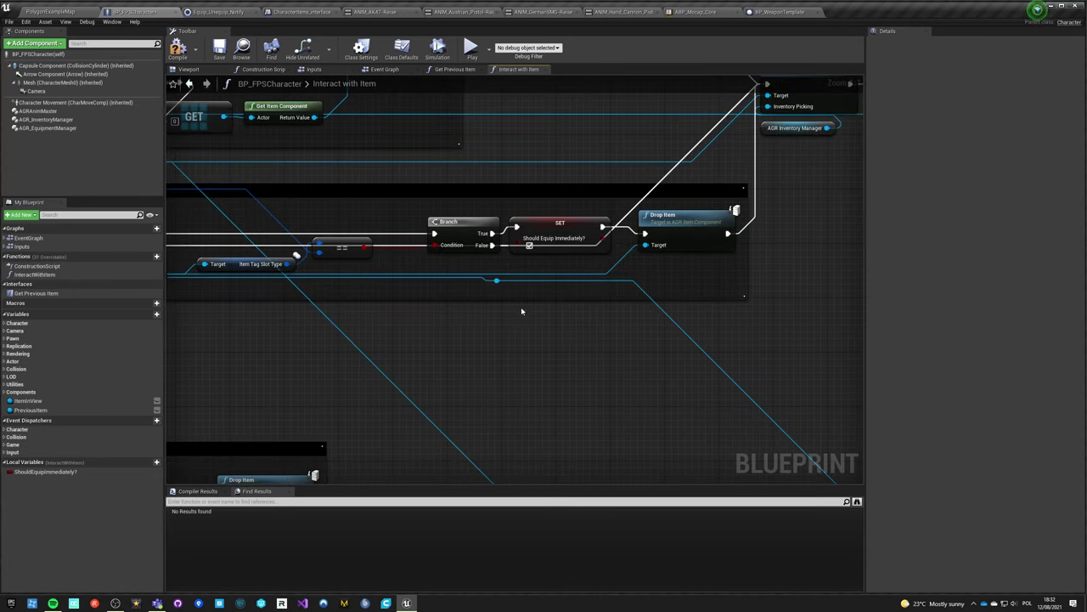
mouse_move(501, 288)
left_mouse_down()
mouse_move(501, 313)
mouse_move(562, 344)
mouse_move(521, 320)
mouse_move(520, 293)
left_mouse_up()
right_click_drag(415, 391, 684, 357)
scroll(413, 412, "down", 2)
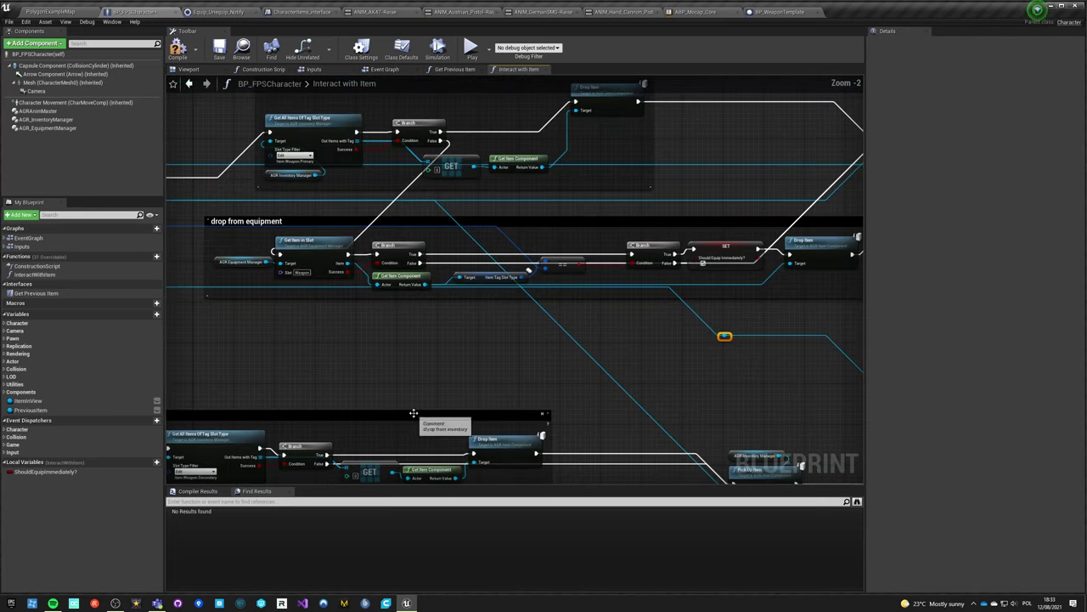
- Copy the drop from equipment group and place the duplicate beneath the secondary weapon's drop from inventory group
right_click_drag(404, 409, 424, 382)
left_click_drag(219, 187, 787, 260)
right_click_drag(458, 347, 543, 92)
left_click(328, 324)
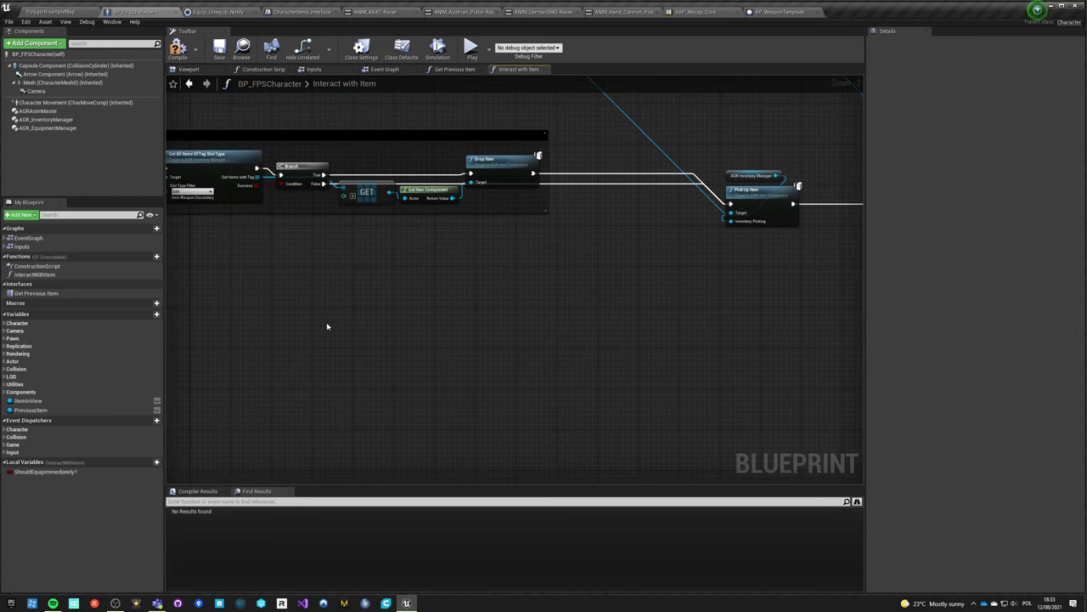
right_click_drag(328, 325, 481, 299)
right_click_drag(651, 286, 603, 286)
key("ctrl+v")
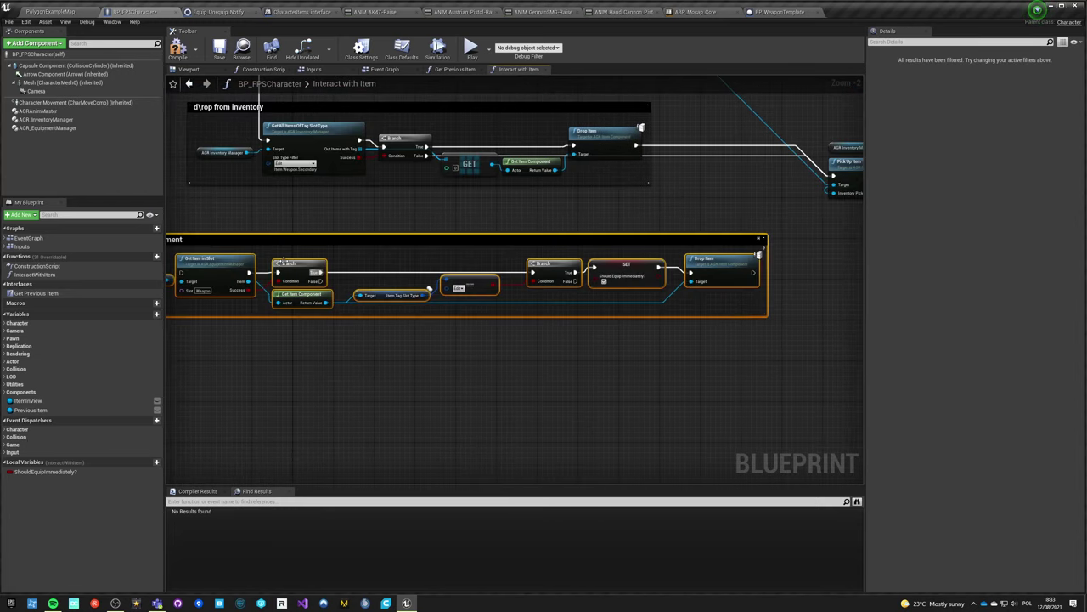
left_click_drag(295, 235, 426, 240)
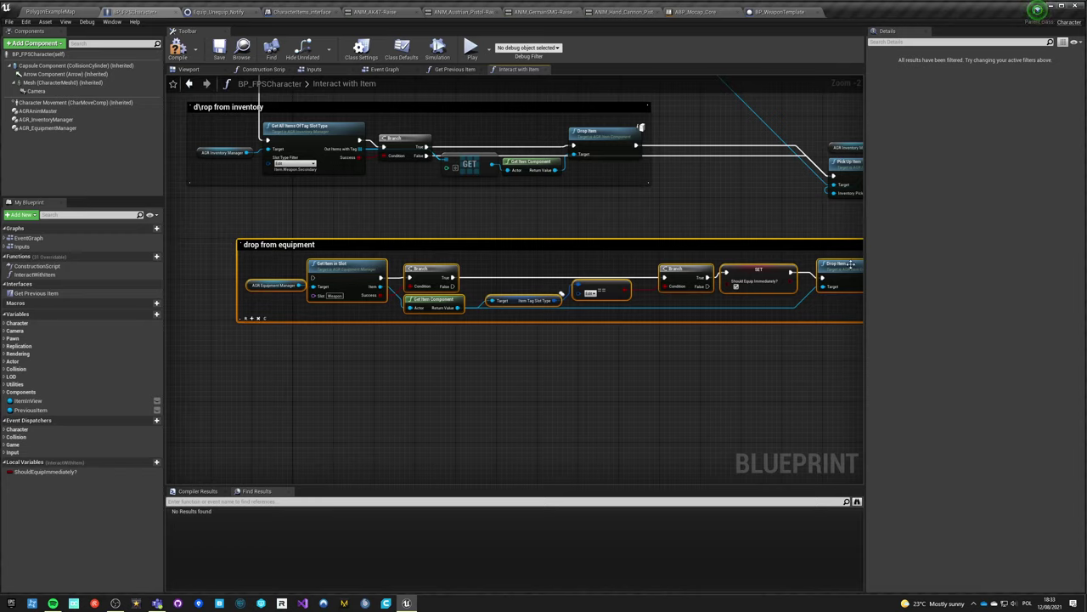
- Connect the secondary inventory Branch's False output to the copied Get Item in Slot, and feed the slot tag into the copied equality comparison
left_click(306, 215)
left_click_drag(312, 276, 419, 162)
left_click_drag(417, 244, 546, 232)
right_click_drag(562, 225, 415, 271)
left_click_drag(559, 323, 490, 168)
left_click(523, 365)
- Connect the copied second Branch's False output and Drop Item to the lower Pick Up Item, and move it with its inventory getter right
right_click_drag(822, 476, 425, 347)
right_click_drag(602, 378, 322, 341)
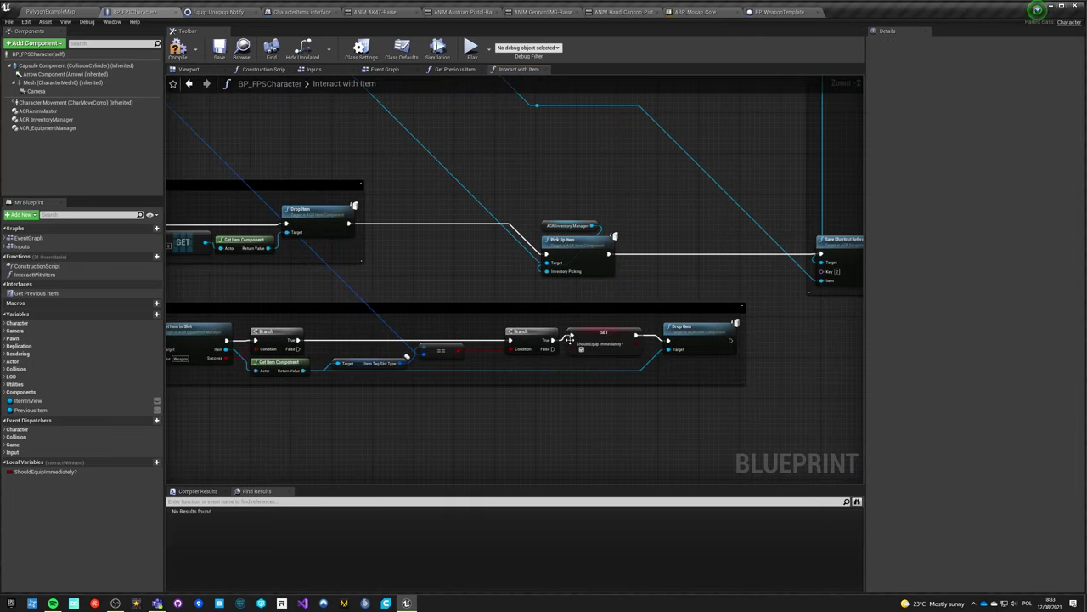
left_click_drag(548, 350, 546, 254)
left_click_drag(728, 341, 549, 255)
right_click_drag(495, 239, 373, 321)
left_click_drag(399, 294, 647, 301)
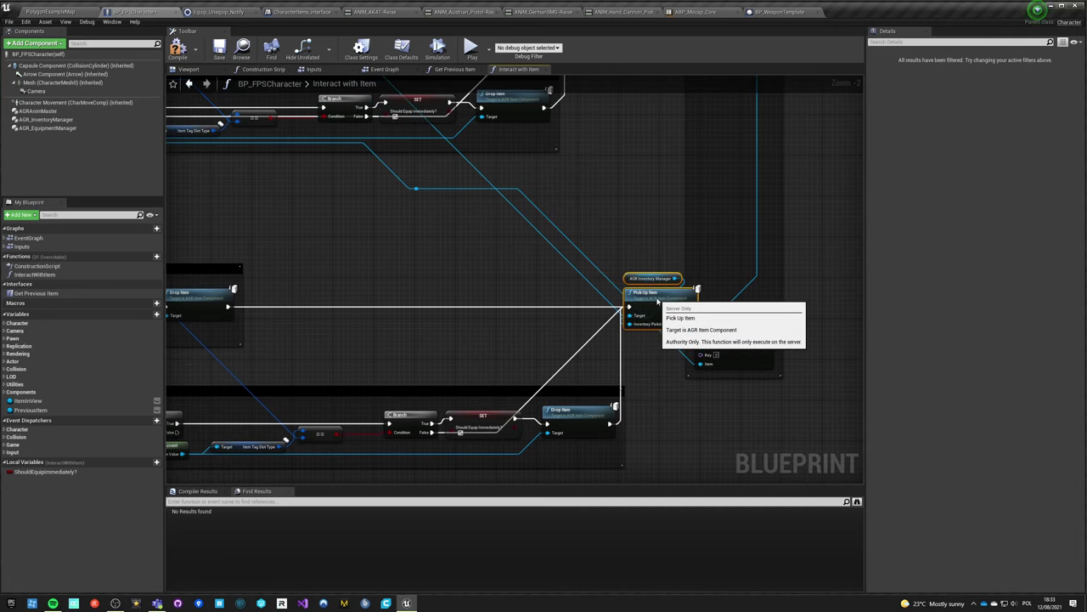
- Shift the store shortcuts group right and align the lower Save Shortcut Reference with its Pick Up Item node
left_click(699, 213)
right_click_drag(700, 213, 484, 466)
left_click_drag(522, 203, 576, 205)
left_click(490, 340)
right_click_drag(490, 339, 491, 189)
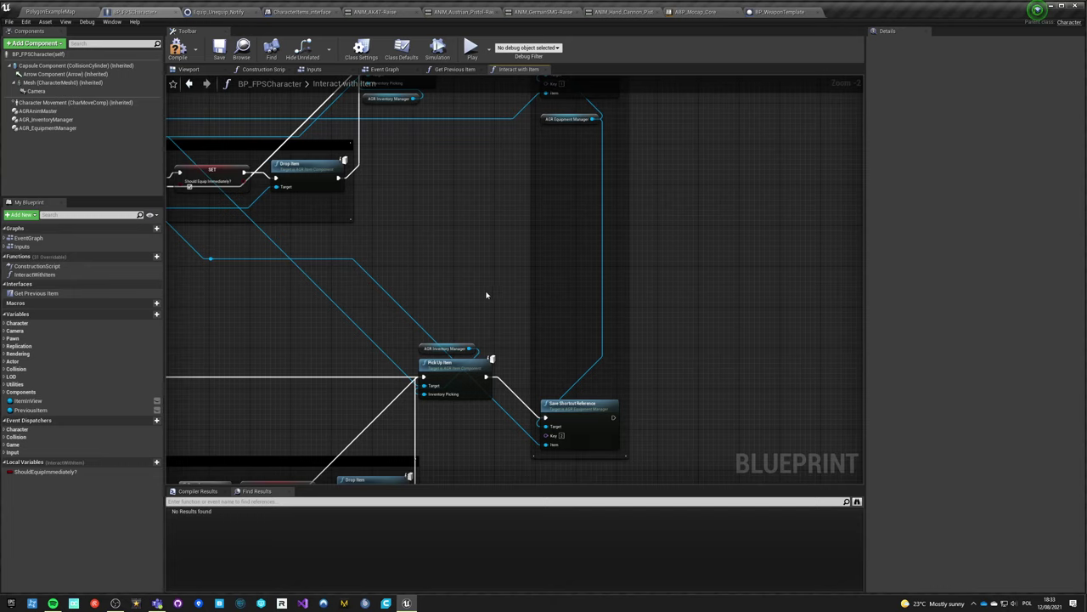
left_click_drag(568, 403, 567, 363)
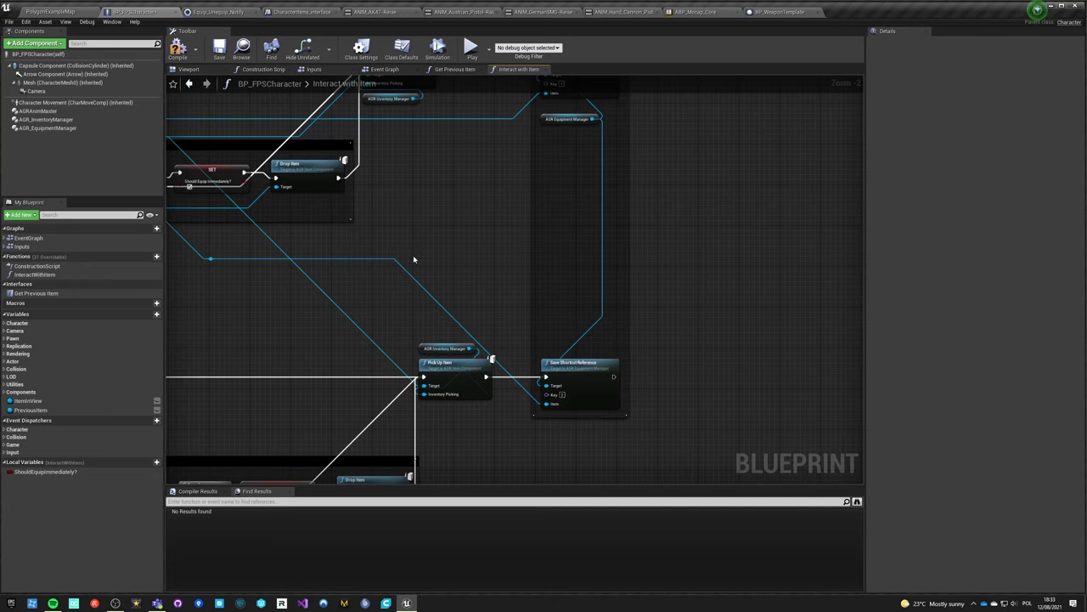
- Add a ShouldEquipImmediately? getter beside the store shortcuts group and move the AGR Equipment Manager getter midway between the two Save Shortcut Reference nodes
right_click_drag(414, 259, 176, 357)
left_click_drag(45, 471, 418, 342)
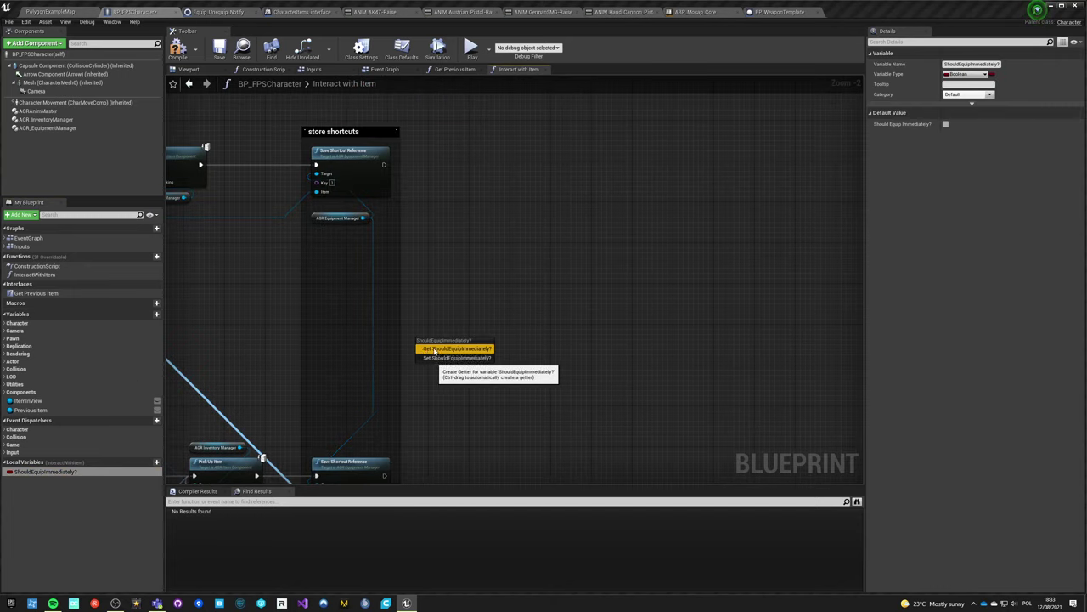
left_click(435, 349)
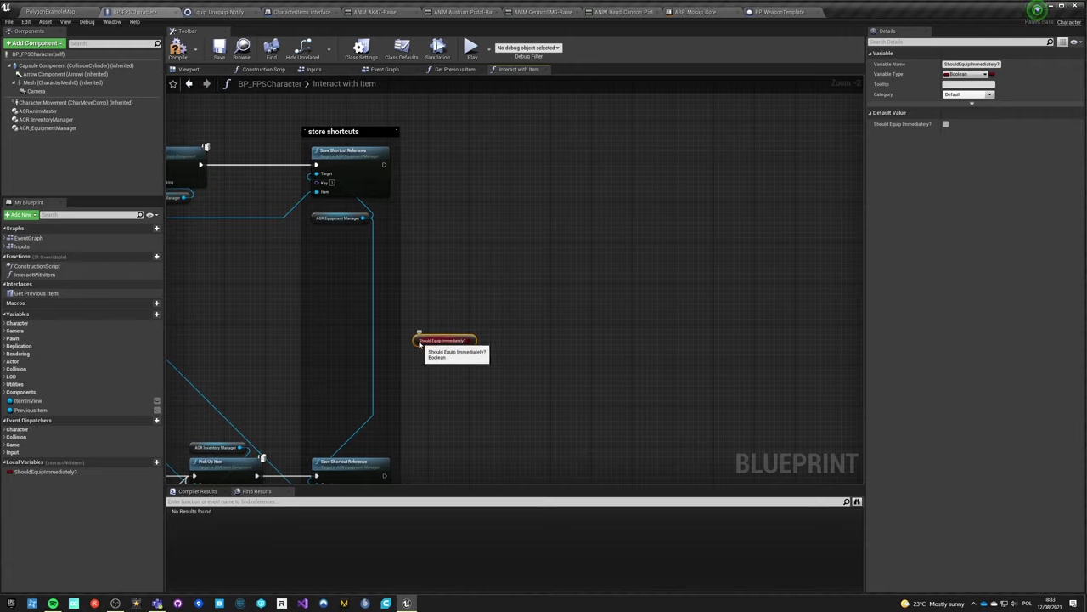
left_click_drag(312, 218, 313, 329)
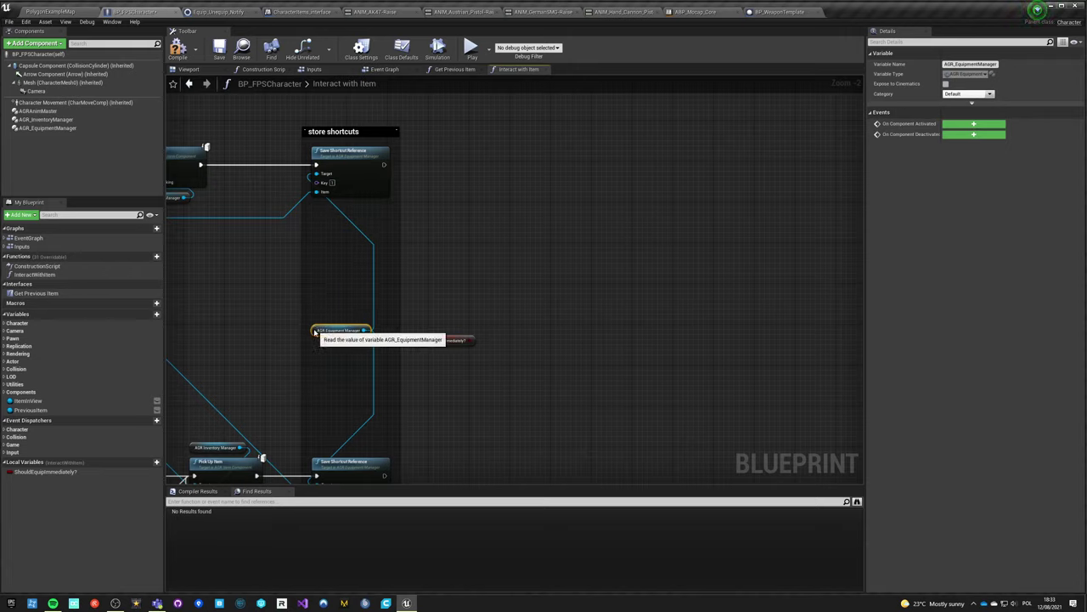
- Add a Branch after the upper Save Shortcut Reference, with ShouldEquipImmediately? as its condition
left_click_drag(421, 343, 465, 177)
left_click(460, 159)
left_click_drag(384, 164, 464, 169)
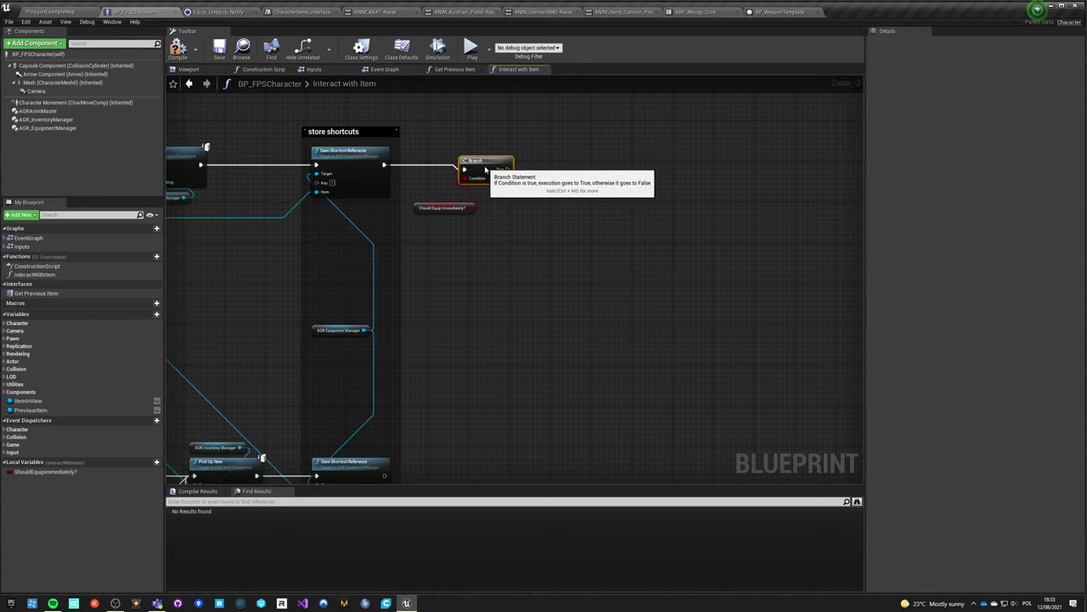
left_click(444, 184)
right_click_drag(246, 238, 588, 250)
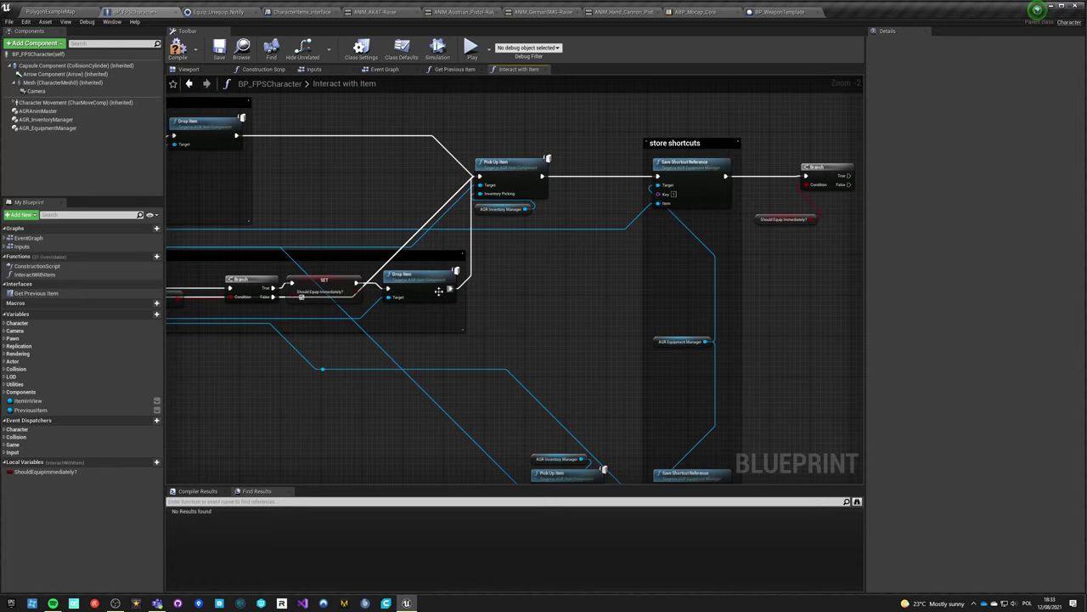
right_click_drag(695, 248, 406, 246)
left_click_drag(502, 170, 589, 250)
left_click(608, 182)
- Add a Get Shortcut Reference node with key 1 from a new AGR_EquipmentManager getter, and place it beside the new Branch
right_click_drag(630, 209, 518, 247)
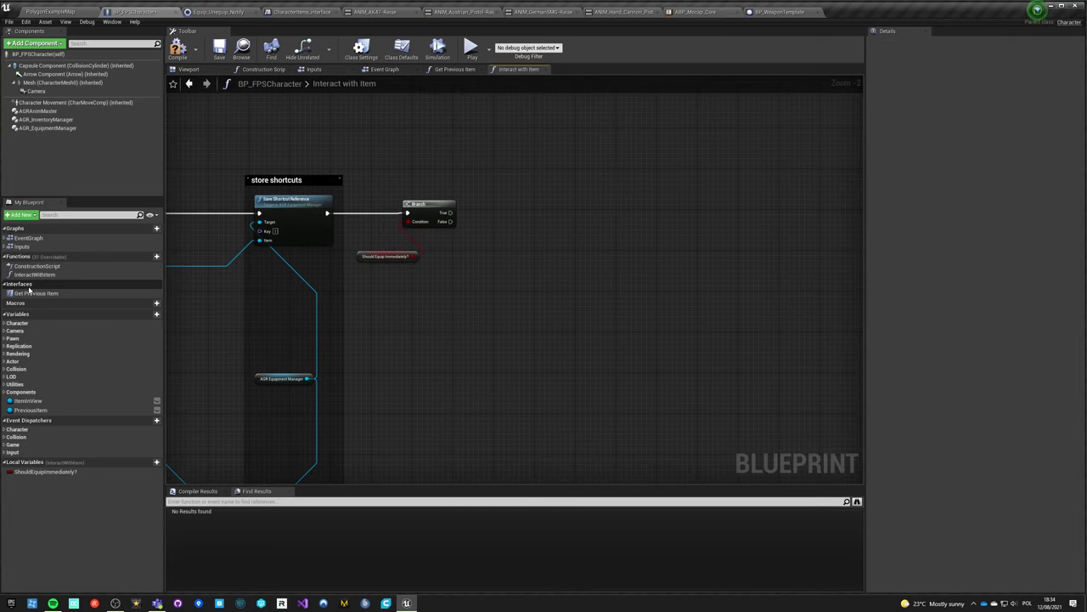
left_click(39, 128)
left_click_drag(38, 128, 500, 221)
type("get refere")
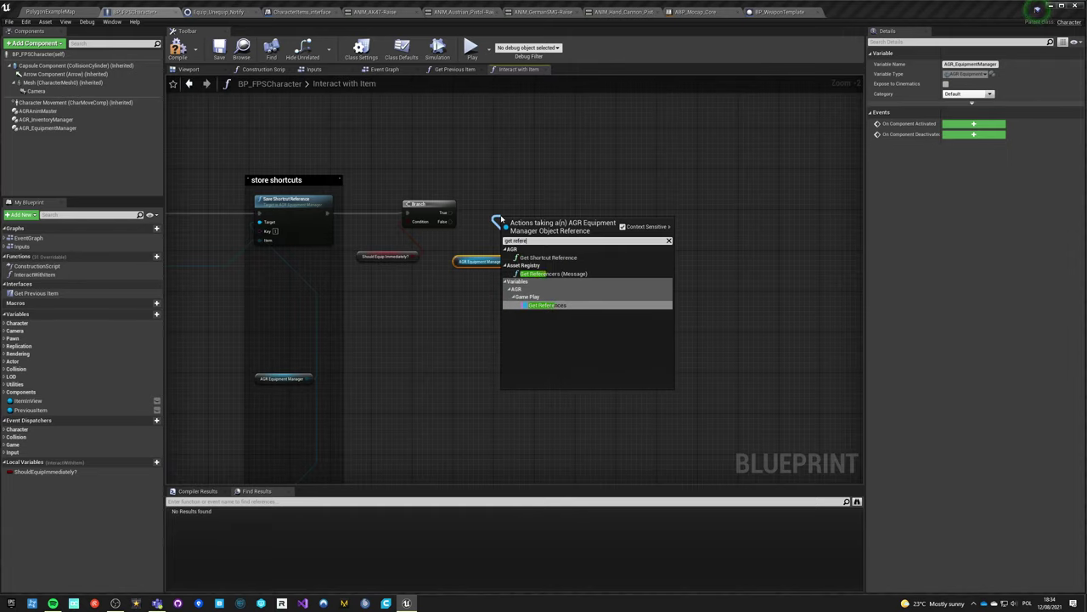
left_click(539, 257)
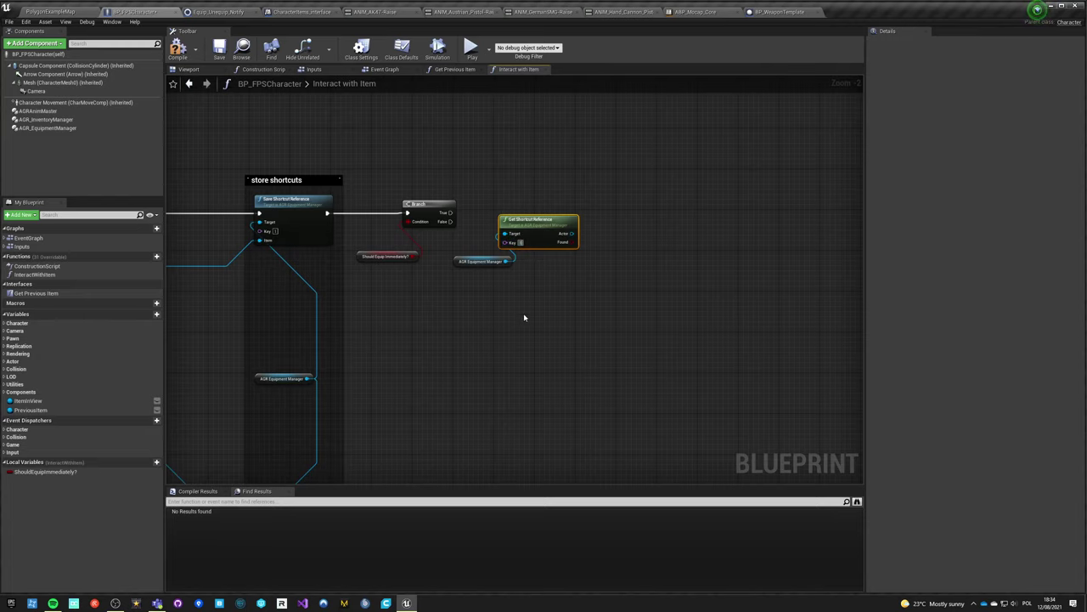
scroll(572, 243, "up", 2)
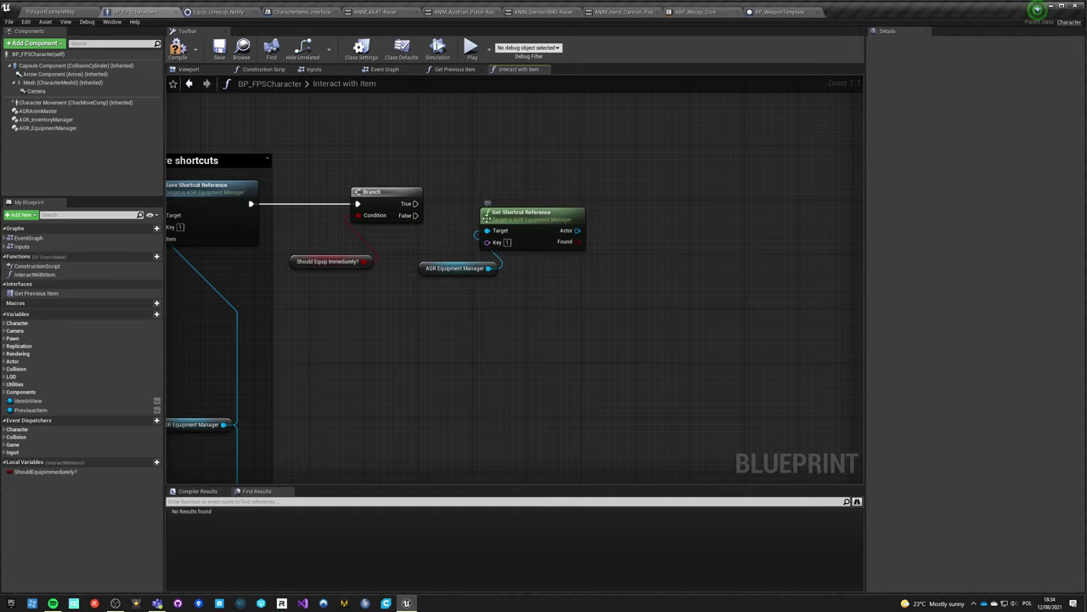
left_click_drag(512, 221, 469, 229)
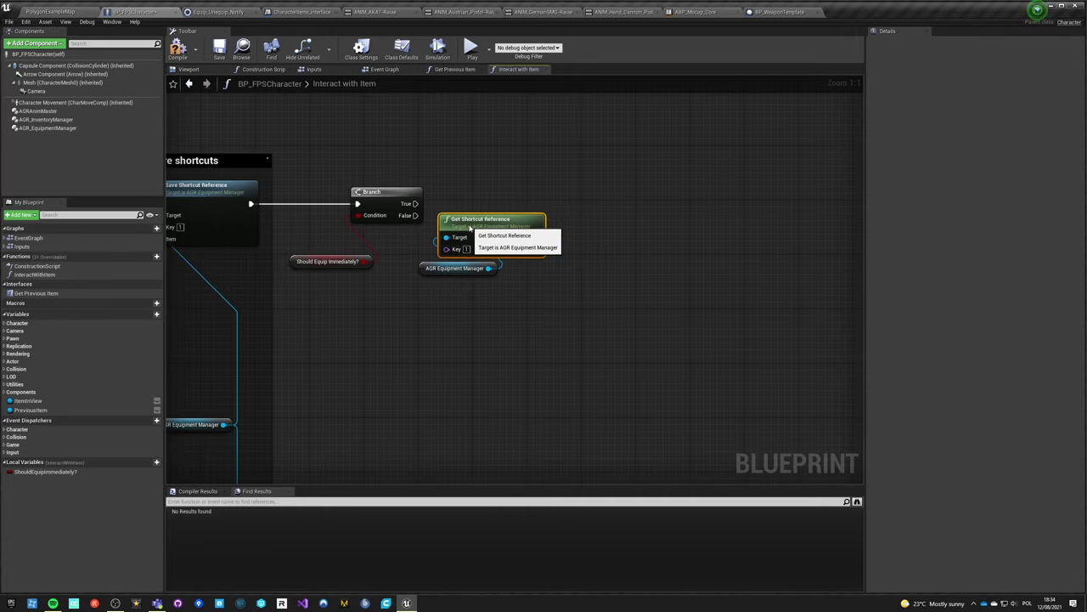
- Add an Equip Item in Slot node that takes Get Shortcut Reference's Actor output as its Item Actor
right_click_drag(263, 231, 354, 215)
right_click_drag(451, 234, 279, 234)
left_click_drag(537, 246, 599, 228)
type("equip")
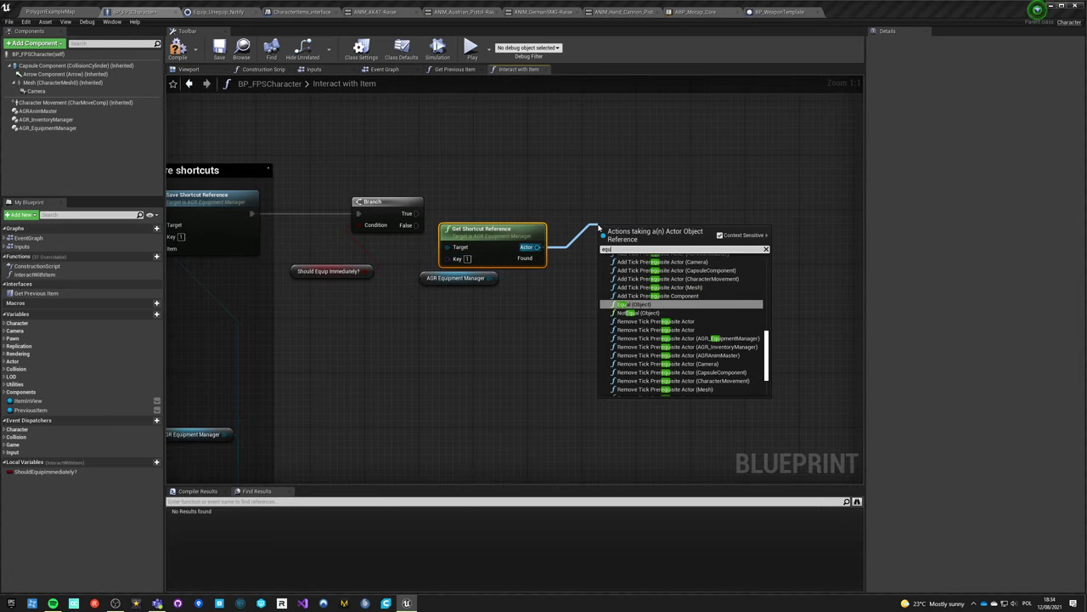
type(" item")
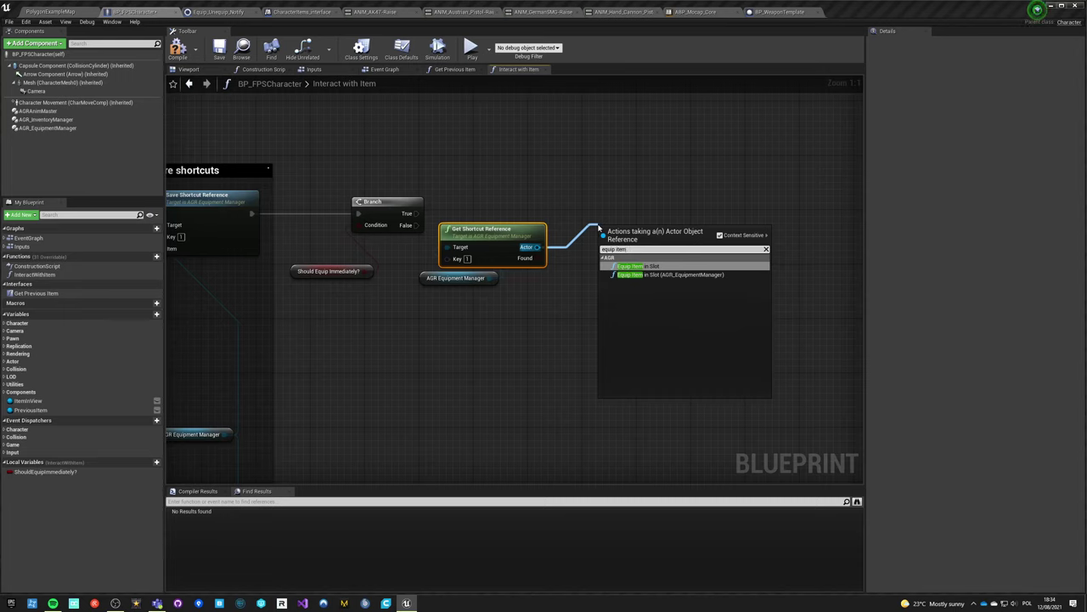
left_click(637, 267)
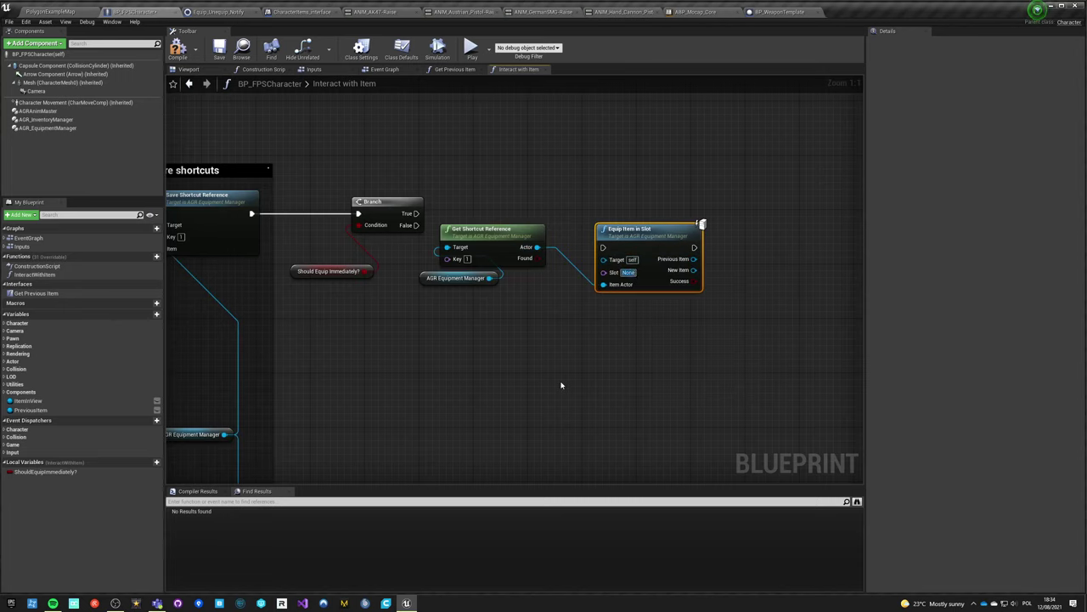
- Place Equip Item in Slot beside Get Shortcut Reference, run it from the Branch's True output, and set AGR Equipment Manager as Target and Weapon as Slot
left_click_drag(489, 276, 598, 206)
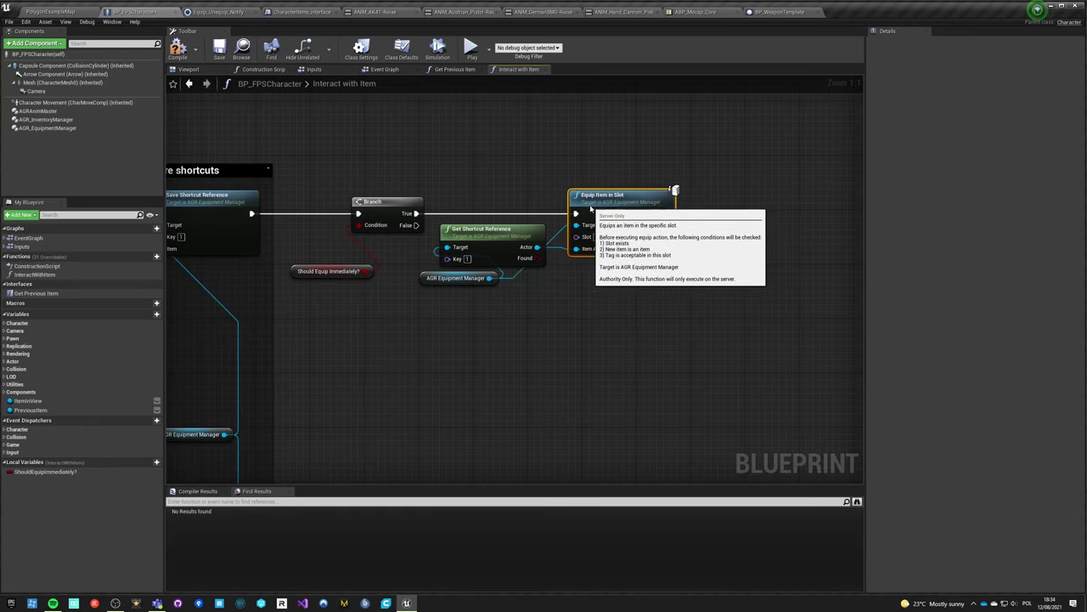
left_click(501, 189)
left_click_drag(438, 168, 616, 298)
- Duplicate the ShouldEquipImmediately? Branch and its equip nodes beside the lower Save Shortcut Reference, and run the copied Branch from that node
left_click_drag(315, 153, 690, 306)
right_click_drag(434, 438, 483, 200)
scroll(483, 289, "down", 3)
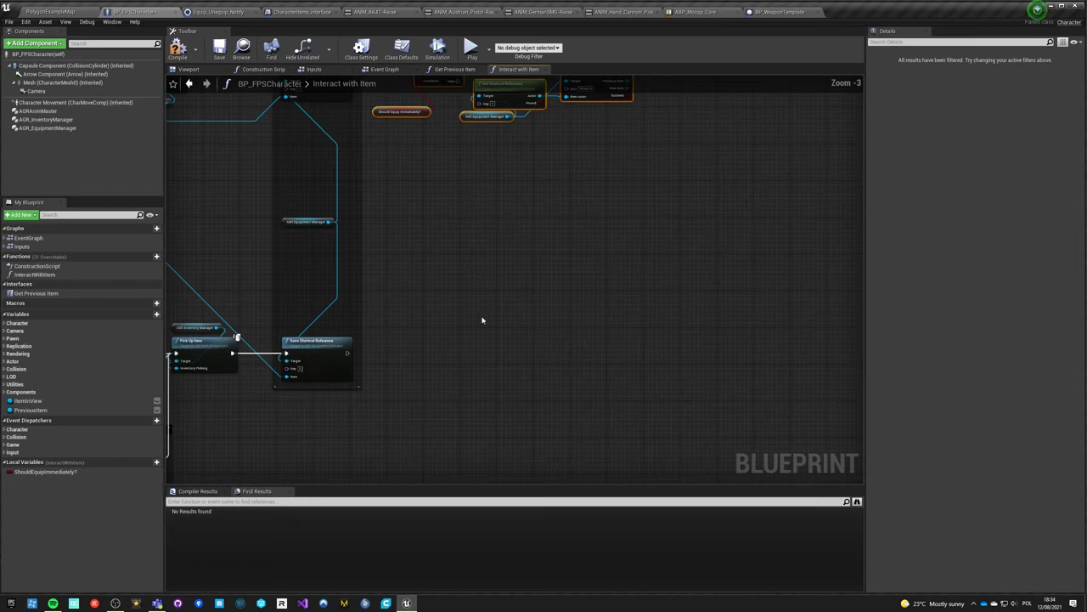
key("ctrl+c")
key("ctrl+v")
left_click_drag(429, 340, 429, 355)
left_click_drag(347, 353, 414, 353)
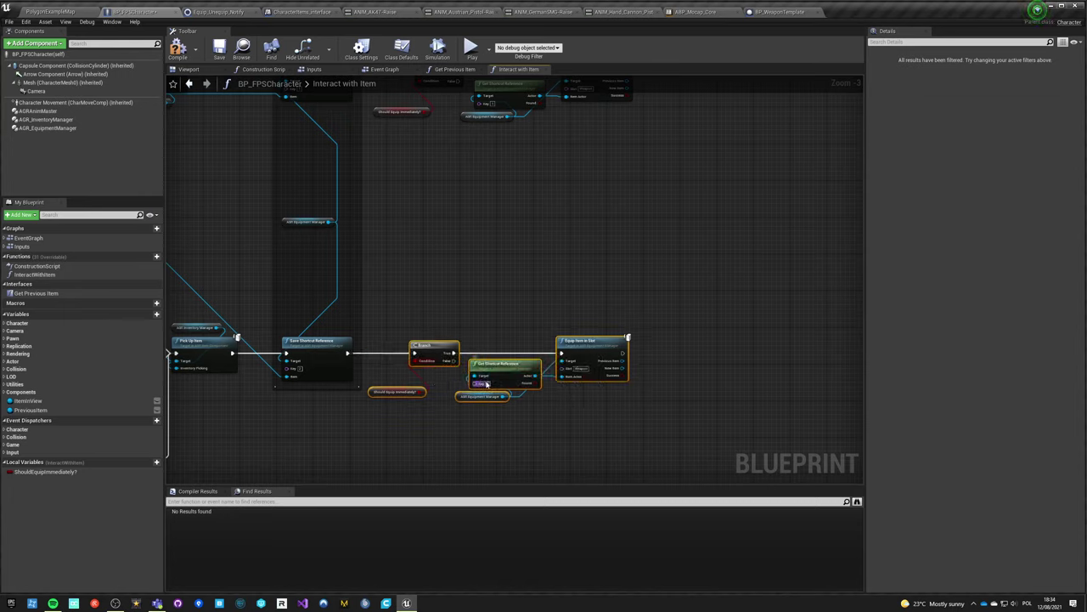
left_click(359, 444)
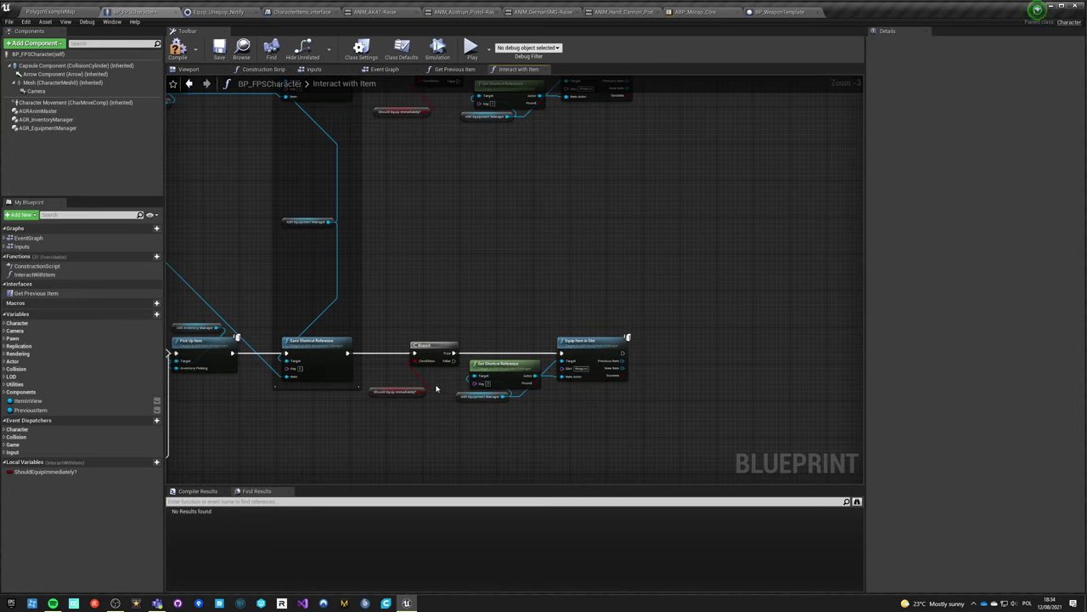
- Review the Interact with Item graph, comparing both equip chains and tracing Item in View from the entry through the drop, pick-up and shortcut nodes
right_click_drag(471, 259, 461, 365)
left_click_drag(396, 143, 571, 237)
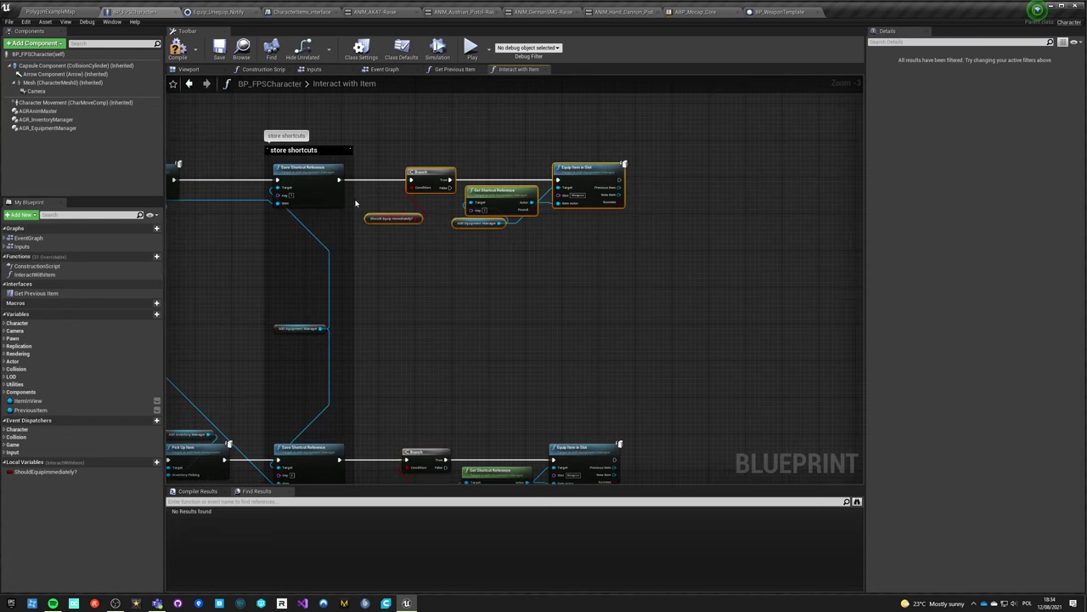
right_click_drag(371, 367, 417, 301)
left_click_drag(417, 301, 655, 449)
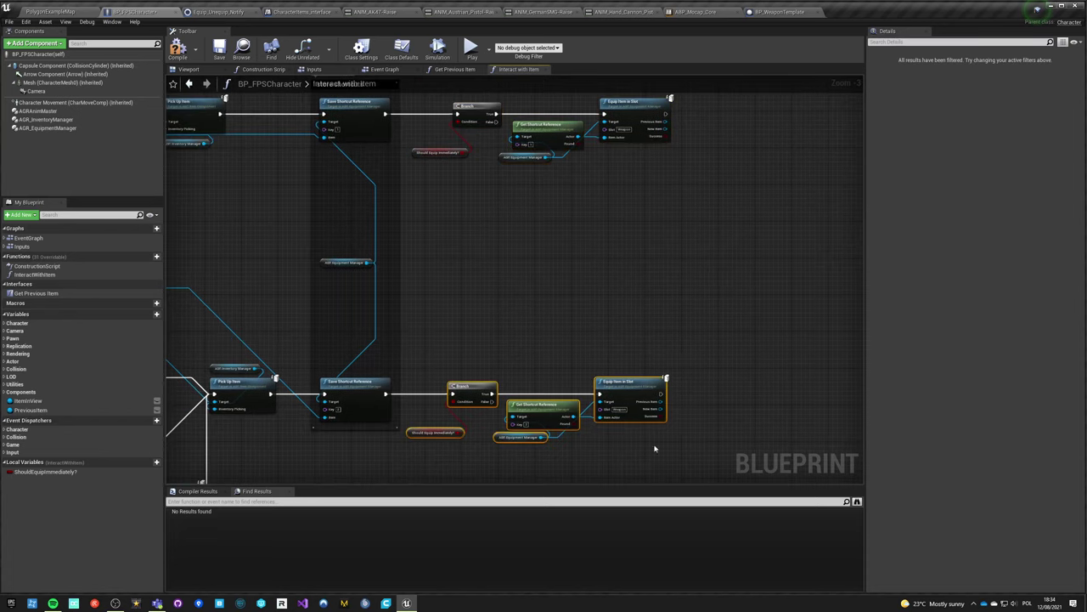
left_click(531, 404)
left_click(541, 126)
left_click(545, 119)
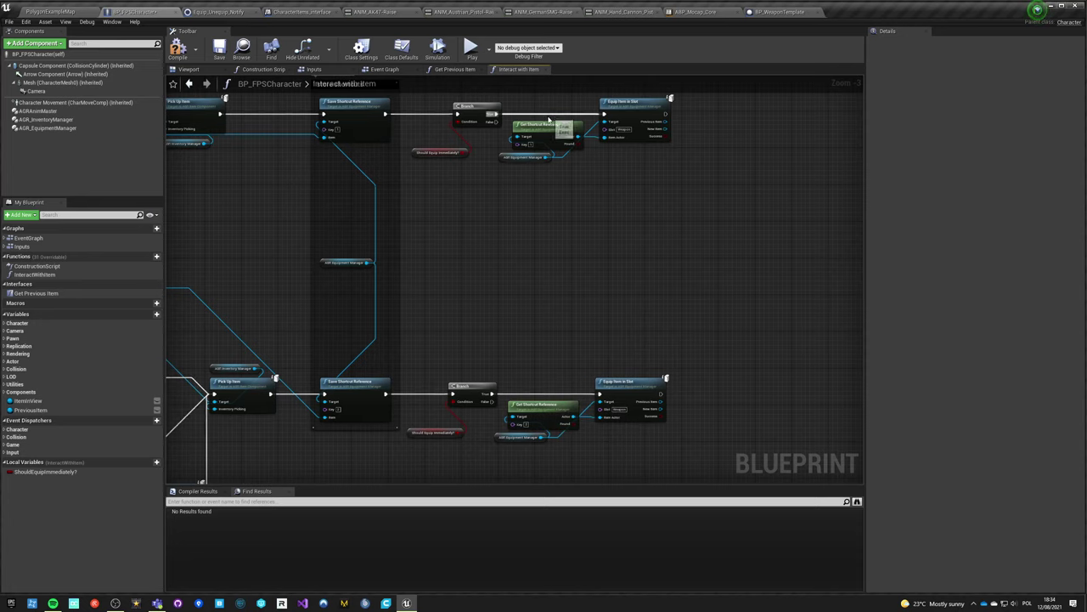
right_click_drag(438, 336, 861, 274)
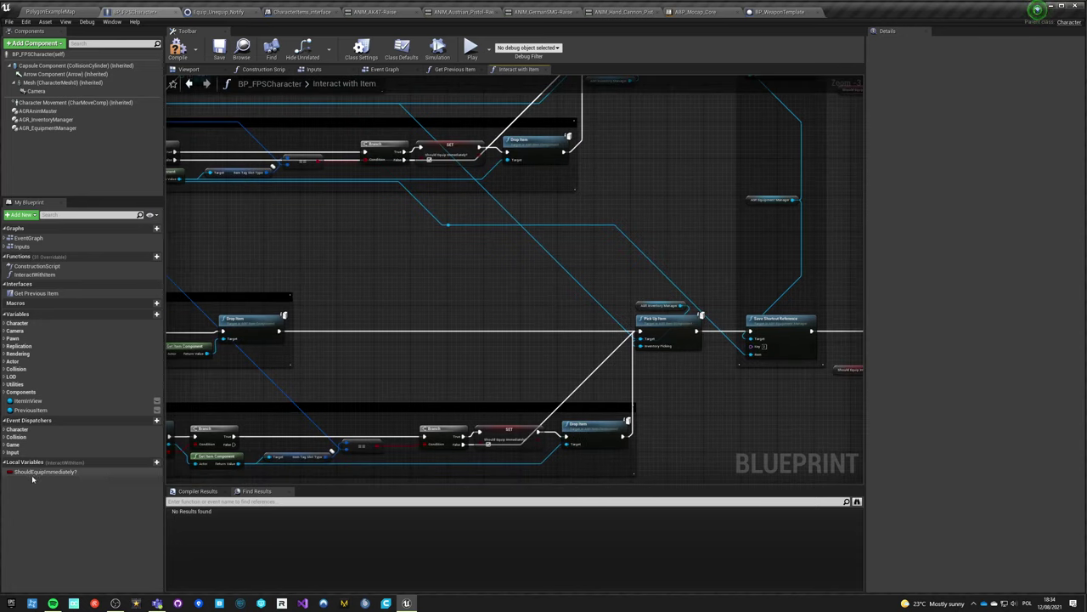
right_click_drag(261, 394, 600, 239)
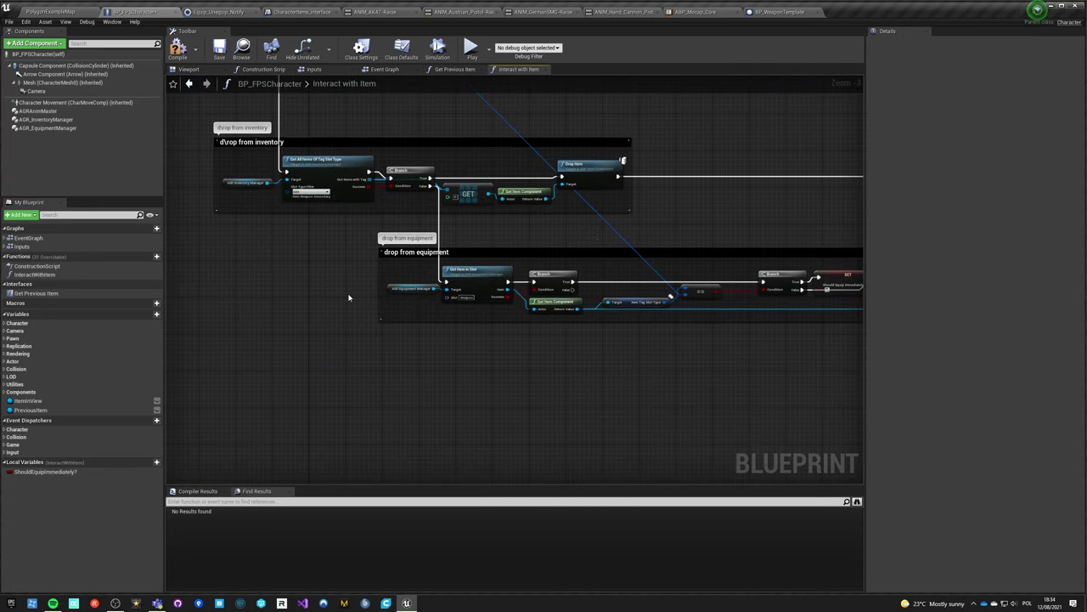
right_click_drag(204, 219, 648, 470)
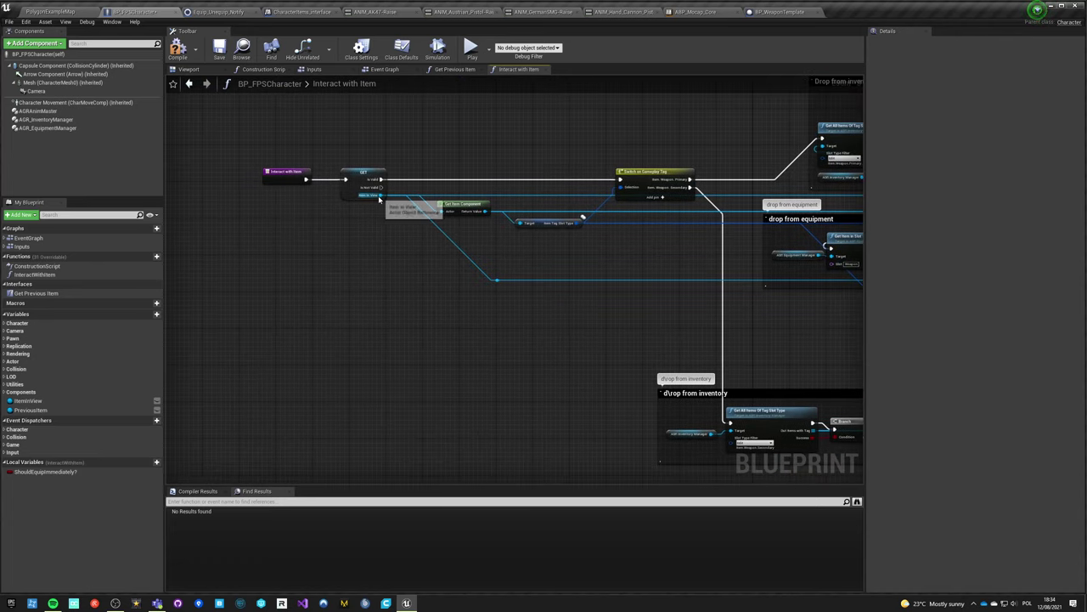
right_click_drag(690, 328, 166, 408)
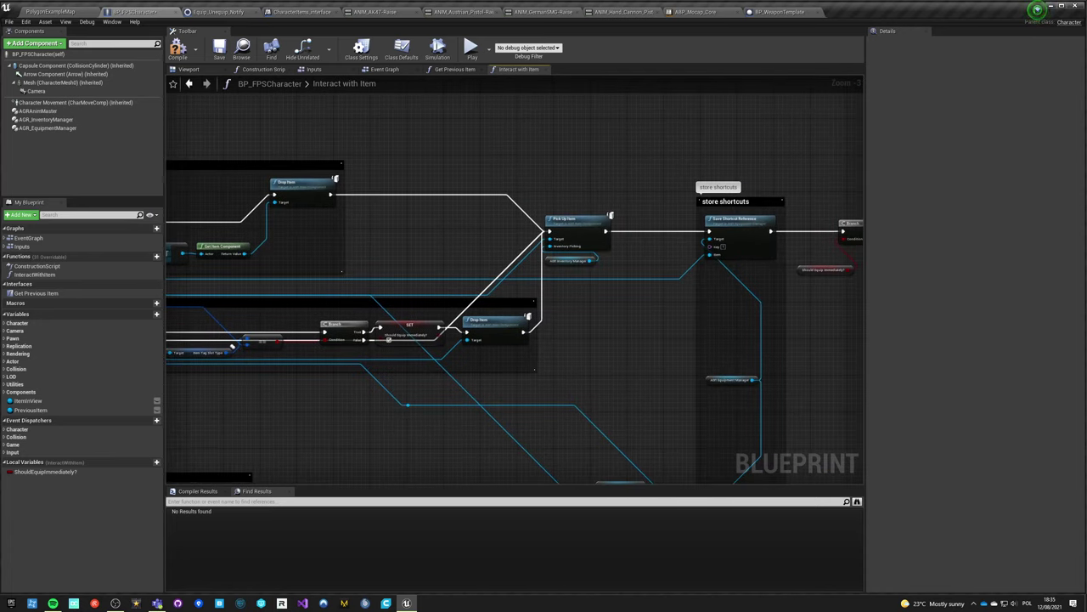
mouse_move(166, 412)
right_mouse_down()
mouse_move(174, 348)
mouse_move(507, 335)
mouse_move(166, 377)
mouse_move(167, 402)
right_mouse_up()
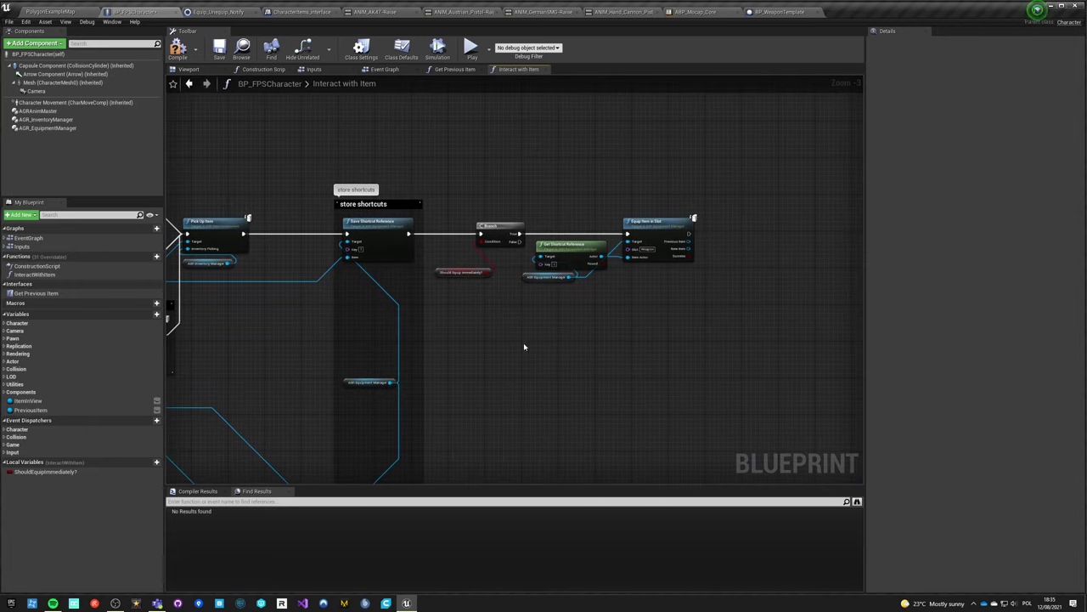
- Delete the Get Shortcut Reference node from the upper equip chain, keeping the AGR Equipment Manager getter
scroll(593, 281, "up", 3)
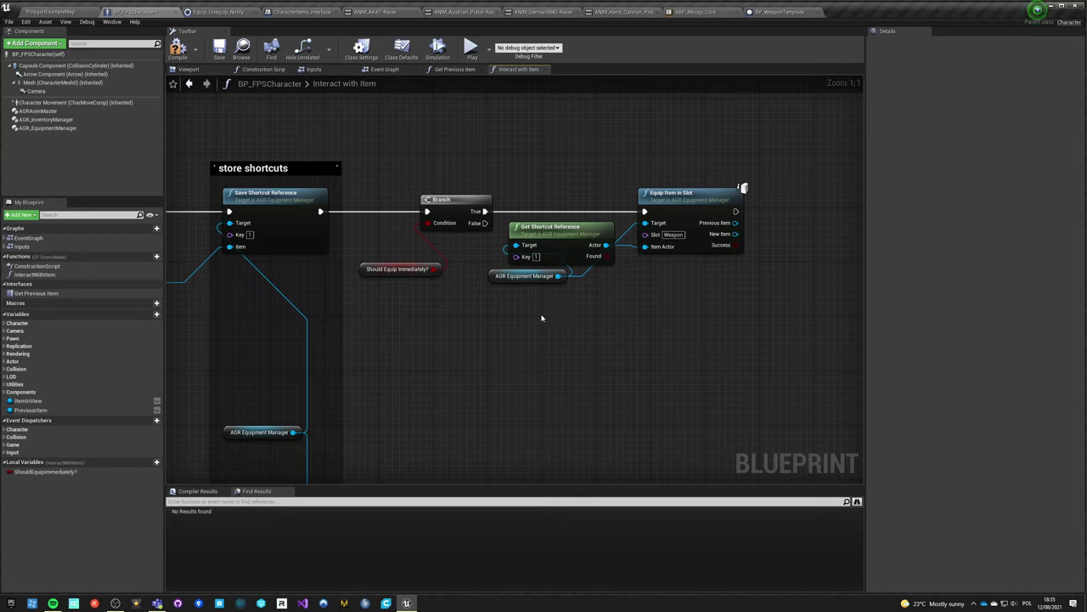
left_click_drag(510, 182, 567, 332)
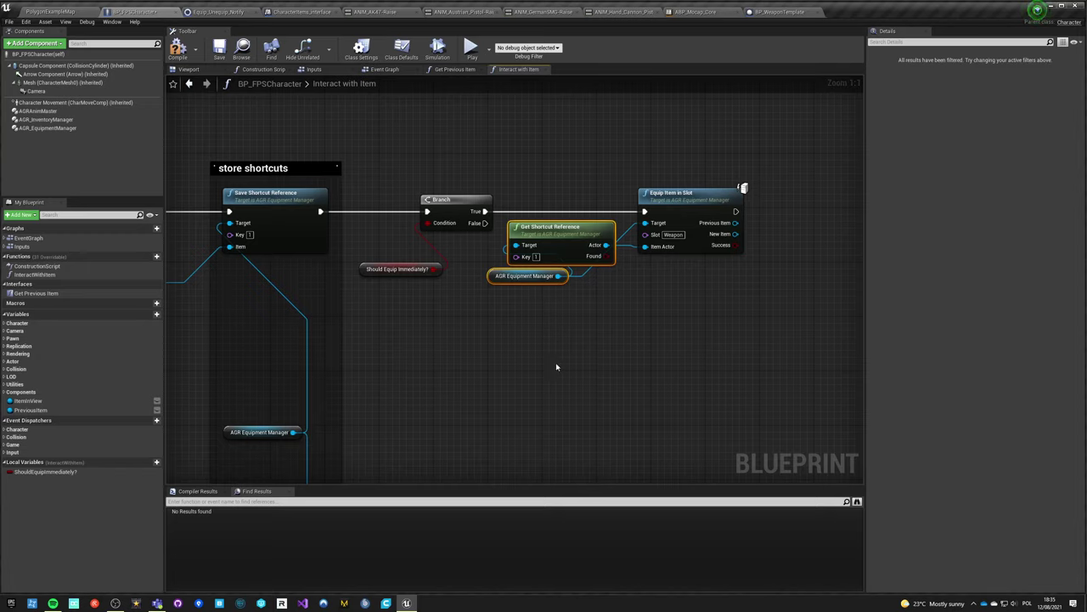
left_click(543, 229)
key("Delete")
- Add an Item in View getter as Equip Item in Slot's Item Actor and place it directly beneath that node
left_click_drag(645, 247, 600, 309)
type("actor i")
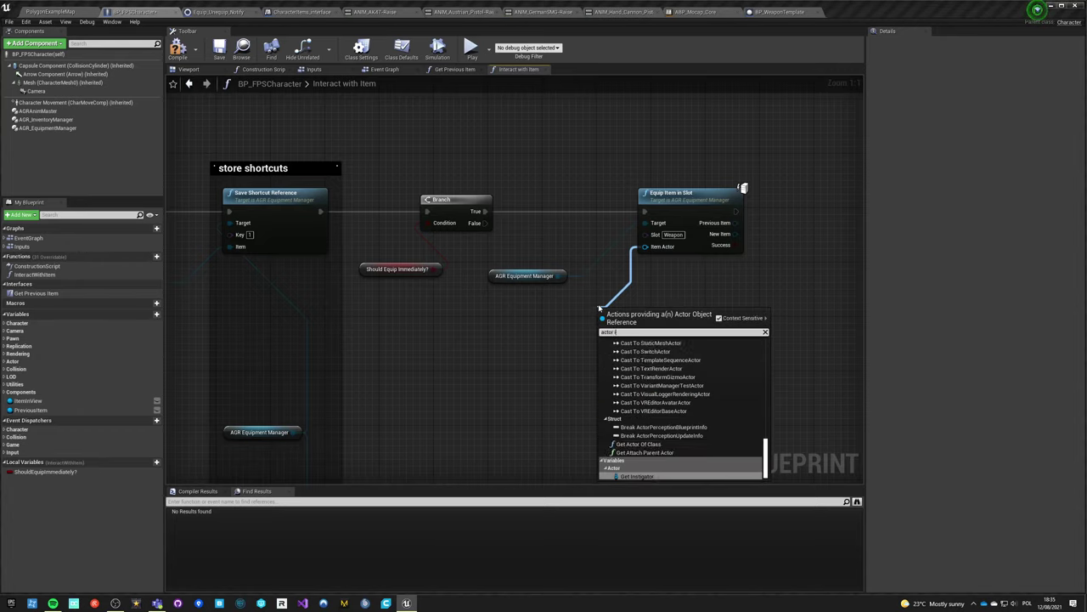
type("n vi")
key("BackSpace")
key("BackSpace")
key("BackSpace")
key("BackSpace")
key("BackSpace")
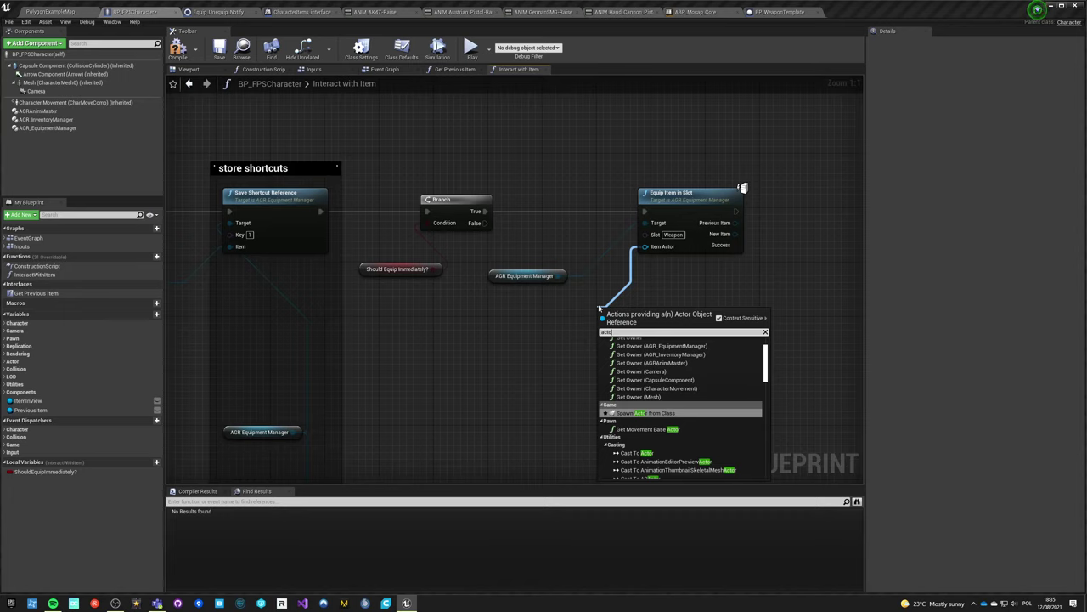
key("BackSpace")
key("BackSpace")
key("BackSpace")
key("BackSpace")
type("inview")
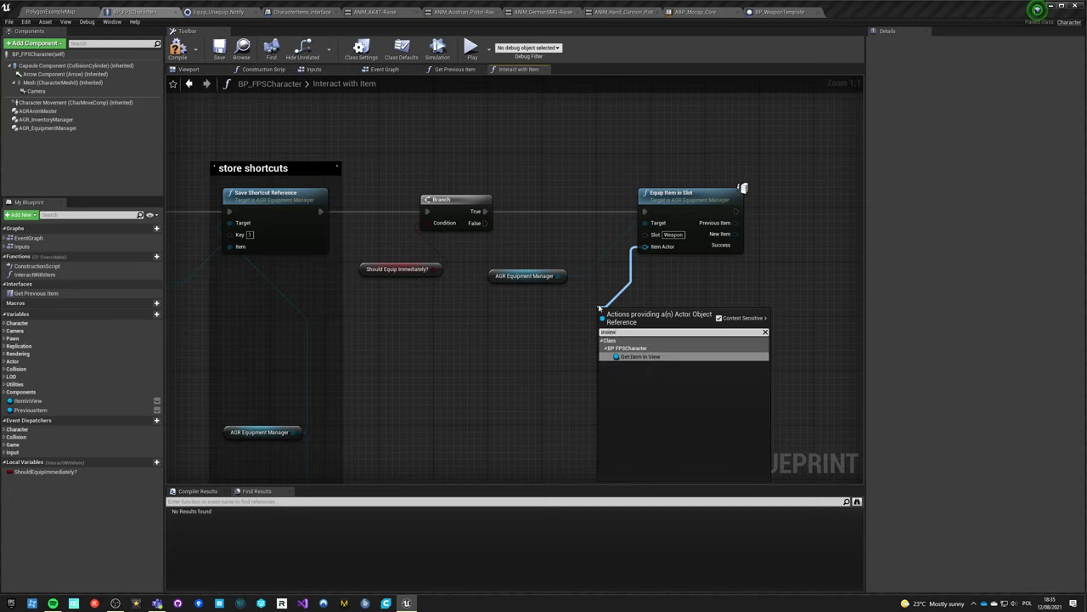
key("Return")
left_click_drag(608, 315, 639, 270)
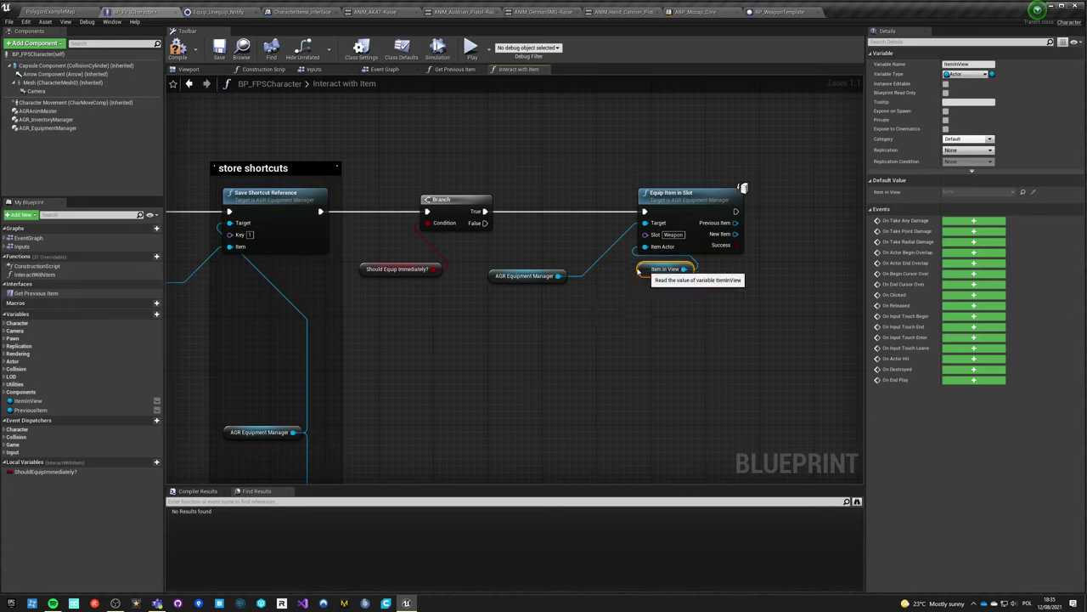
- Move the upper Branch and its equip nodes down to about midway between the two Save Shortcut Reference nodes
left_click_drag(360, 177, 752, 282)
left_click_drag(457, 205, 563, 451)
left_click(435, 423)
- Delete the duplicated Branch and equip nodes beside the lower Save Shortcut Reference
right_click_drag(437, 430, 475, 216)
right_click_drag(480, 306, 392, 257)
left_click_drag(349, 344, 689, 435)
key("Delete")
- Connect the lower Save Shortcut Reference's execution output to the shared Branch, and shift the equip nodes farther from the store shortcuts group
left_click_drag(270, 361, 484, 191)
scroll(361, 221, "down", 2)
right_click_drag(356, 237, 381, 321)
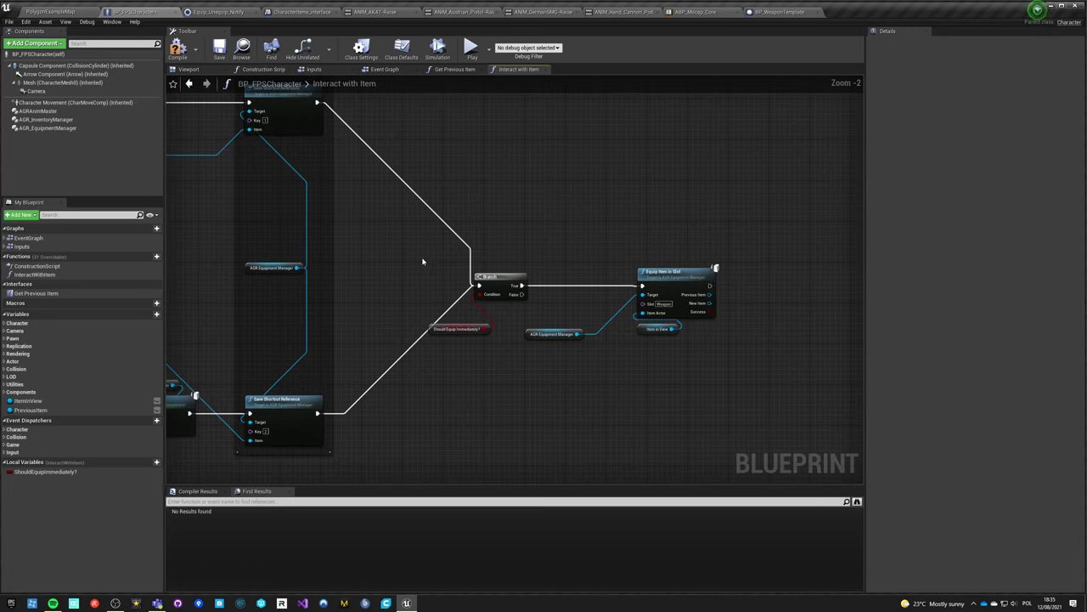
left_click_drag(422, 260, 767, 340)
left_click_drag(494, 277, 559, 251)
left_click(432, 266)
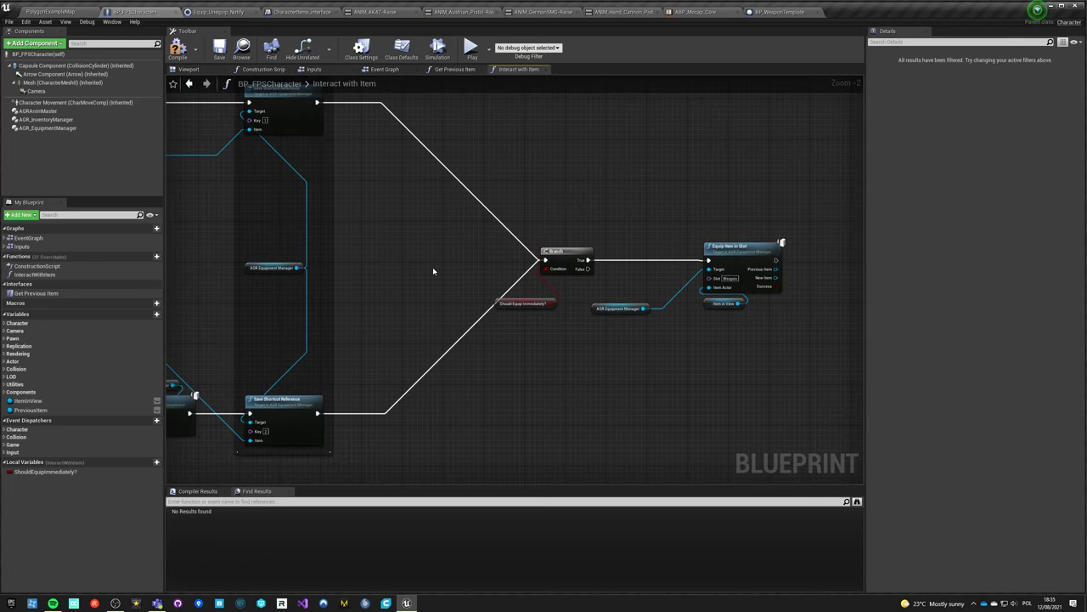
- Add a Return Node after Equip Item in Slot, and compile and save the blueprint
right_click_drag(827, 246, 648, 267)
left_click_drag(595, 278, 653, 272)
type("return")
key("Return")
left_click(627, 246)
left_click(182, 51)
left_click(220, 50)
- In the lower drop from equipment group, connect the first Branch's False output to the lower Pick Up Item node
right_click_drag(261, 299, 480, 274)
scroll(480, 273, "down", 4)
right_click_drag(330, 296, 660, 290)
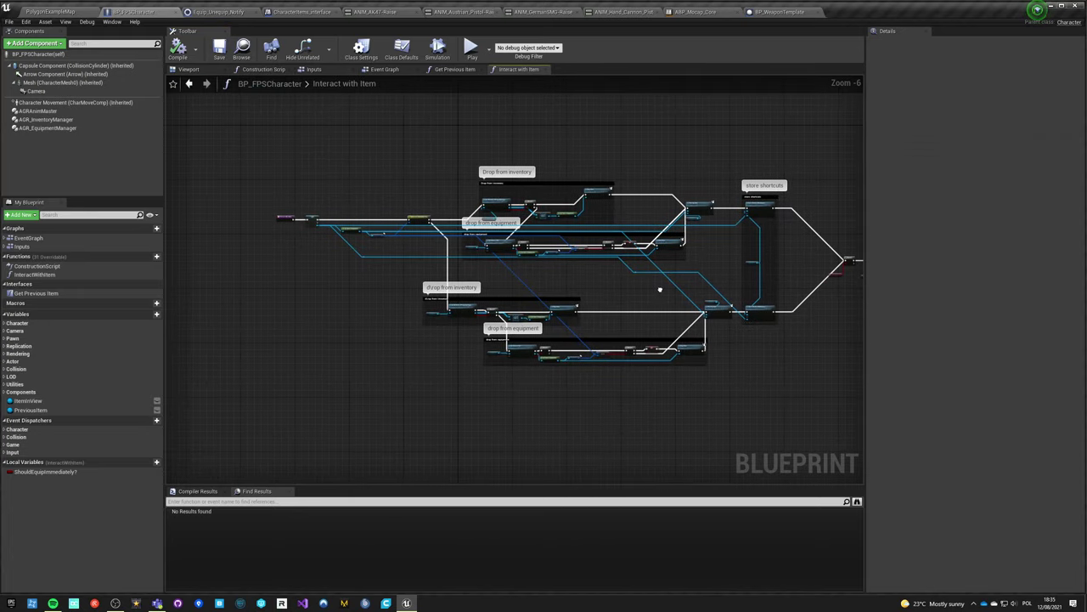
scroll(459, 246, "up", 5)
right_click_drag(543, 306, 238, 406)
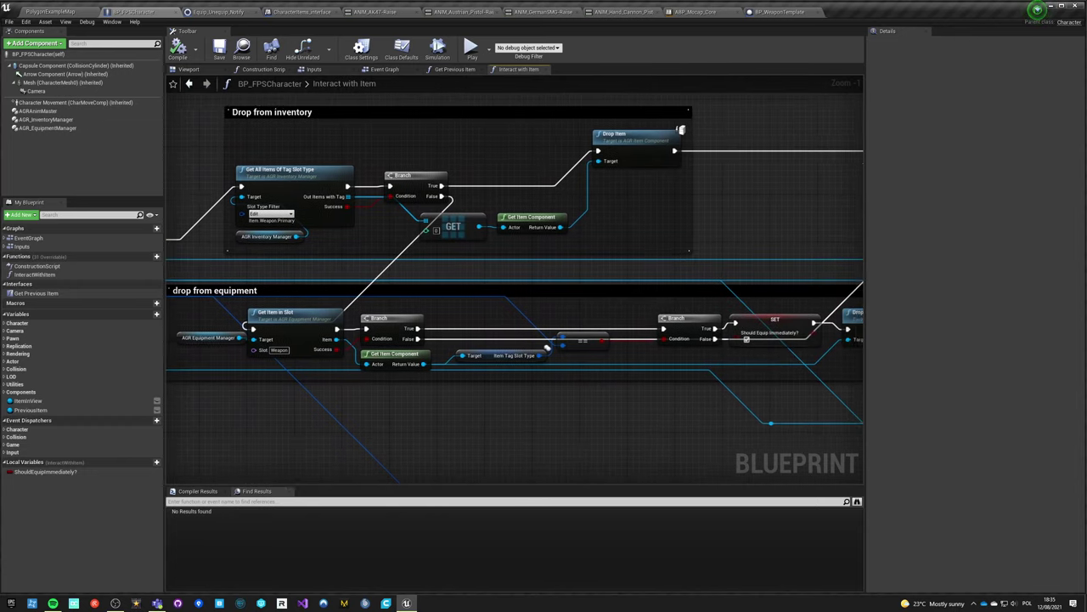
right_click_drag(464, 610, 320, 336)
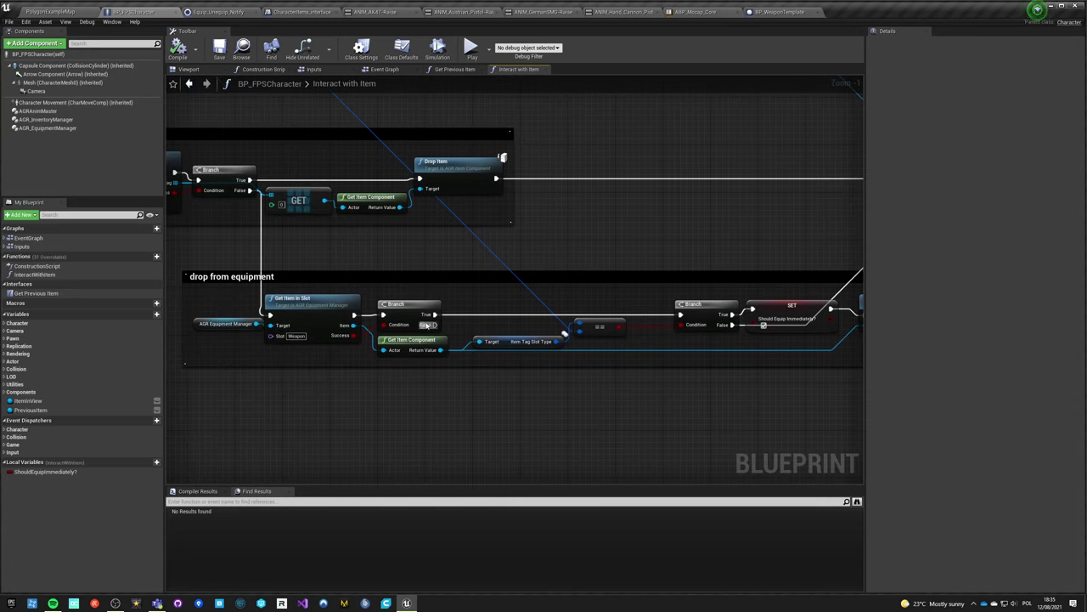
right_click_drag(432, 329, 294, 308)
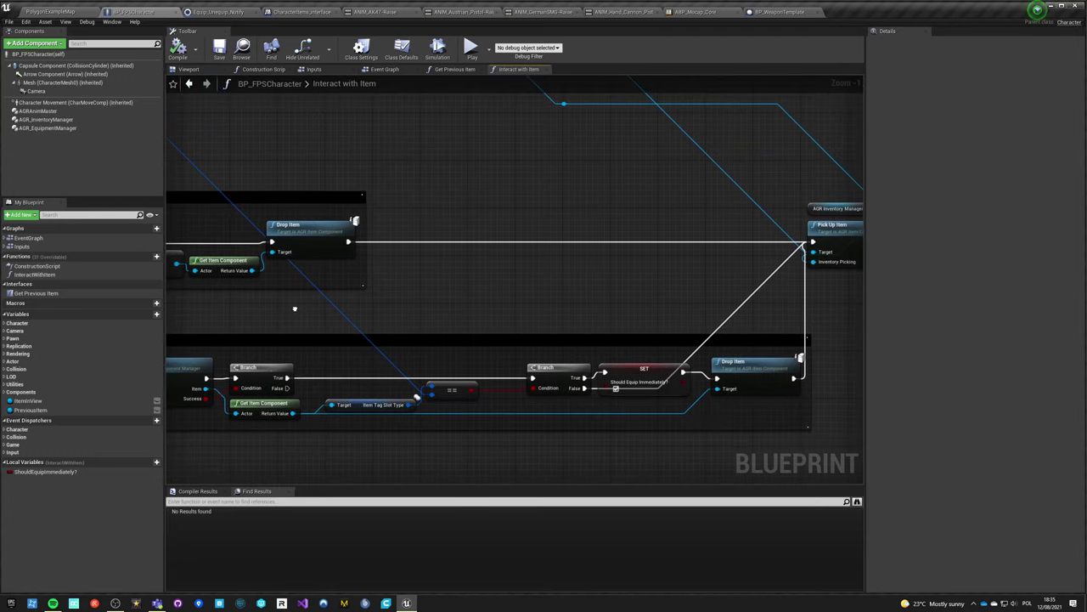
left_click_drag(286, 388, 372, 367)
left_click_drag(811, 243, 812, 242)
- Add a comment titled "imediate equip" around the final Branch, Equip Item in Slot and Return Node
right_click_drag(481, 174, 606, 485)
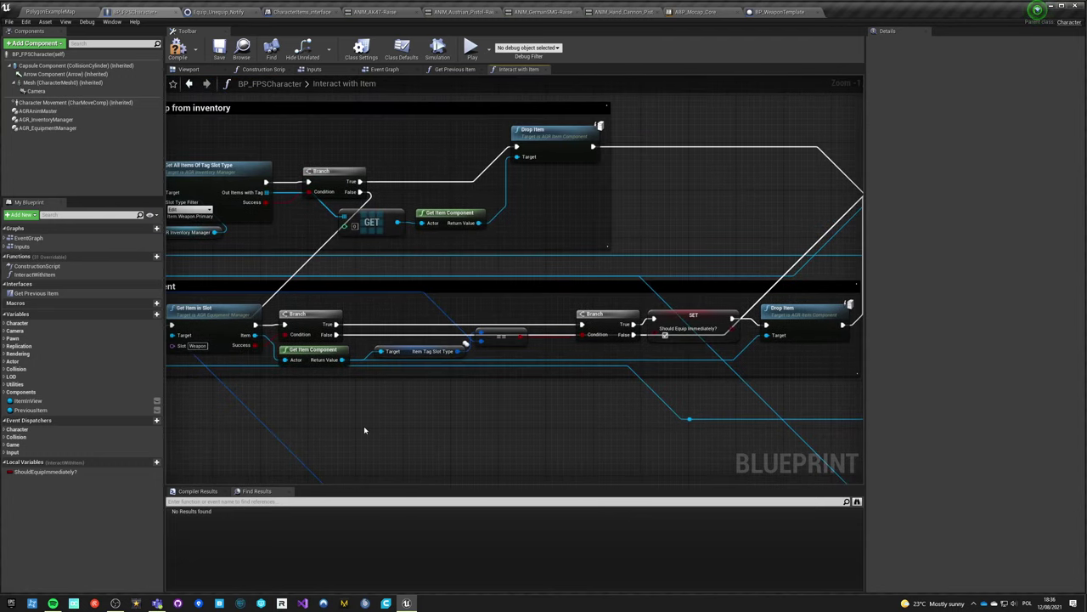
right_click_drag(363, 430, 211, 467)
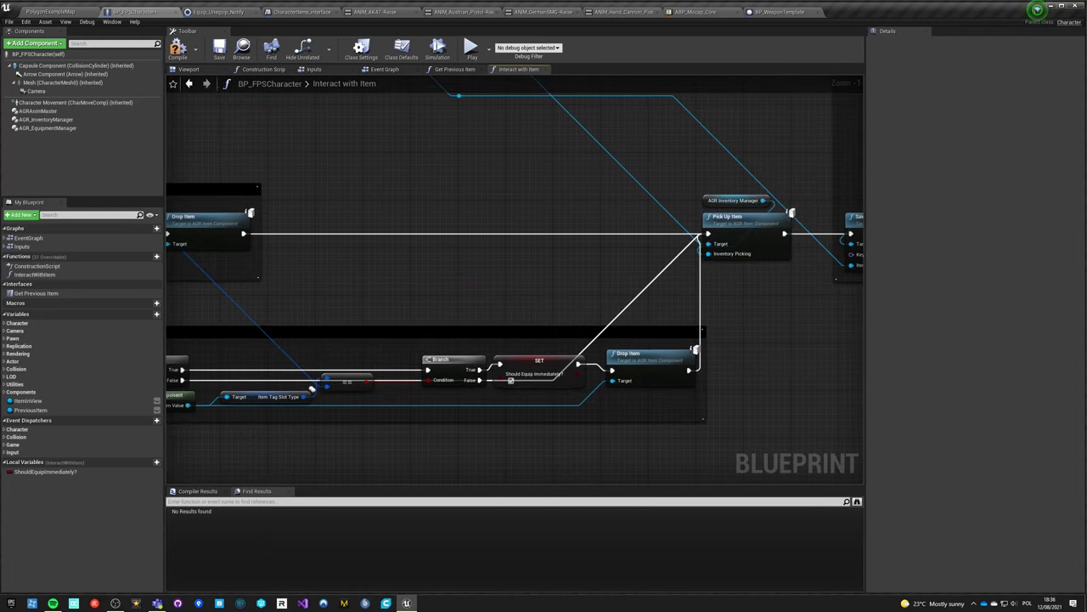
right_click_drag(134, 103, 1086, 440)
right_click_drag(708, 407, 615, 282)
scroll(615, 283, "down", 4)
right_click_drag(723, 313, 255, 281)
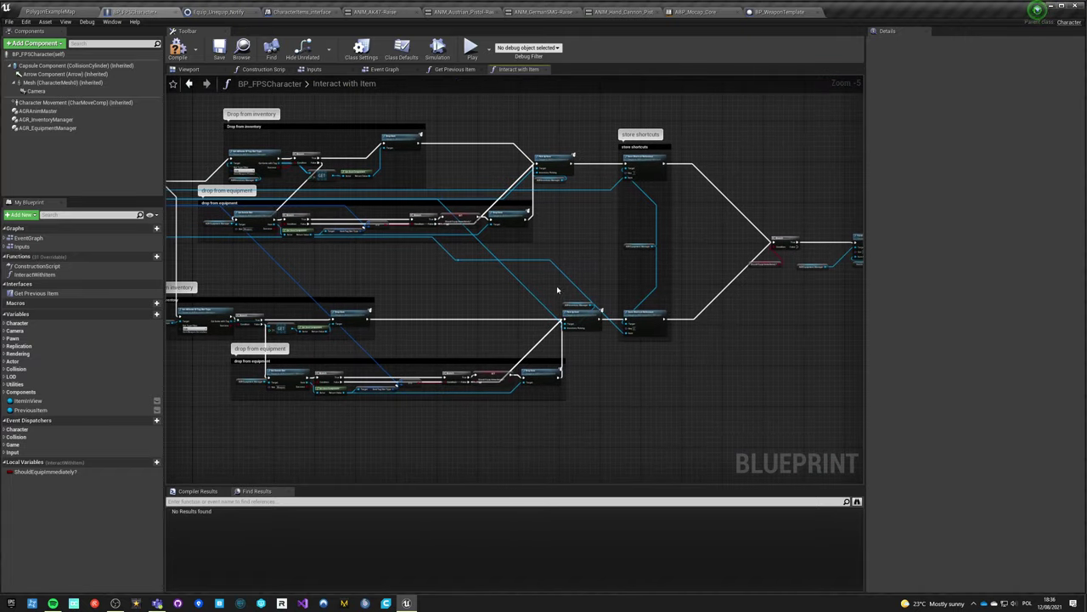
right_click_drag(594, 166, 416, 184)
left_click_drag(563, 233, 731, 300)
type("c")
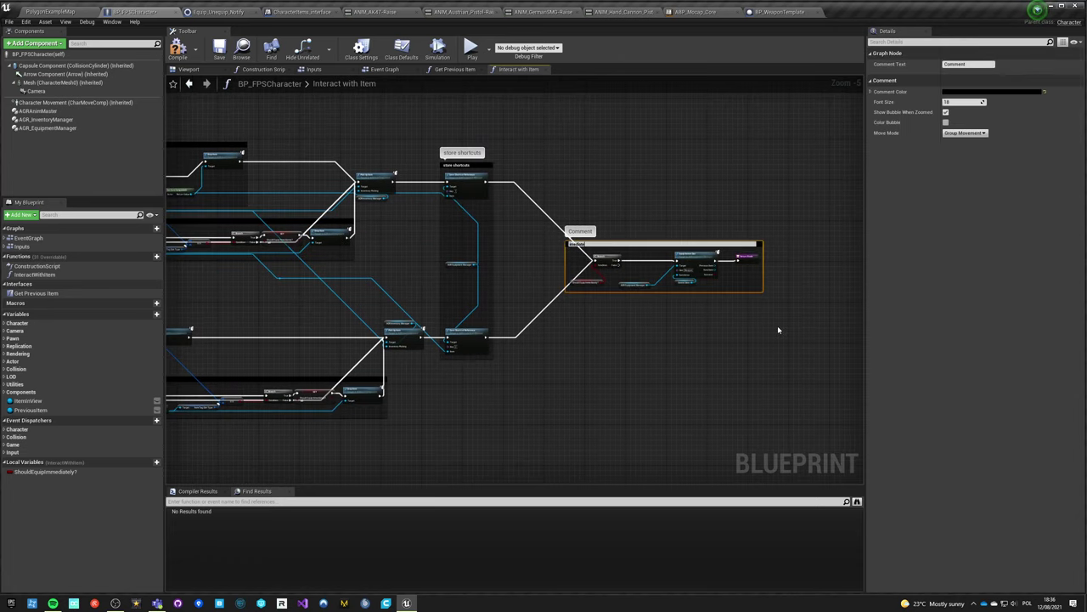
type("imediate equip")
key("Return")
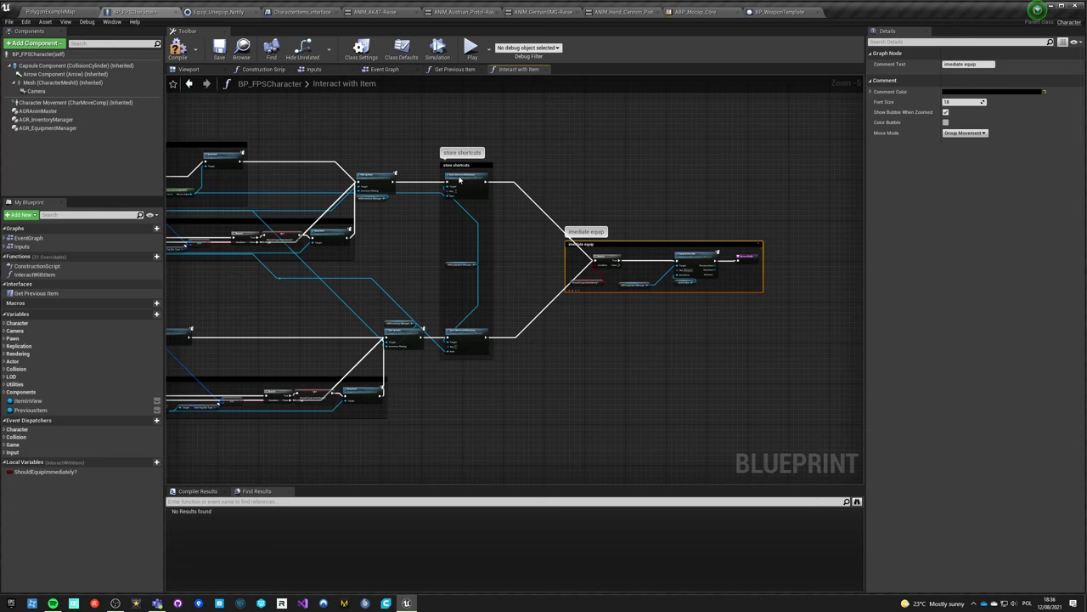
- Play-test PolygonExampleMap by walking up to the Glock17 on its crate and picking it up, and end the session
left_click(54, 13)
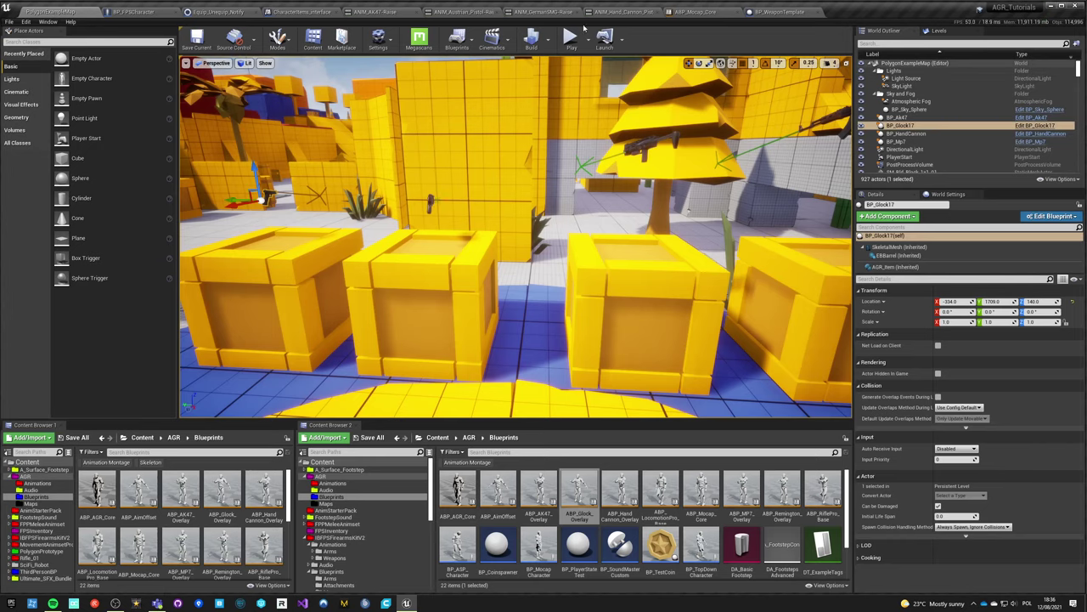
left_click(571, 38)
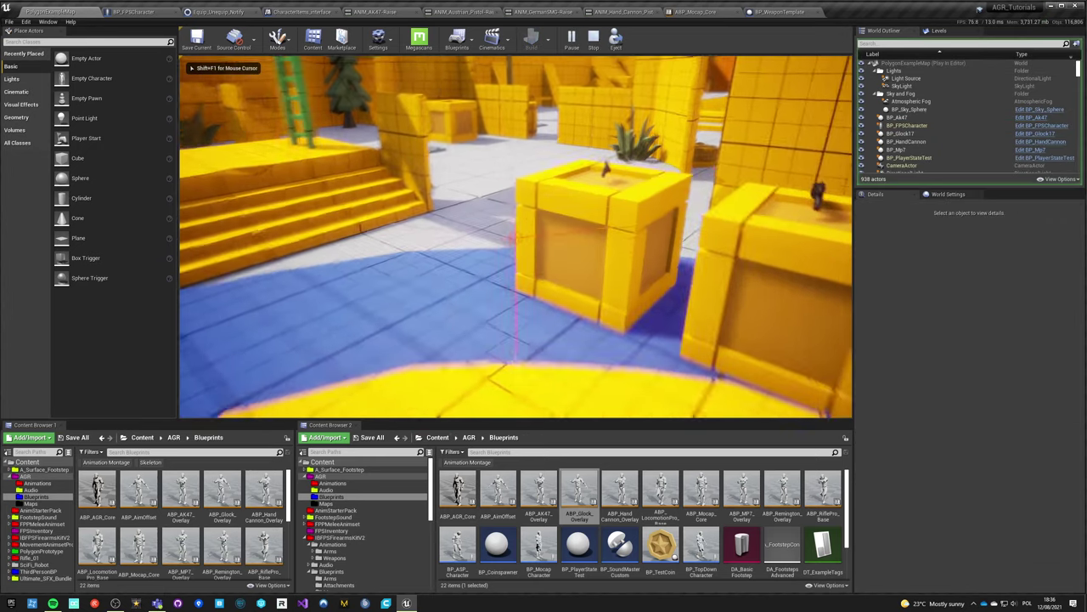
key("w")
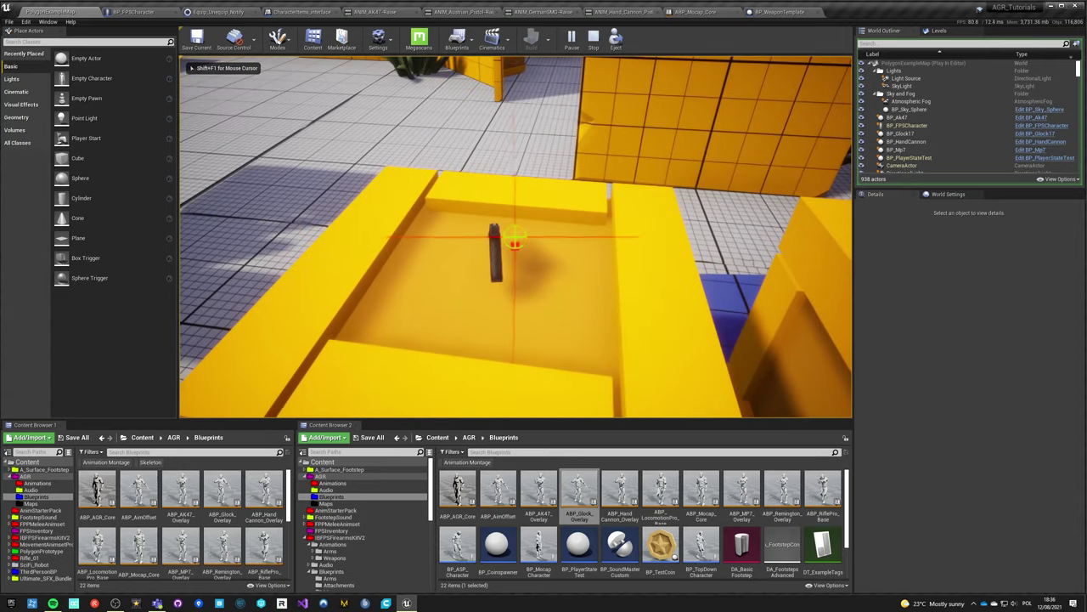
key("e")
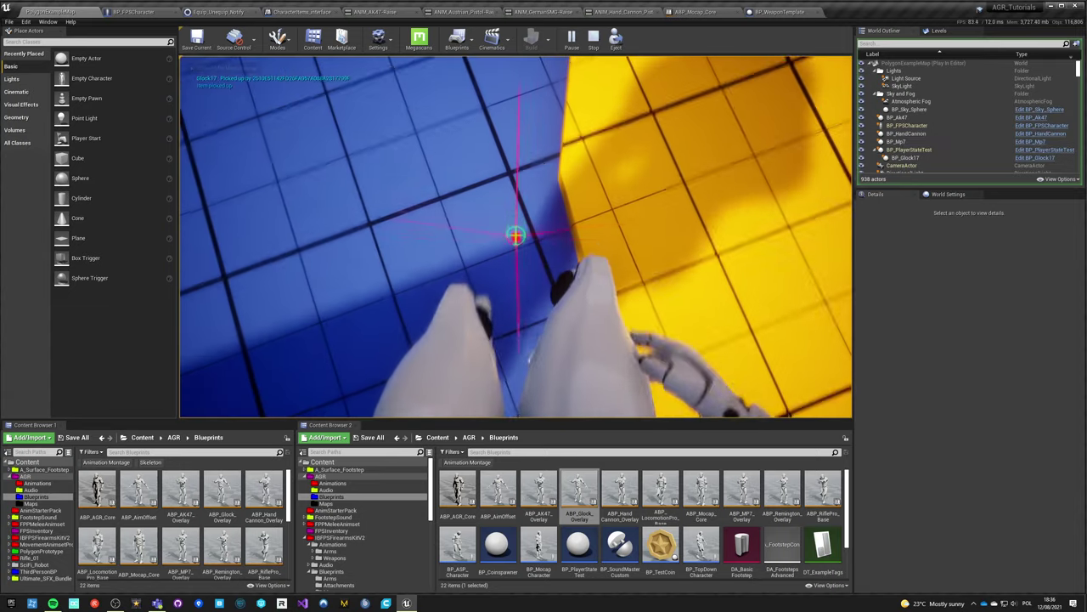
key("Escape")
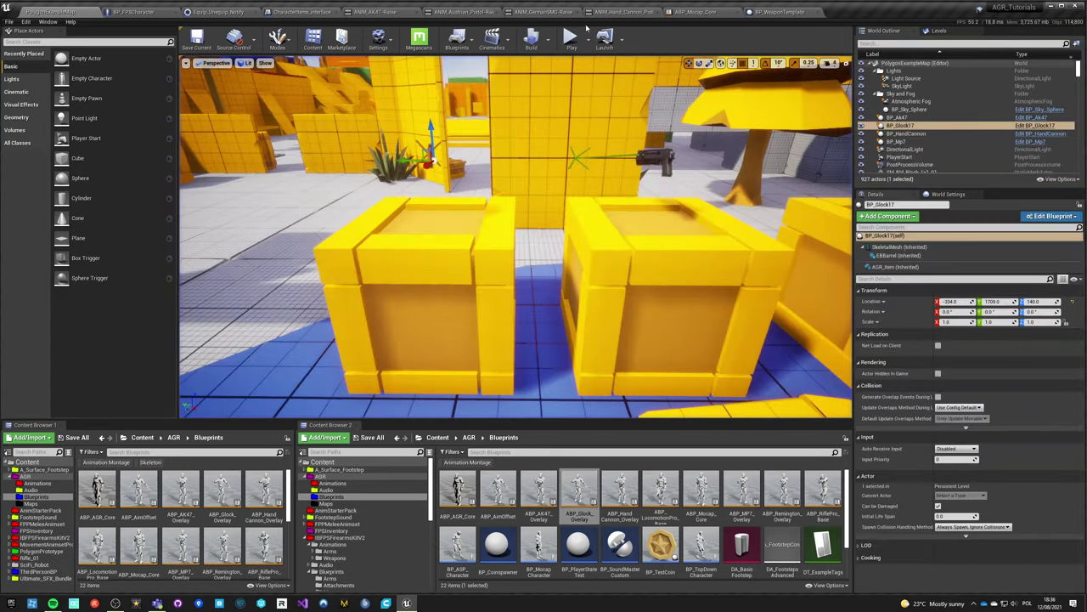
- Review the drop from inventory and drop from equipment groups in the Interact with Item function of BP_FPSCharacter
left_click(784, 13)
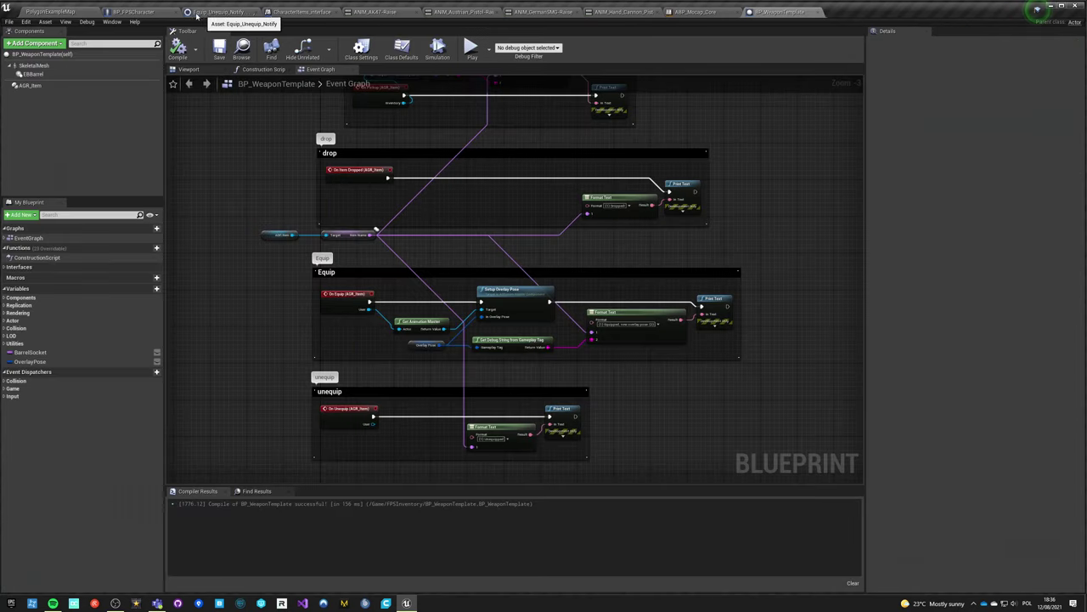
left_click(136, 12)
left_click(390, 238)
right_click_drag(374, 243, 861, 297)
scroll(646, 259, "up", 5)
right_click_drag(572, 247, 444, 290)
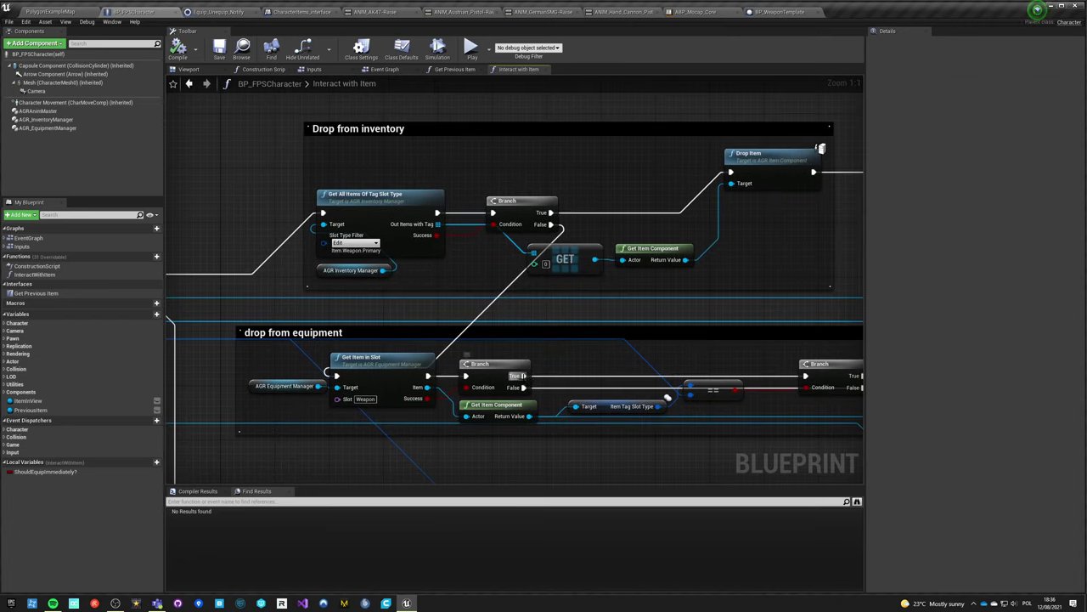
right_click_drag(668, 397, 363, 381)
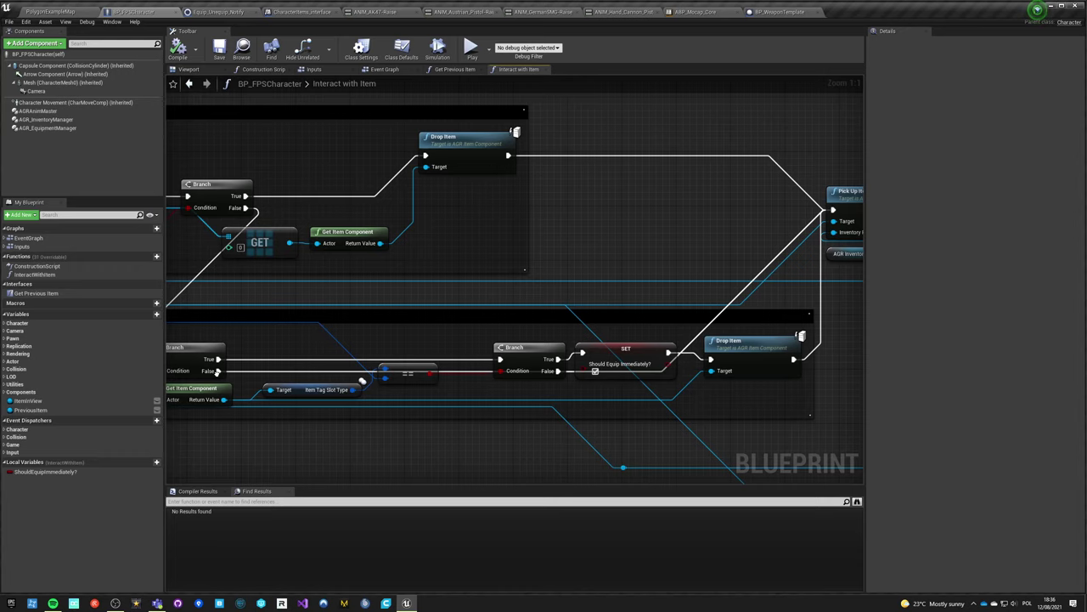
right_click_drag(217, 371, 464, 388)
- Add a second Should Equip Immediately? setter with the value true, and connect the False output of the equipment group's first Branch to it
right_click_drag(427, 305, 372, 270)
right_click_drag(328, 344, 82, 355)
left_click_drag(45, 471, 263, 363, "alt")
left_click(657, 252)
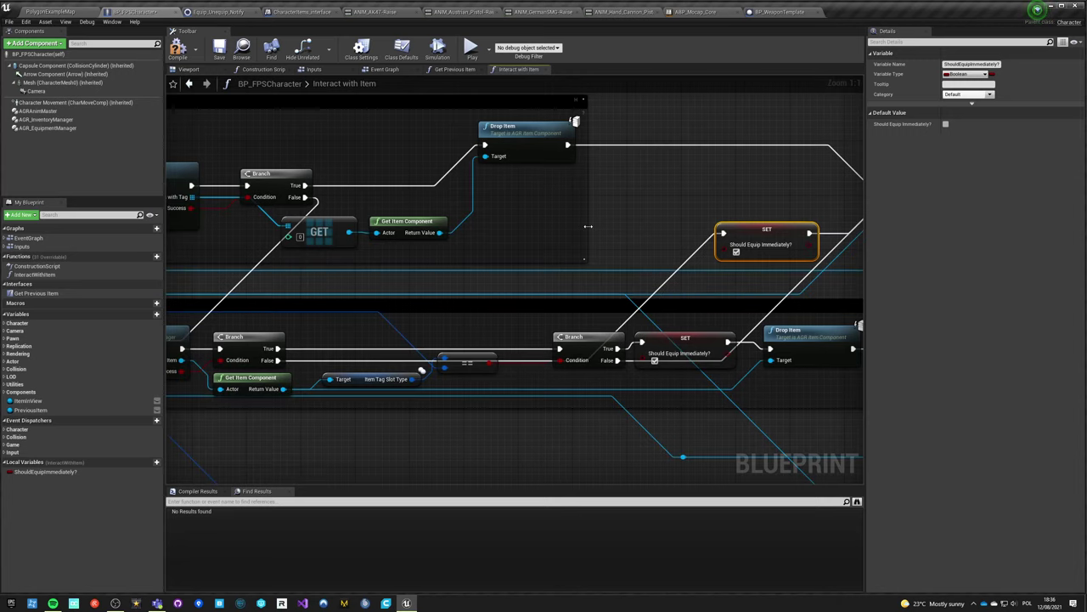
right_click_drag(588, 437, 517, 174)
left_click(585, 169)
key("ctrl+v")
left_click_drag(291, 271, 507, 177)
- Connect the new Should Equip Immediately? setter's execution output to the Pick Up Item node
right_click_drag(598, 163, 439, 297)
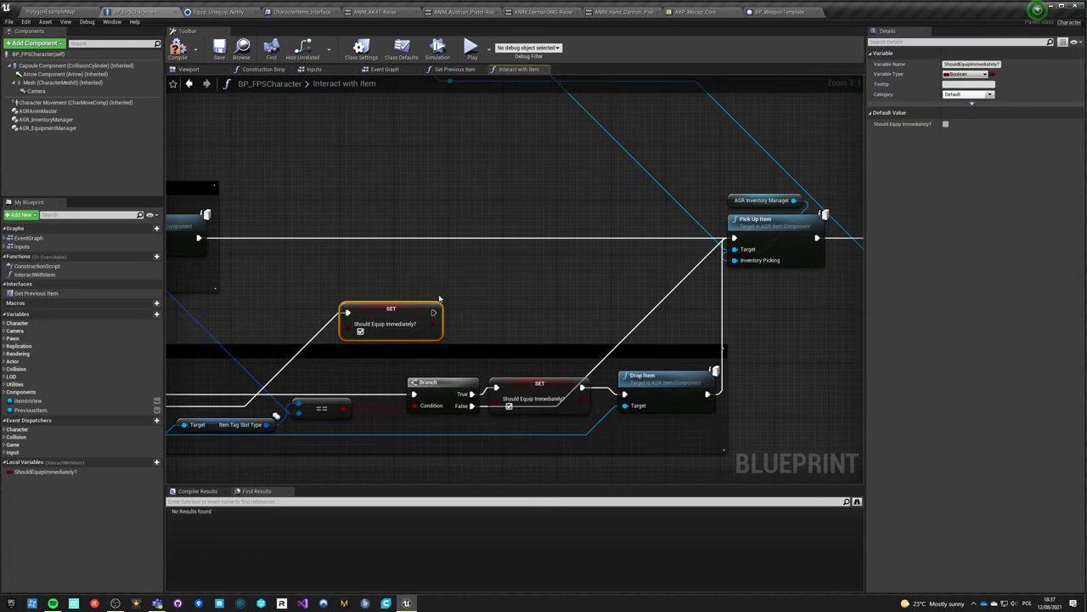
left_click_drag(433, 312, 729, 246)
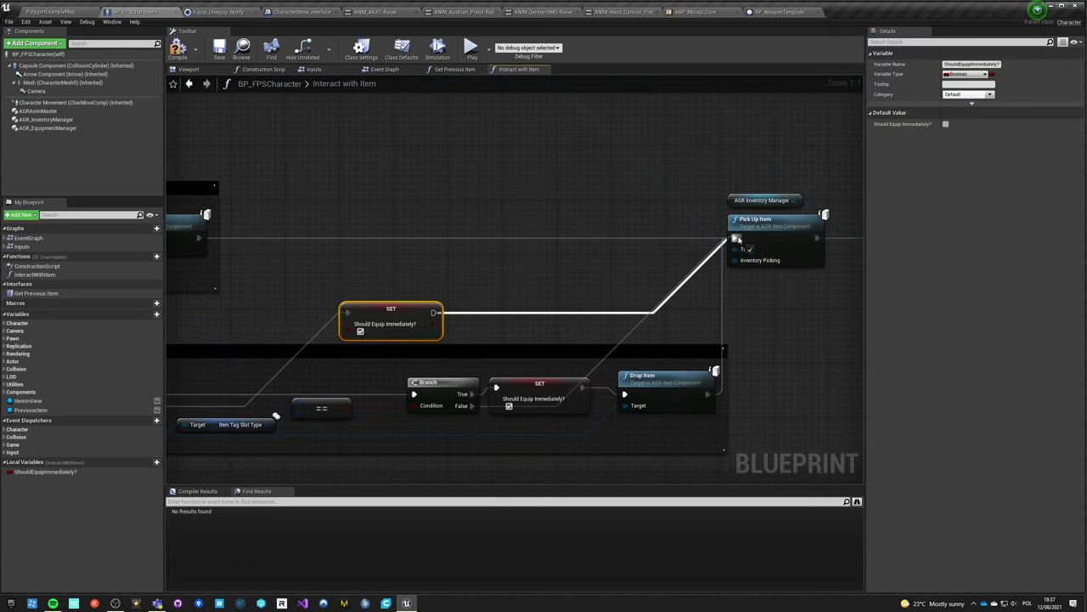
left_click_drag(736, 239, 736, 240)
- Check the rewired branches in the drop from equipment group, and compile and save BP_FPSCharacter
left_click(381, 286)
right_click_drag(382, 287, 586, 283)
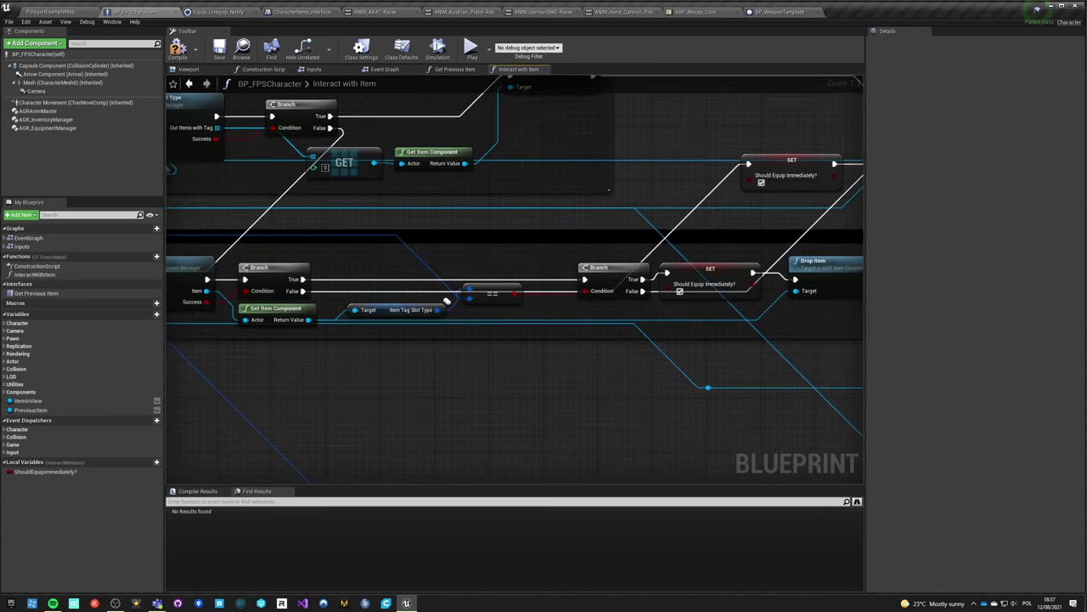
right_click_drag(435, 380, 543, 387)
right_click_drag(401, 299, 445, 318)
left_click(180, 51)
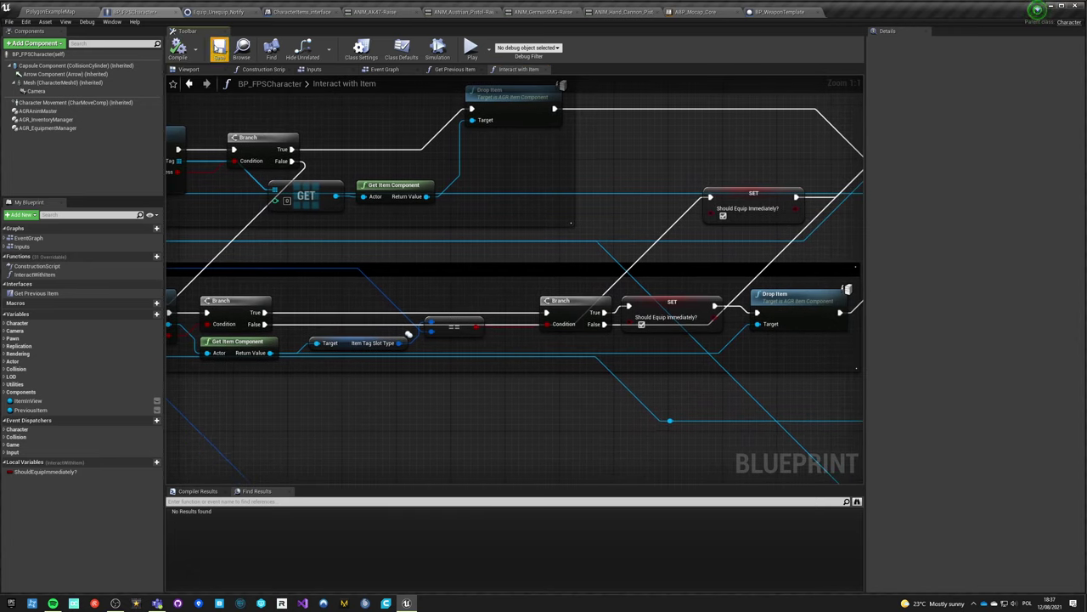
right_click_drag(637, 252, 330, 78)
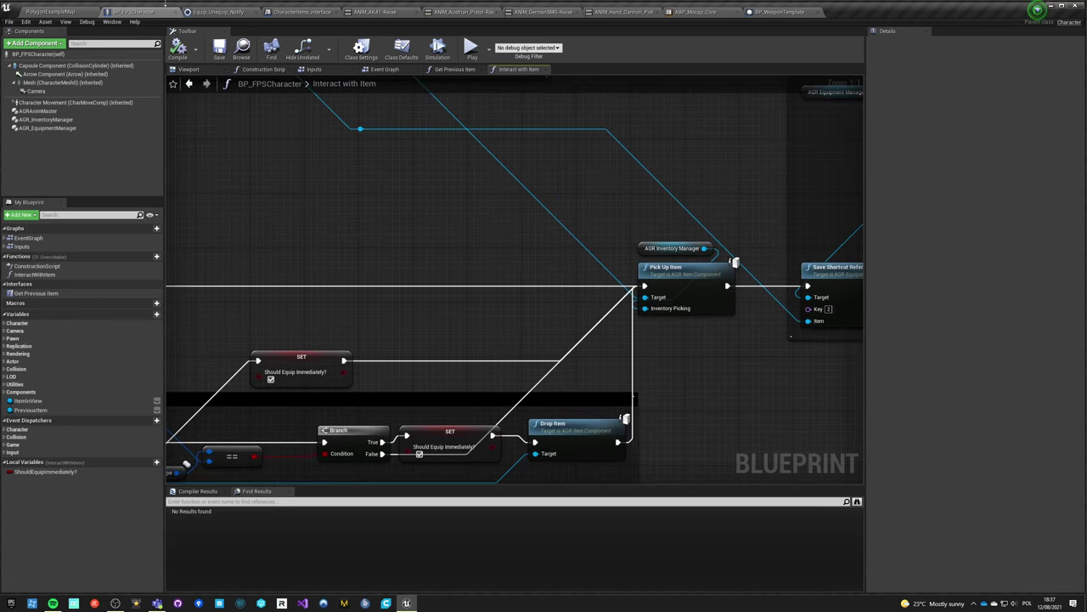
- Play-test PolygonExampleMap by picking up the Glock17 and swapping it for the Hand Cannon, and end the session
left_click(66, 12)
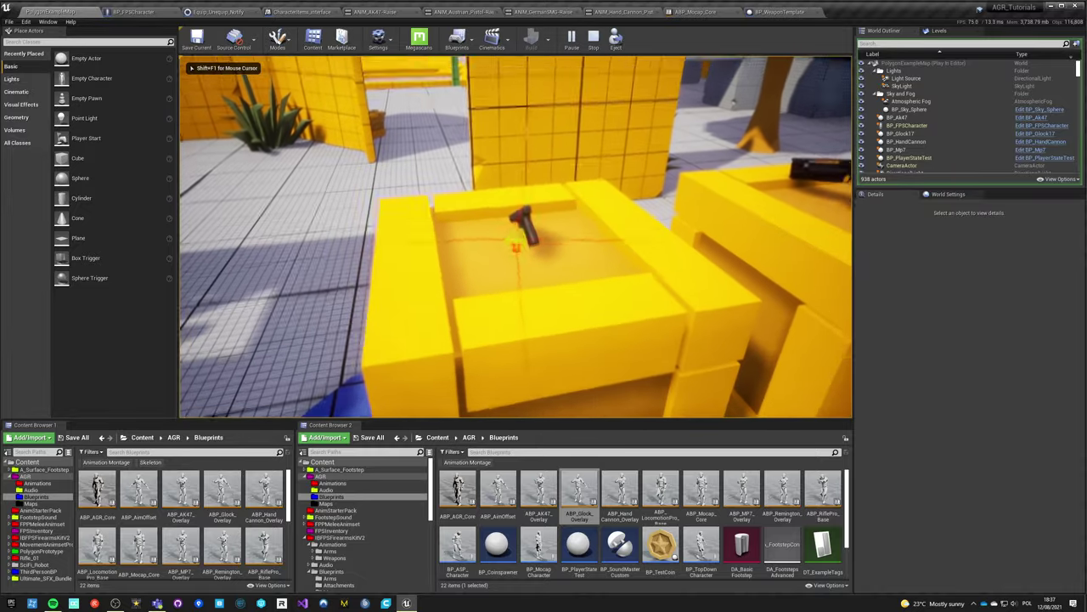
key("w")
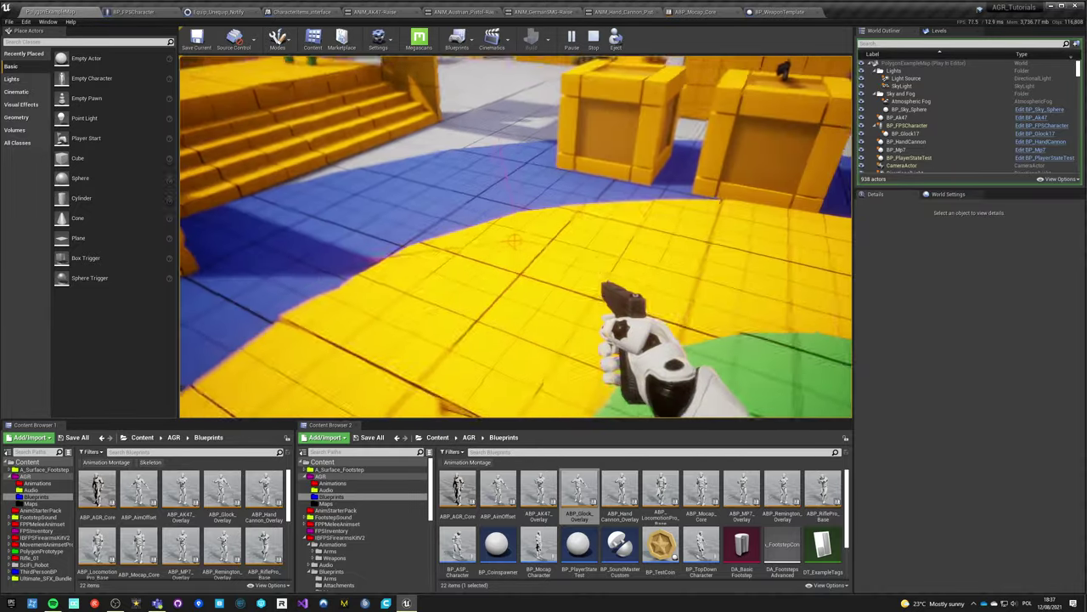
key("w")
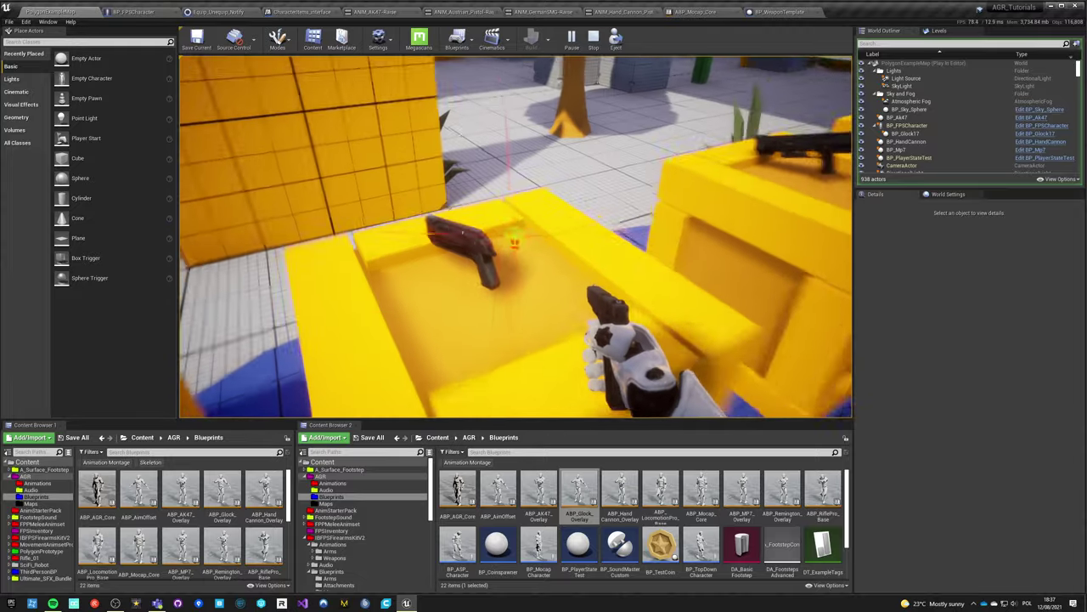
key("s")
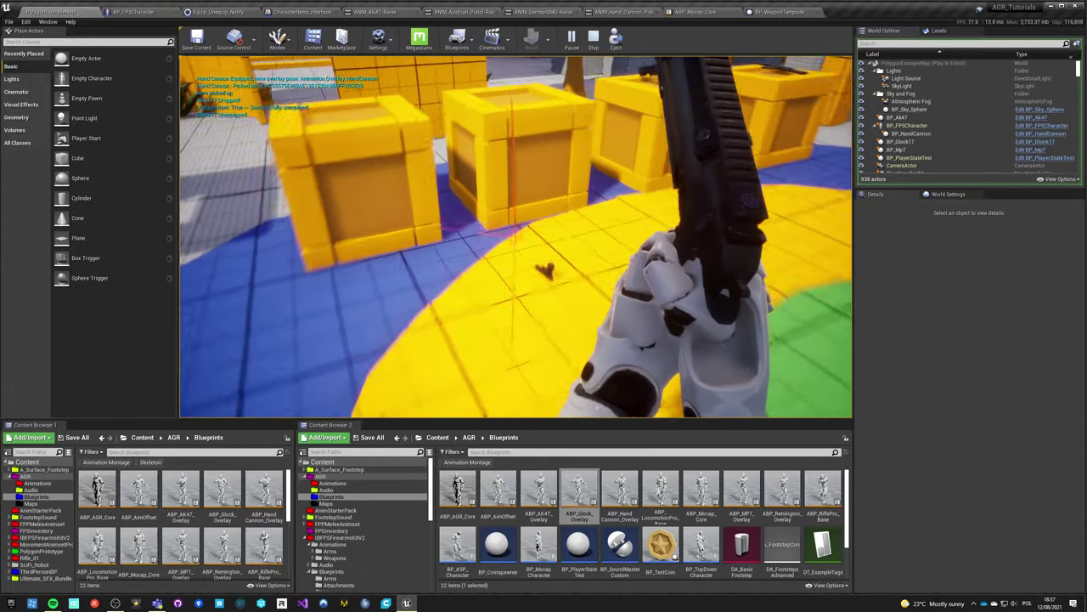
key("w")
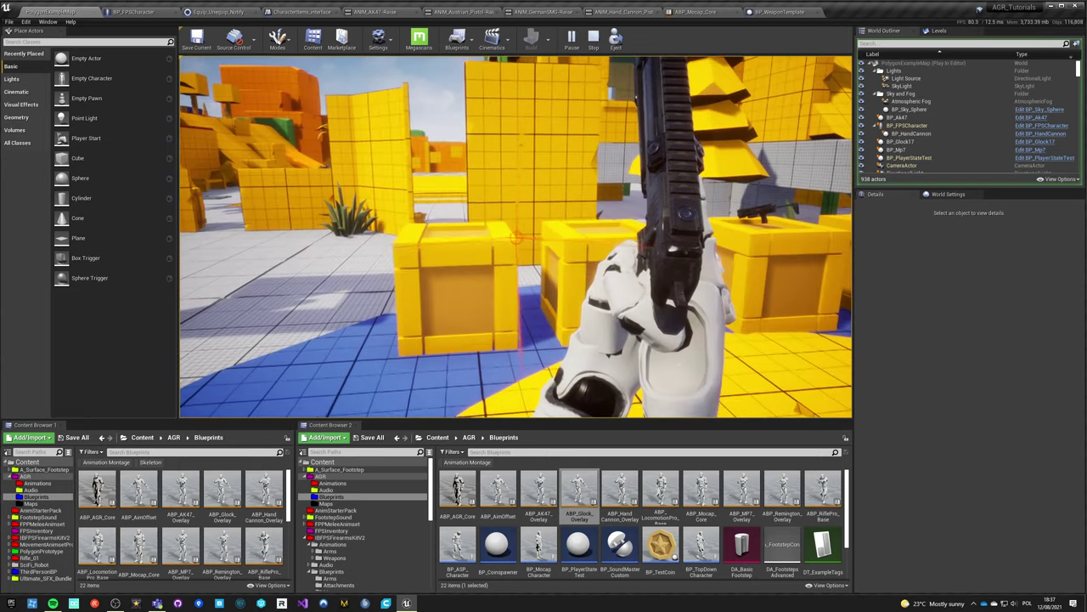
key("Escape")
- In ABP_HandCannon_Overlay, delete the Blocked state and its transitions from the Grounded State machine inside the Walking state
left_click(620, 491)
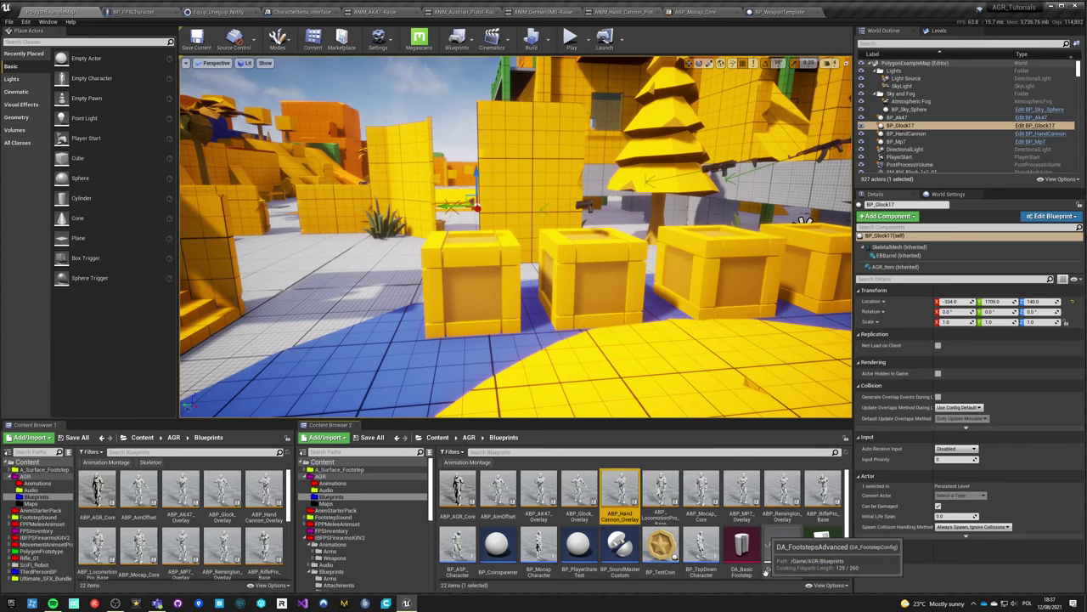
key("Return")
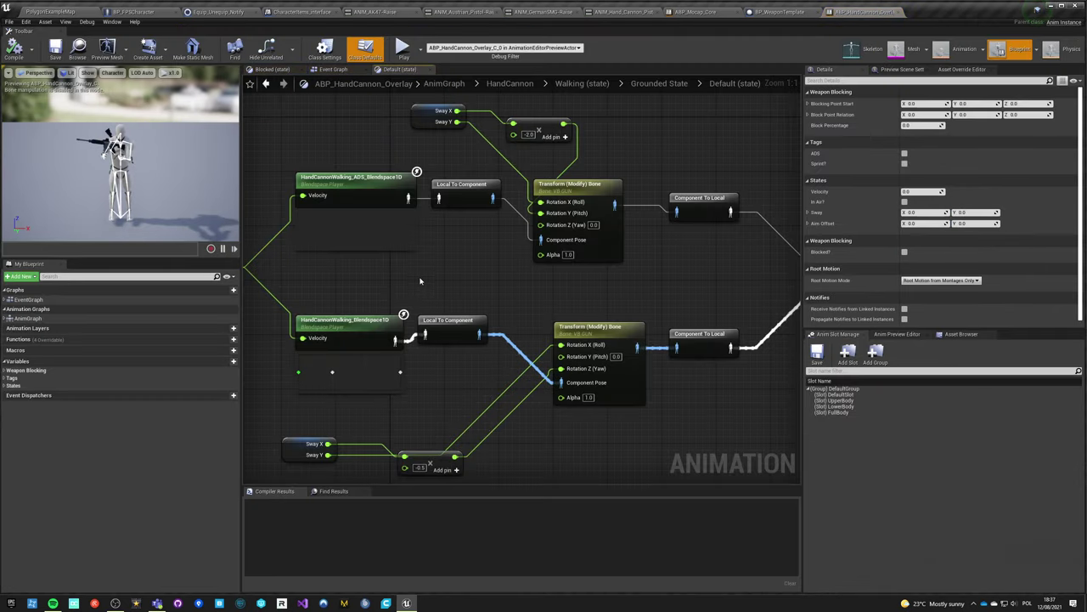
left_click(497, 82)
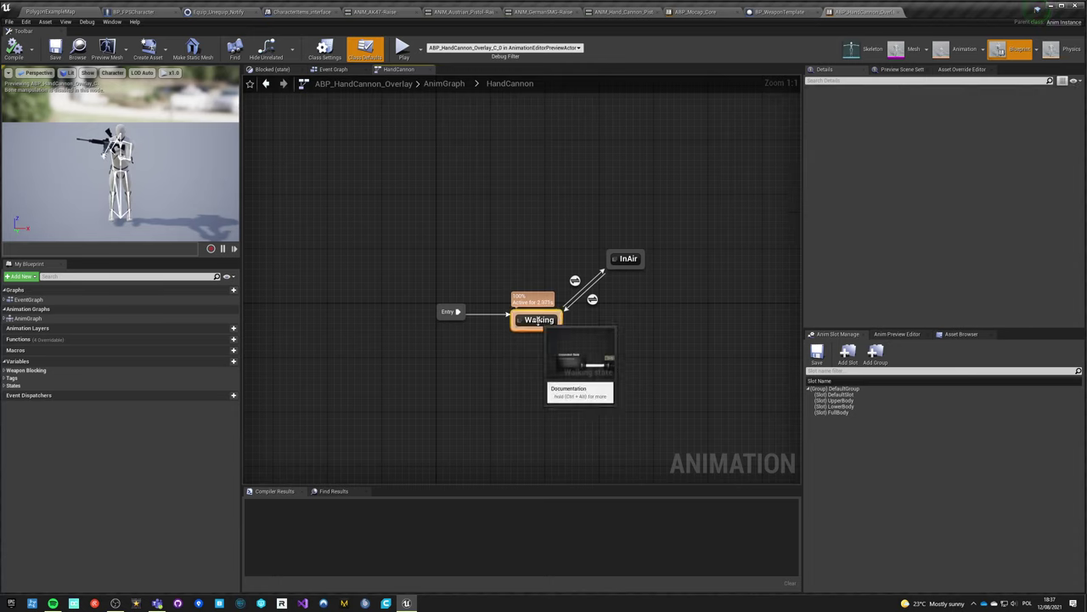
double_click(539, 320)
double_click(520, 293)
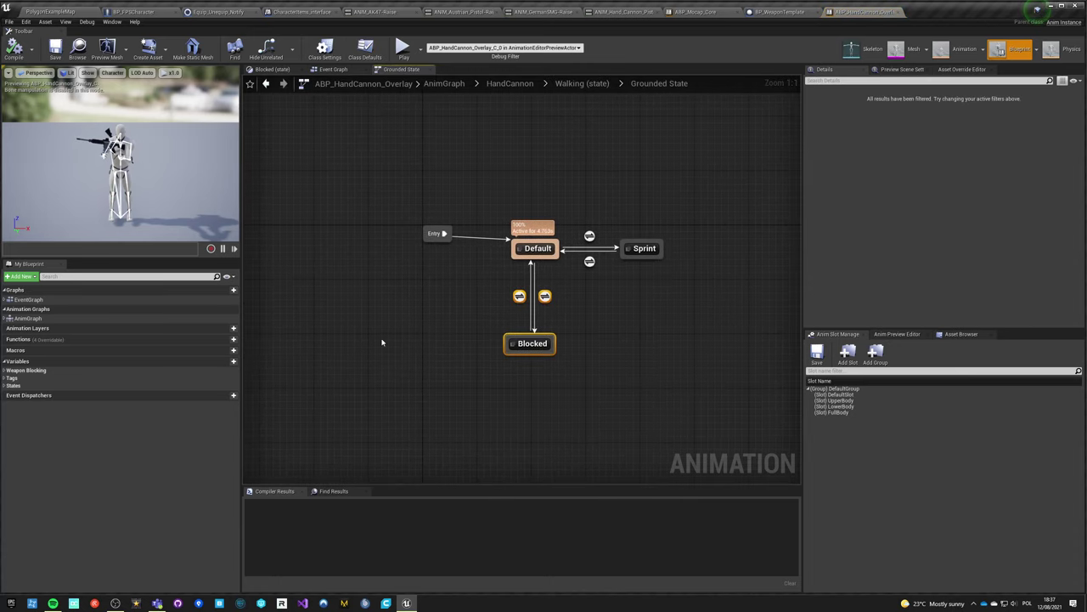
key("Delete")
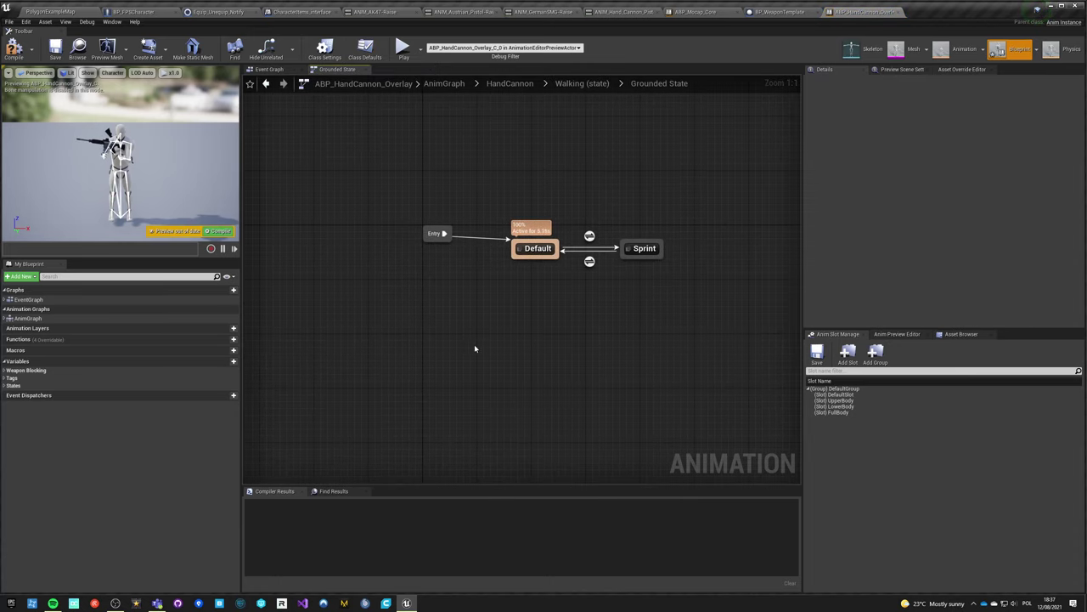
- Play-test PolygonExampleMap in full screen, picking up the Glock17 and moving around with it in hand
left_click(52, 12)
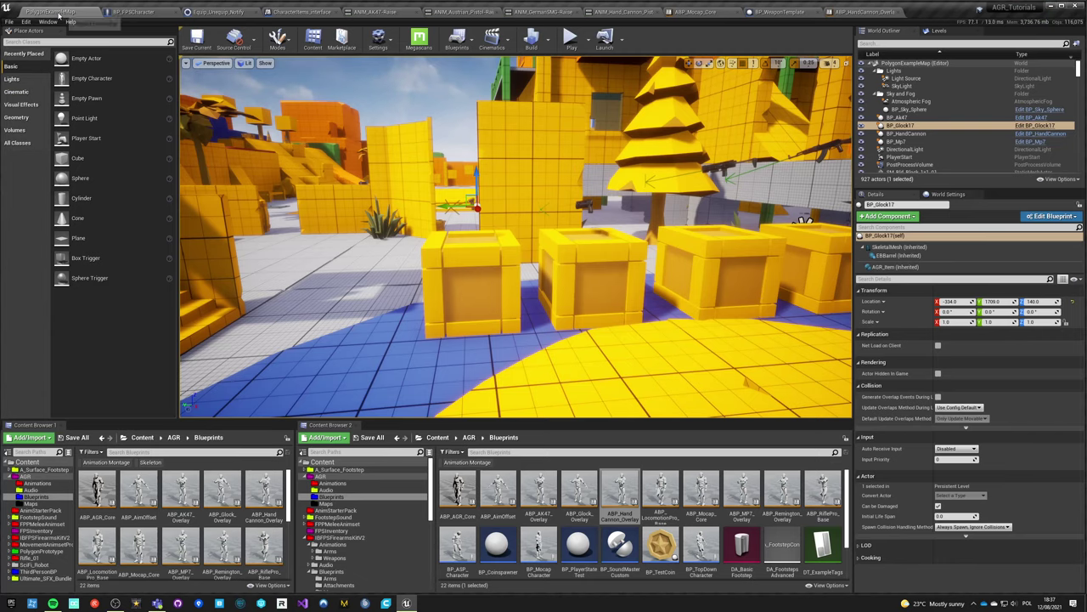
key("alt+p")
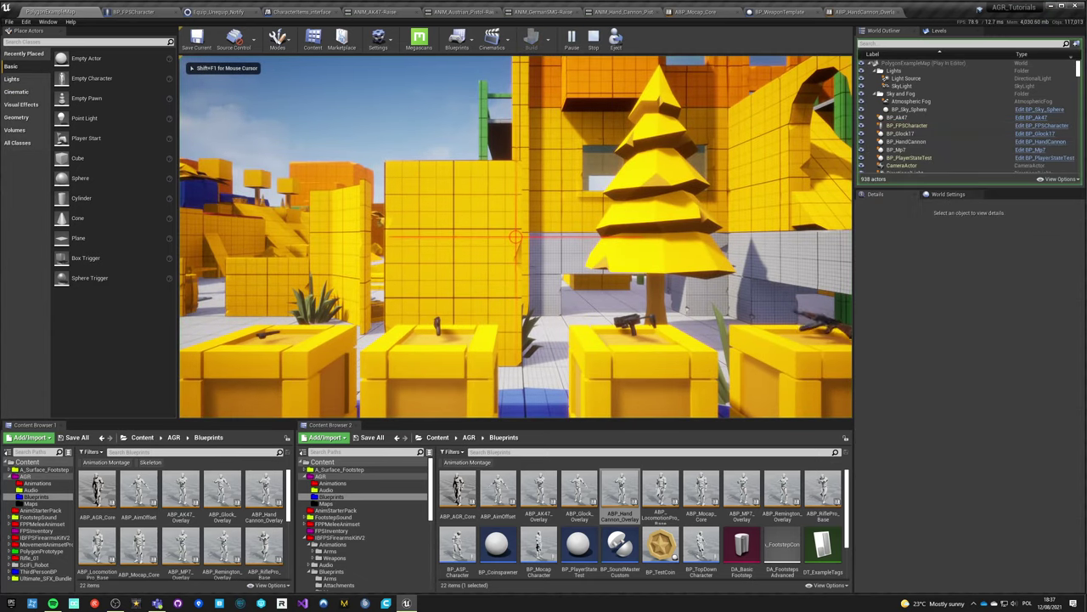
key("F11")
left_click(558, 237)
key("w")
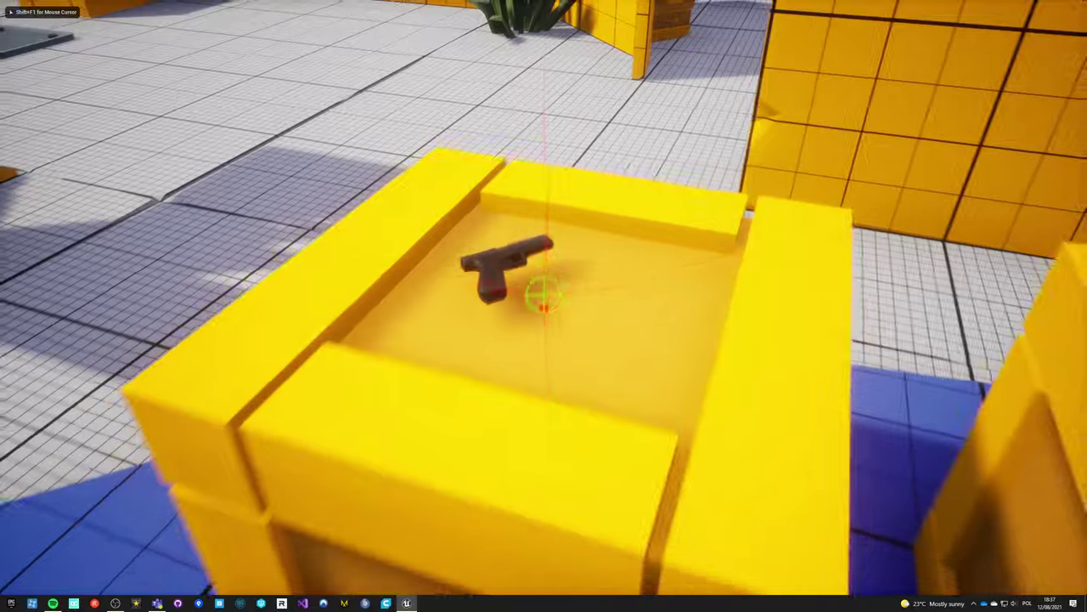
key("e")
key("s")
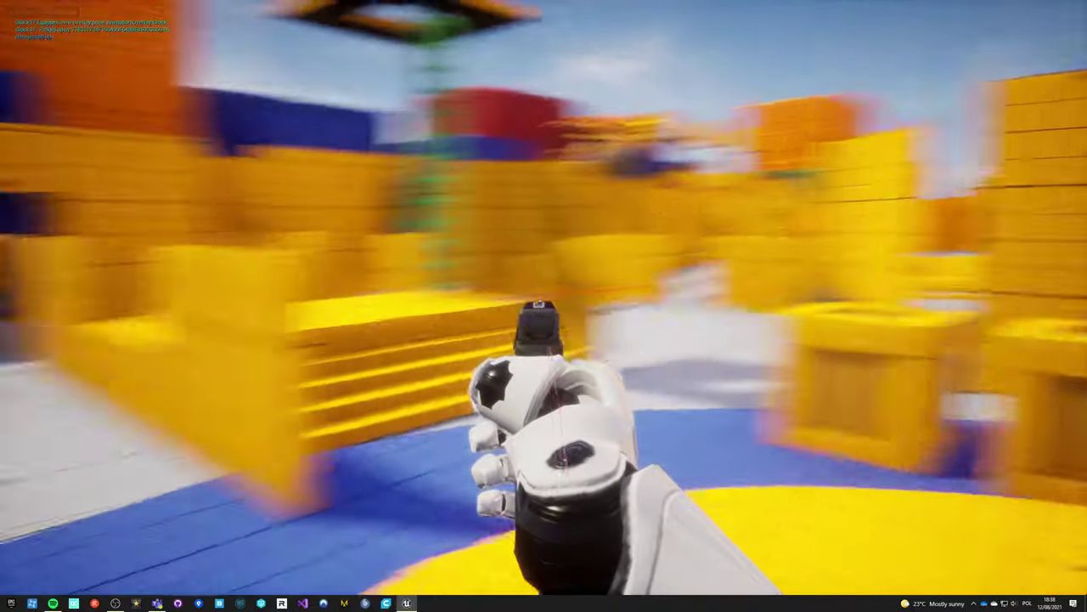
key("w")
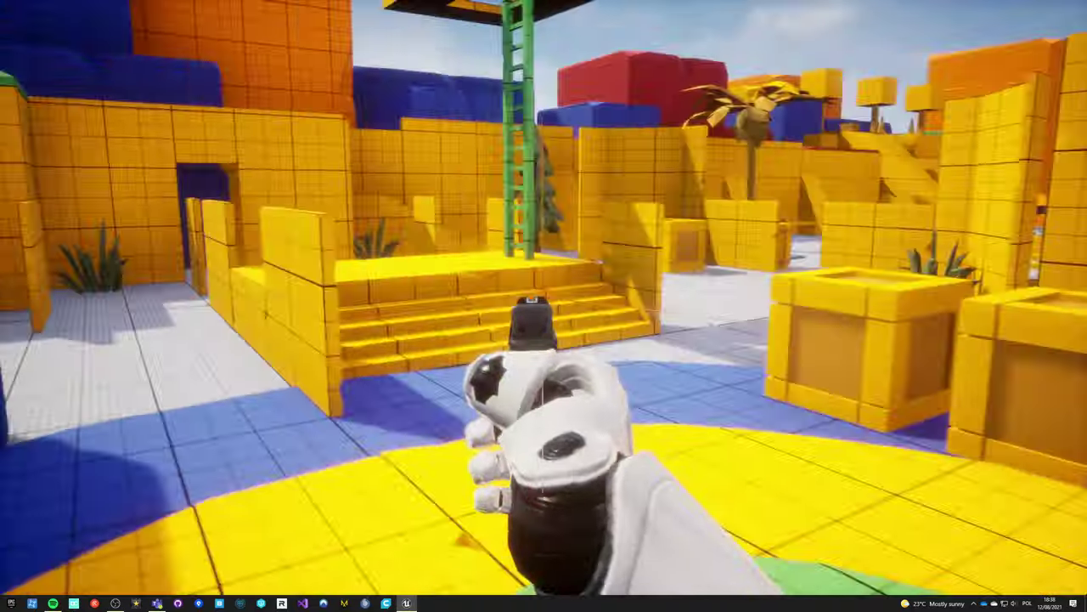
key("r")
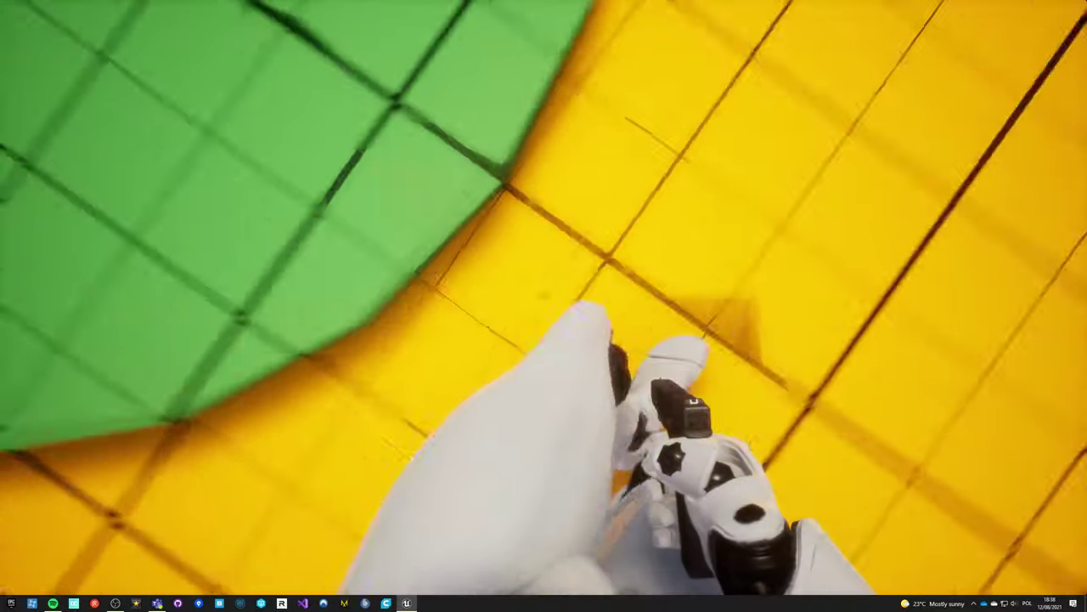
- Eject from the character, view its Glock17 pose from outside, and end the full-screen play session
key("F8")
key("s")
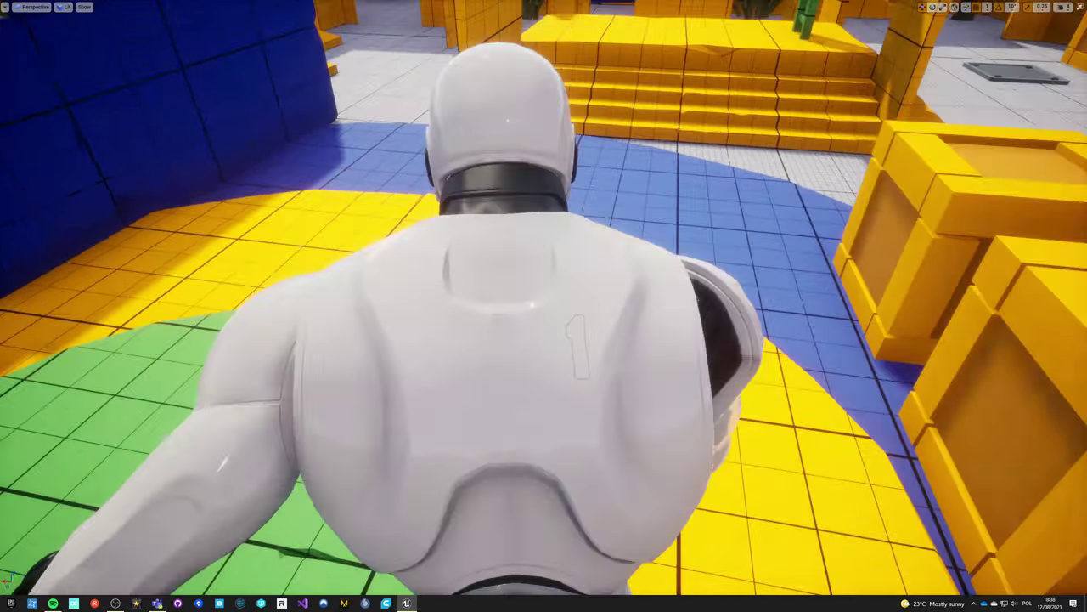
right_click_drag(544, 305, 765, 238)
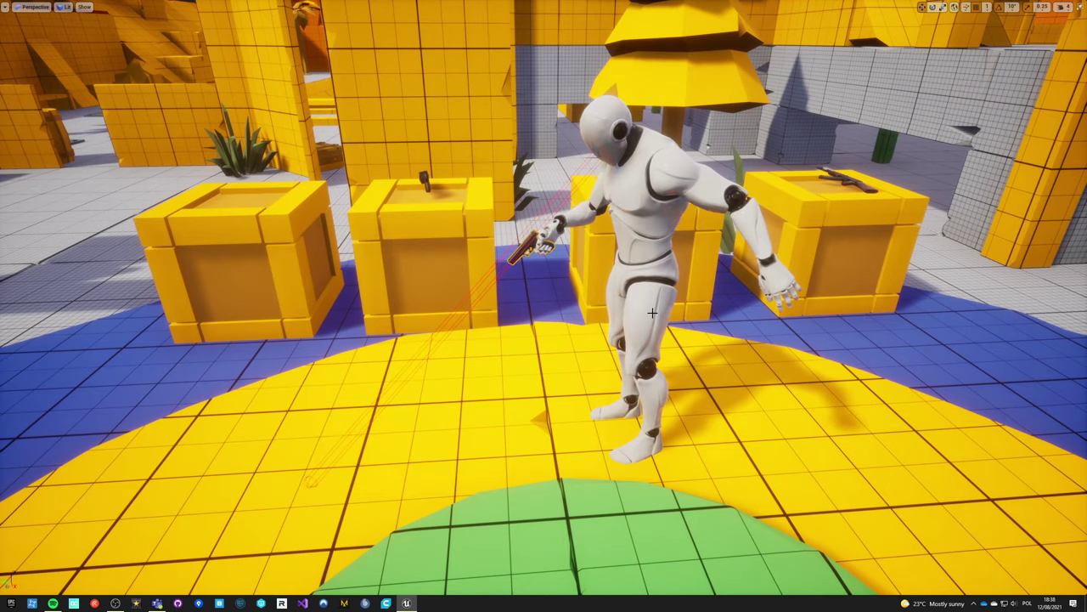
key("Escape")
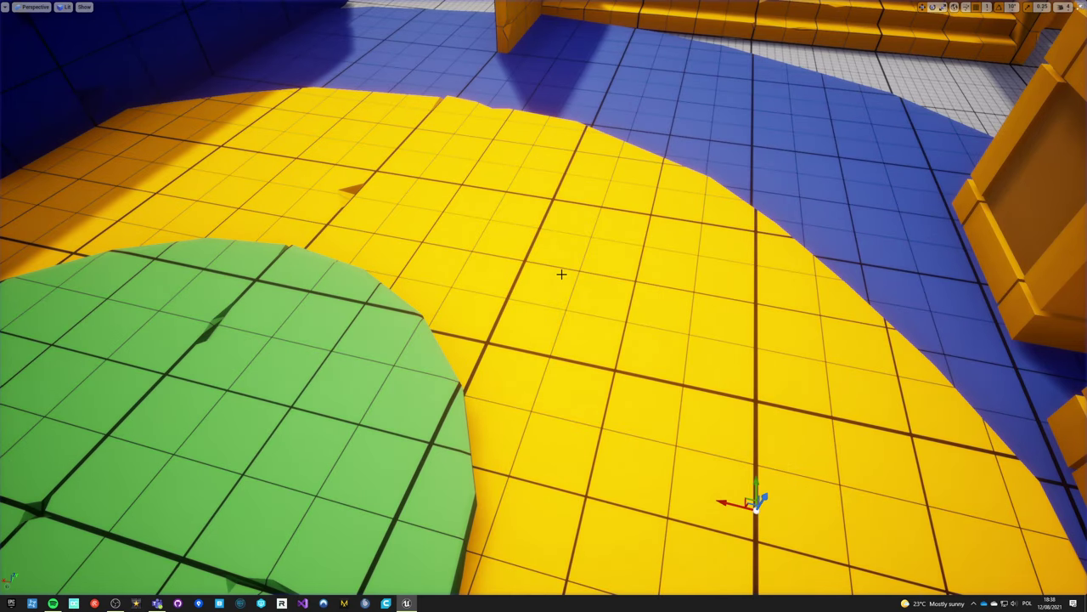
key("F11")
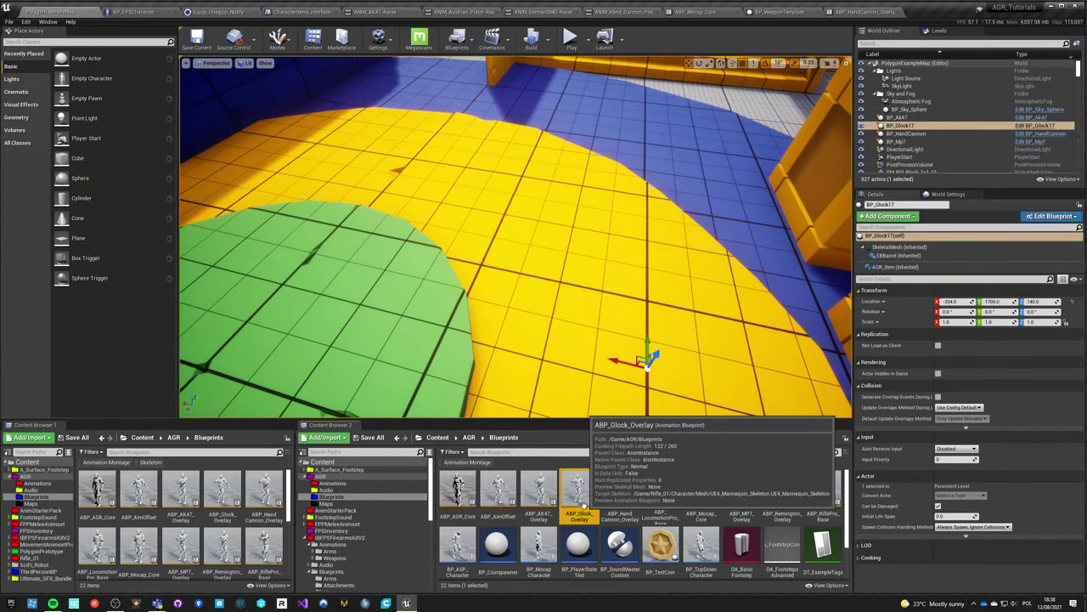
- Look into ABP_Glock_Overlay, and examine the Leg IK node's leg definitions in the AnimGraph of ABP_AimOffset
double_click(579, 491)
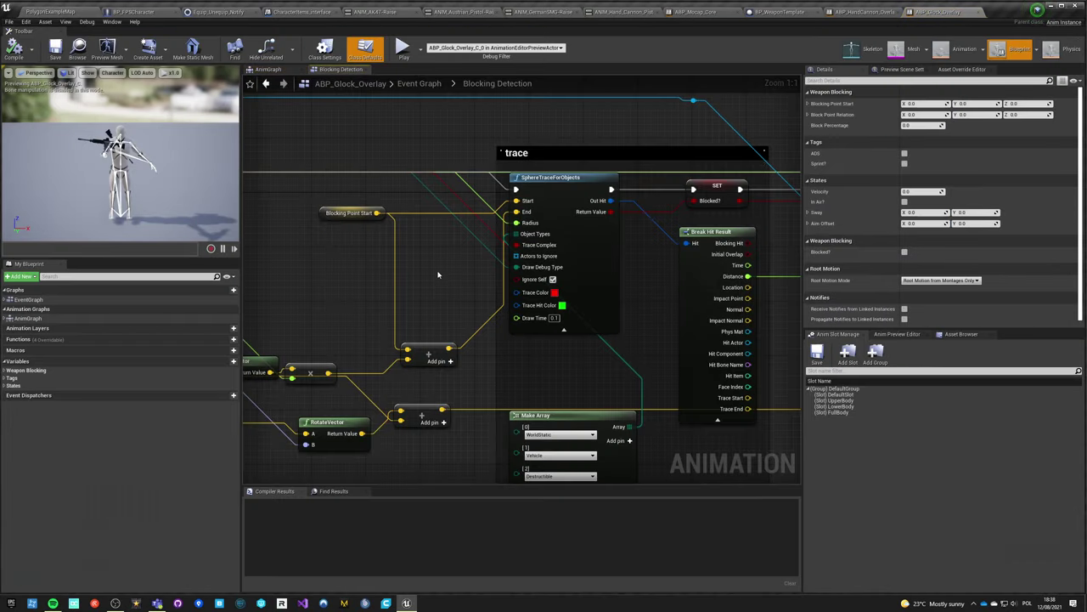
left_click(58, 13)
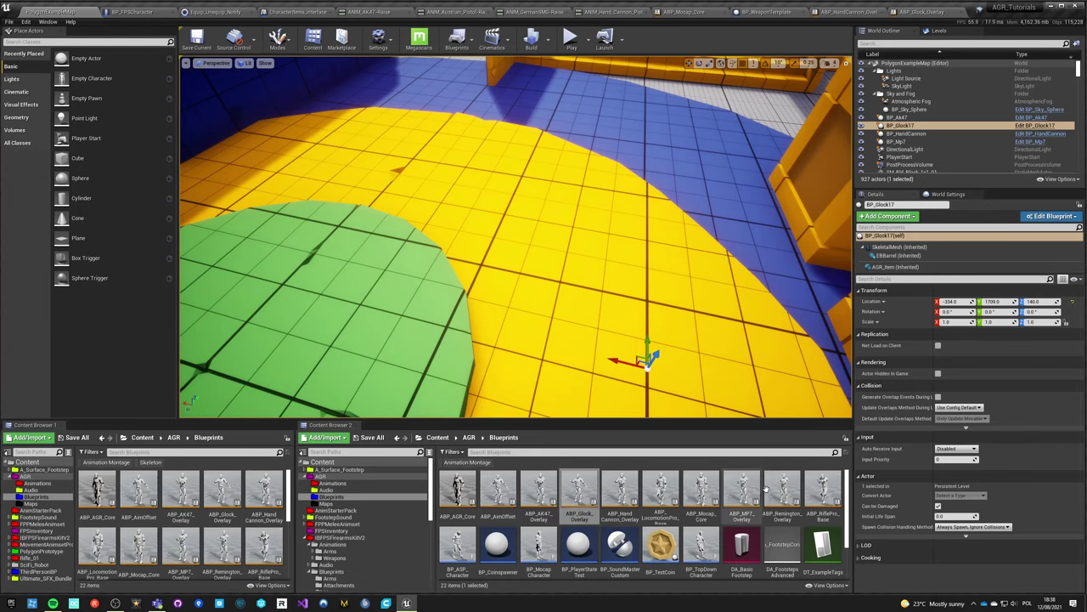
double_click(498, 491)
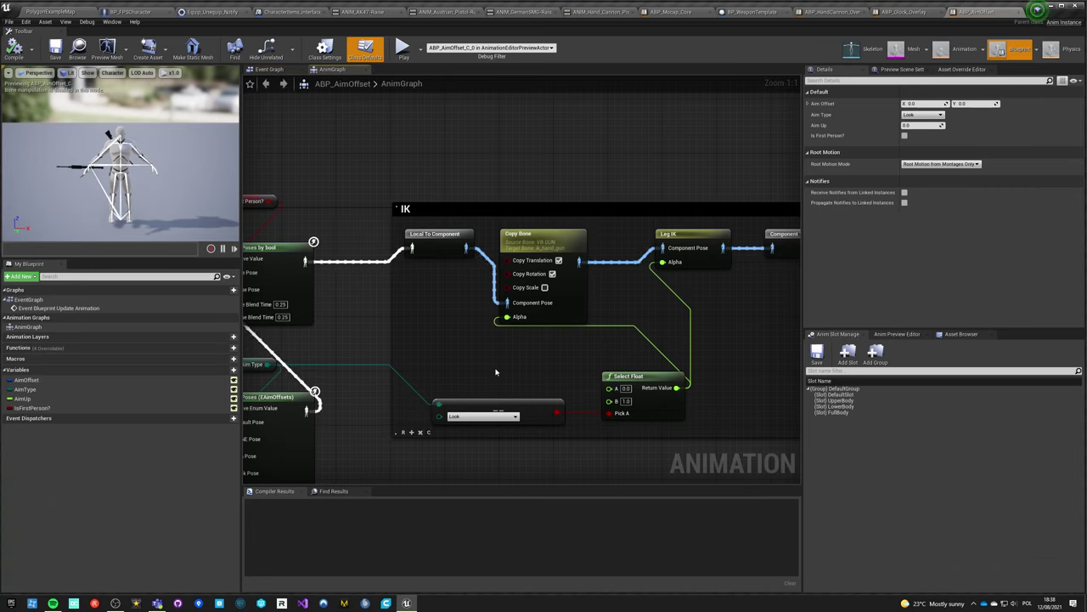
right_click_drag(496, 371, 348, 381)
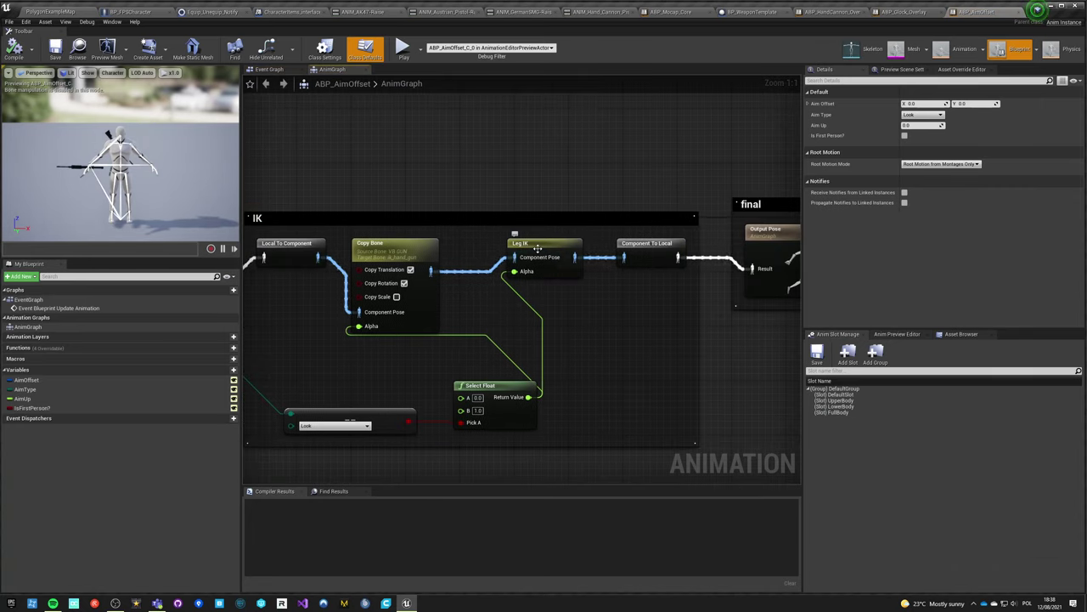
left_click(544, 255)
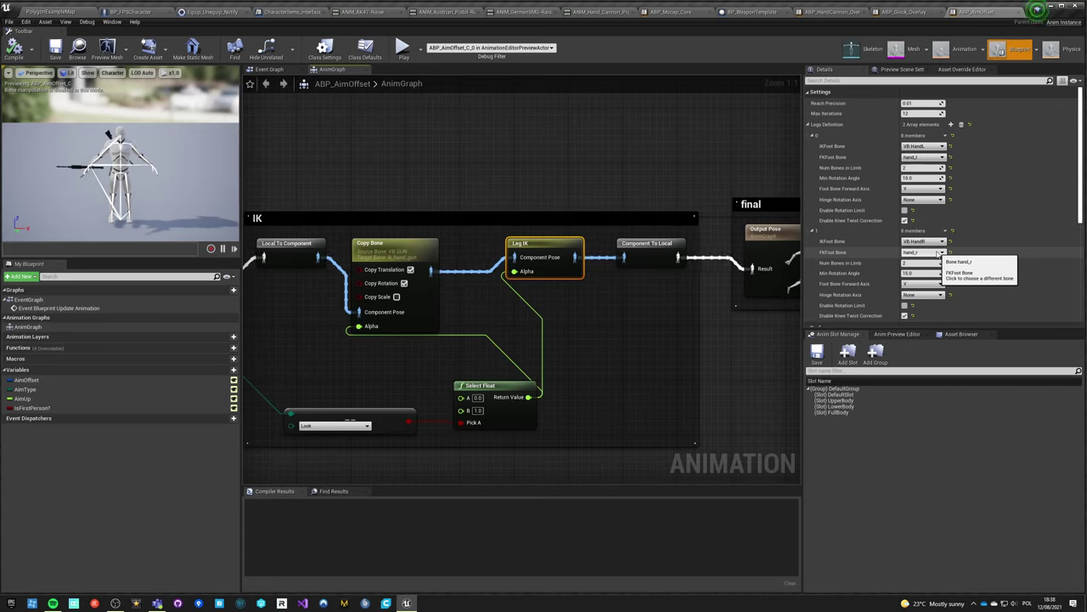
left_click(577, 343)
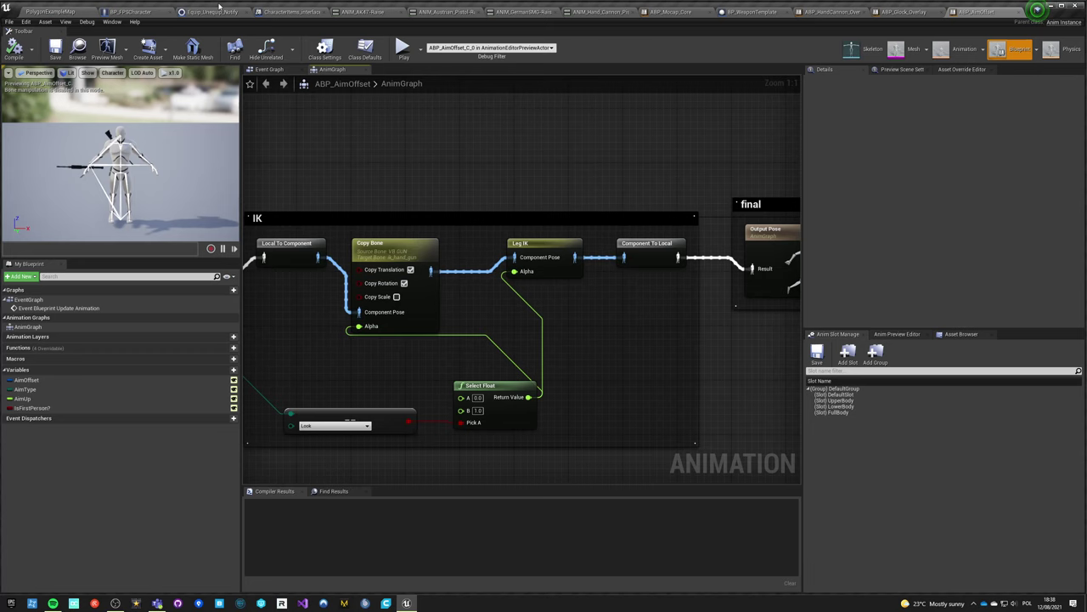
- Play-test PolygonExampleMap in full screen and pick up the Glock17 from its crate
left_click(64, 13)
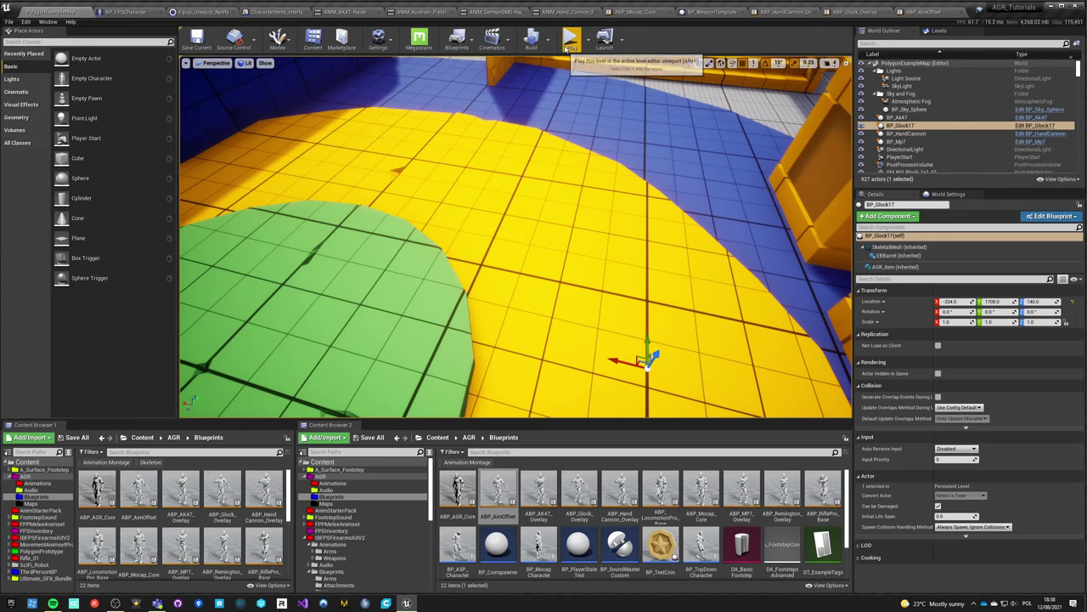
left_click(571, 39)
left_click(462, 295)
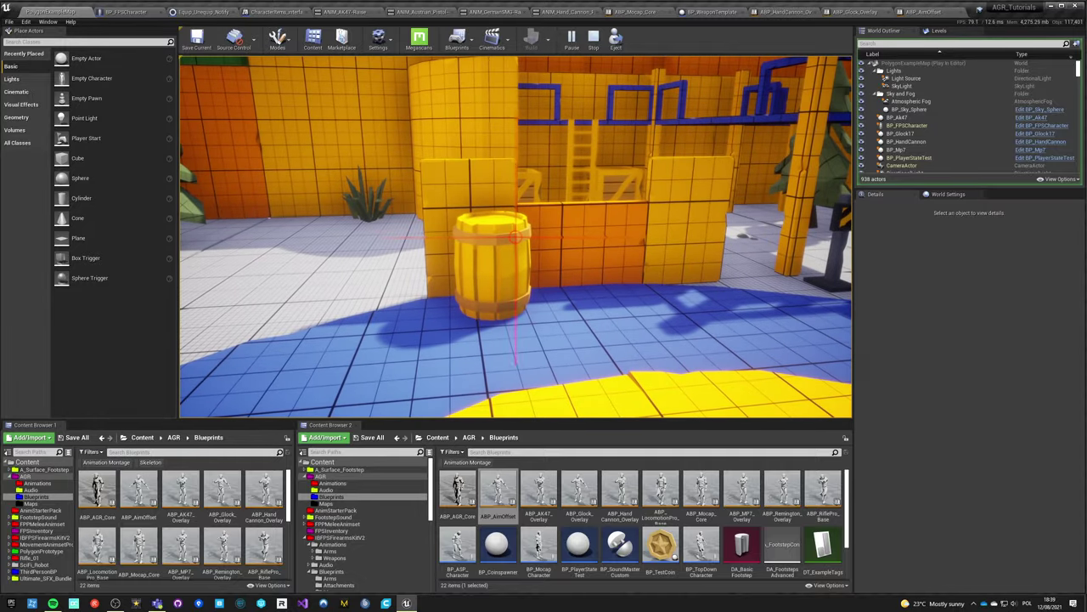
key("F11")
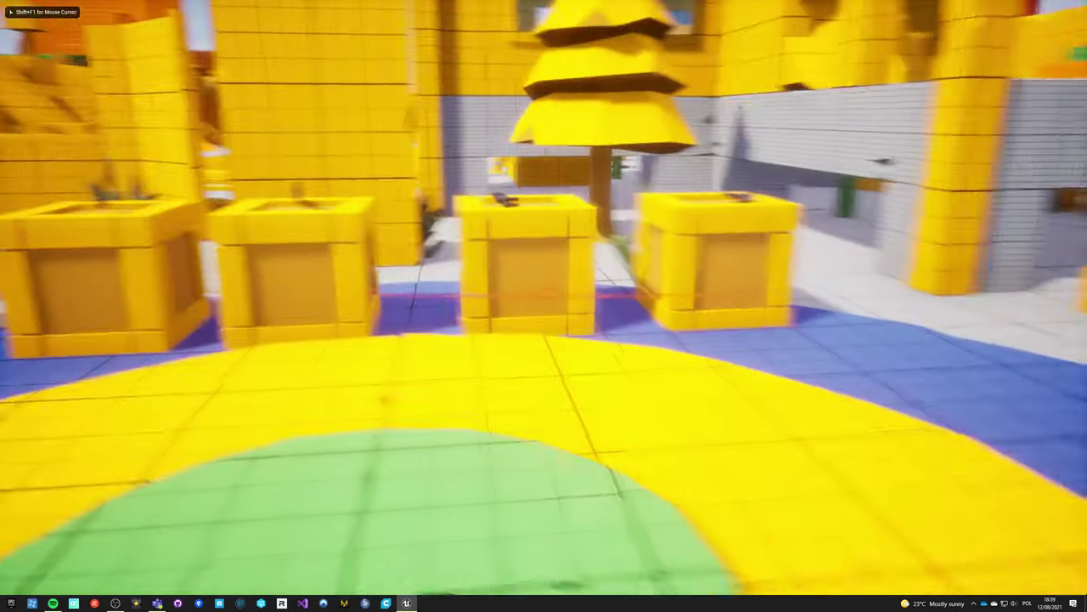
key("w")
key("w")
key("e")
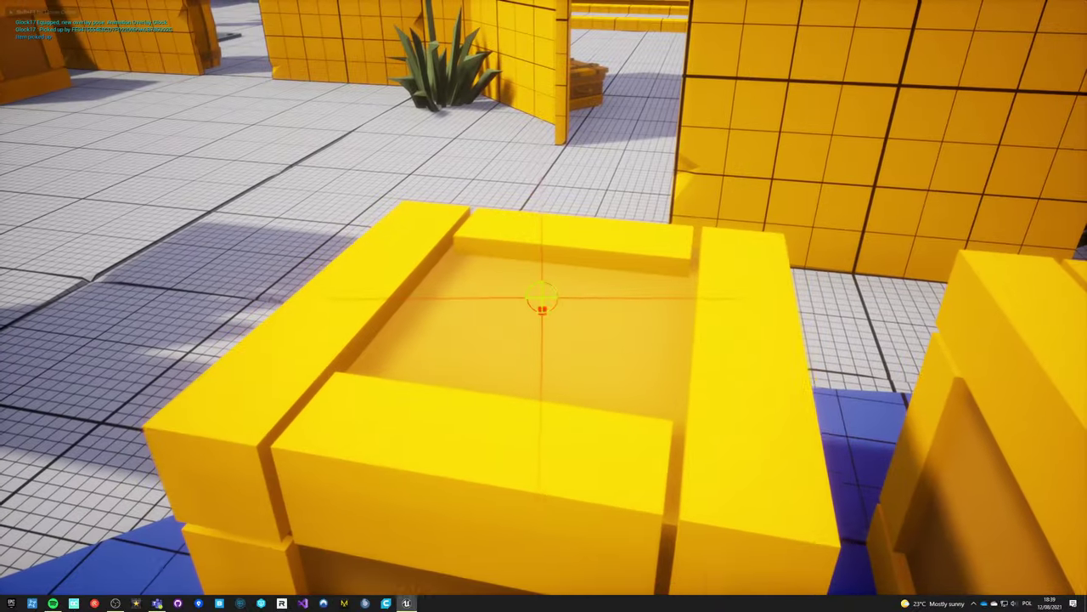
- Swap the held Glock17 for the hand cannon, check how the weapons are held and dropped, and end the full-screen play session
key("w")
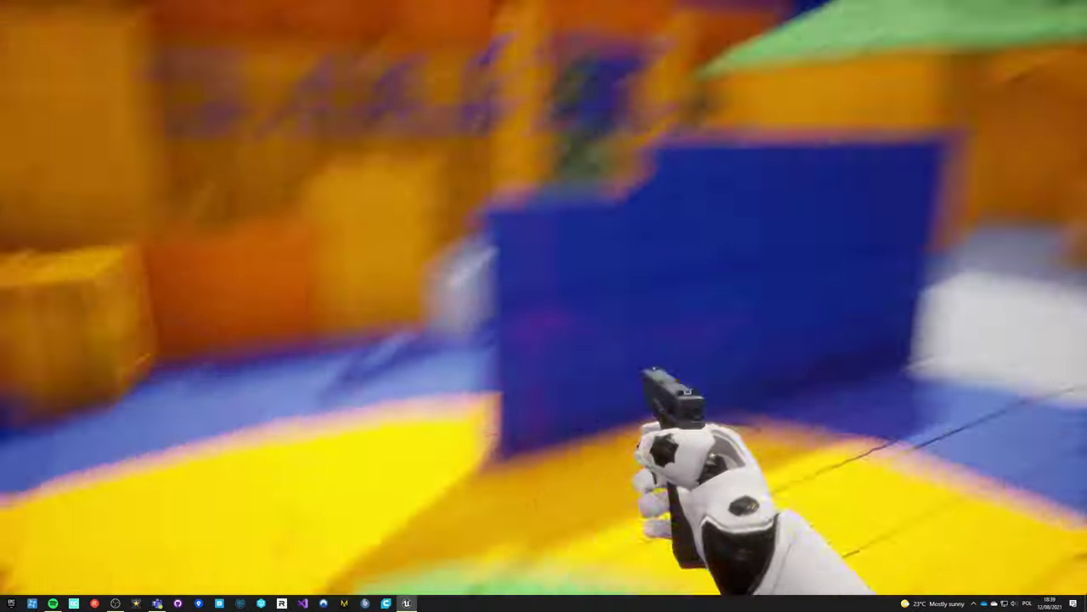
key("w")
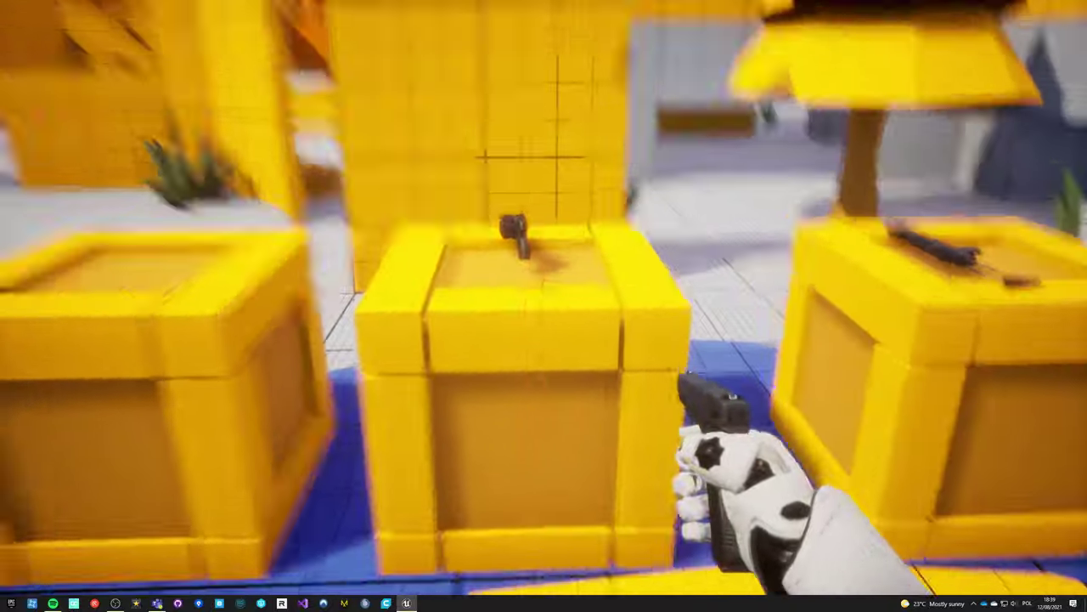
key("e")
key("s")
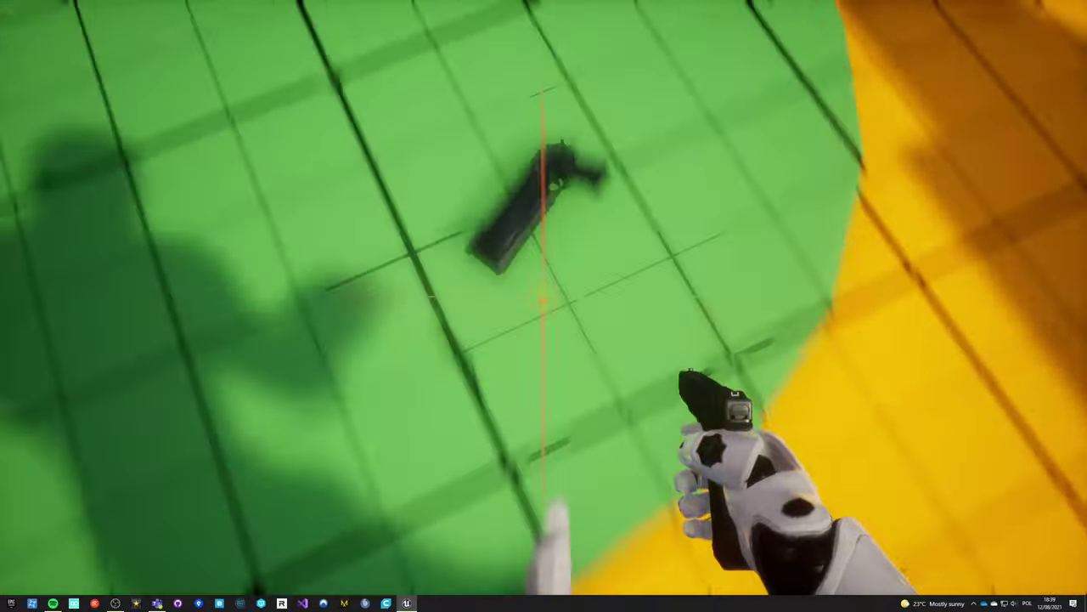
key("e")
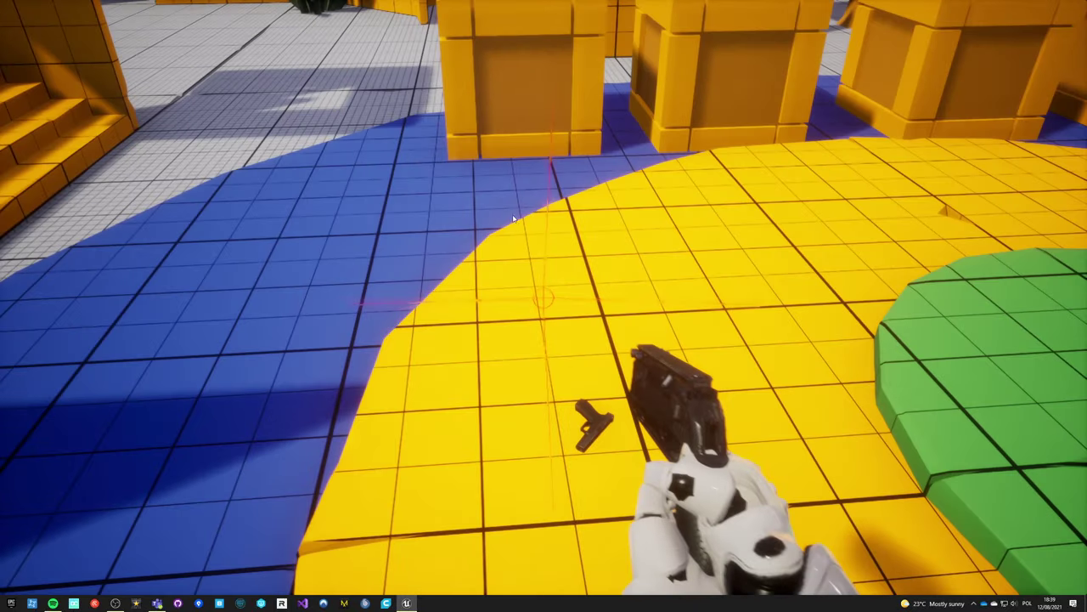
key("Escape")
key("F11")
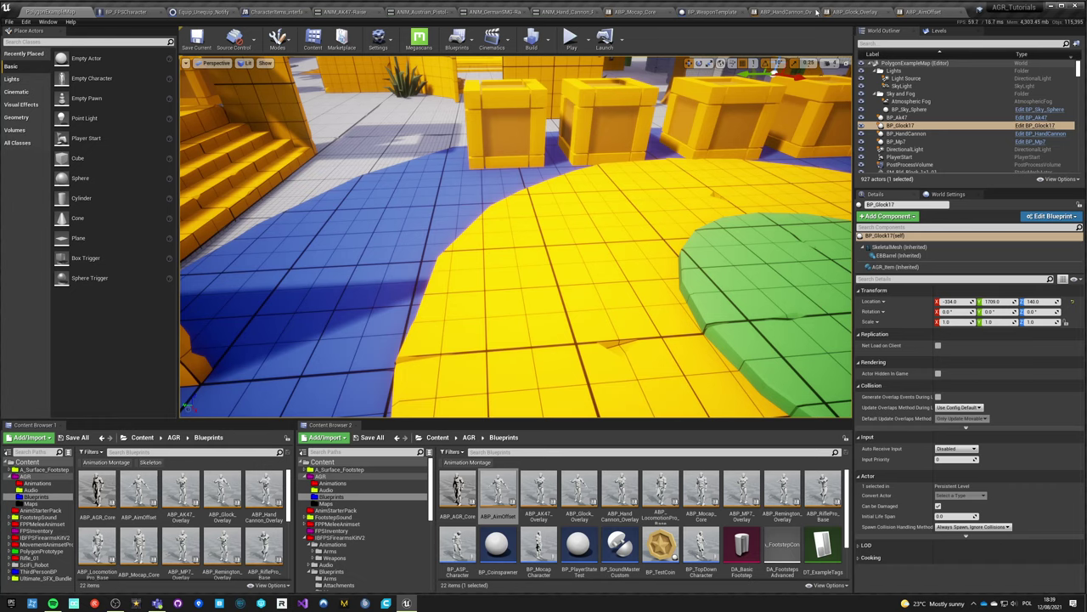
- In ABP_Mocap_Core's Overlay state machine, open the EquipHandCannon state and make room between its raise animation and the output pose
left_click(645, 12)
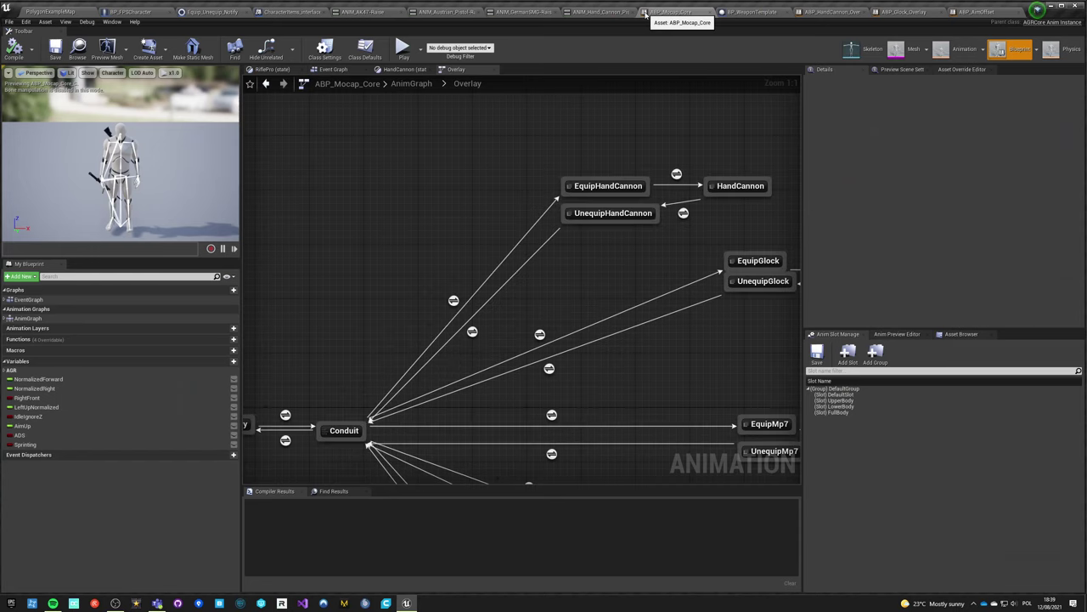
double_click(608, 186)
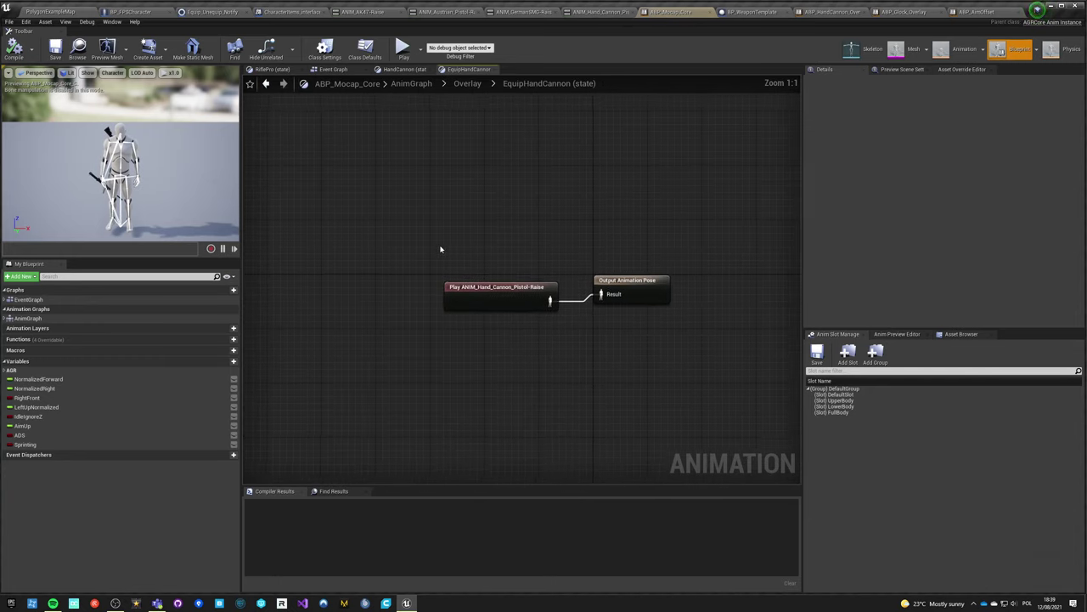
left_click(409, 343)
- Add a blank Layered blend per bone node to the EquipHandCannon state
right_click(465, 367)
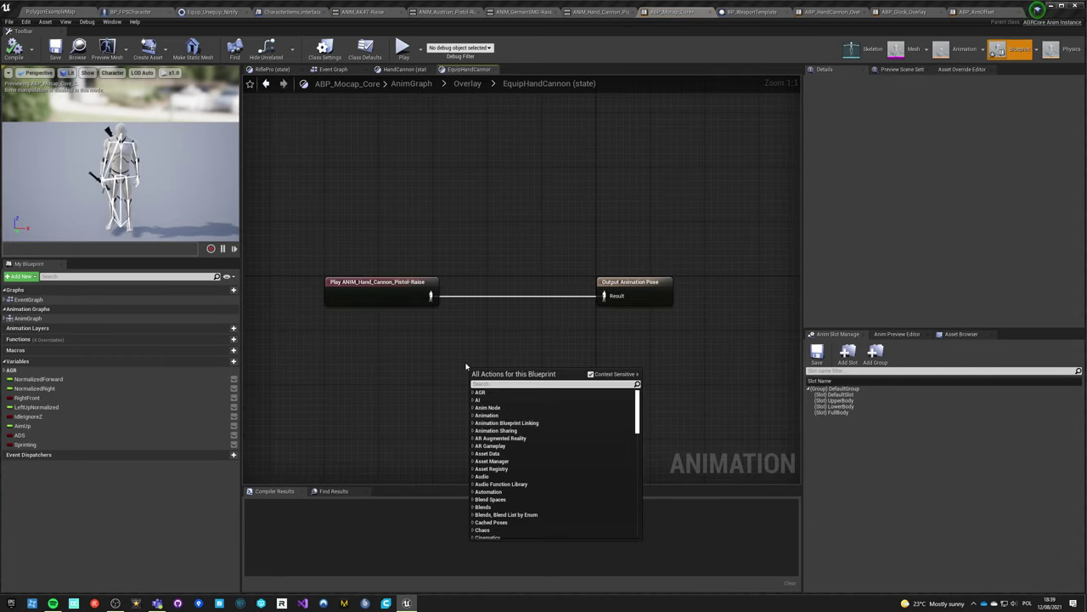
type("blend bone")
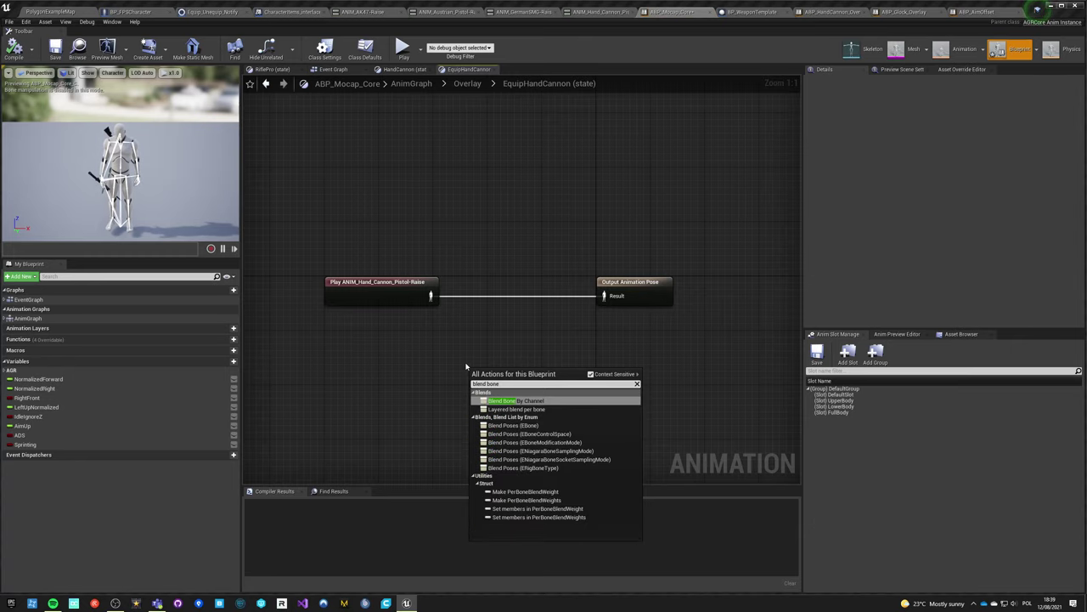
key("Return")
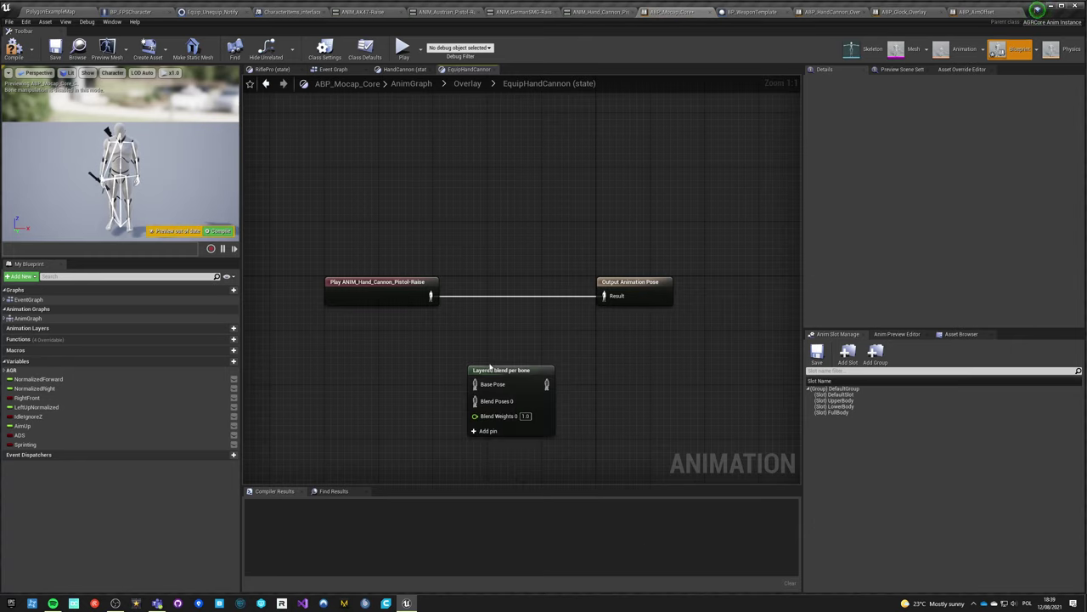
- Close the AK47, Austrian Pistol, German SMG and Hand Cannon raise animation editors and return to ABP_Mocap_Core
left_click(366, 12)
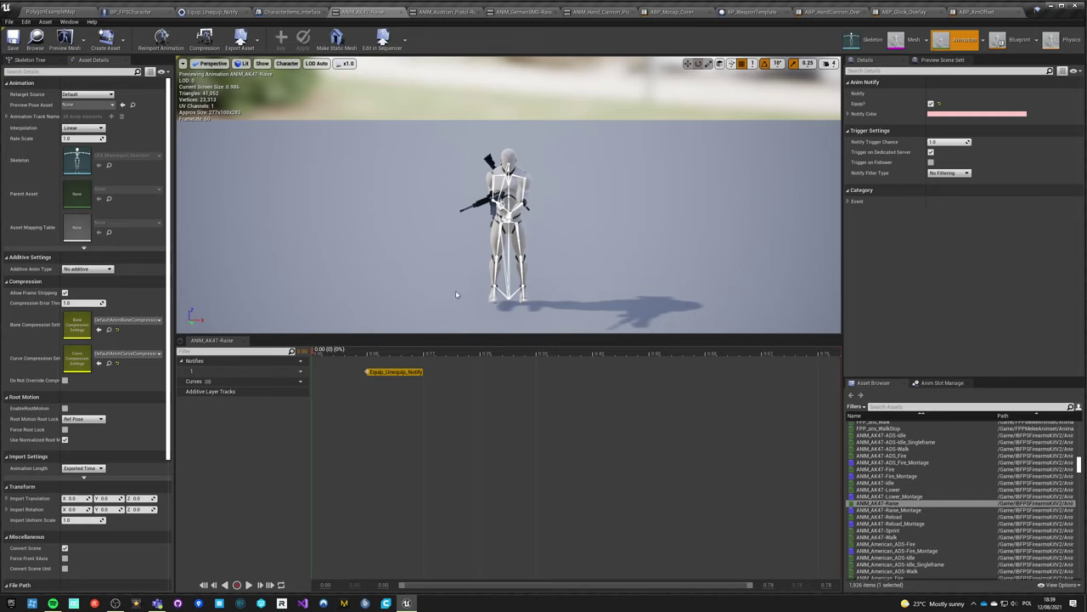
left_click(401, 14)
left_click(410, 14)
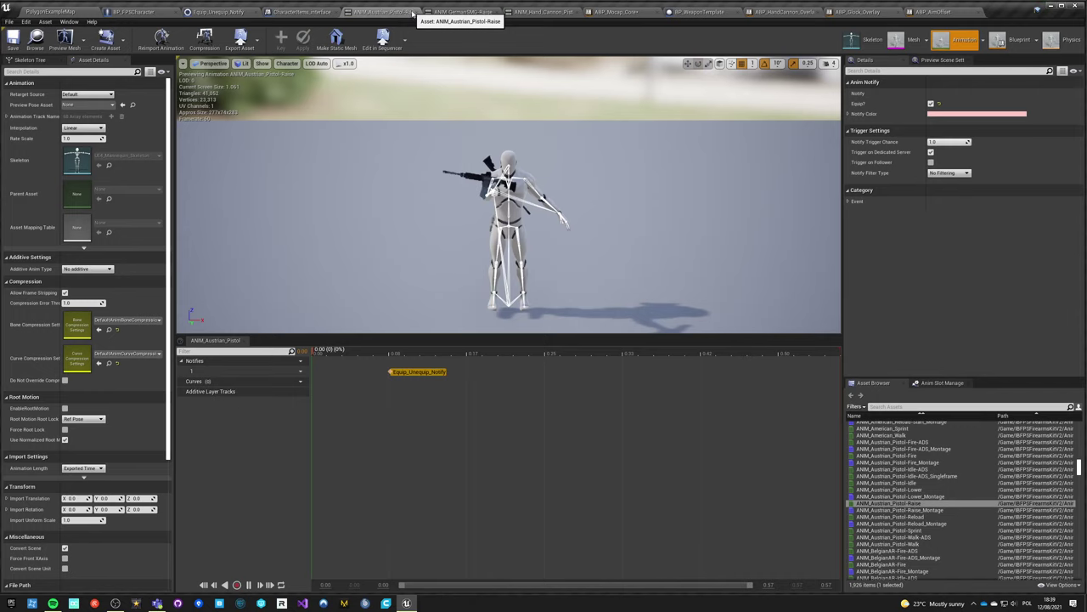
left_click(417, 14)
left_click(417, 15)
left_click(417, 15)
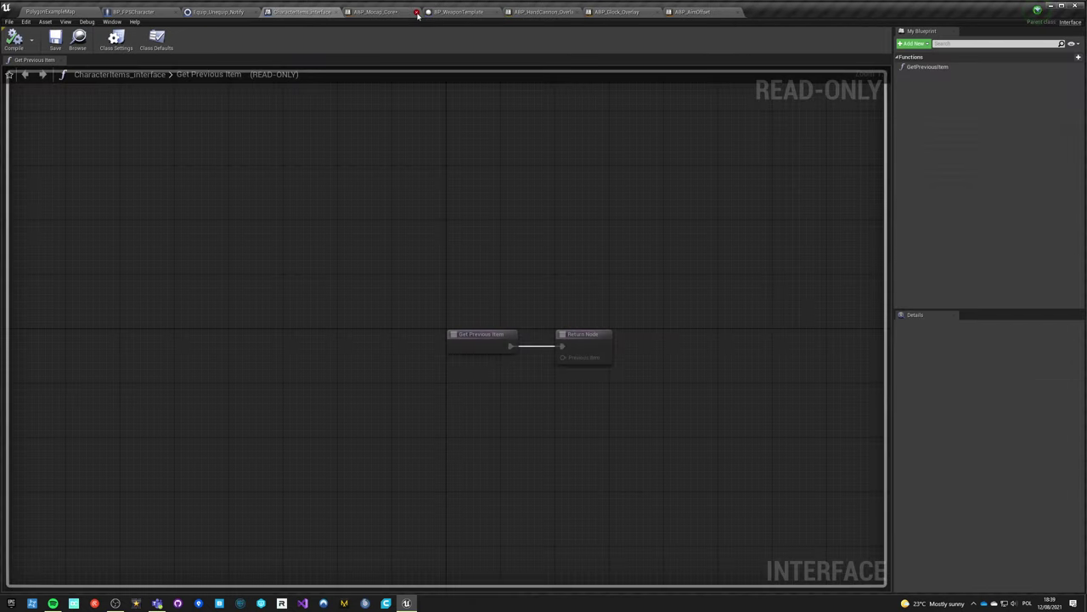
left_click(392, 15)
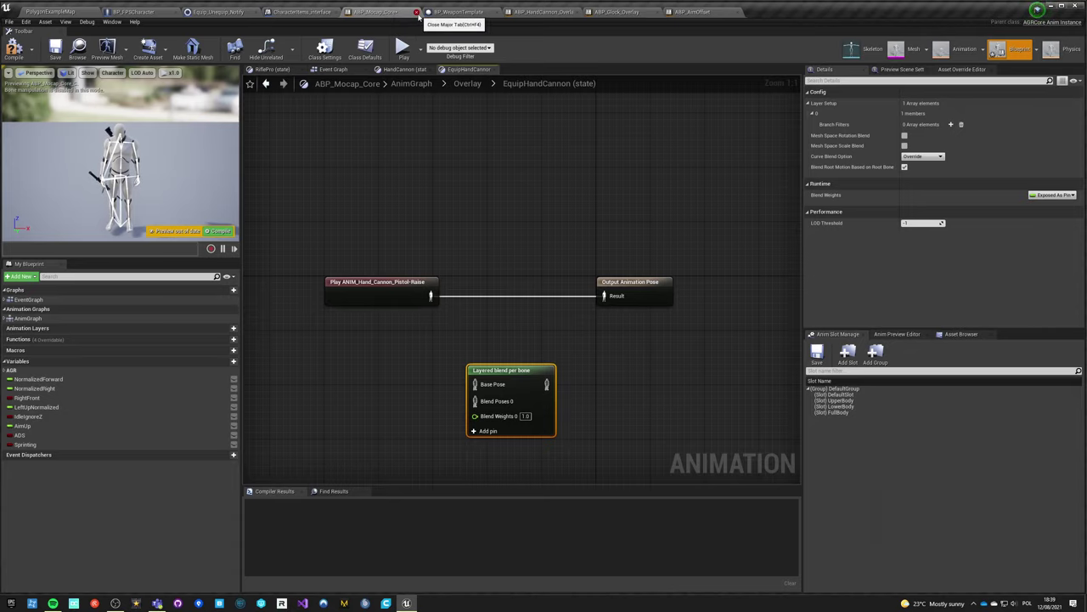
- Copy the configured Layered blend per bone node from ABP_HandCannon_Overlay's AnimGraph into ABP_Mocap_Core's EquipHandCannon state, and delete the blank one there
left_click(543, 11)
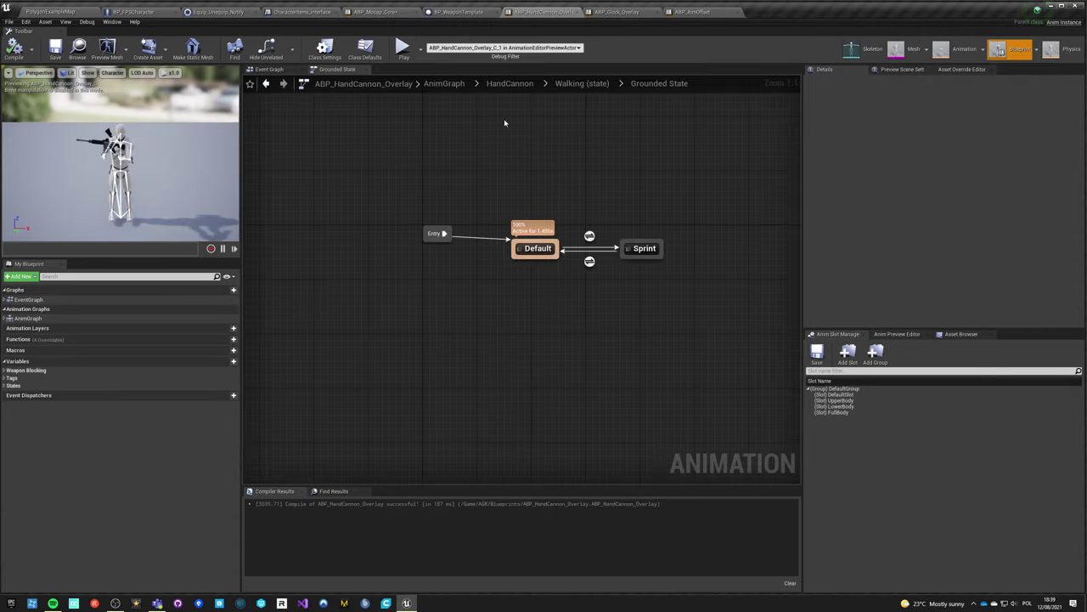
left_click(450, 85)
left_click(569, 280)
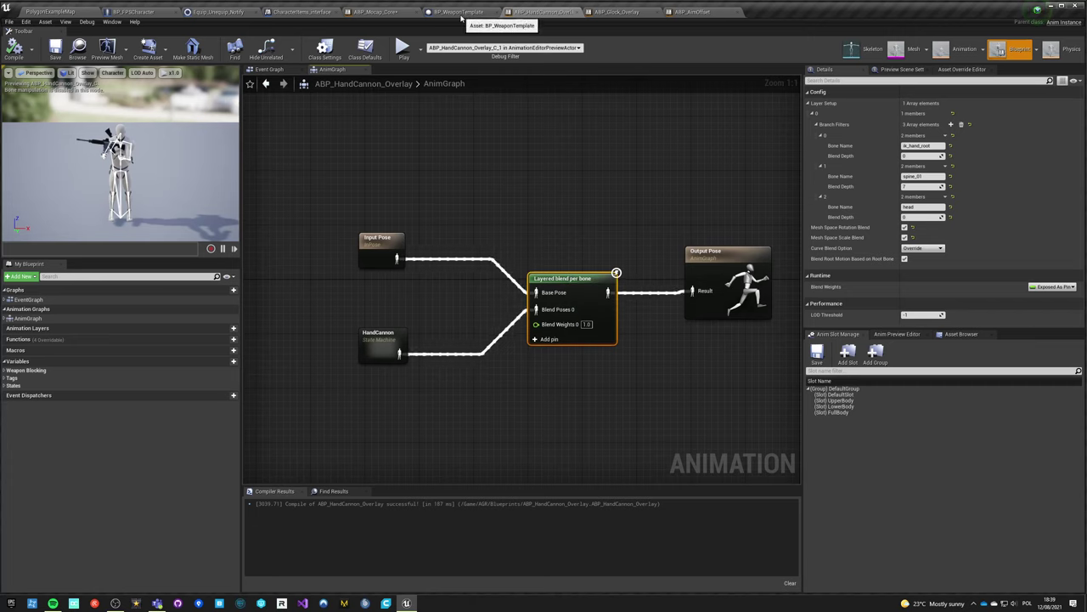
left_click(614, 12)
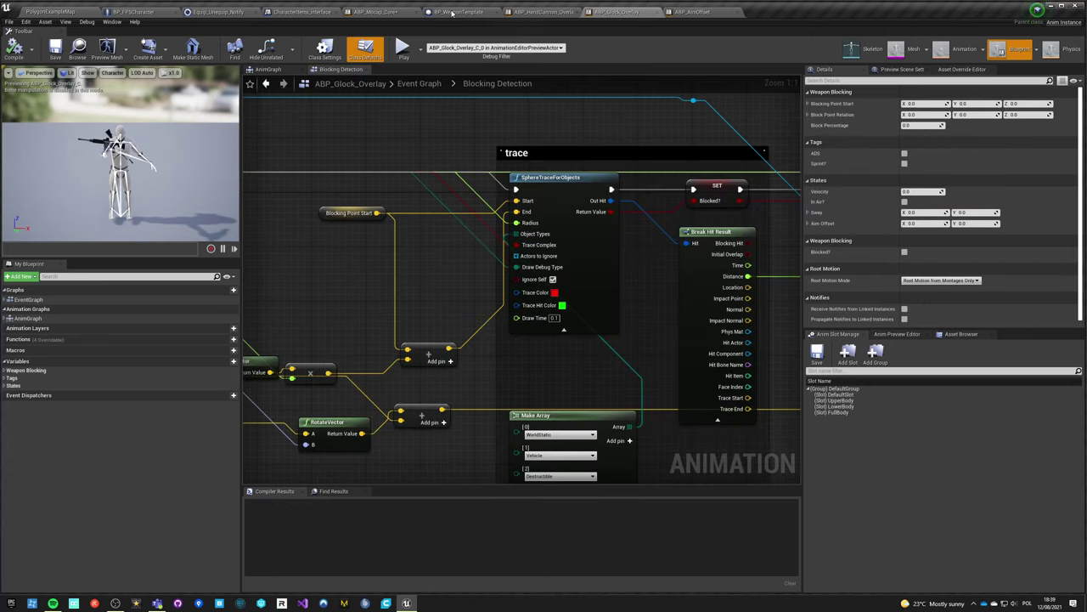
left_click(455, 12)
left_click(377, 12)
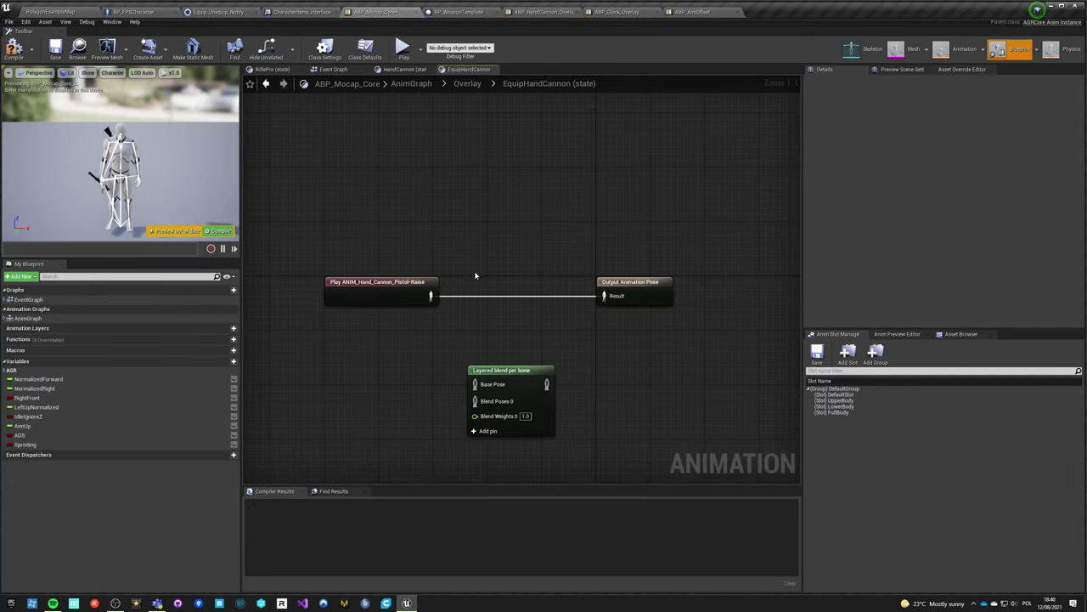
key("ctrl+v")
left_click(491, 384)
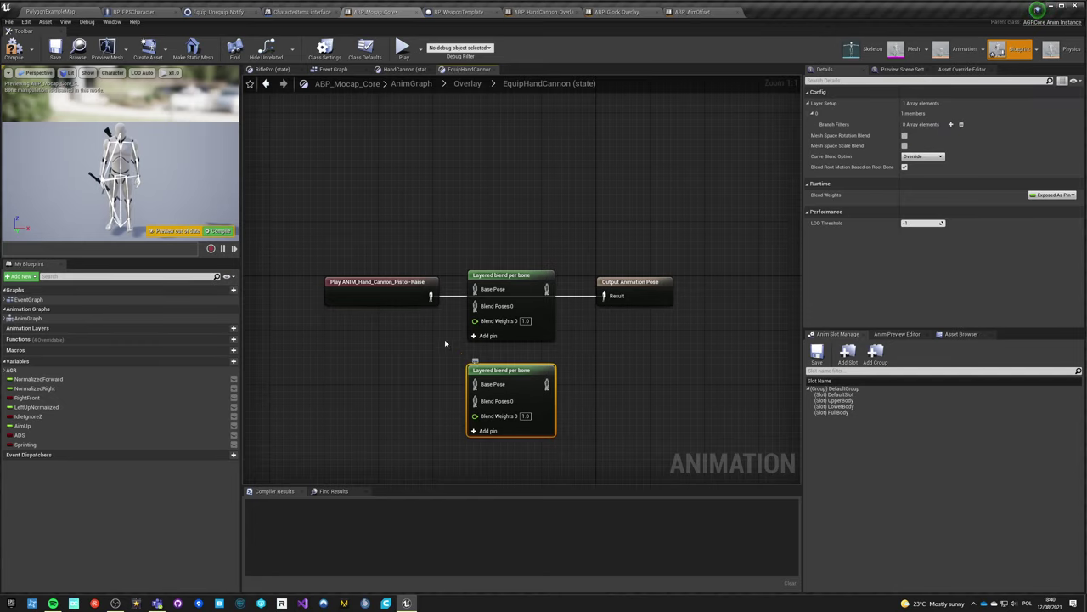
key("Delete")
- Add the cached pose 'BasePose' to the EquipHandCannon state and connect it to the blend node's Base Pose
right_click(354, 242)
type("base pose")
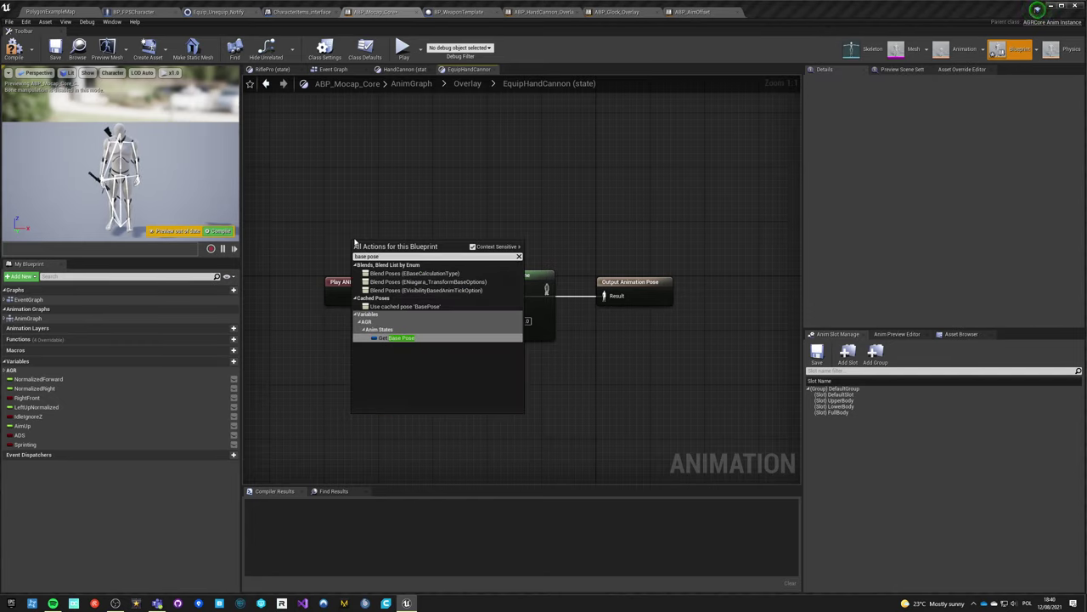
key("Up")
key("Return")
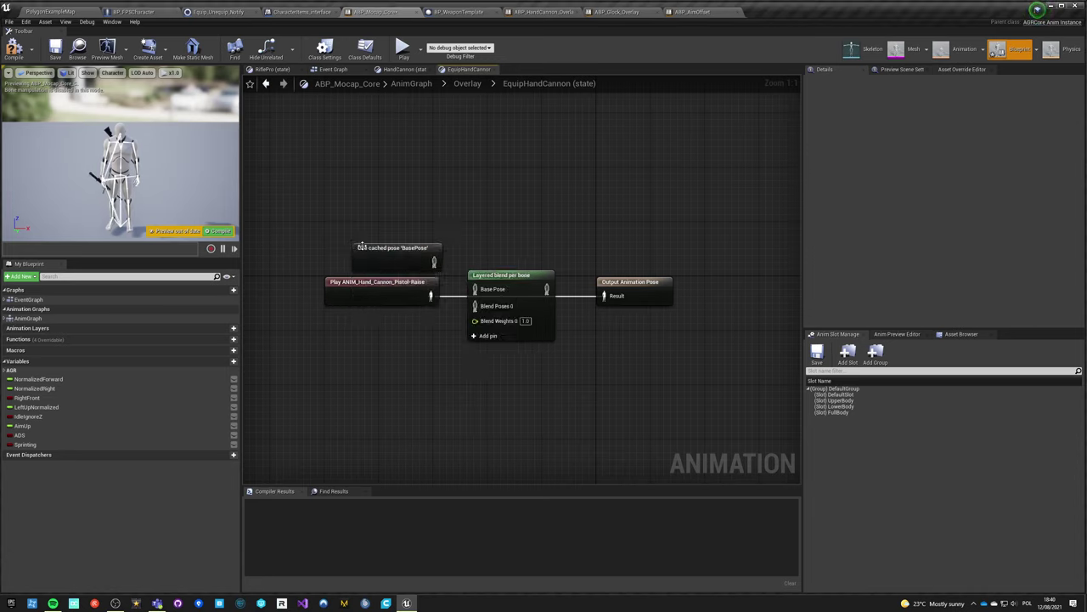
left_click_drag(372, 245, 351, 227)
left_click_drag(494, 274, 413, 242)
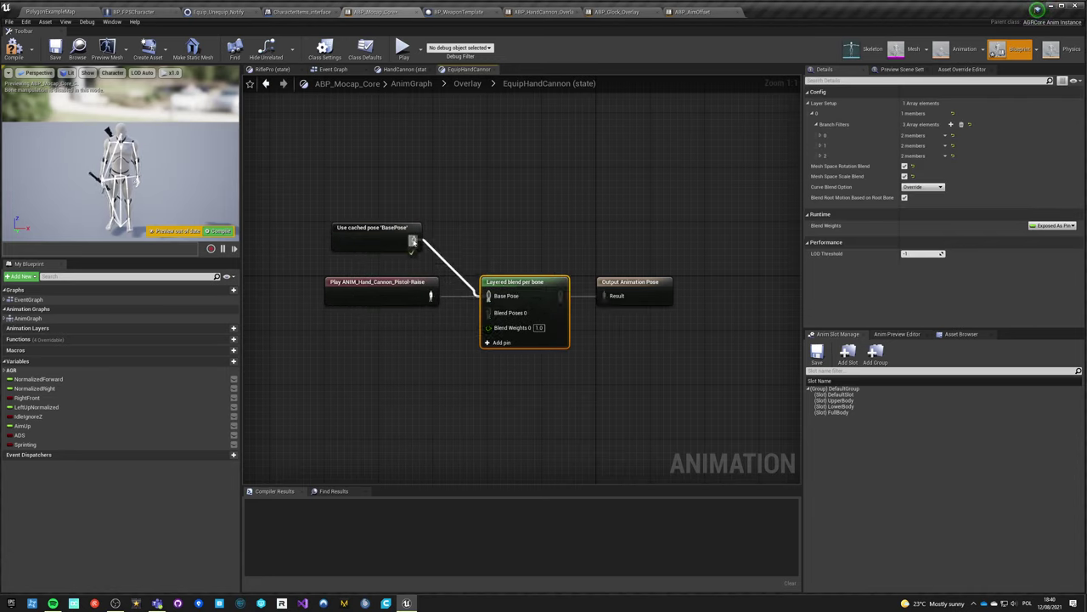
- Connect ANIM_Hand_Cannon_Pistol-Raise to Blend Poses 0 and the blend node's output to the Output Animation Pose
left_click_drag(435, 299, 489, 312)
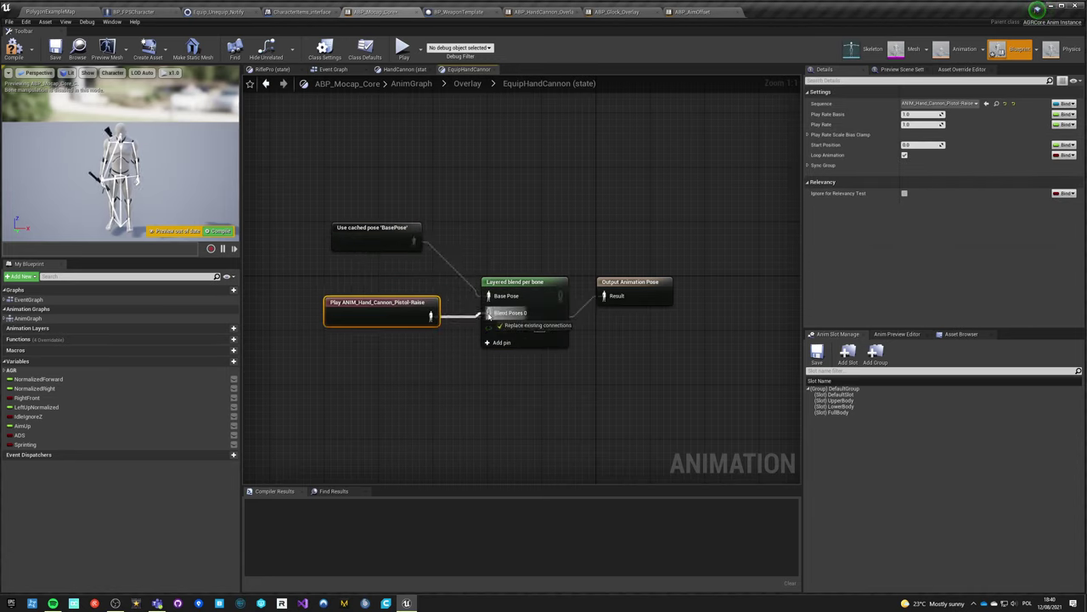
left_click_drag(559, 296, 604, 295)
left_click(611, 325)
- Copy the cached 'BasePose' and Layered blend per bone nodes into the UnequipHandCannon state, placing the blend node before the output pose
left_click(537, 282)
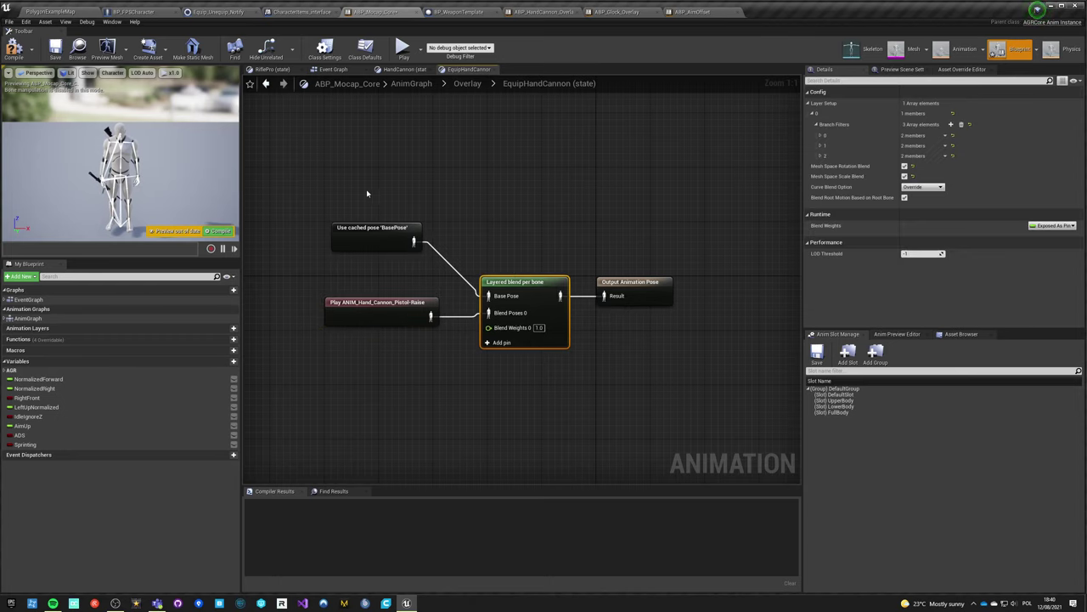
left_click_drag(489, 274, 501, 269, "shift")
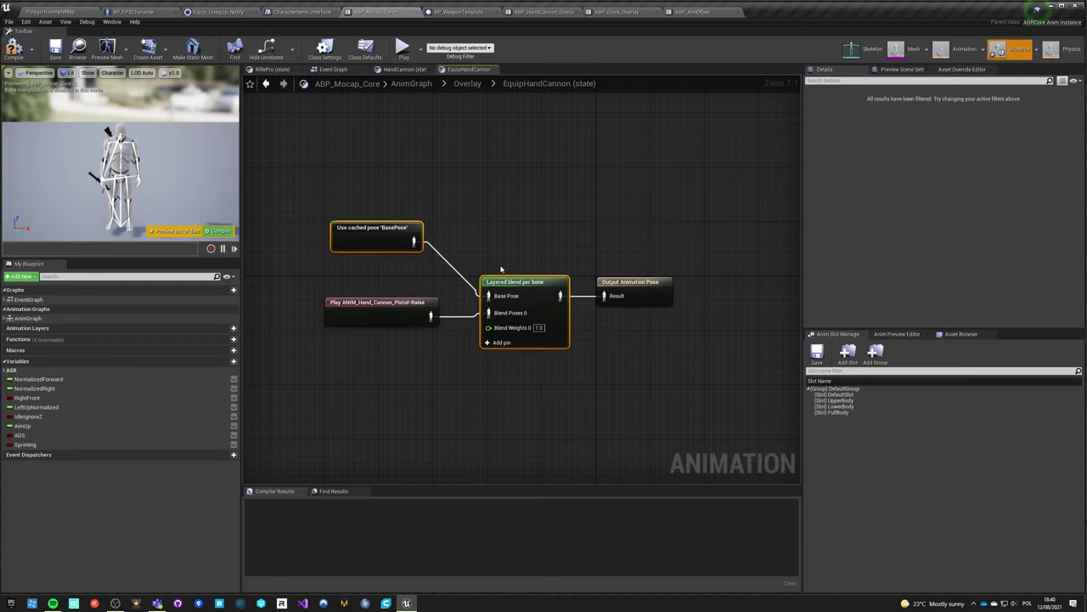
left_click(467, 83)
scroll(531, 214, "up", 5)
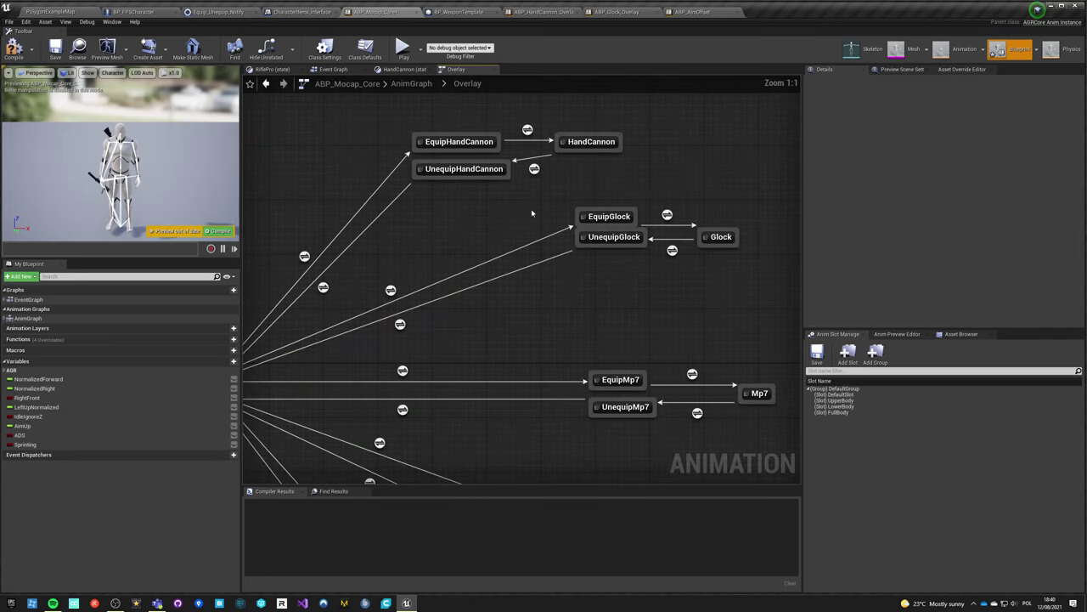
double_click(464, 169)
left_click(695, 289)
left_click_drag(695, 287, 716, 287)
left_click(534, 260)
key("ctrl+v")
left_click_drag(623, 288, 588, 261)
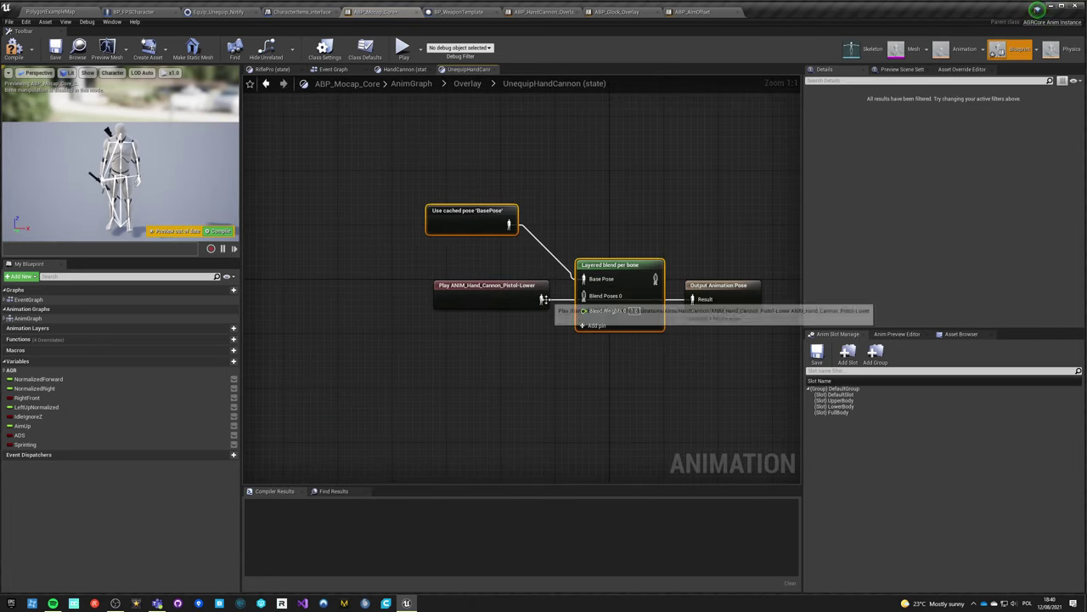
- In the UnequipHandCannon state, wire the Hand_Cannon_Pistol-Lower animation into Blend Poses 0 and the layered blend into the output pose
left_click_drag(546, 300, 585, 295)
left_click_drag(655, 278, 692, 295)
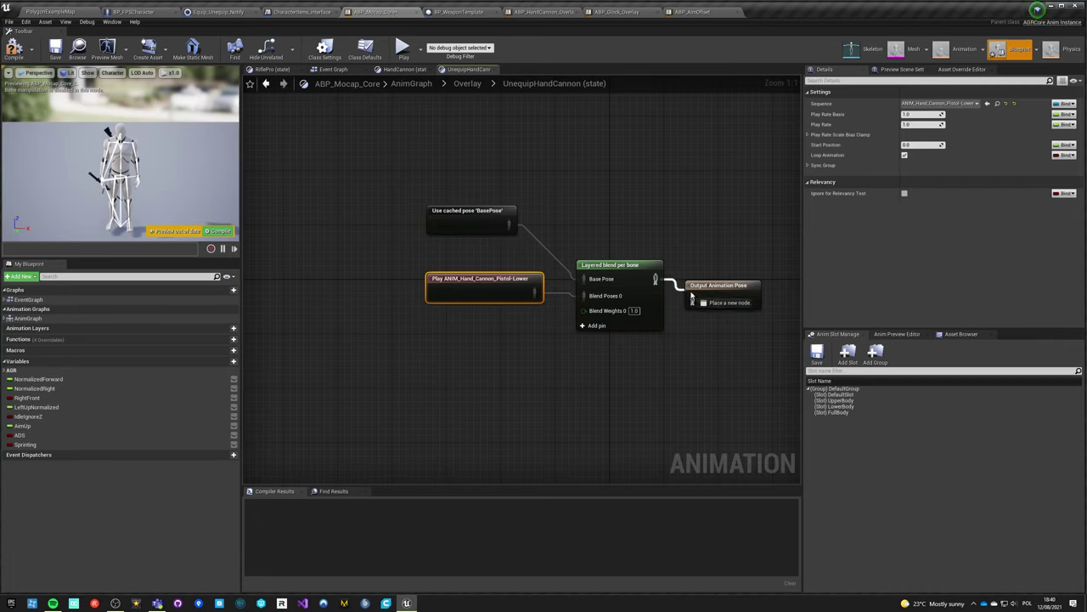
- In the EquipGlock state, paste the cached BasePose and Layered blend per bone nodes and blend the Austrian_Pistol-Raise animation into the output pose
left_click(467, 85)
right_click_drag(628, 100, 573, 263)
scroll(575, 228, "up", 2)
double_click(557, 210)
right_click_drag(557, 210, 659, 271)
left_click_drag(624, 284, 780, 290)
key("ctrl+v")
left_click_drag(648, 316, 551, 302)
left_click_drag(743, 305, 749, 304)
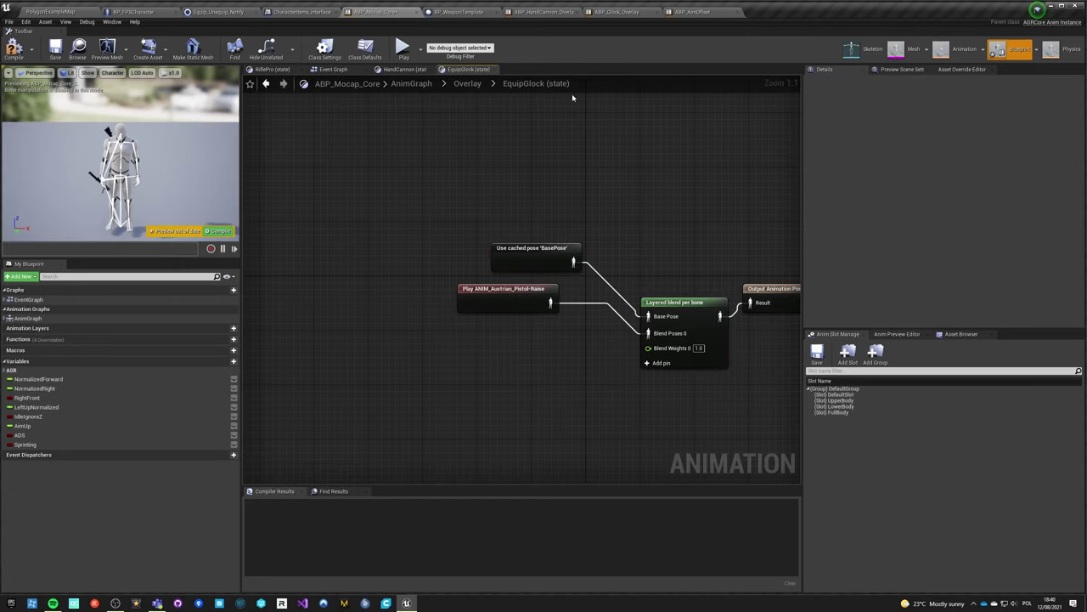
- In the UnequipGlock state, paste the BasePose and layered blend nodes and wire the Austrian_Pistol-Lower animation through them to the output pose
left_click(470, 83)
double_click(556, 212)
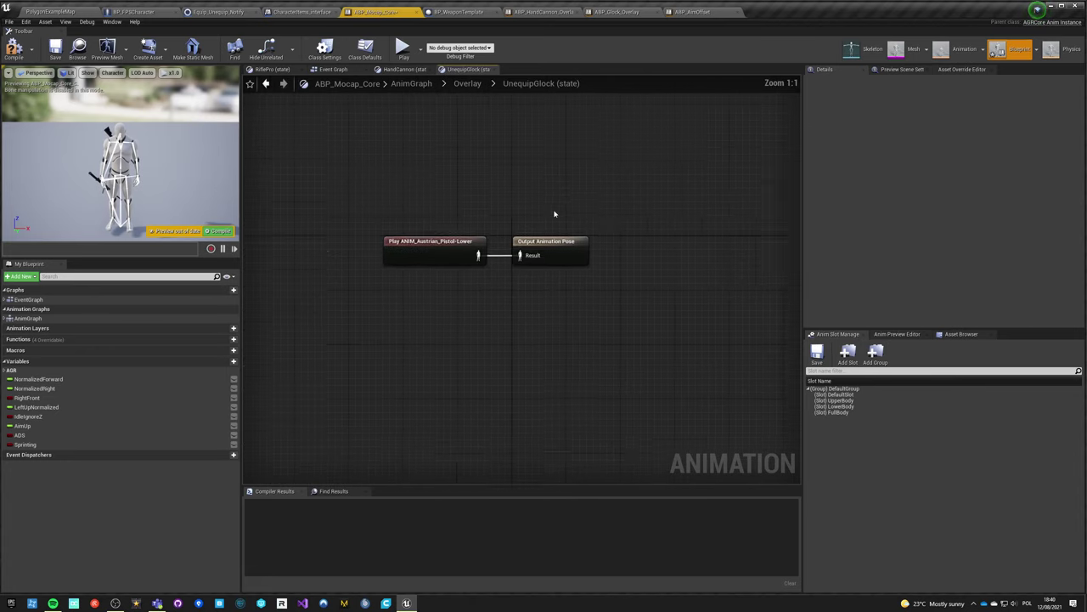
left_click_drag(527, 281, 386, 284)
key("ctrl+v")
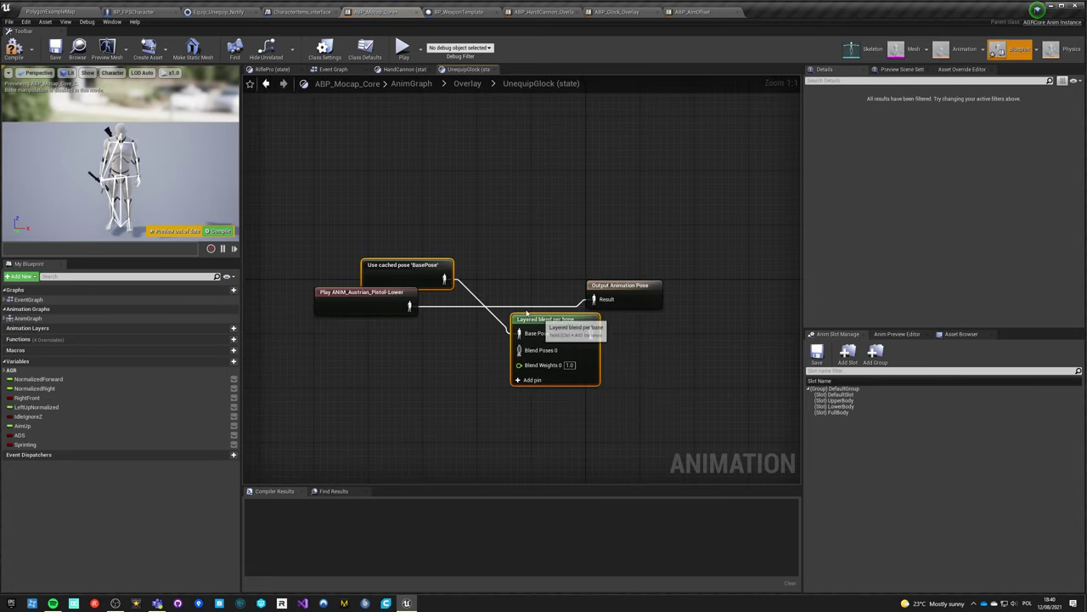
left_click_drag(585, 333, 593, 299)
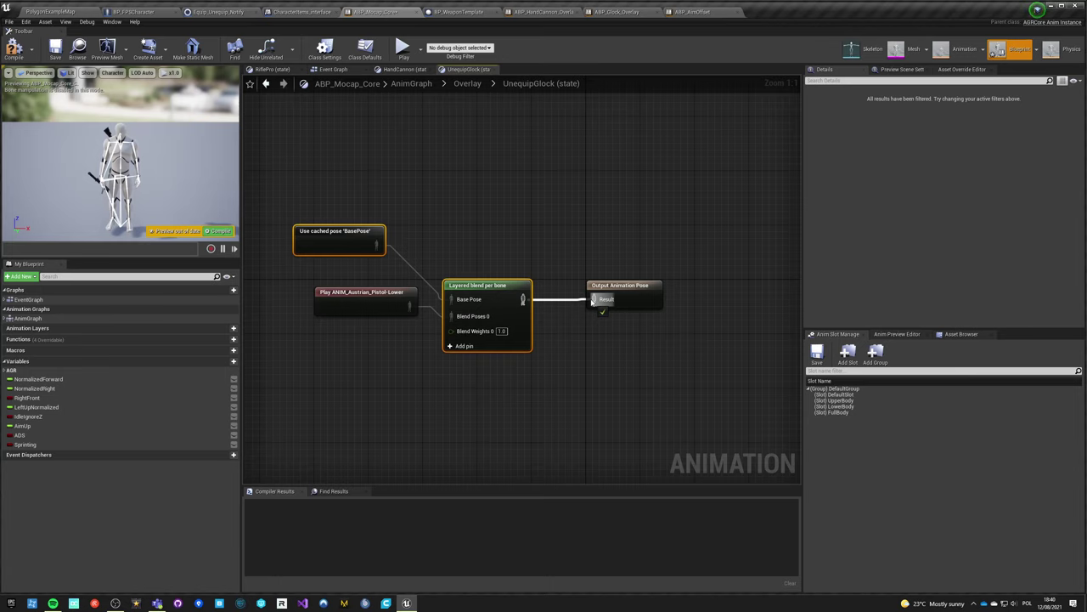
- In the EquipMp7 state, paste the BasePose and layered blend nodes and route the GermanSMG-Raise animation through Blend Poses 0
left_click(467, 84)
scroll(541, 254, "up", 1)
double_click(539, 258)
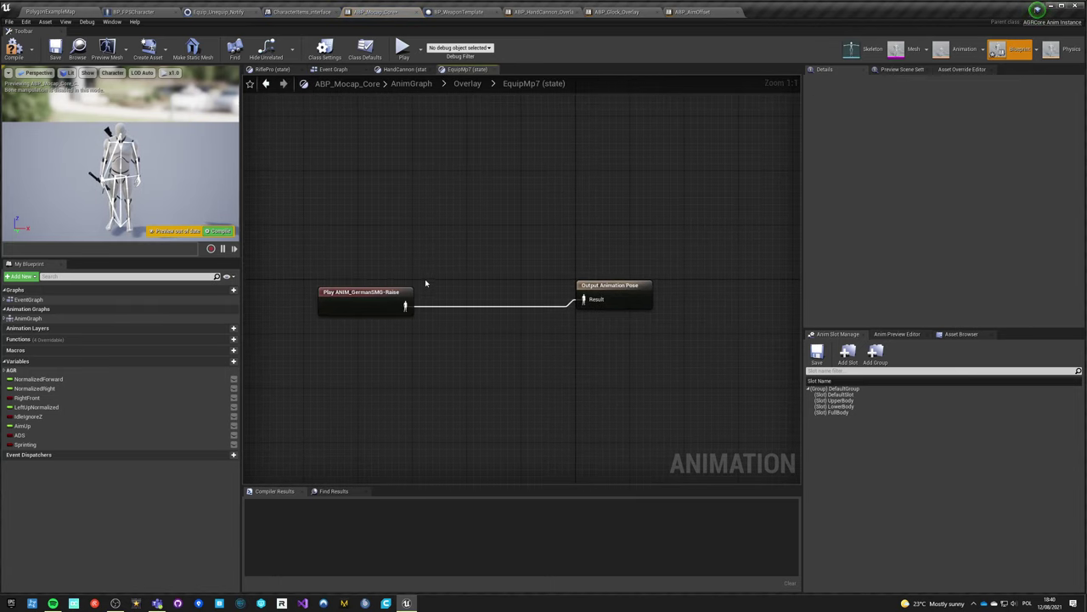
key("ctrl+v")
left_click_drag(526, 314, 465, 286)
left_click_drag(404, 306, 463, 319)
- In the UnequipMp7 state, paste the BasePose and layered blend nodes and blend the GermanSMG-Lower animation into the output pose
left_click(468, 83)
scroll(490, 280, "up", 3)
double_click(491, 288)
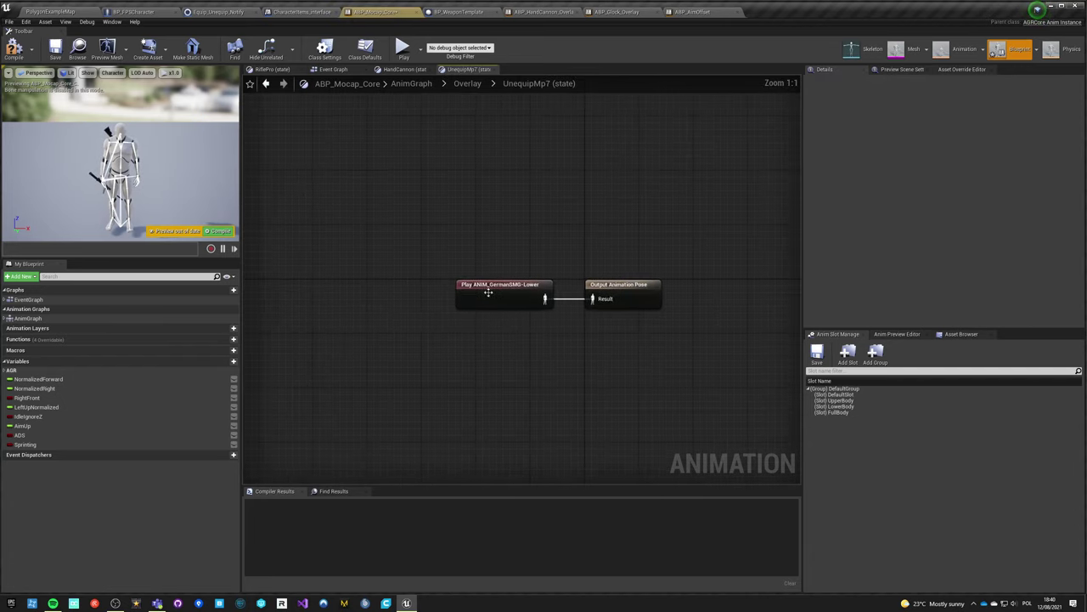
left_click_drag(546, 293, 386, 293)
left_click(406, 272)
key("ctrl+v")
left_click_drag(470, 309, 437, 296)
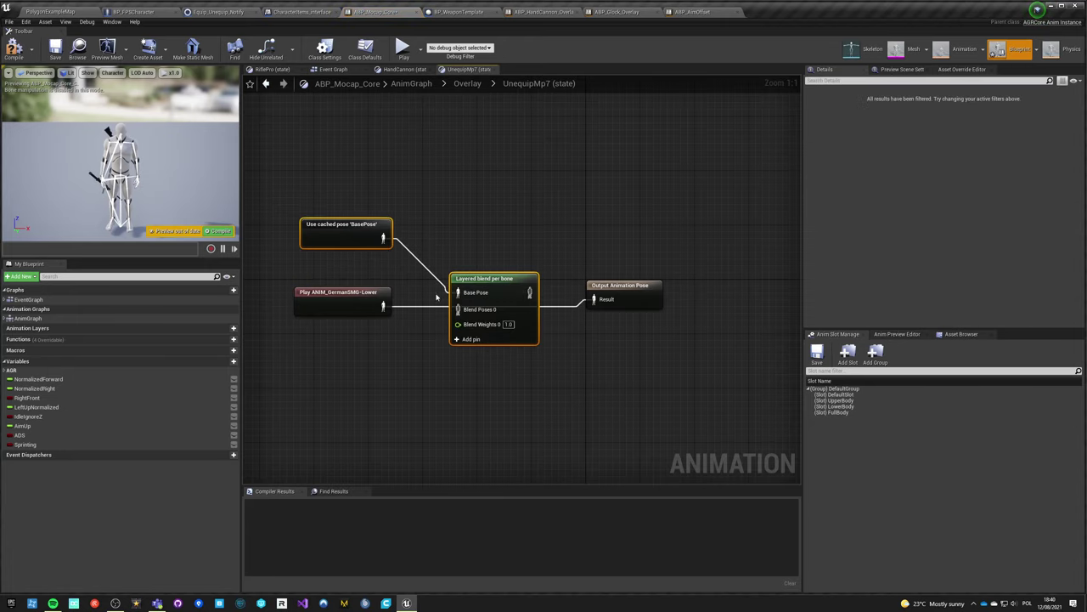
left_click_drag(593, 304, 594, 299)
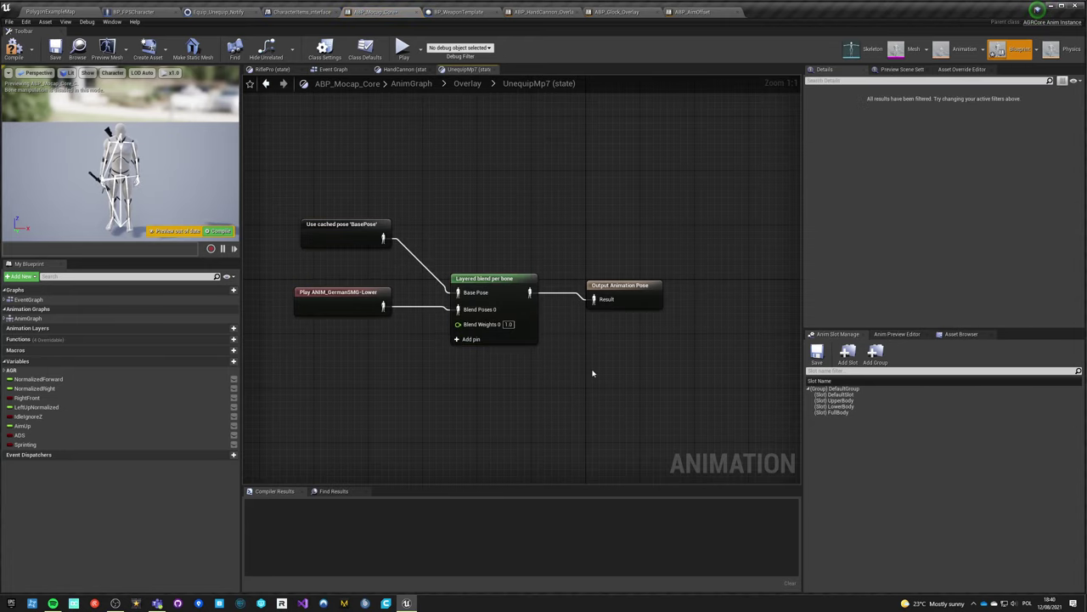
- In the EqipAk47 state, paste the BasePose and layered blend nodes and route the AK47-Raise animation through Blend Poses 0
left_click(468, 83)
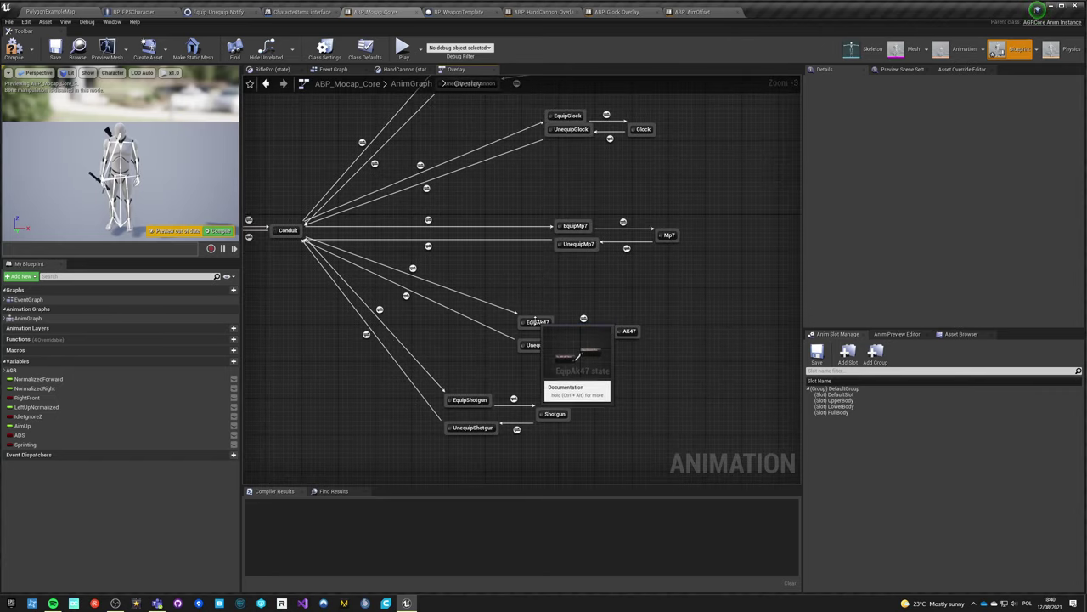
double_click(538, 322)
left_click_drag(478, 306, 319, 306)
left_click(401, 269)
key("ctrl+v")
left_click_drag(493, 298, 465, 270)
left_click_drag(368, 306, 471, 304)
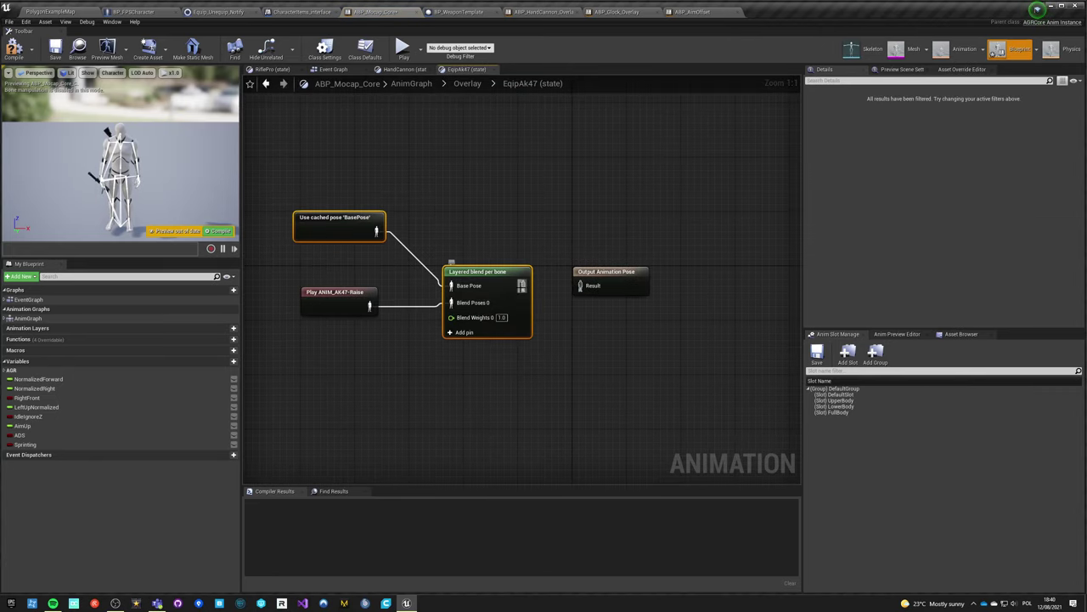
- In the UnequipAk47 state, paste the BasePose and layered blend nodes and blend the AK47-Lower animation into the output pose
left_click(467, 83)
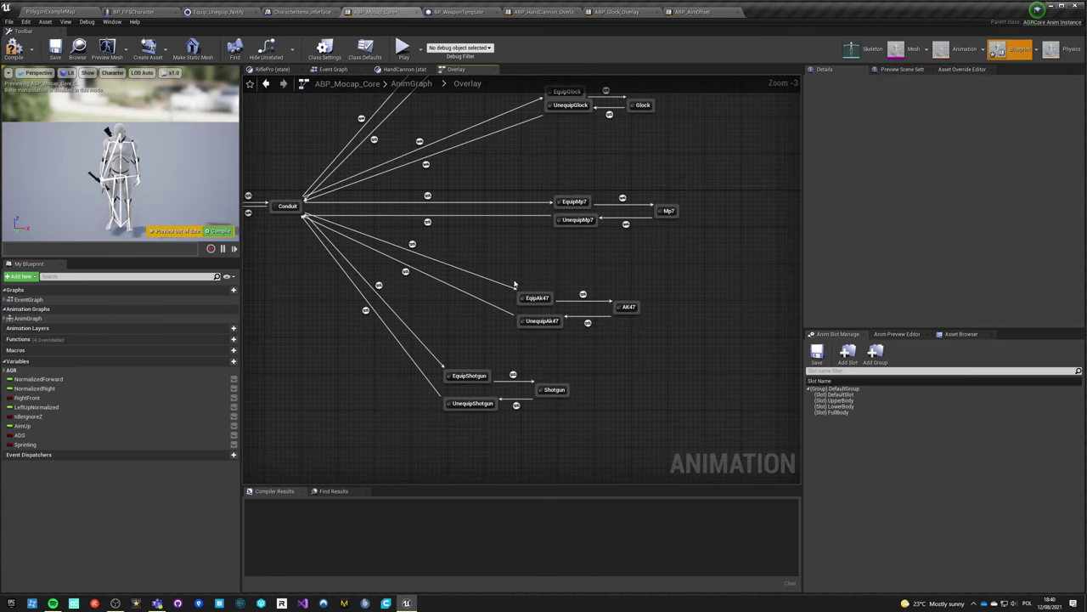
double_click(538, 322)
left_click_drag(459, 255, 314, 267)
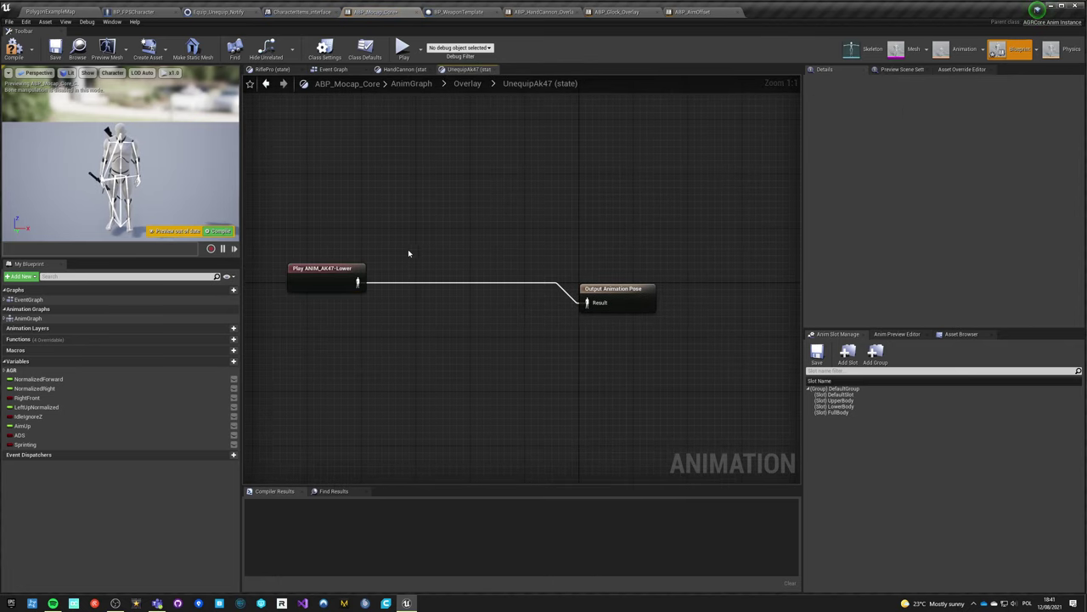
key("ctrl+v")
left_click_drag(464, 274, 438, 261)
left_click_drag(357, 282, 592, 265)
left_click(474, 117)
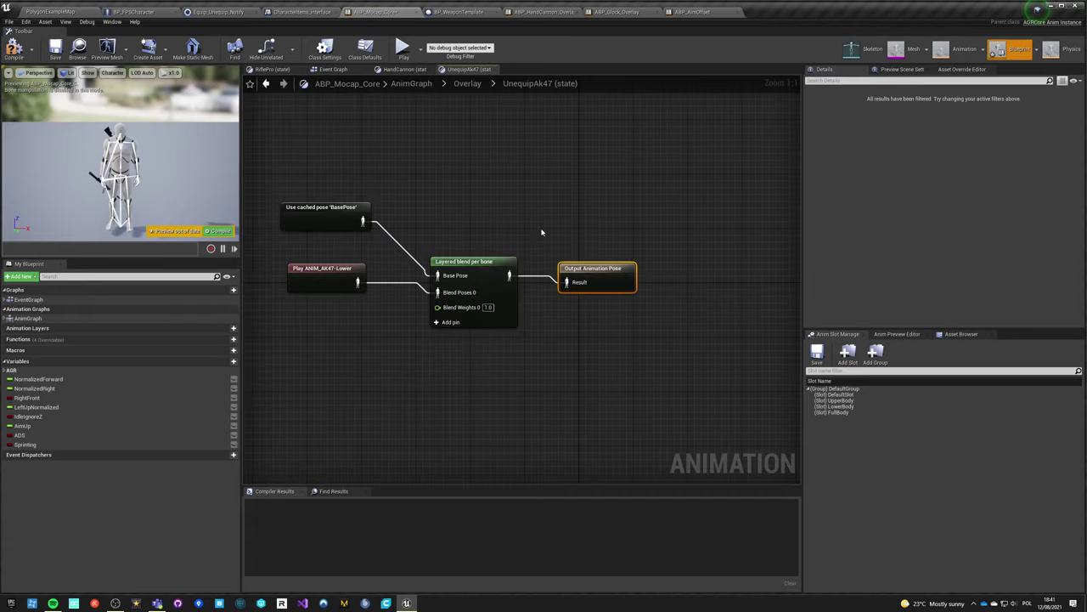
- In the EquipShotgun state, paste the BasePose and layered blend nodes between the raise animation and the output pose and wire them
left_click(467, 84)
right_click_drag(607, 264, 629, 330)
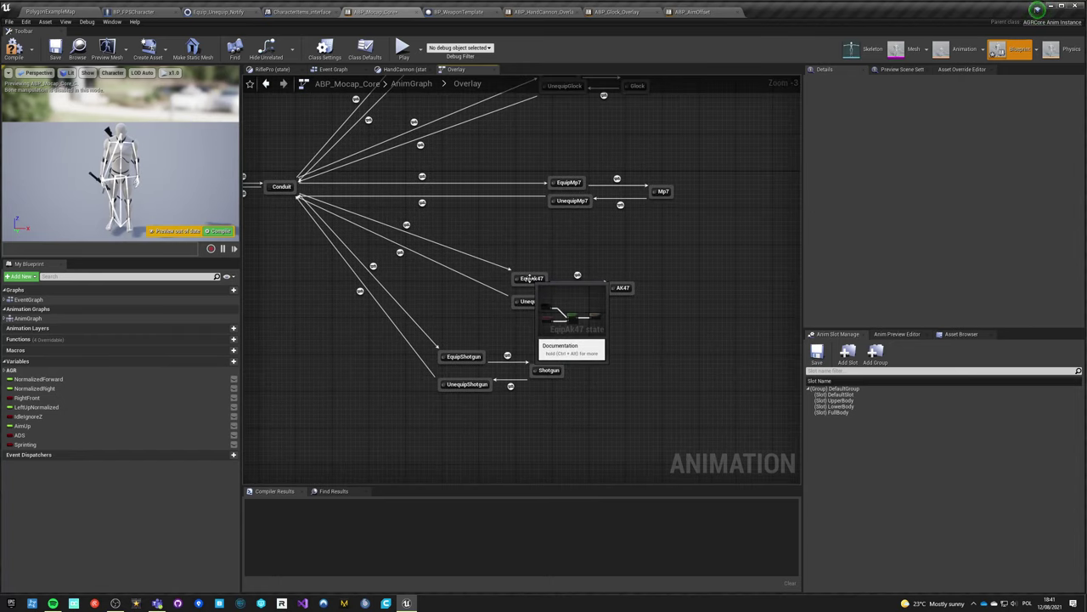
double_click(463, 356)
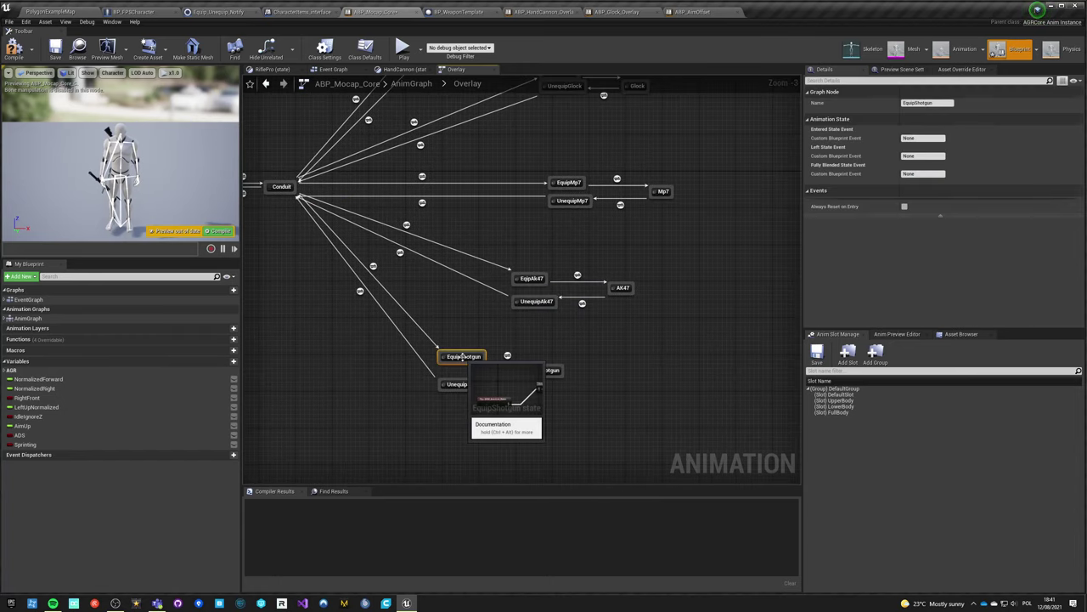
left_click_drag(478, 317, 465, 296)
left_click(387, 239)
key("ctrl+v")
left_click_drag(535, 280, 608, 279)
- In the UnequipShotgun state, paste the BasePose and layered blend nodes, wire the American_Lower animation through them to the output, and compile the blueprint
left_click(467, 83)
right_click_drag(561, 361, 433, 183)
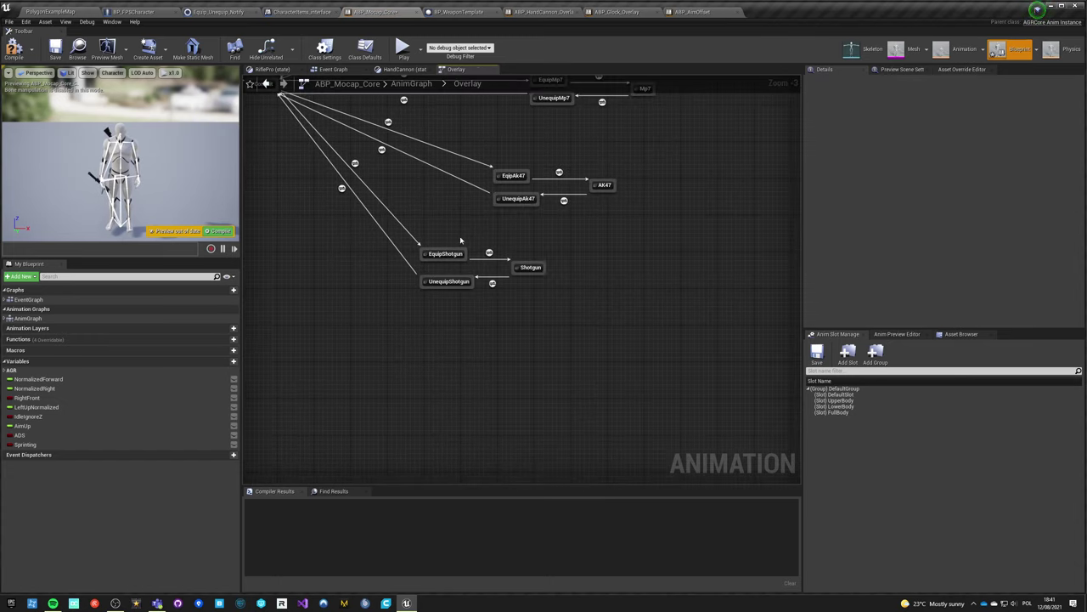
double_click(461, 284)
left_click(362, 230)
left_click_drag(489, 315, 450, 289)
key("ctrl+v")
left_click_drag(515, 272, 608, 272)
left_click(301, 129)
left_click(19, 53)
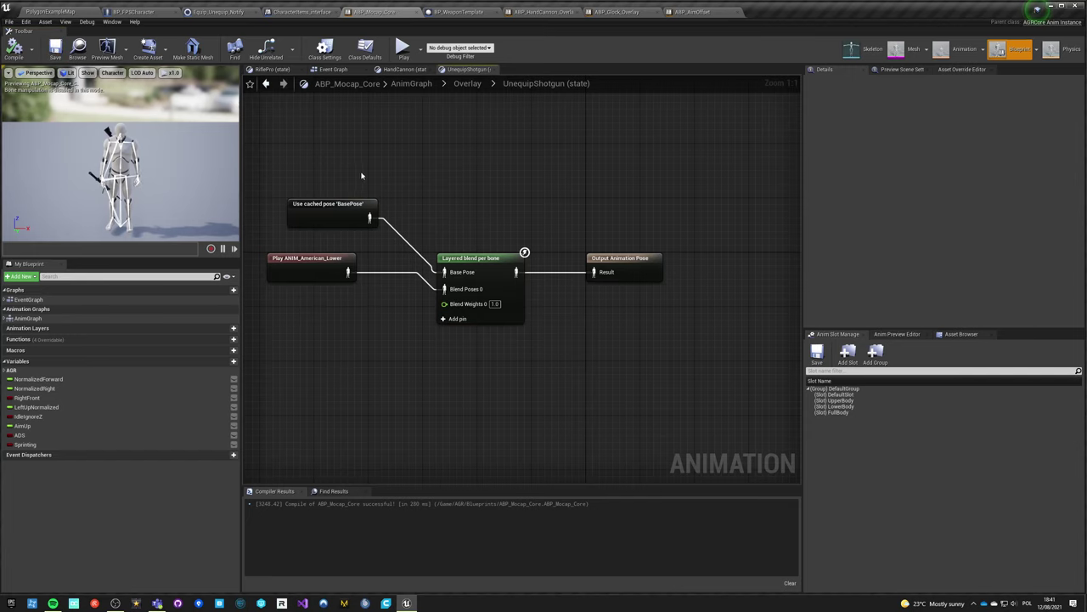
- Play-test PolygonExampleMap in full screen, picking up and swapping the Hand Cannon and Glock to check their equip animations
left_click(51, 11)
left_click(567, 39)
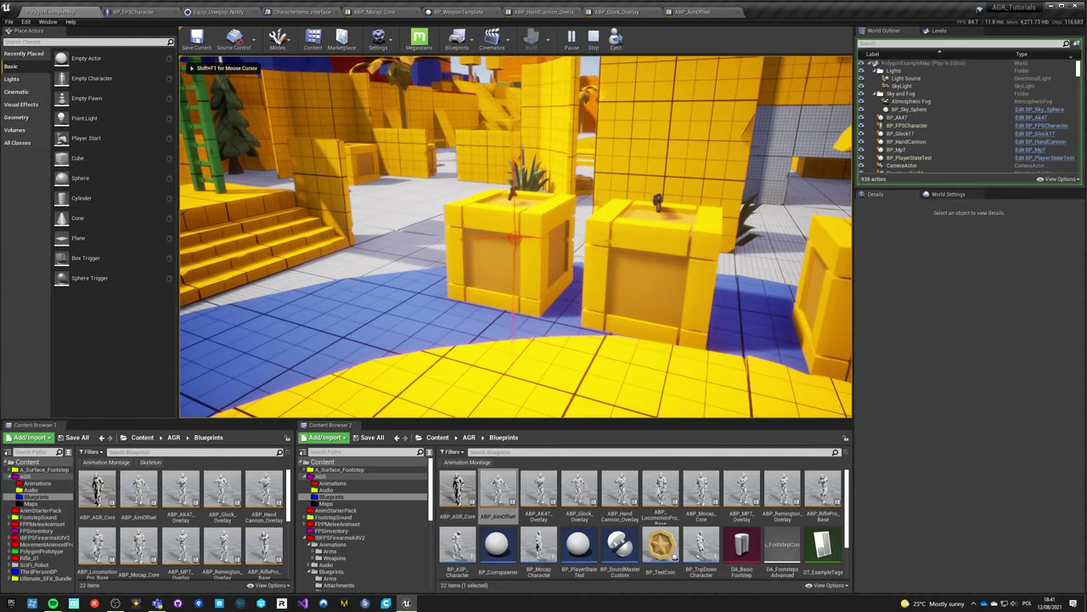
key("F11")
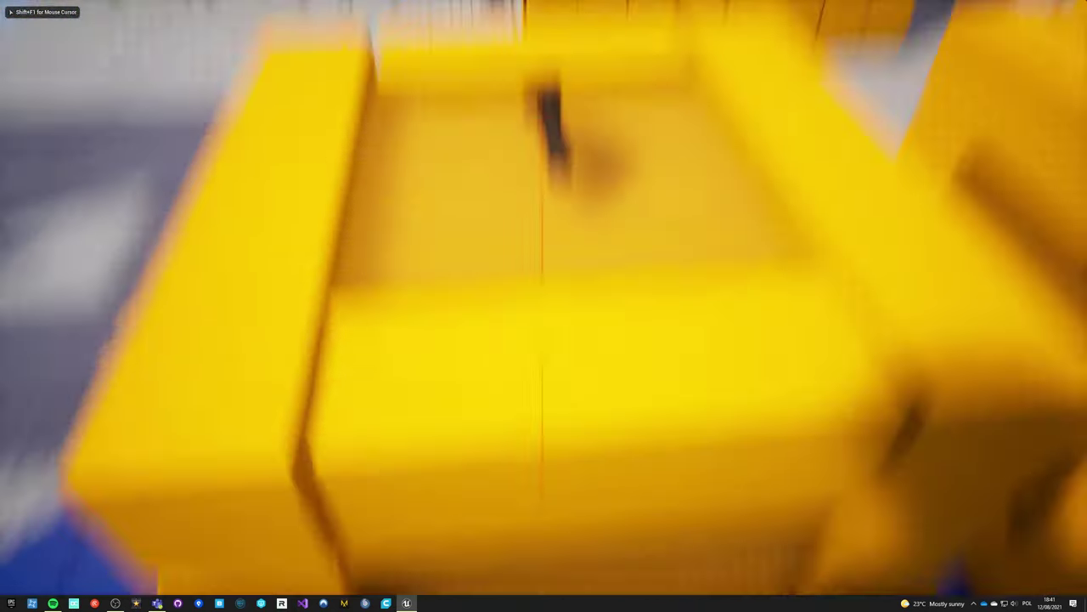
key("e")
key("s")
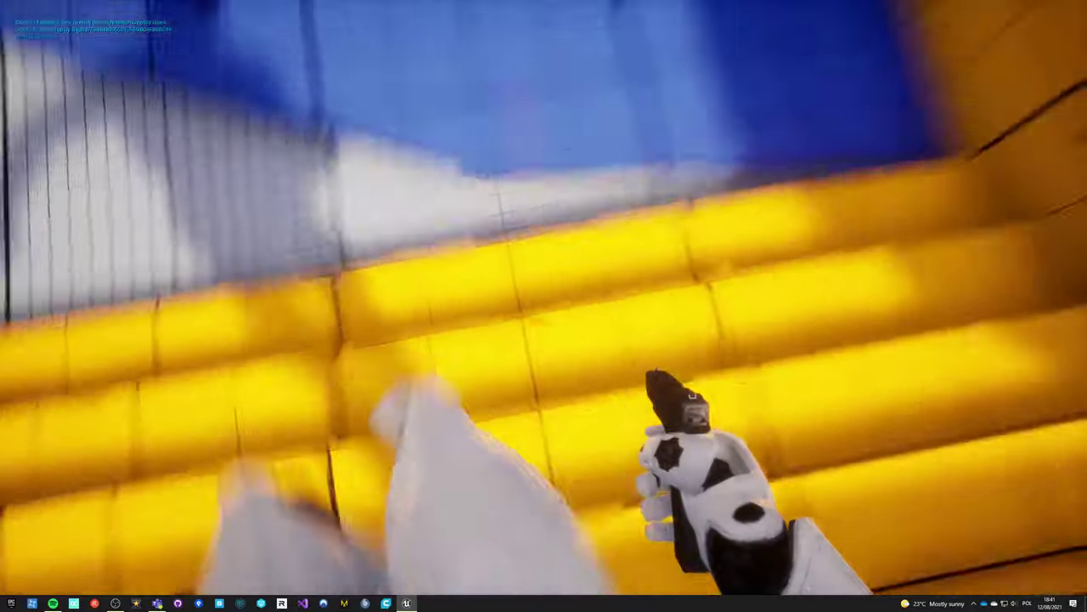
key("w")
key("e")
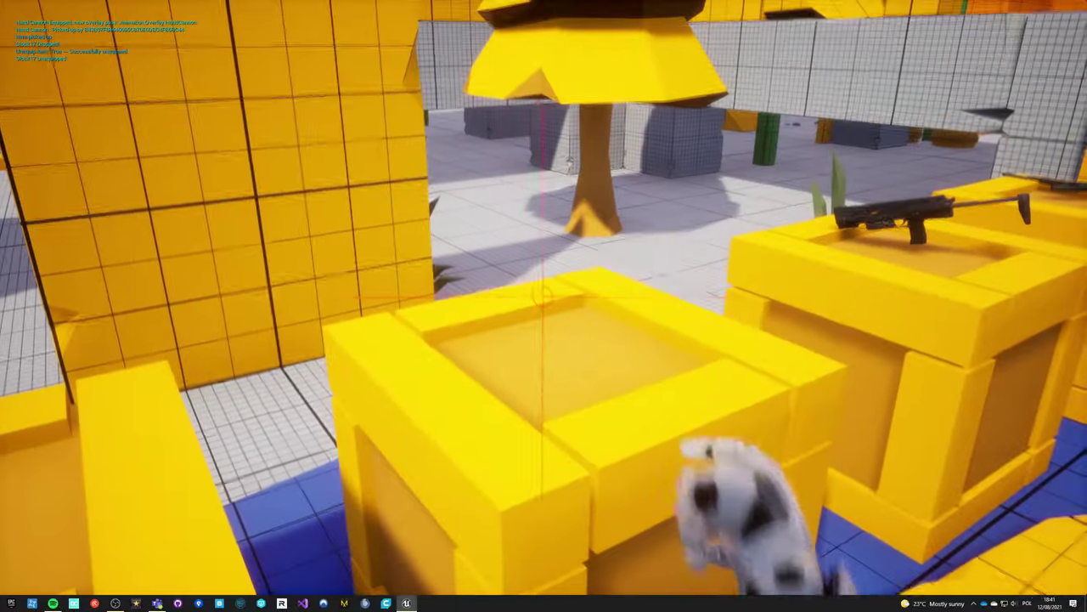
key("w")
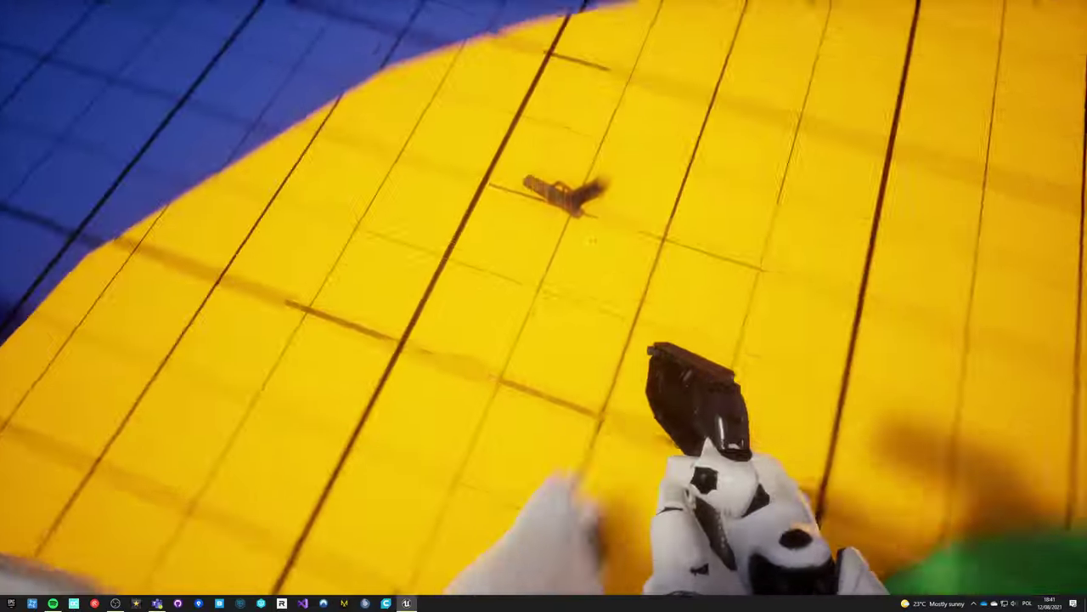
key("e")
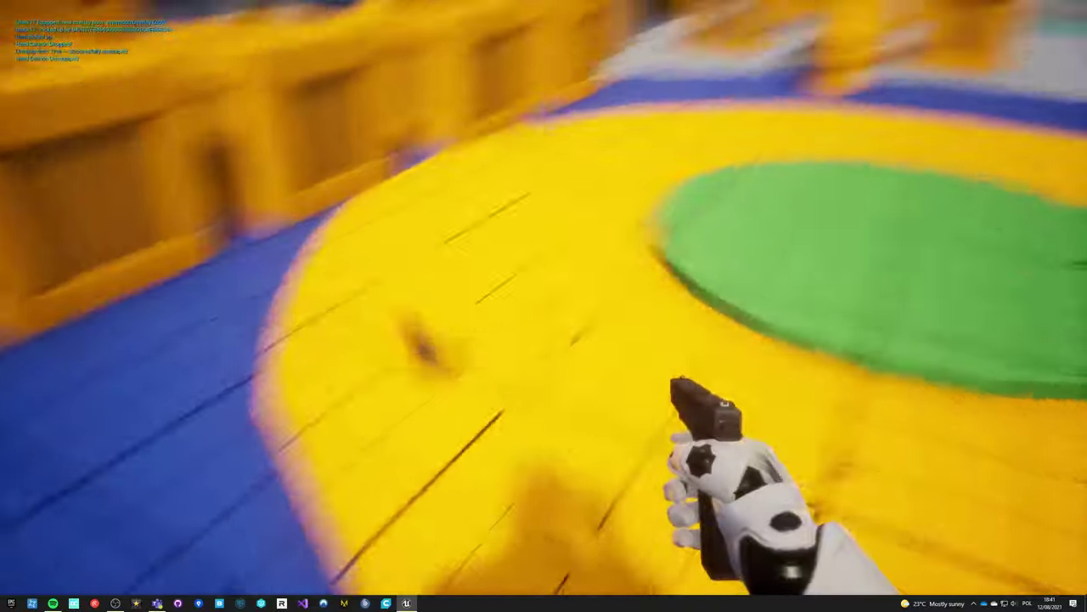
key("e")
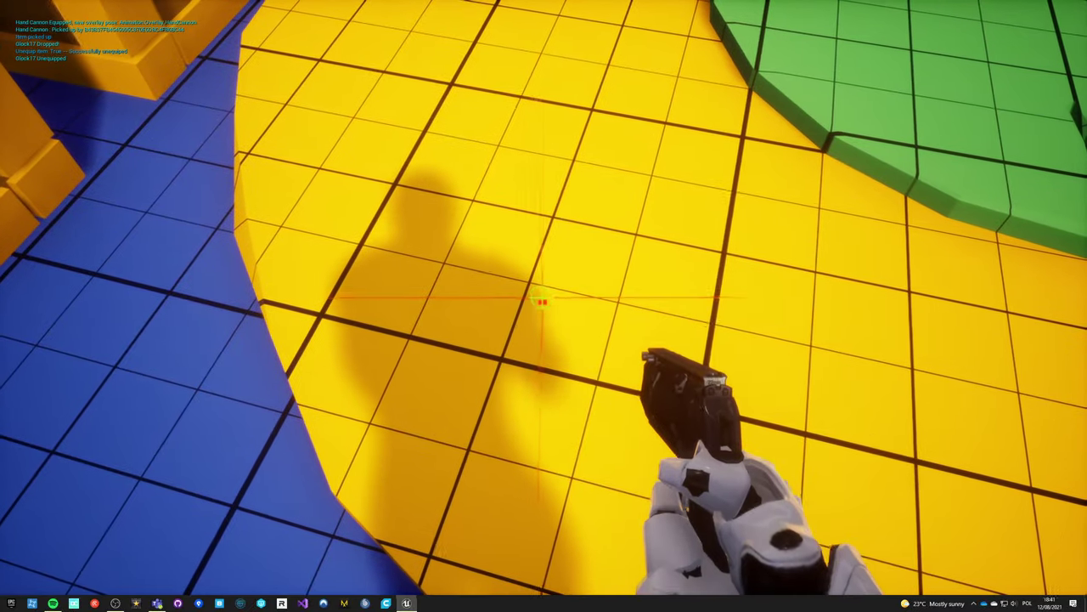
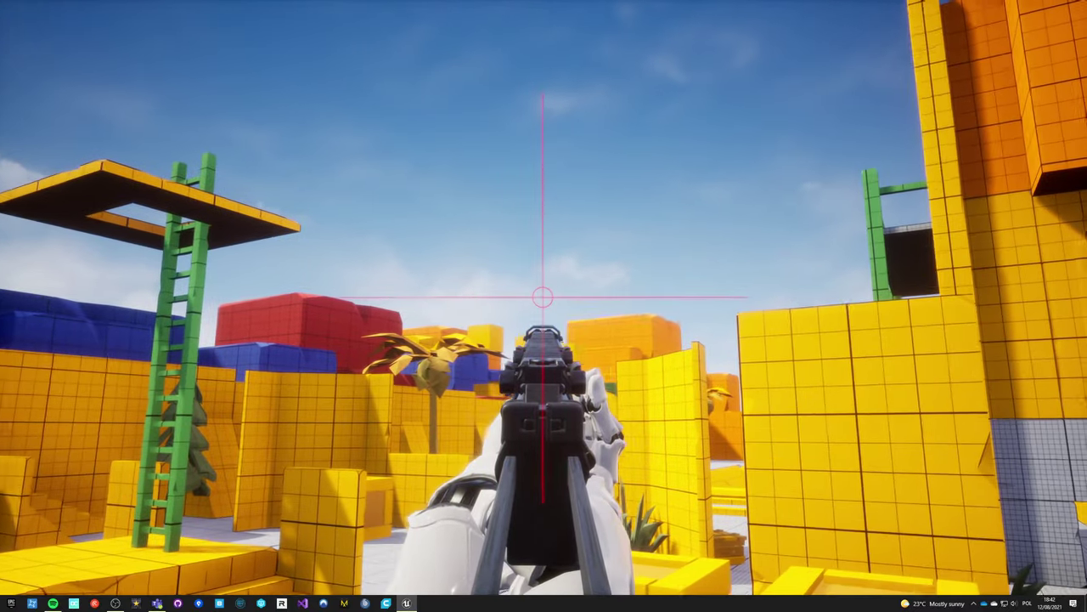
- Walk around the map with the weapon aimed to check its sight view, and end the full-screen play session
key("s")
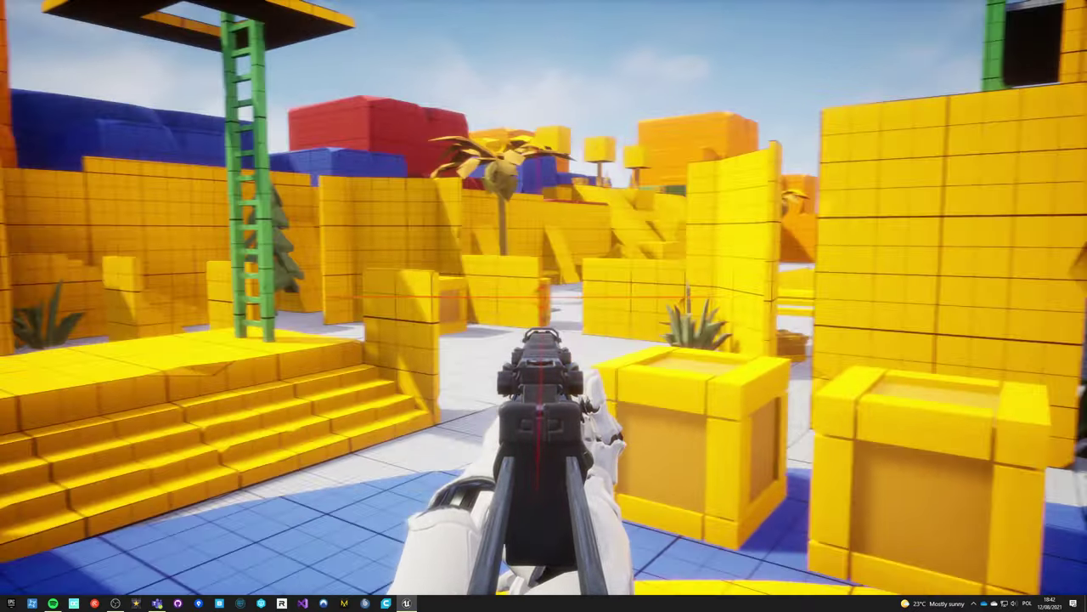
key("w")
key("a")
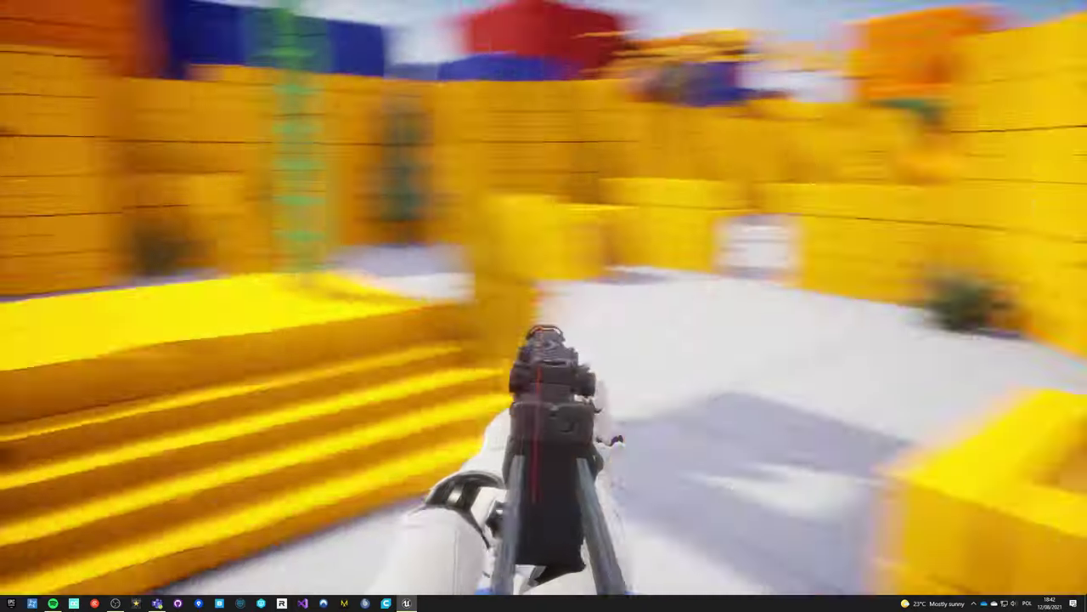
key("d")
key("Escape")
key("Escape")
key("F11")
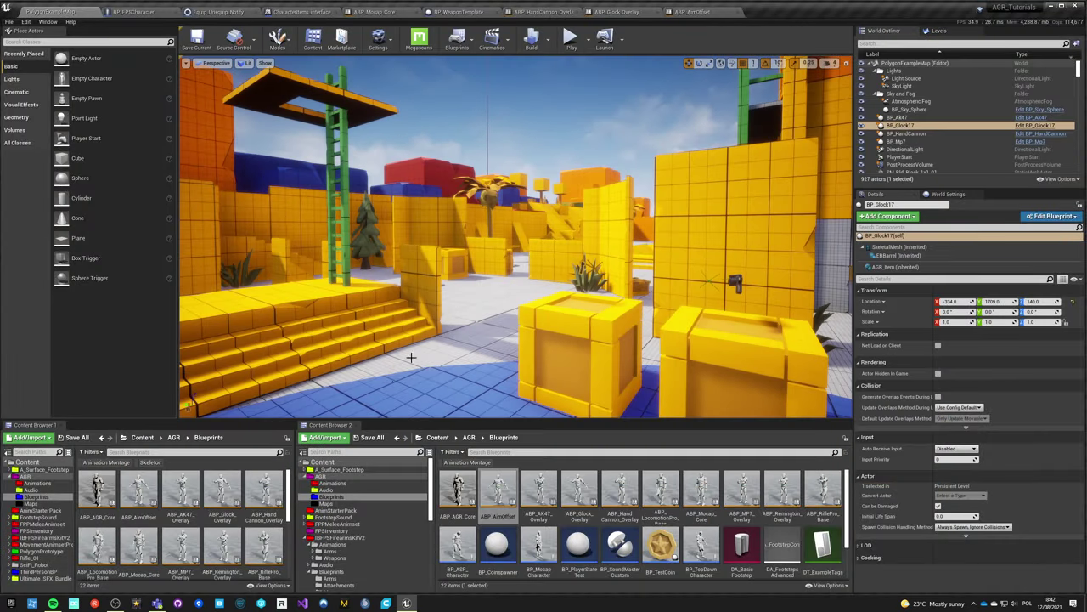
- Open the BP_Mp7 blueprint from the FPSInventory content folder
left_click(440, 437)
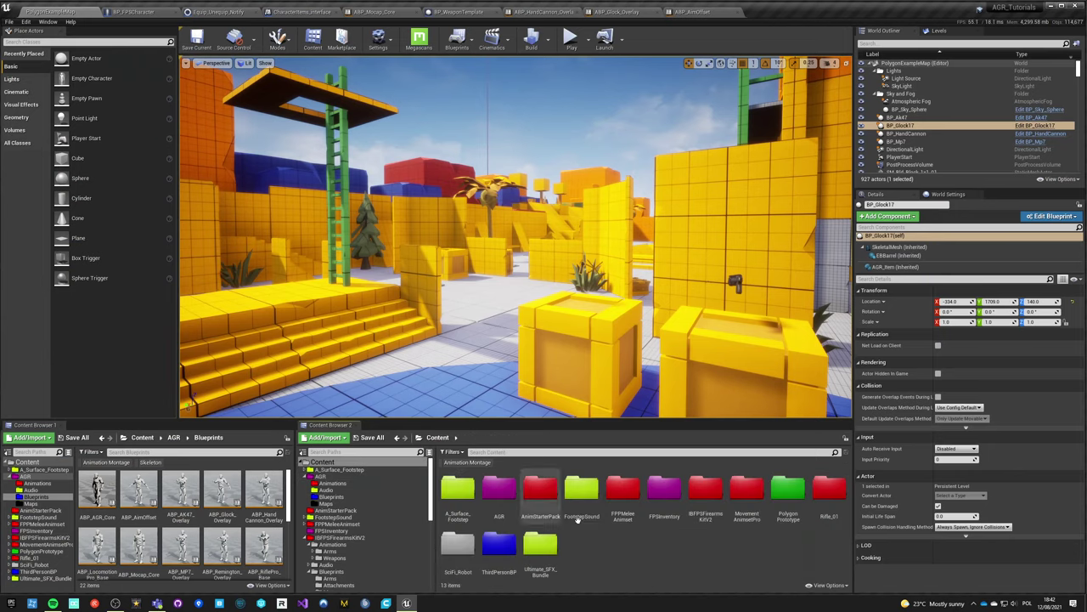
double_click(662, 491)
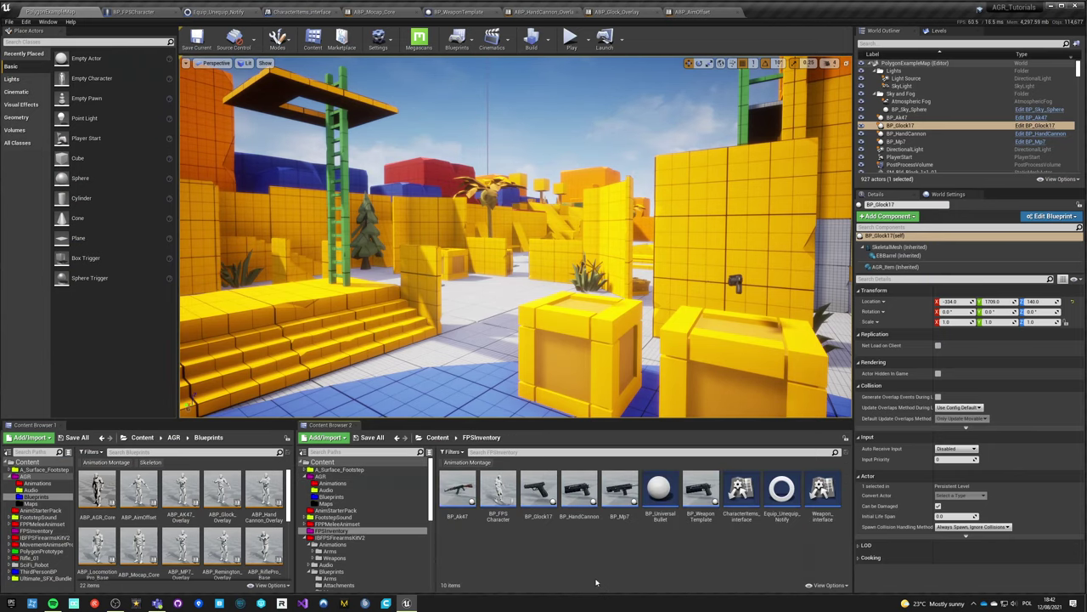
double_click(620, 491)
- Add a Static Mesh component under BP_Mp7's SkeletalMesh and name it Ironsight
left_click(44, 66)
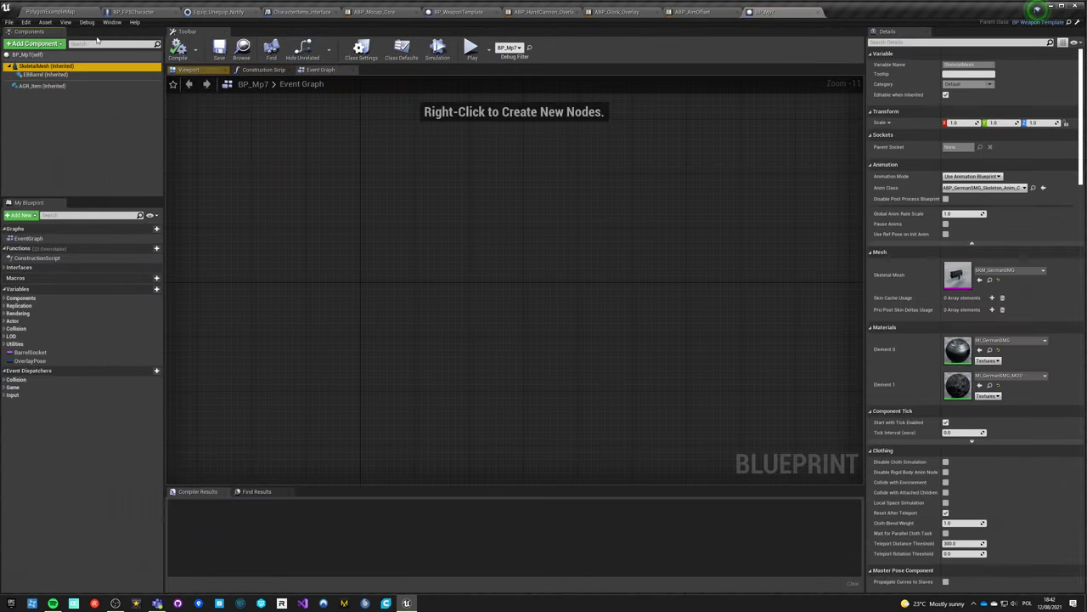
left_click(35, 43)
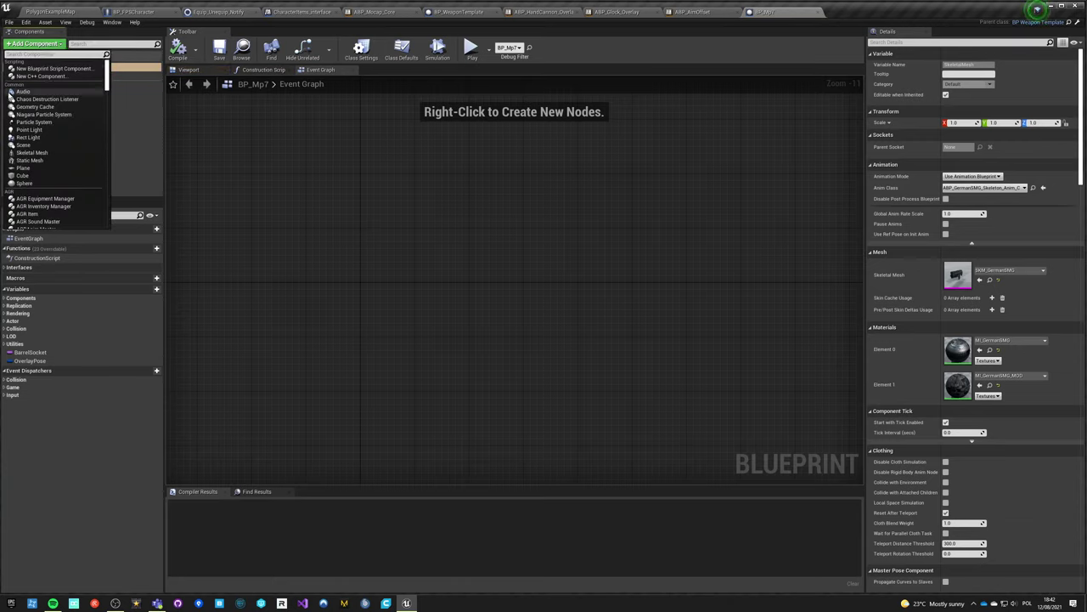
left_click(38, 161)
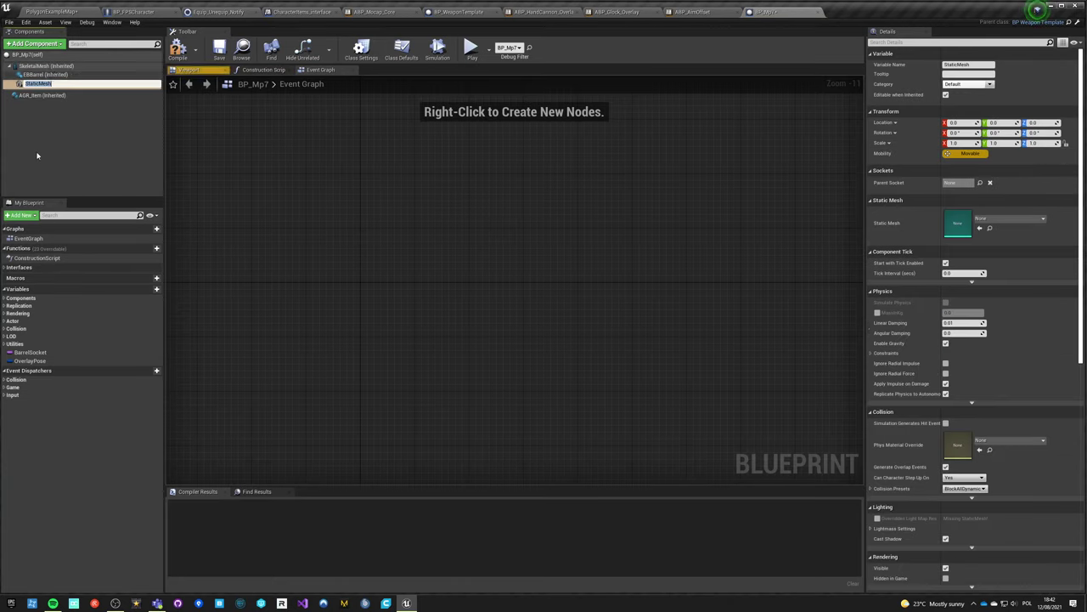
type("Ironsight")
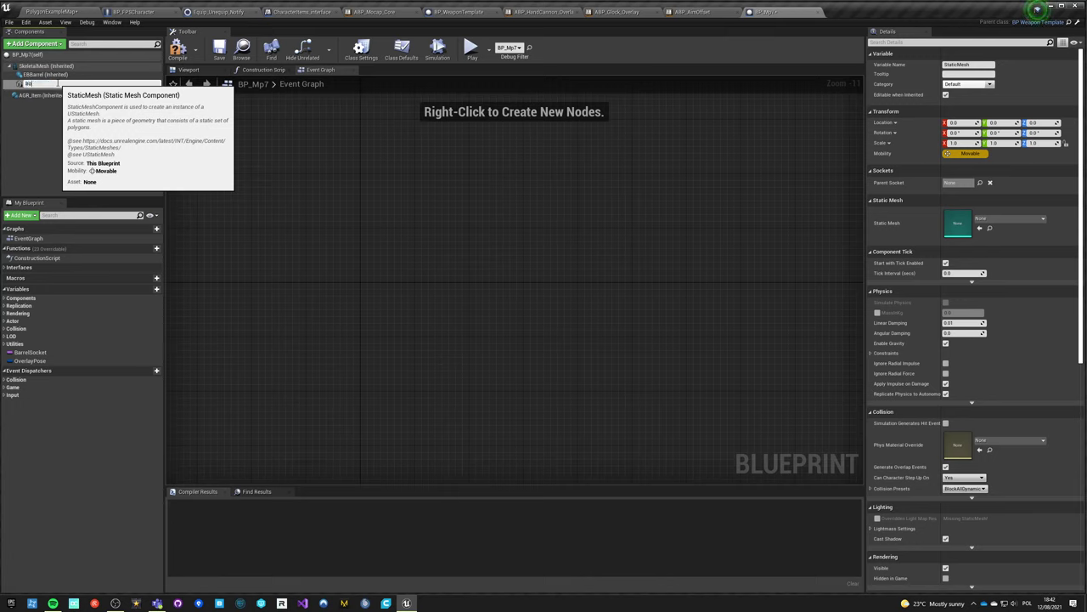
- Assign the SM_GermanSMG_Ironsights static mesh to the Ironsight component and compile BP_Mp7
key("Return")
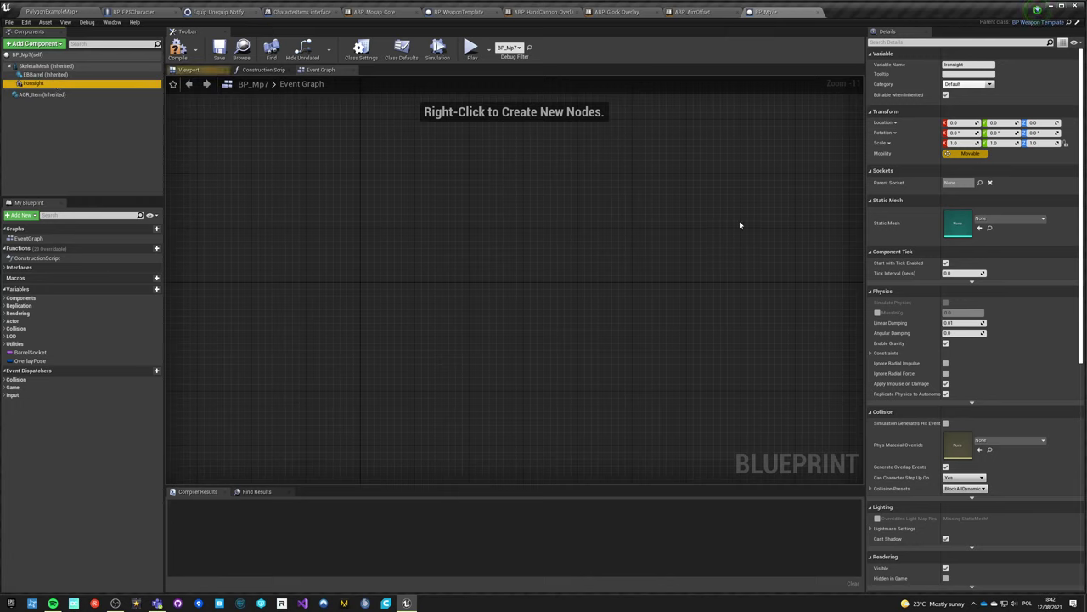
left_click(1011, 219)
type("gernal i")
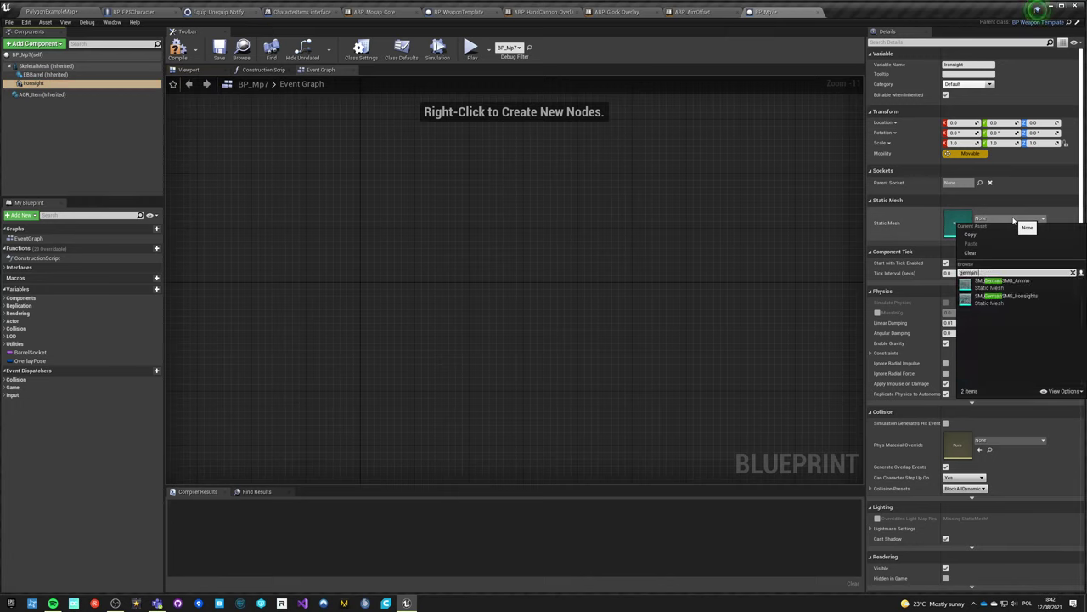
left_click(1022, 299)
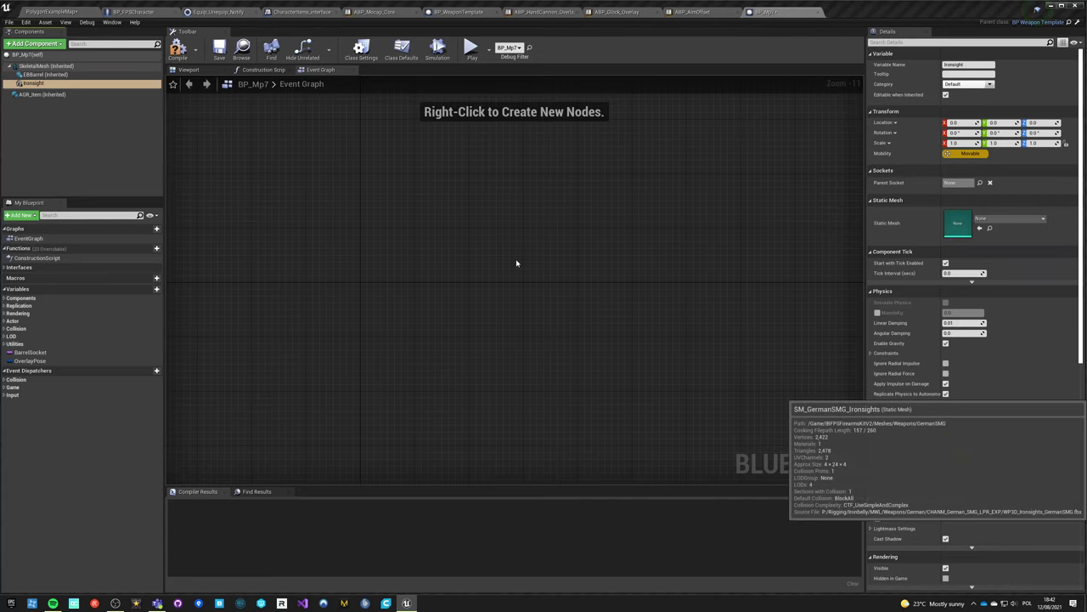
left_click(177, 50)
- Attach the Ironsight component to the weapon's IronSight parent socket and compile the blueprint
left_click(190, 70)
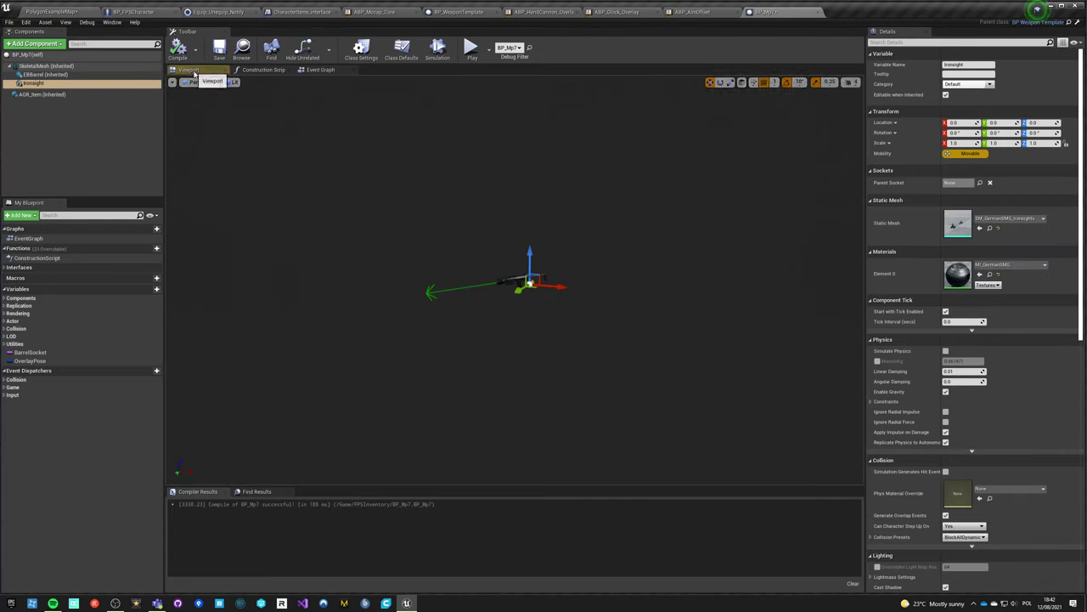
scroll(459, 335, "up", 10)
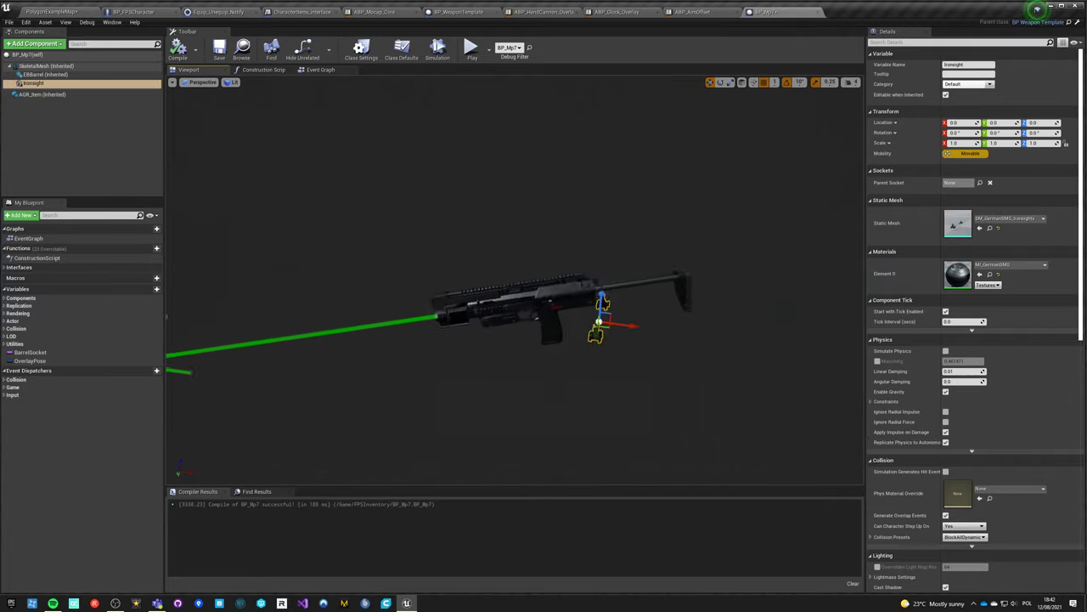
scroll(714, 245, "down", 2)
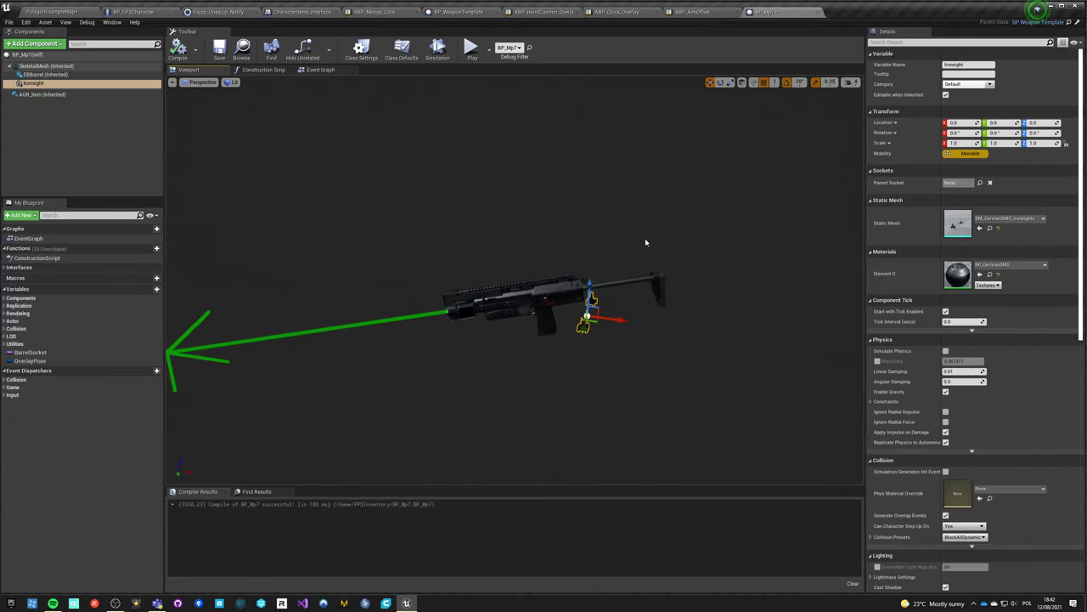
left_click(978, 182)
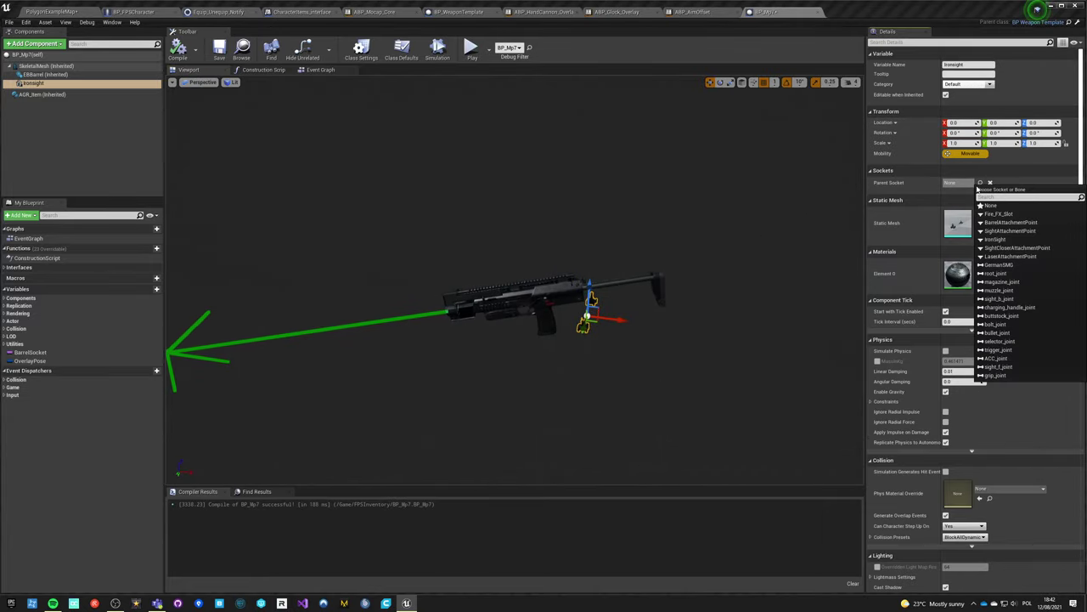
type("iron")
left_click(996, 210)
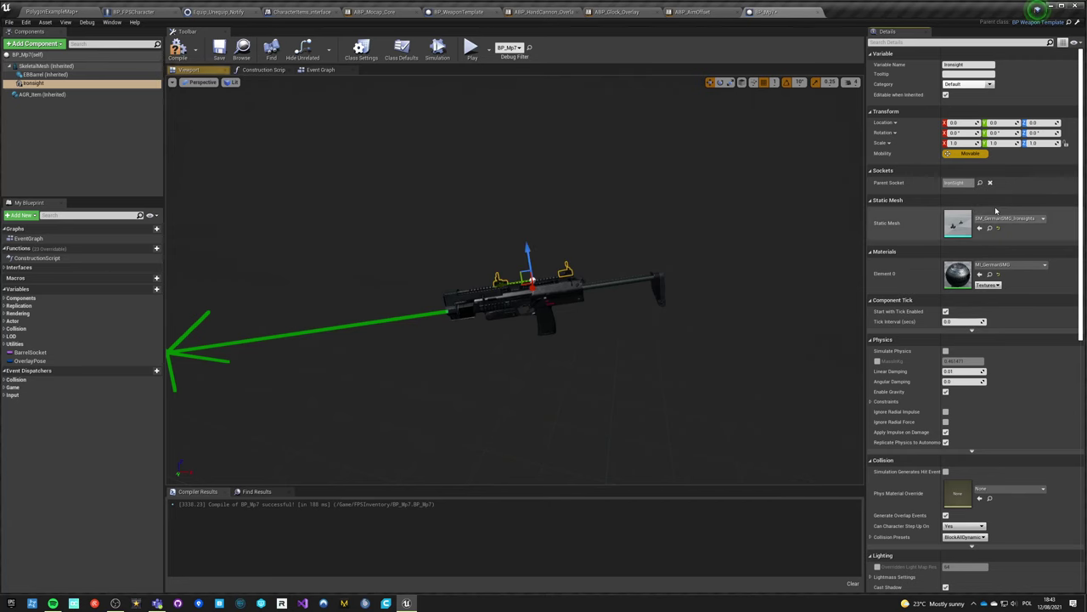
left_click(178, 49)
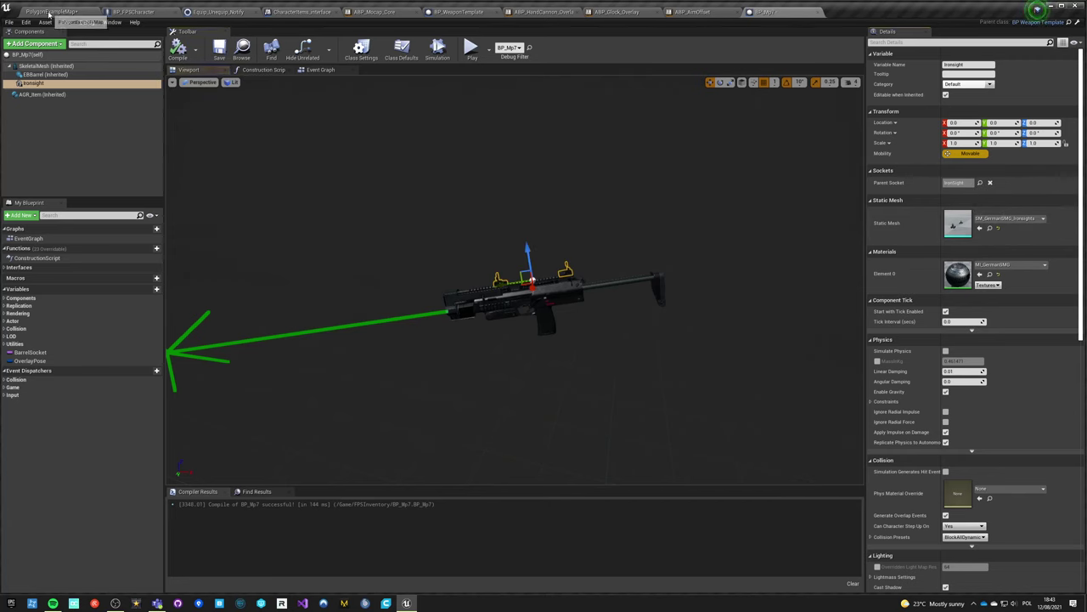
- Play-test PolygonExampleMap in full screen, swapping between the Hand Cannon and AK-47, and end the session
left_click(50, 13)
left_click(573, 39)
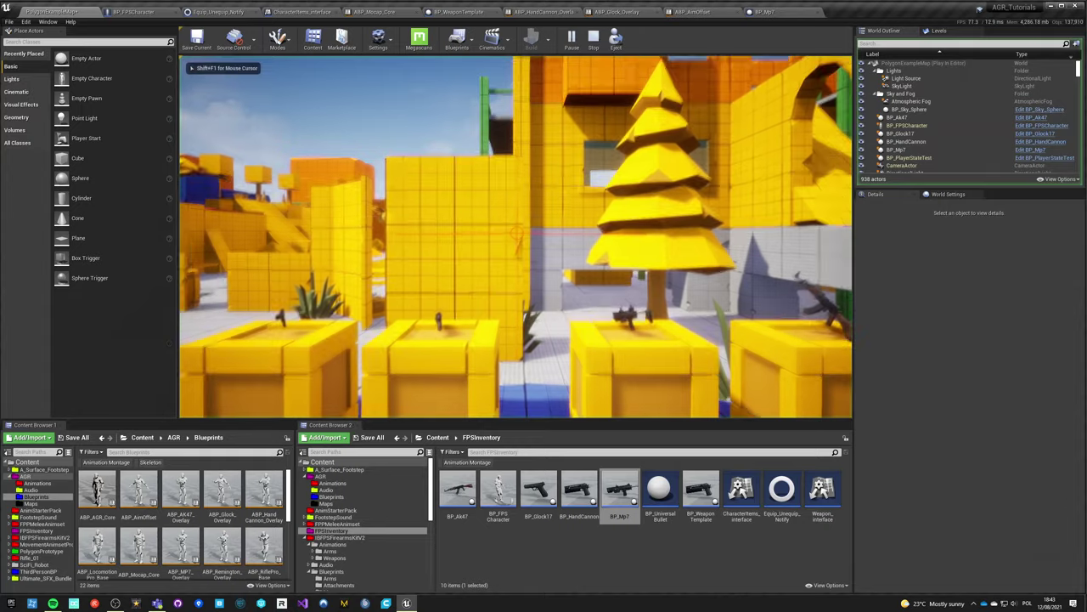
key("F11")
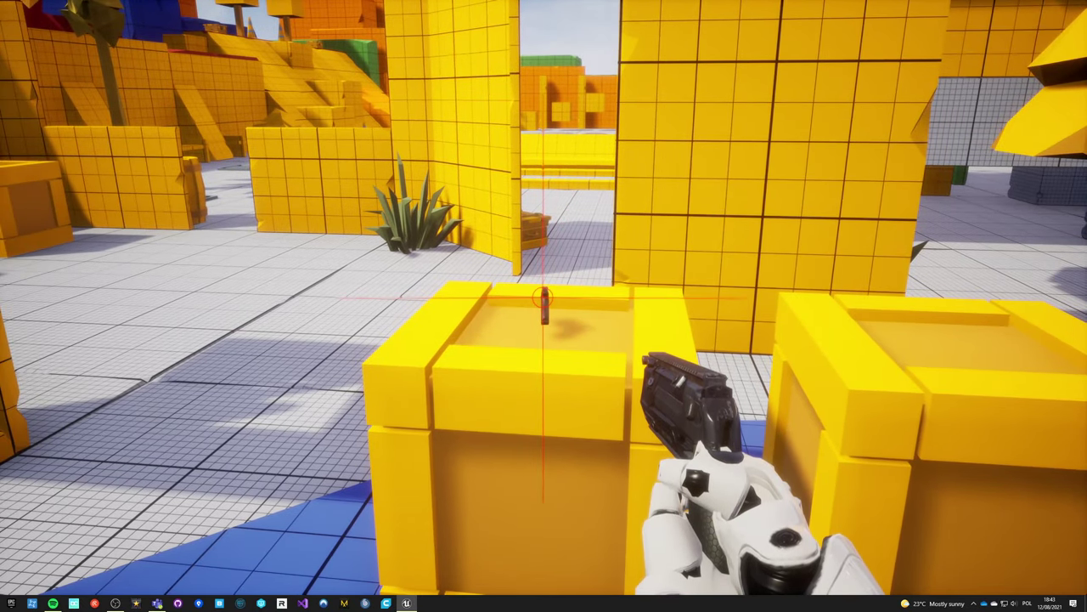
key("1")
key("2")
key("1")
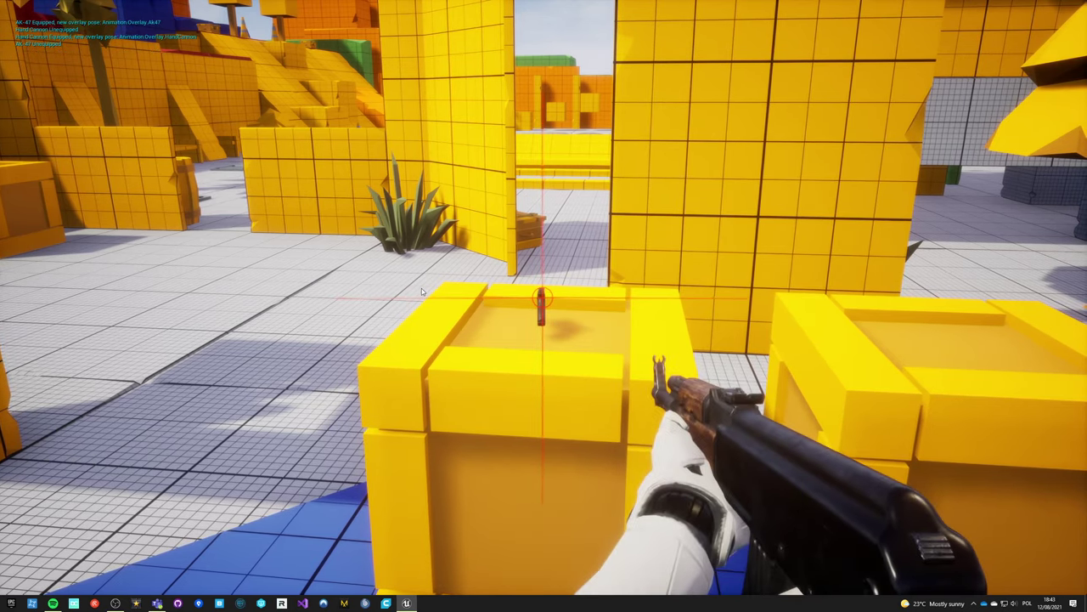
key("Escape")
key("F11")
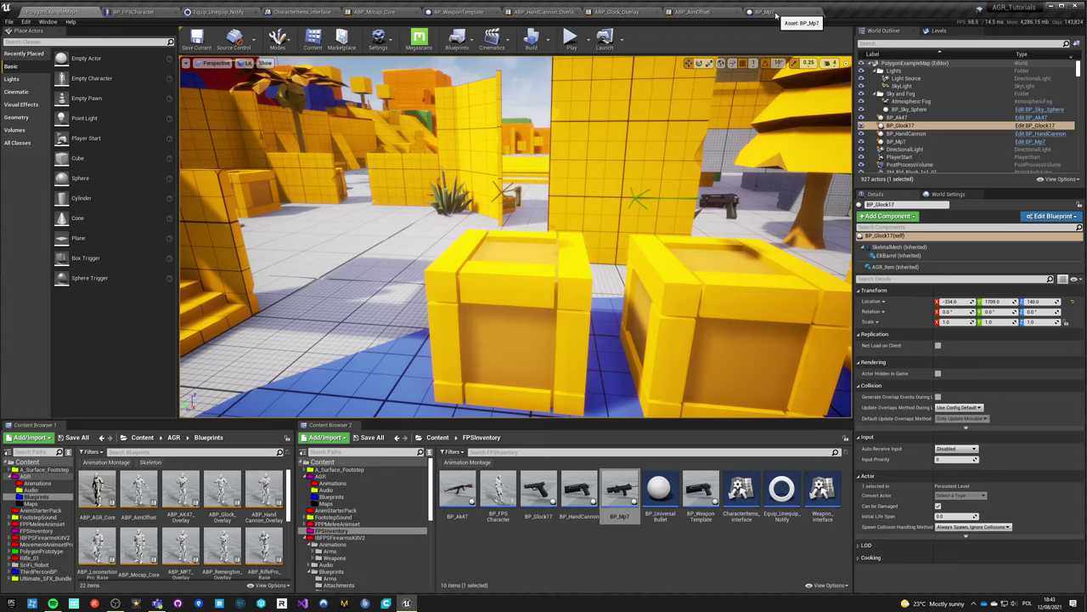
- Open BP_WeaponTemplate's event graph and examine the equip and unequip event chains
left_click(459, 12)
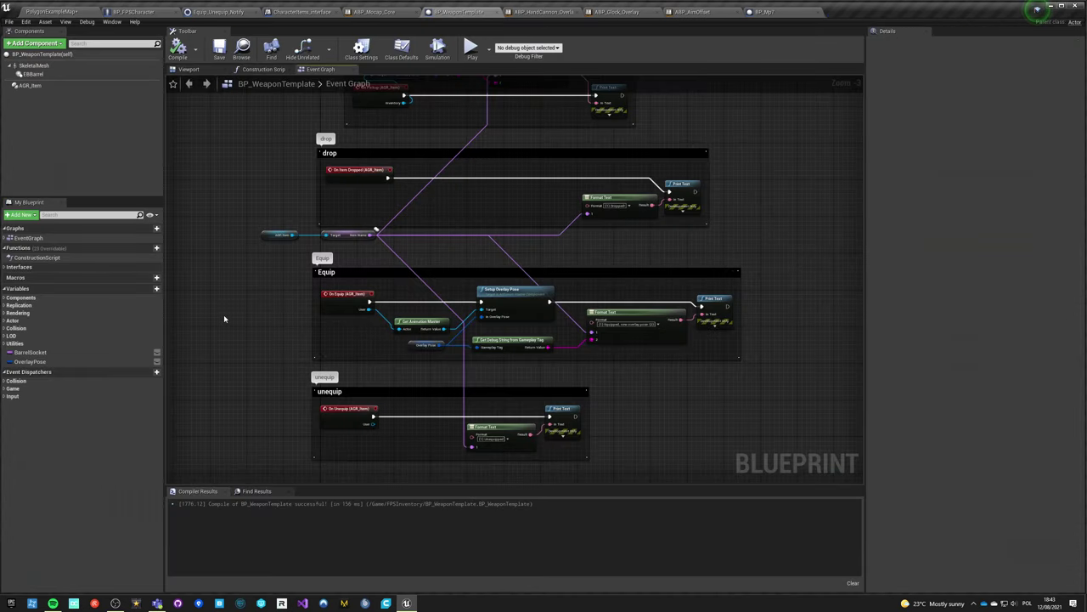
right_click_drag(399, 433, 283, 310)
scroll(391, 323, "up", 3)
right_click_drag(451, 353, 389, 374)
right_click_drag(486, 335, 595, 345)
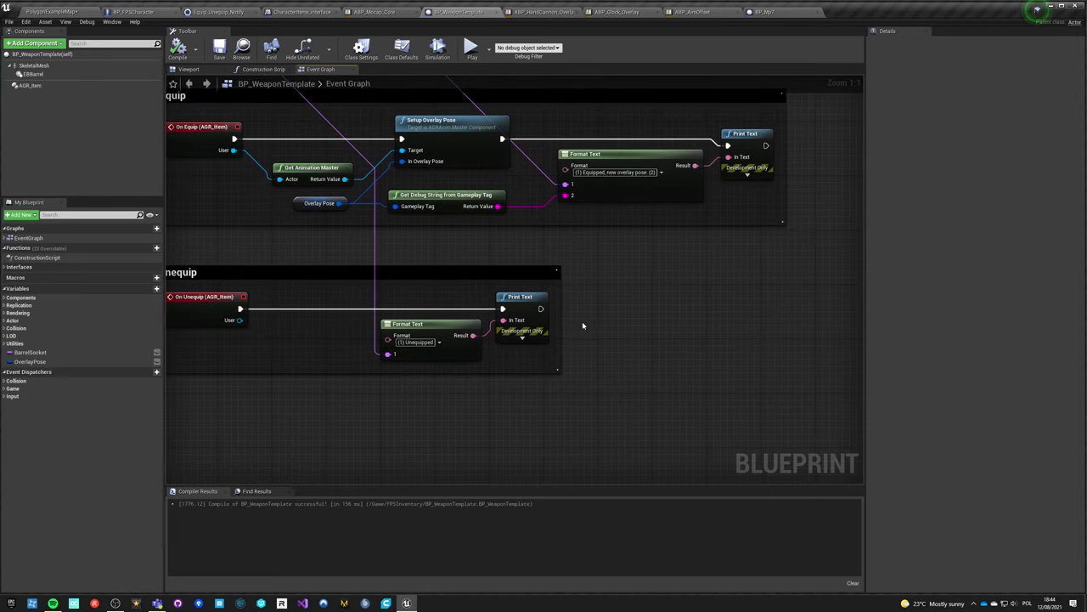
right_click_drag(598, 322, 547, 322)
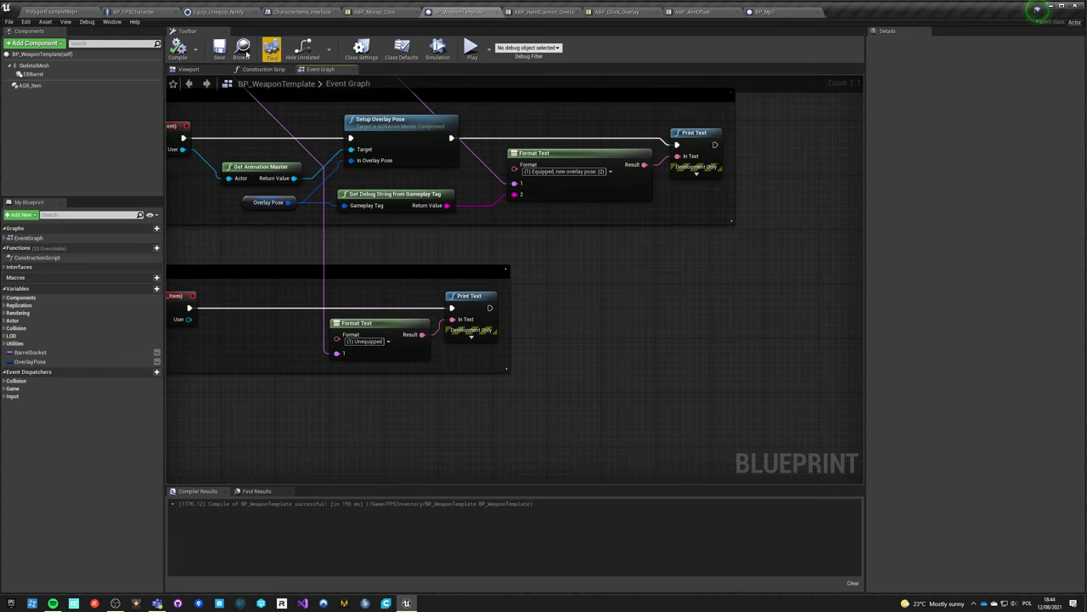
- Copy the AttachActorToComponent node from Equip_Unequip_Notify into BP_WeaponTemplate's event graph beside the unequip section
left_click(218, 13)
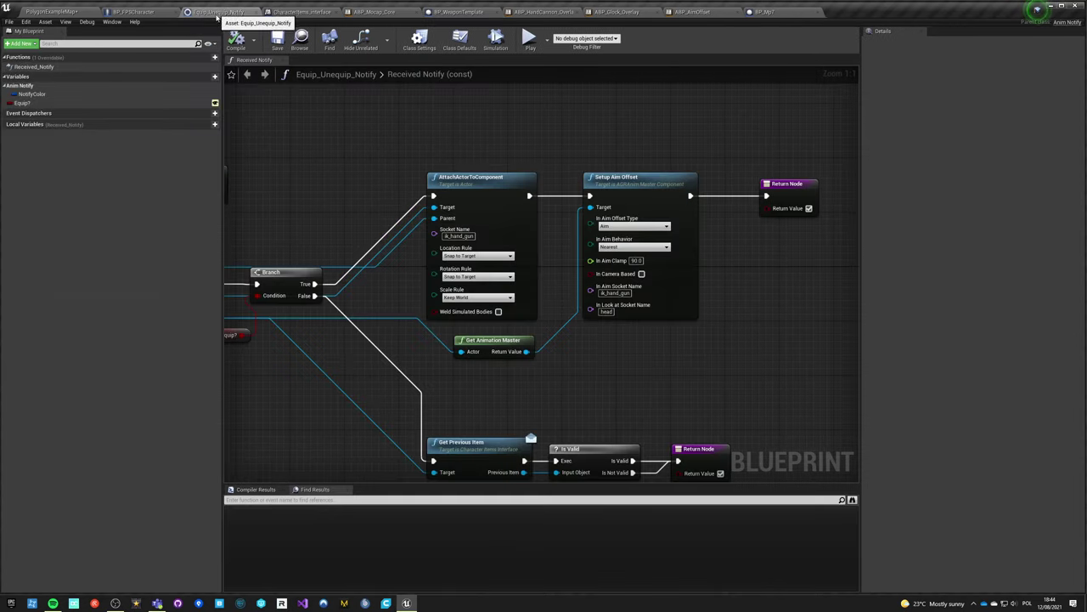
right_click_drag(529, 428, 570, 433)
left_click_drag(463, 133, 546, 257)
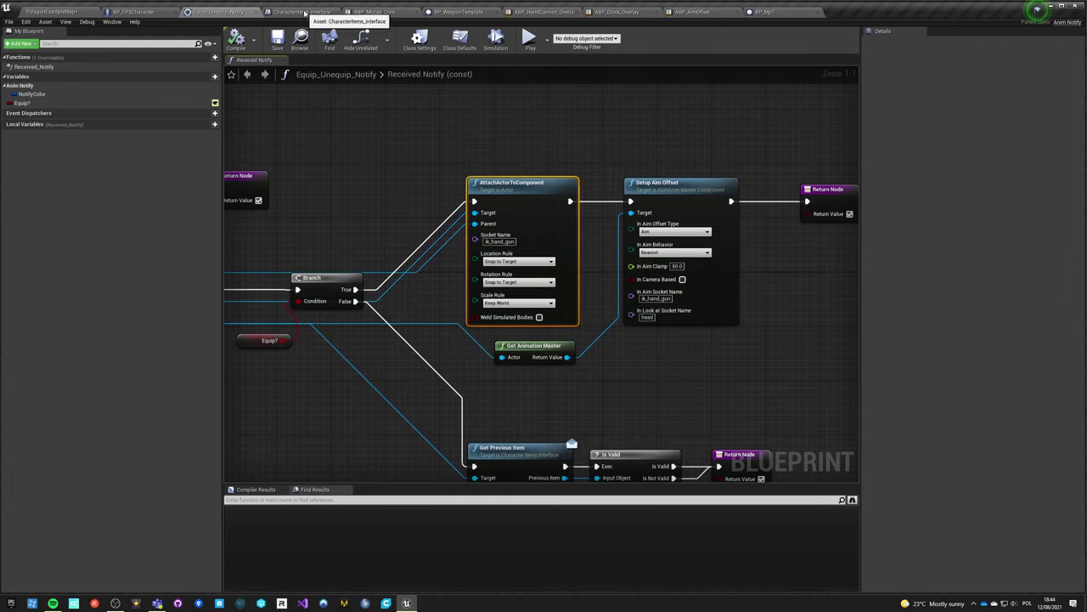
left_click(299, 12)
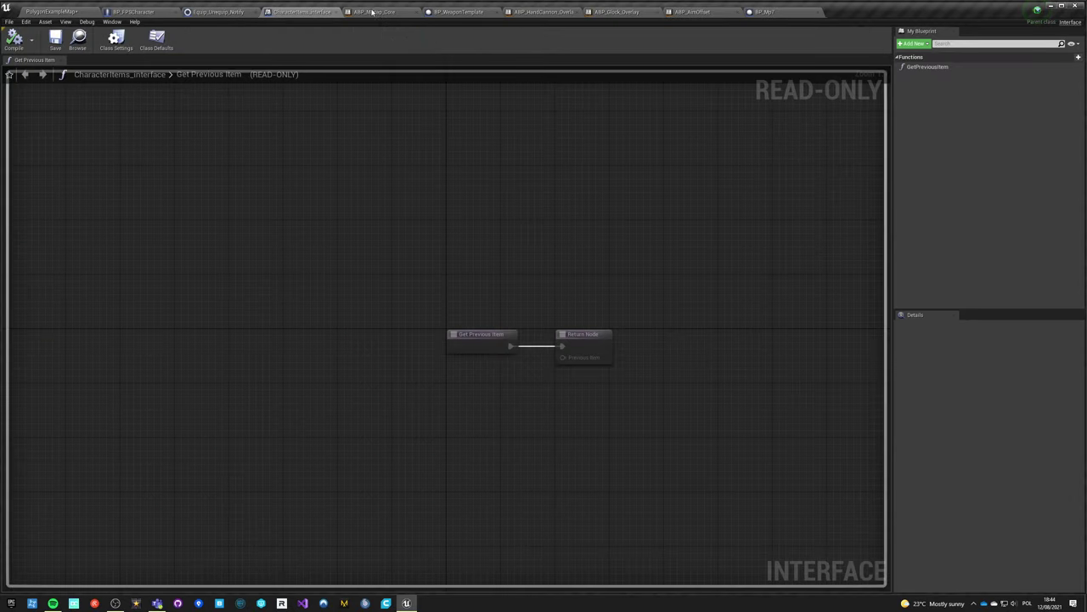
left_click(459, 12)
right_click_drag(522, 313, 533, 290)
key("ctrl+v")
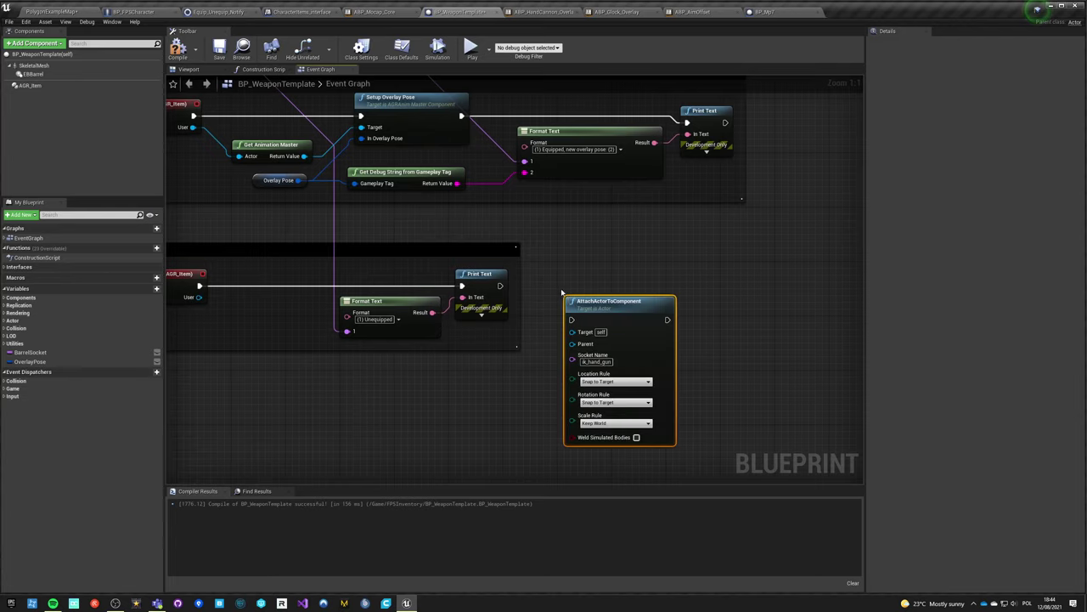
- Connect the pasted AttachActorToComponent node after the unequip Print Text and line it up with the chain
left_click_drag(592, 296, 500, 285)
left_click_drag(608, 287, 656, 281)
left_click_drag(614, 310, 623, 310)
right_click_drag(605, 307, 501, 296)
- Cast the On Unequip event's User to Character, placing the cast between the event and its Print Text
right_click_drag(288, 358, 638, 328)
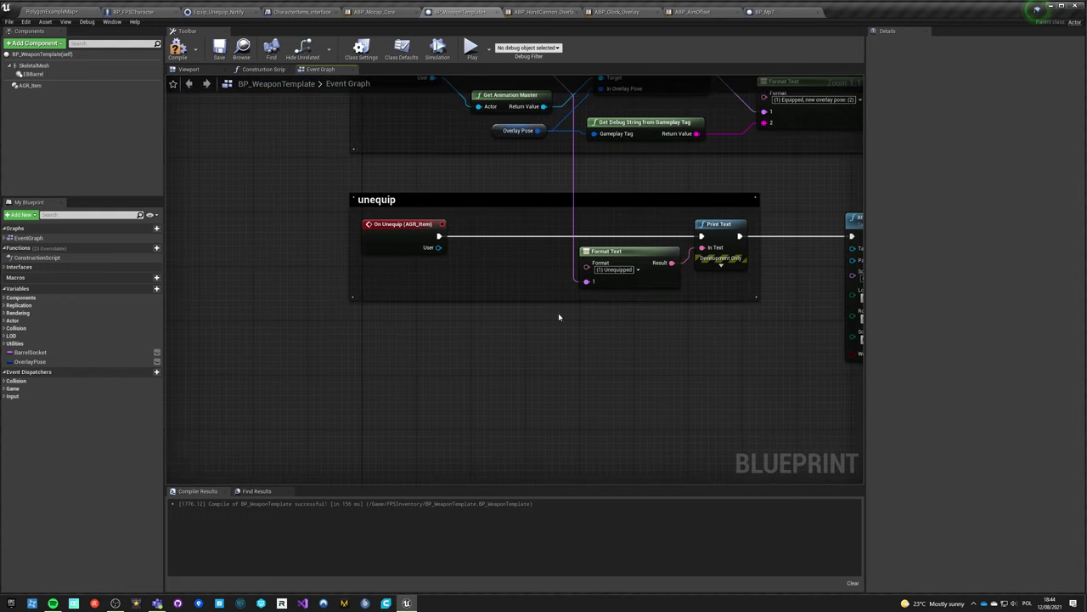
left_click_drag(439, 248, 557, 336)
type("cast")
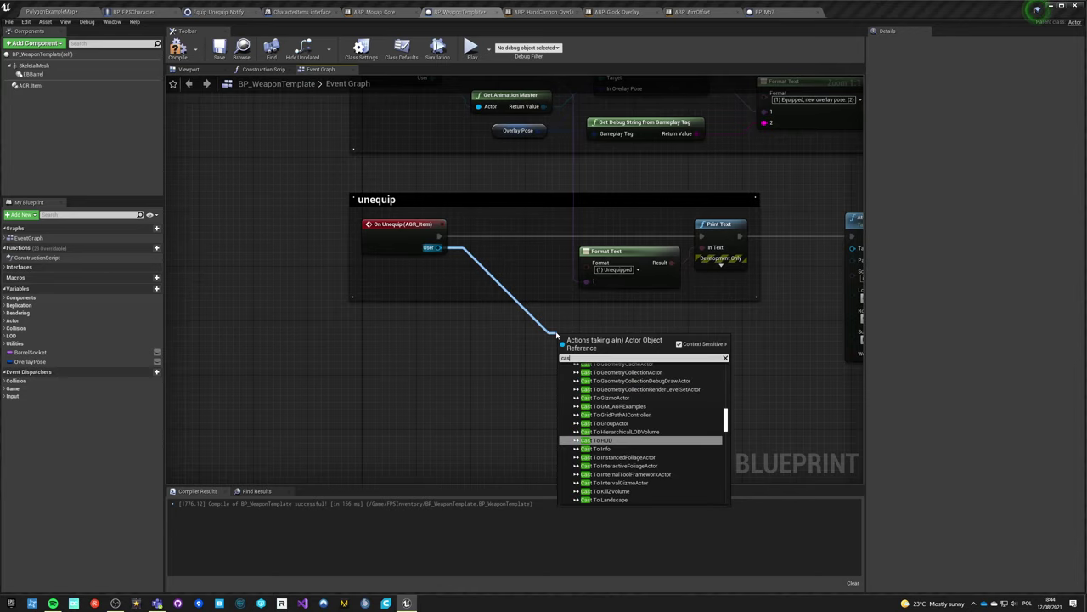
type(" to chara")
key("Return")
left_click_drag(576, 349, 478, 236)
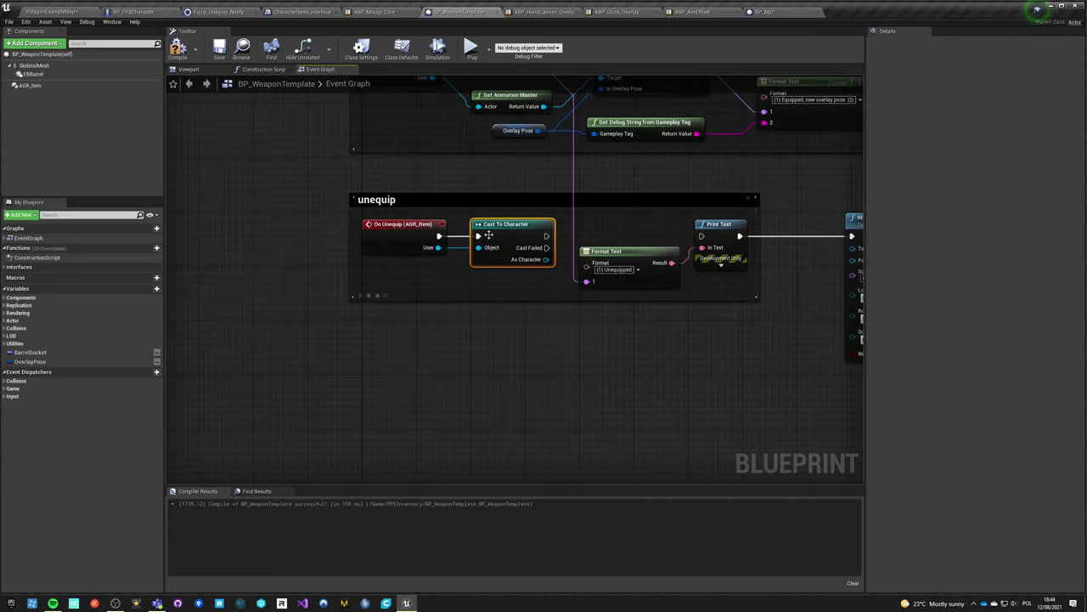
right_click_drag(479, 215, 366, 231)
left_click_drag(434, 253, 592, 253)
- Get the Mesh from the cast's As Character output and connect it to AttachActorToComponent's Parent
right_click_drag(414, 277, 265, 280)
left_click_drag(280, 280, 452, 348)
type("mesh")
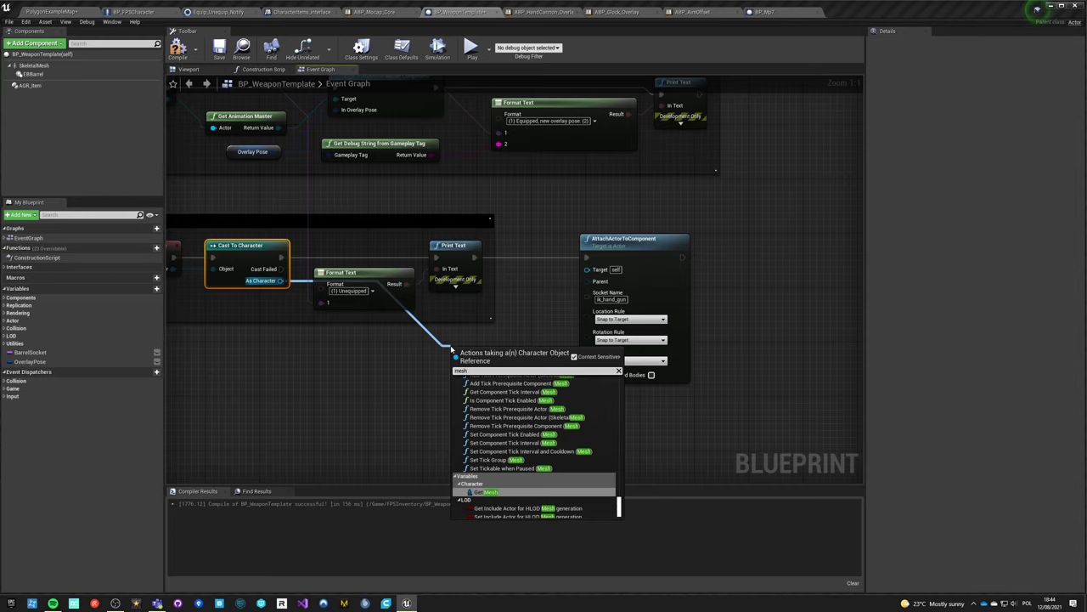
key("Return")
left_click_drag(515, 361, 586, 282)
right_click_drag(527, 375, 432, 394)
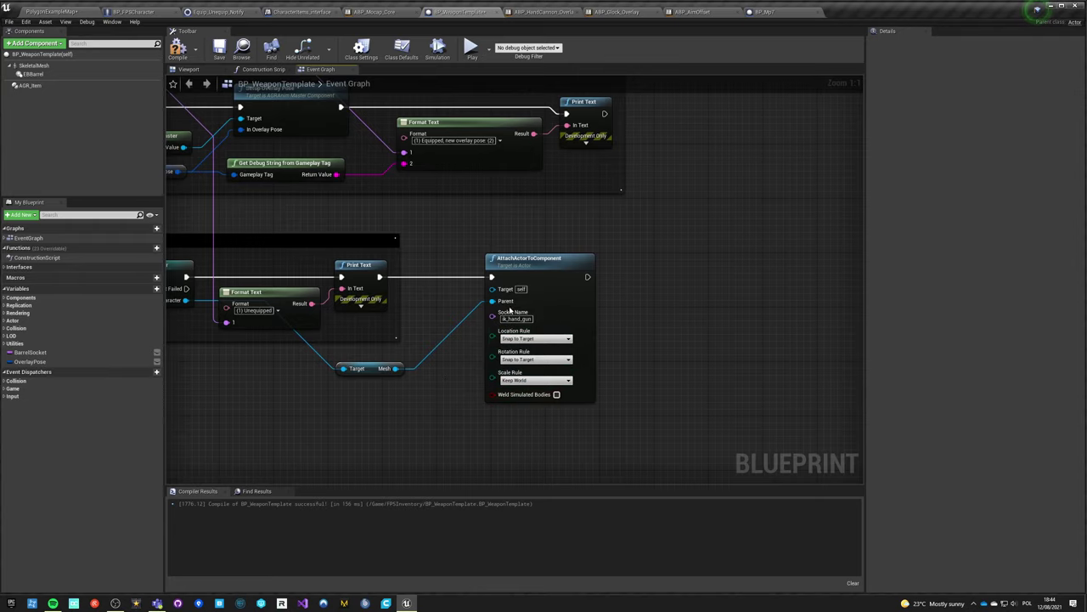
right_click_drag(598, 306, 329, 373)
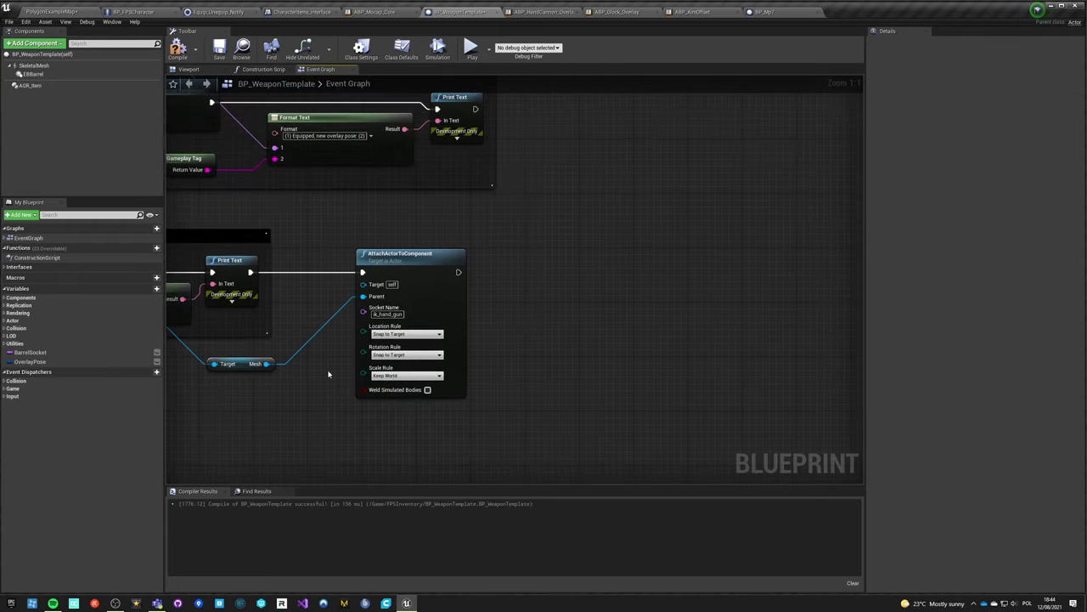
right_click(499, 276)
type("show")
key("BackSpace")
key("BackSpace")
key("BackSpace")
key("BackSpace")
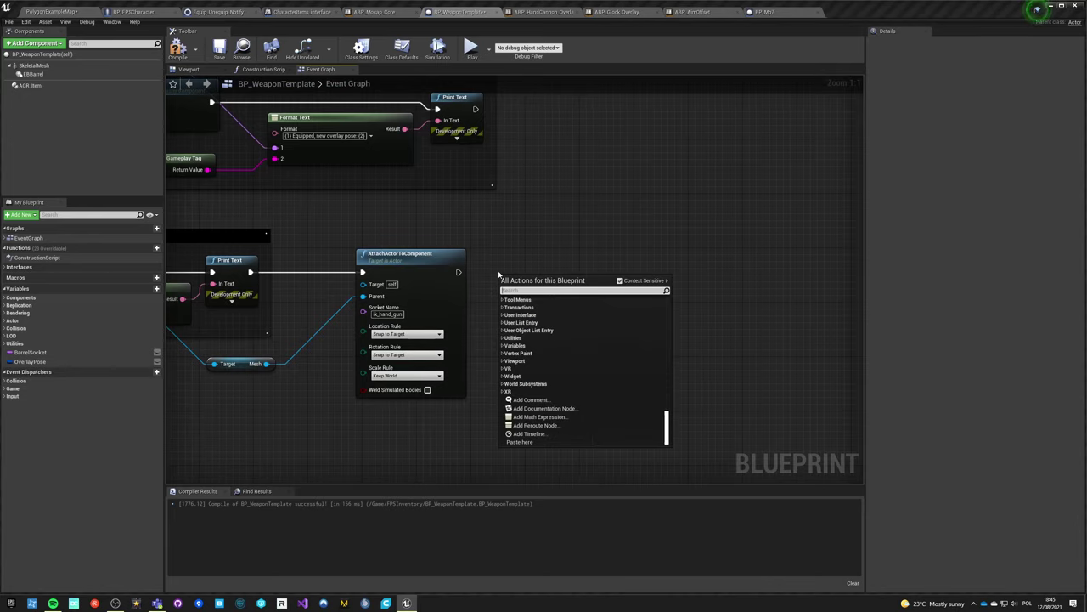
type("set hidden in")
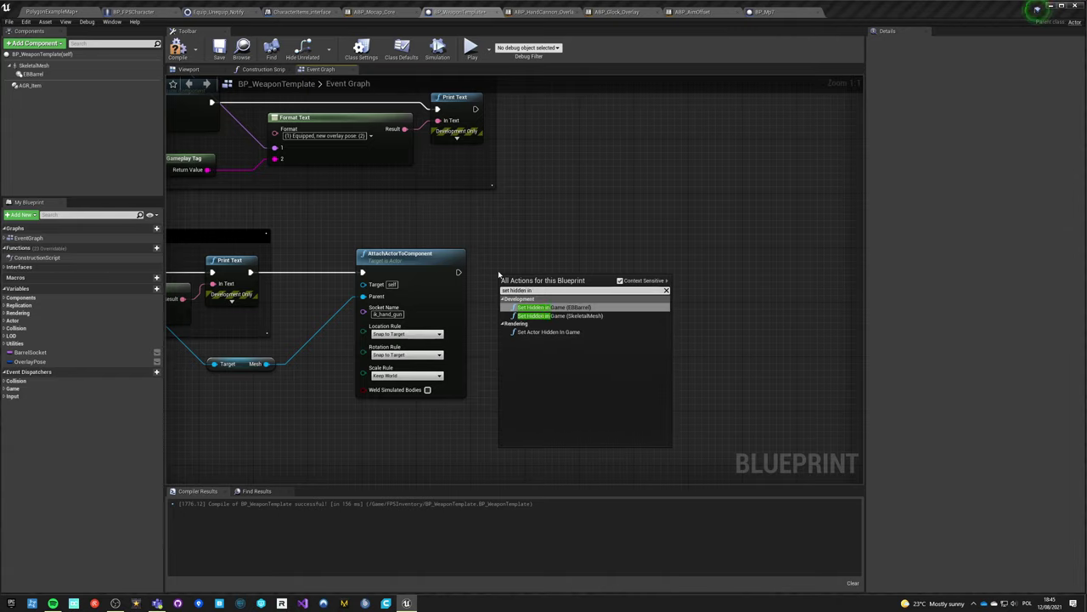
left_click(501, 264)
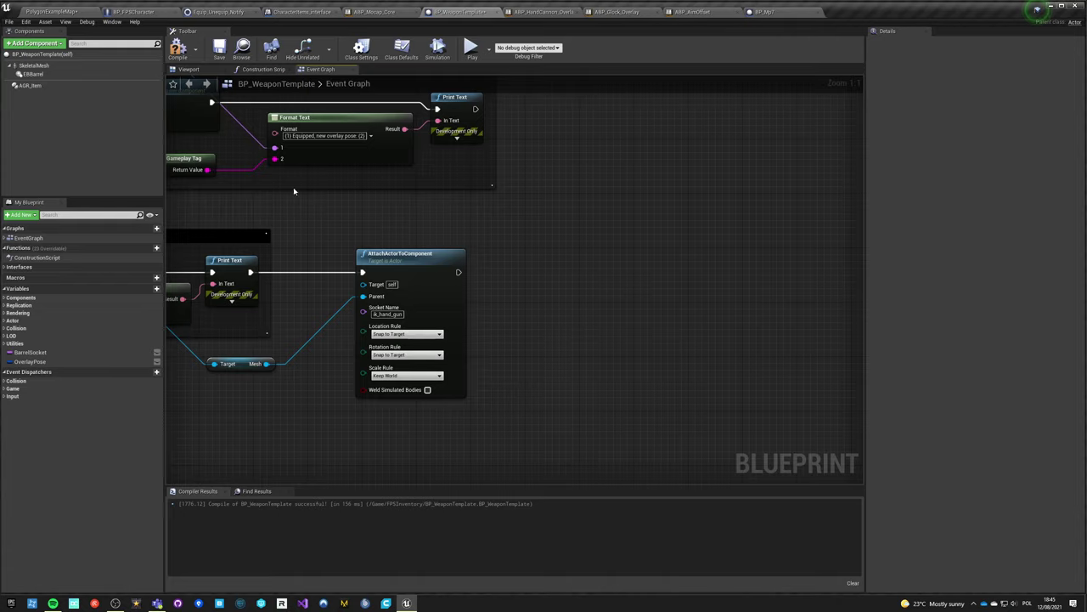
- Add a Set Actor Hidden In Game node, connect it after AttachActorToComponent and align the two nodes
right_click(496, 281)
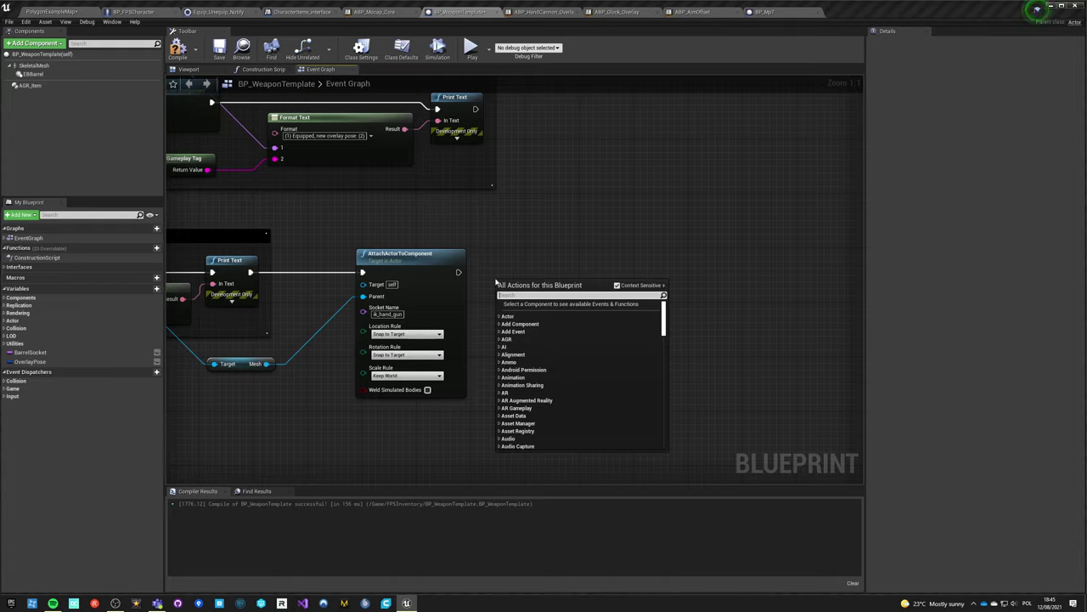
type("actor hidden")
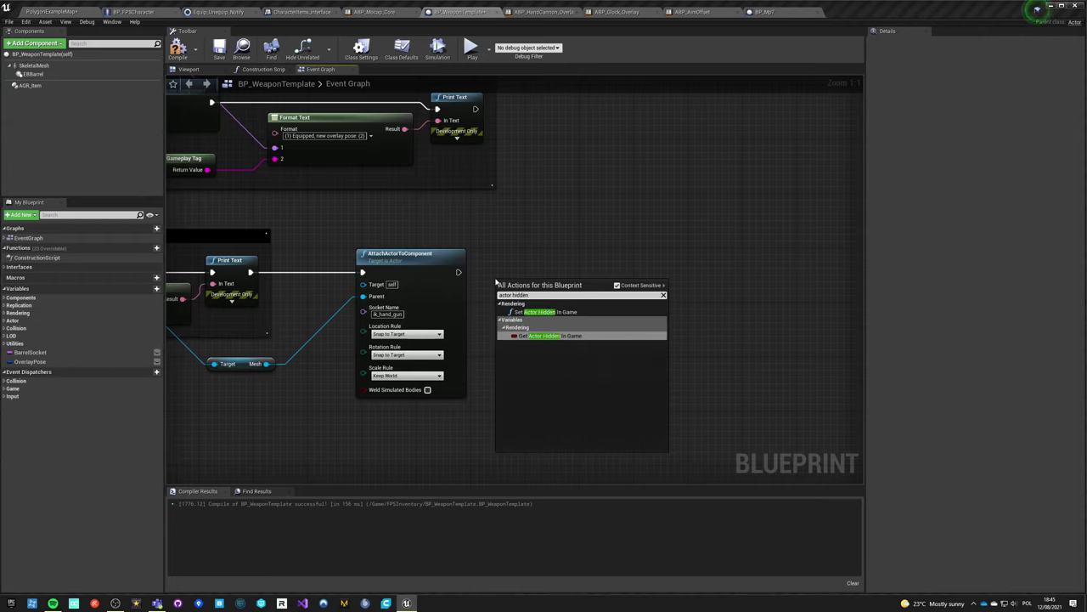
key("Return")
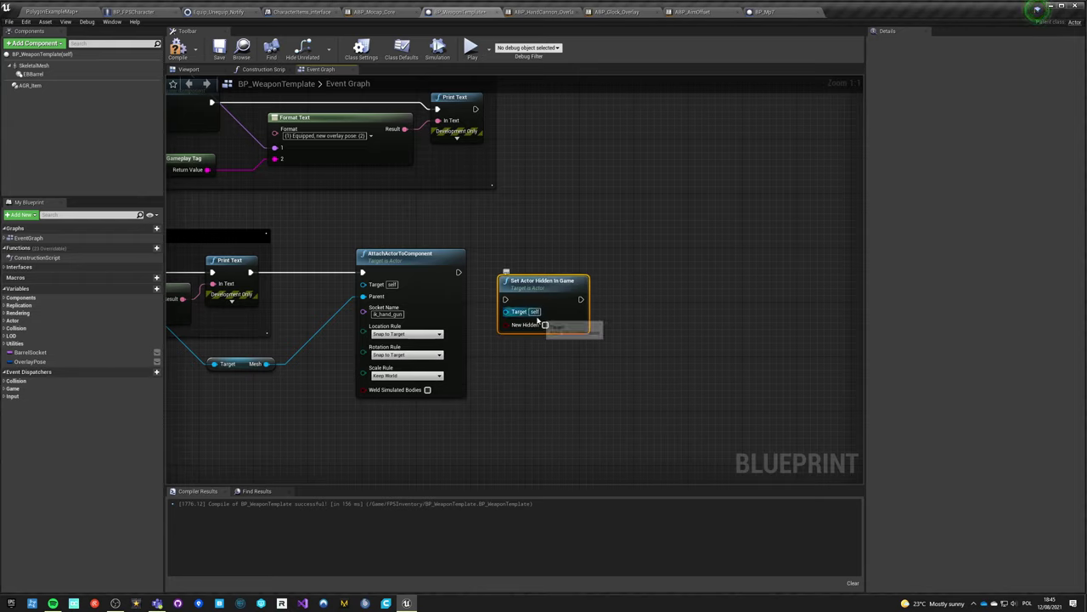
left_click_drag(504, 301, 458, 271)
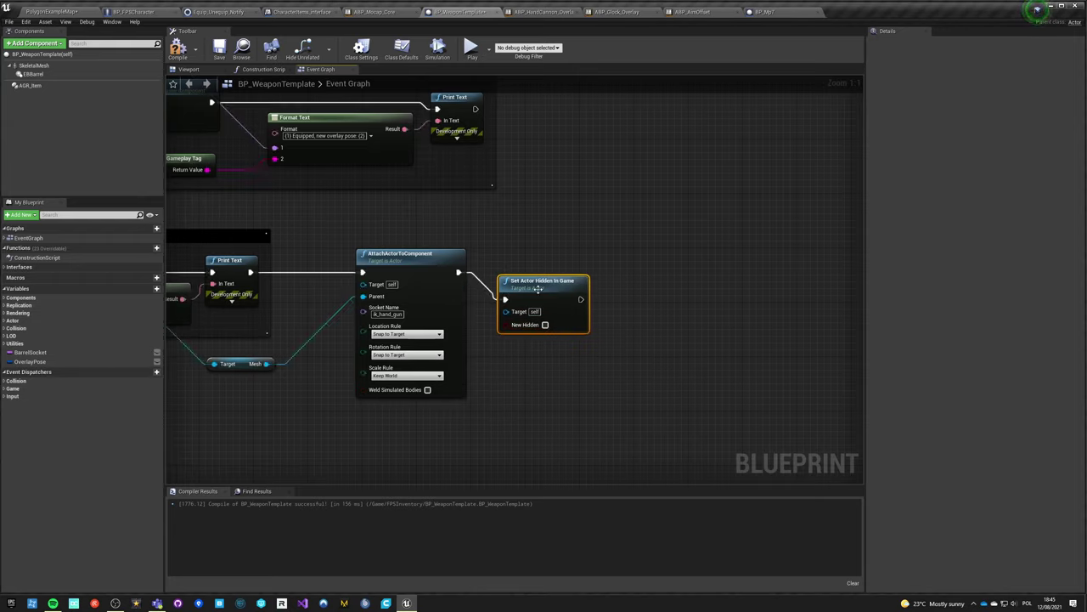
left_click_drag(537, 288, 537, 262)
left_click(520, 387)
right_click_drag(337, 325, 514, 290)
left_click(577, 231)
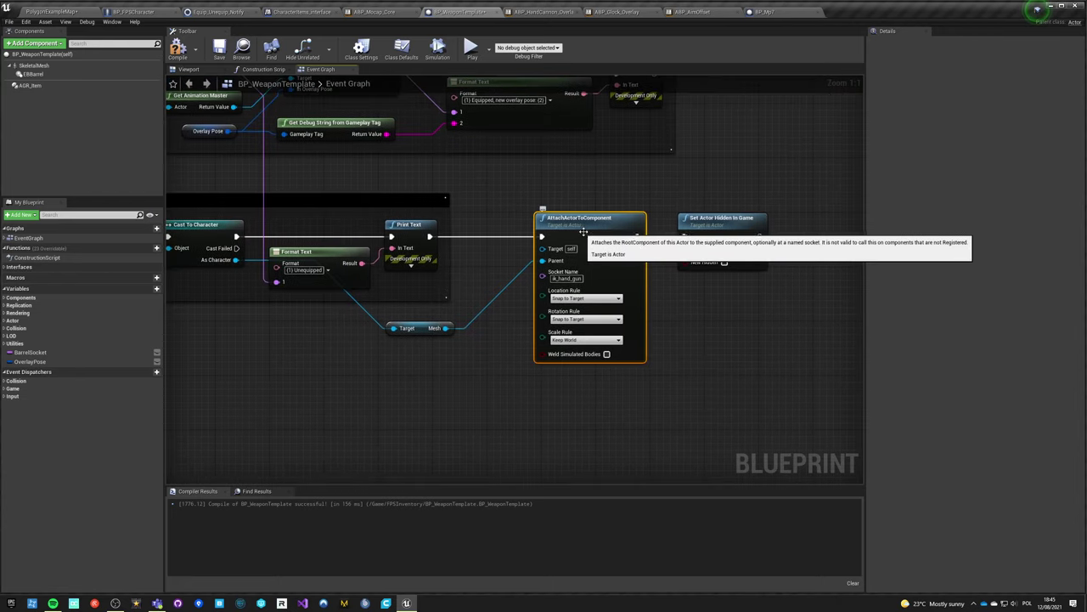
left_click(742, 229)
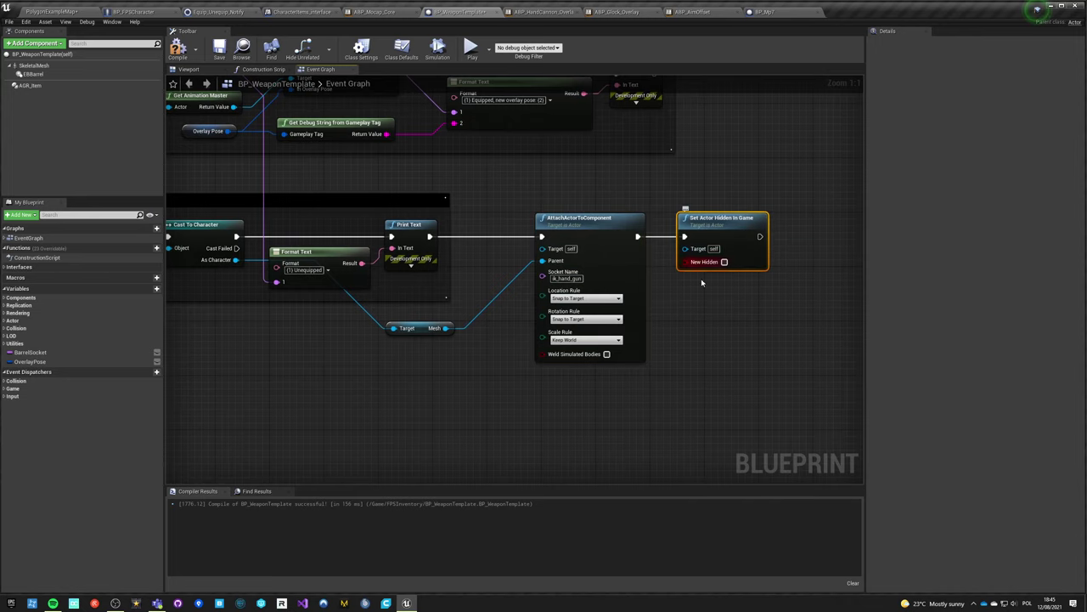
- Compile the BP_WeaponTemplate blueprint with its new attach and hide chain
right_click_drag(742, 230, 623, 266)
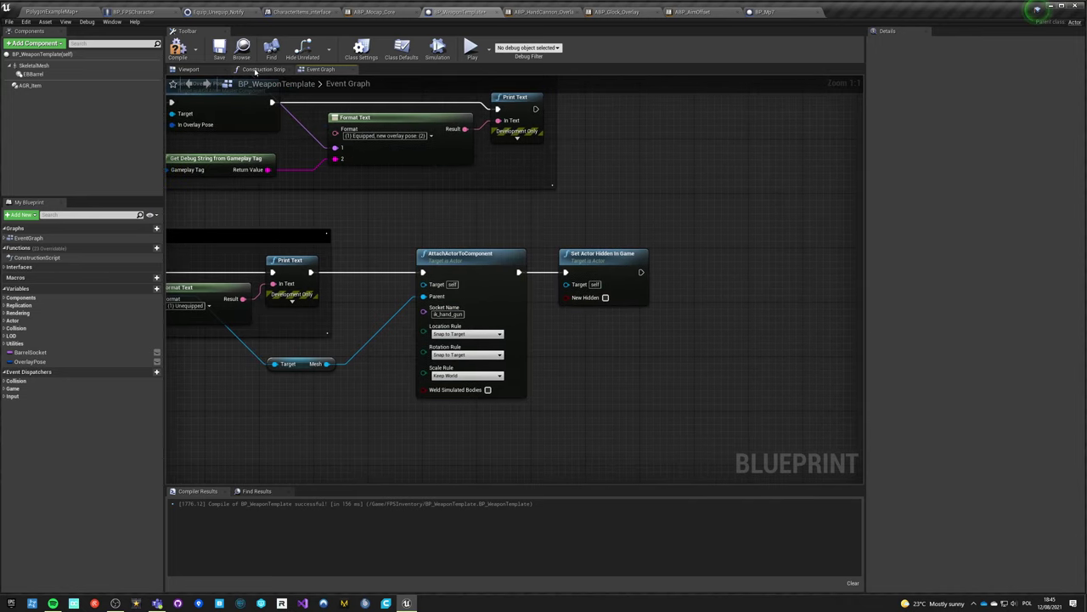
left_click(179, 47)
right_click_drag(546, 235, 668, 306)
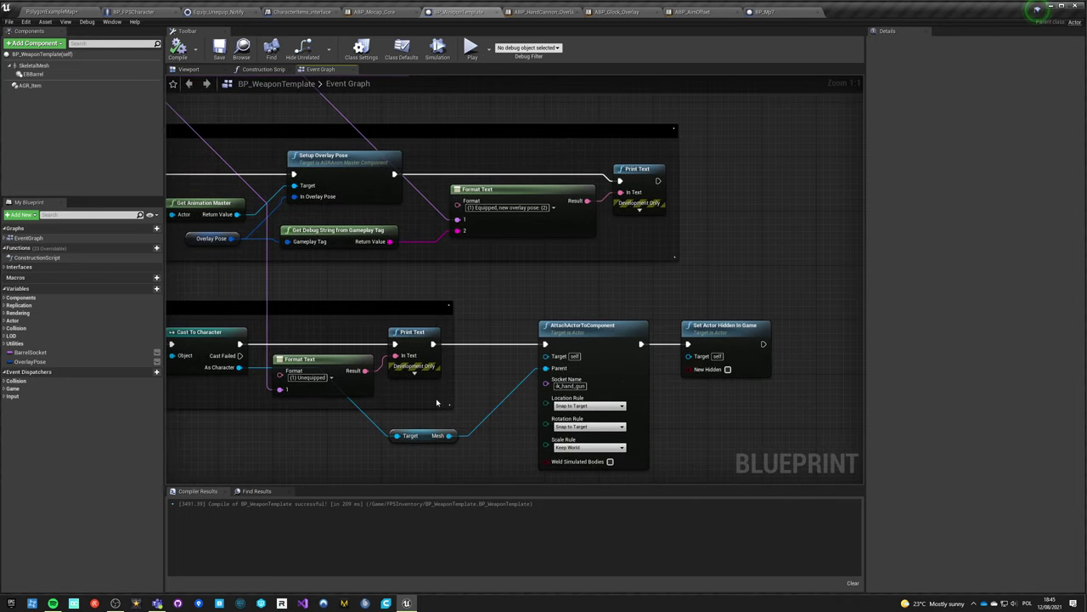
- Switch to Equip_Unequip_Notify and copy the AttachActorToComponent node from its equip branch
left_click(223, 14)
right_click_drag(549, 446, 520, 350)
left_click(489, 158)
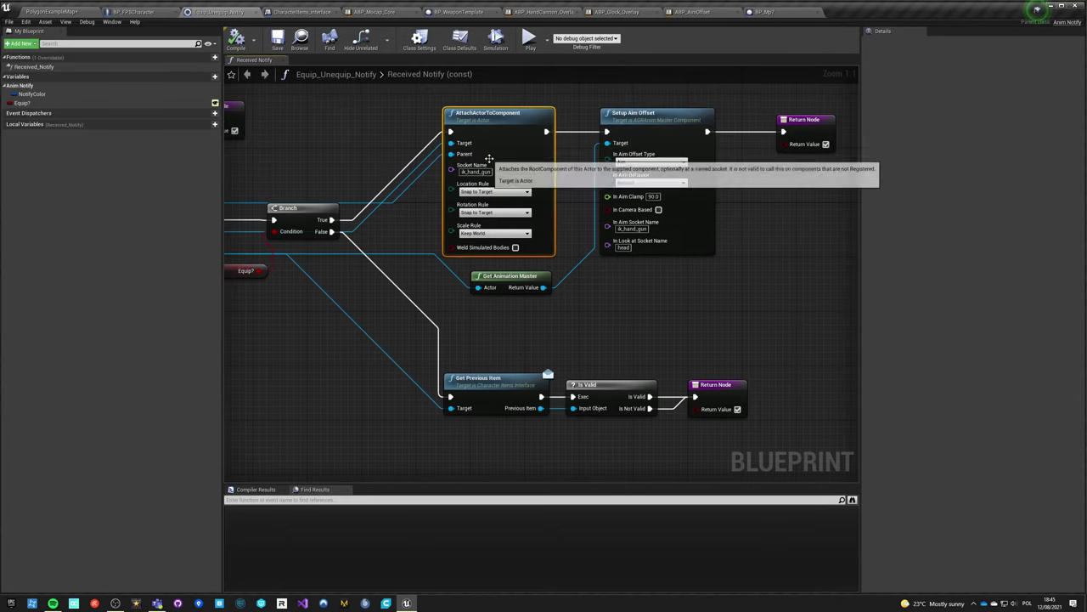
right_click_drag(418, 347, 453, 328)
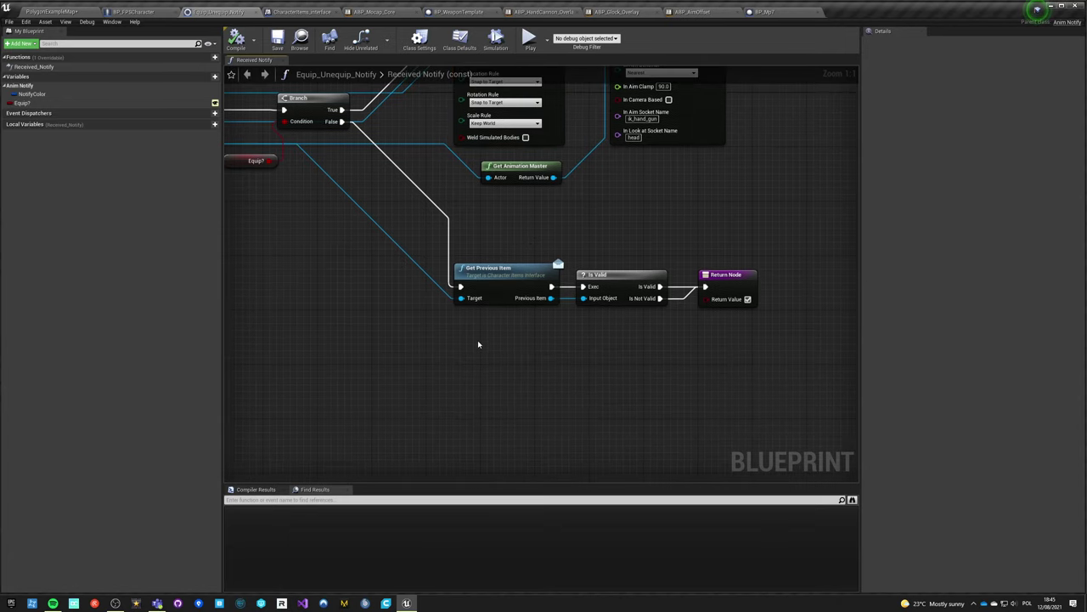
- Disconnect the Is Valid output from the unequip Return Node and move that node down, keeping Is Not Valid connected
left_click(509, 268)
right_click_drag(585, 344, 451, 344)
left_click_drag(474, 245, 645, 284)
left_click(508, 243)
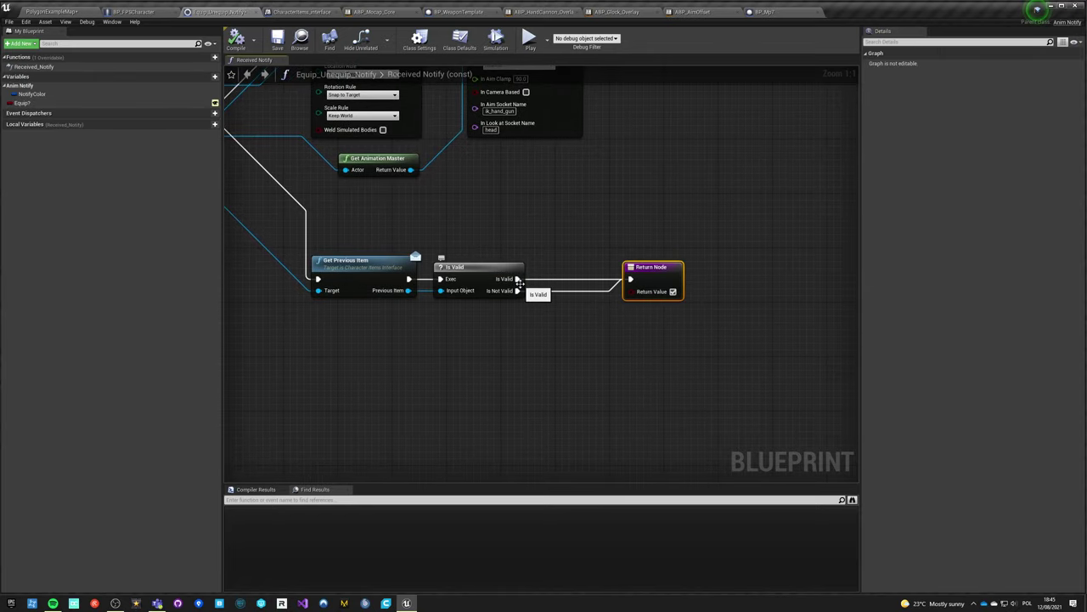
left_click_drag(634, 272, 593, 366)
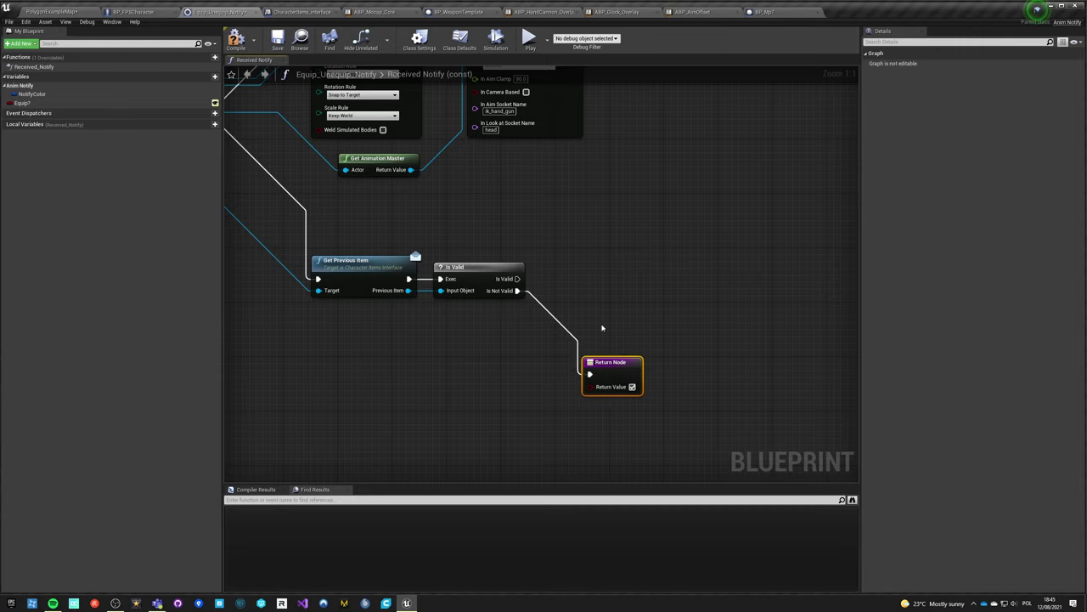
- Paste the copied AttachActorToComponent node and connect it to the Is Valid output after Get Previous Item
key("ctrl+v")
left_click_drag(512, 280, 590, 258)
left_click_drag(608, 245, 683, 210)
left_click(518, 218)
right_click_drag(465, 239, 980, 335)
right_click_drag(414, 291, 728, 325)
left_click_drag(539, 269, 671, 376)
left_click_drag(609, 269, 603, 350)
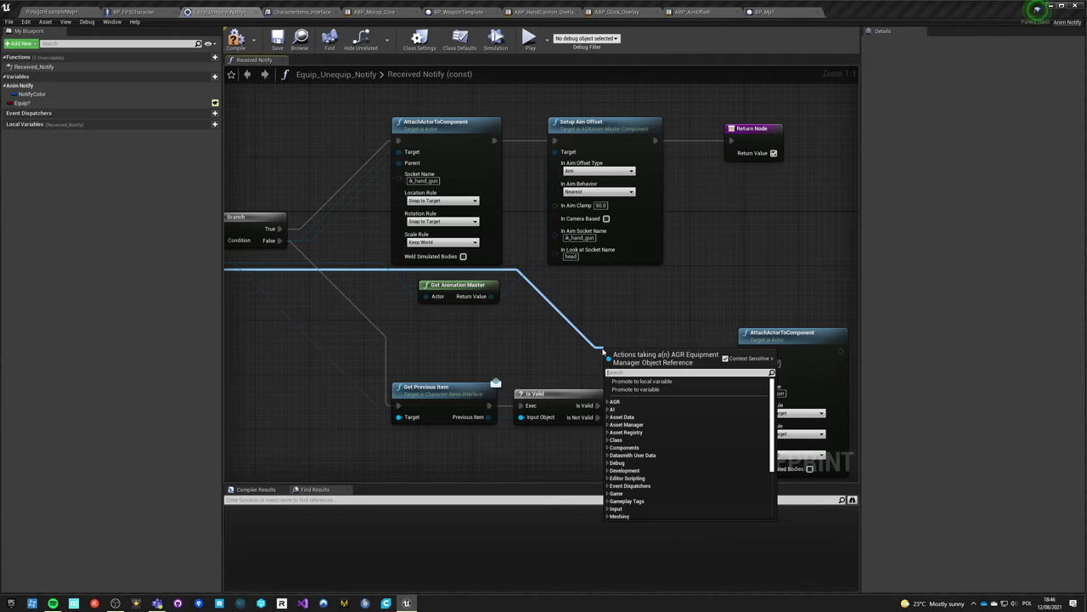
type("inven")
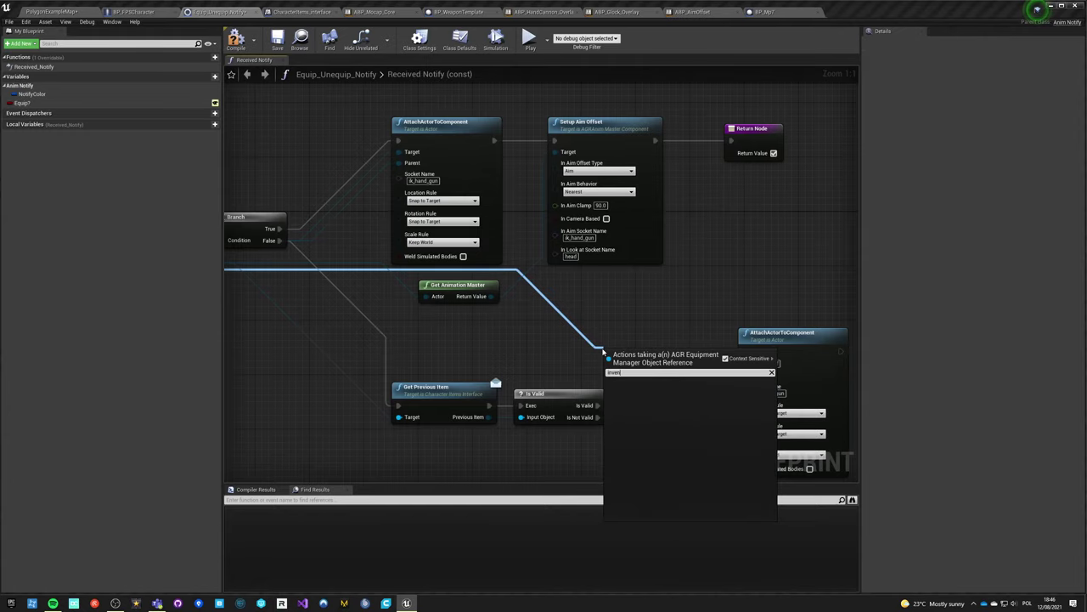
key("BackSpace")
key("BackSpace")
key("BackSpace")
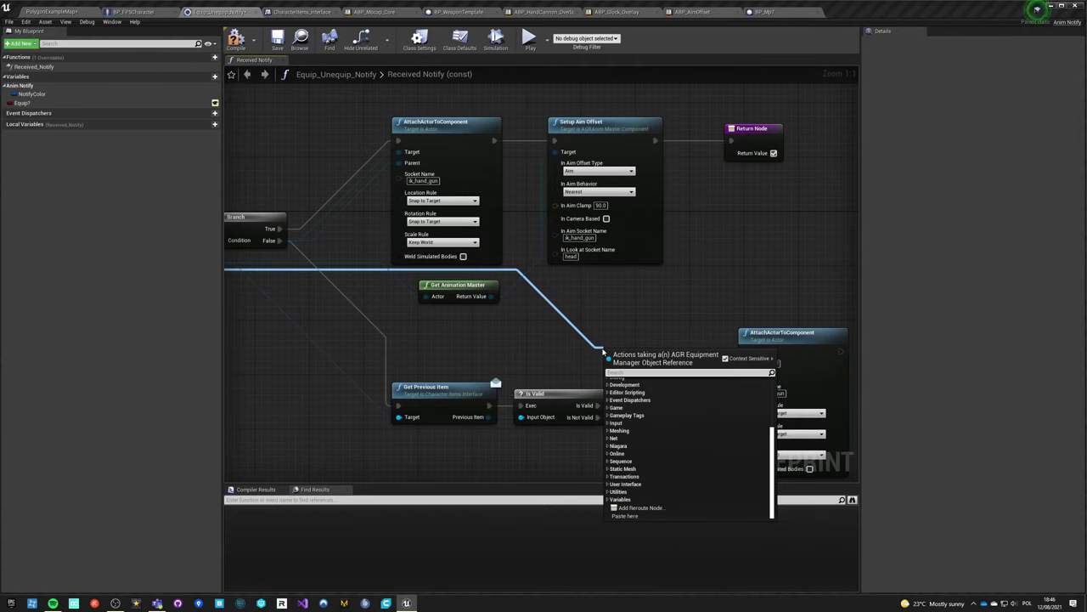
type("get")
scroll(678, 470, "down", 10)
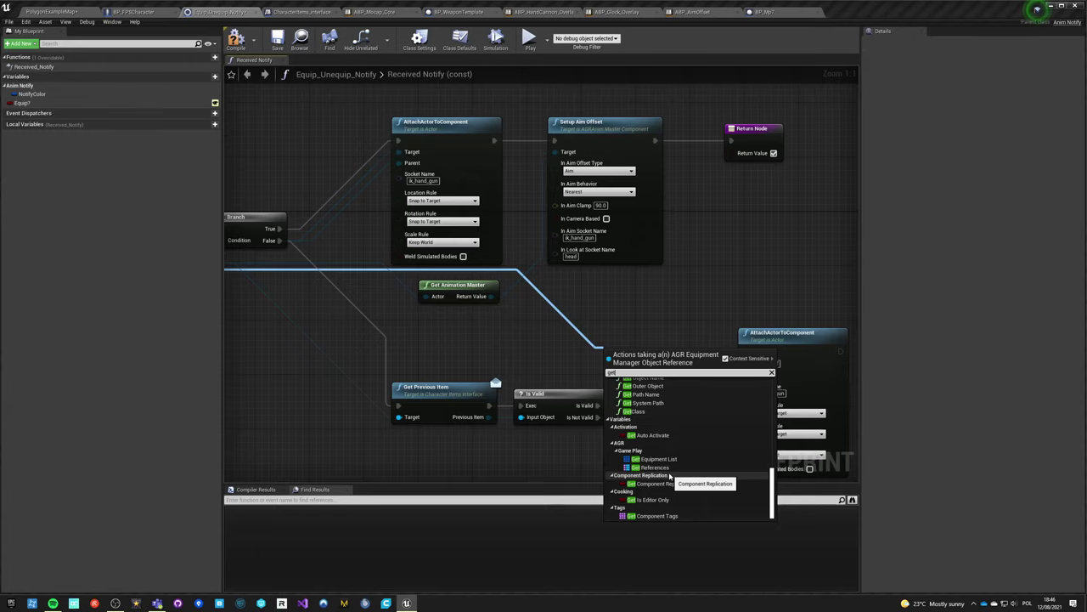
left_click(284, 355)
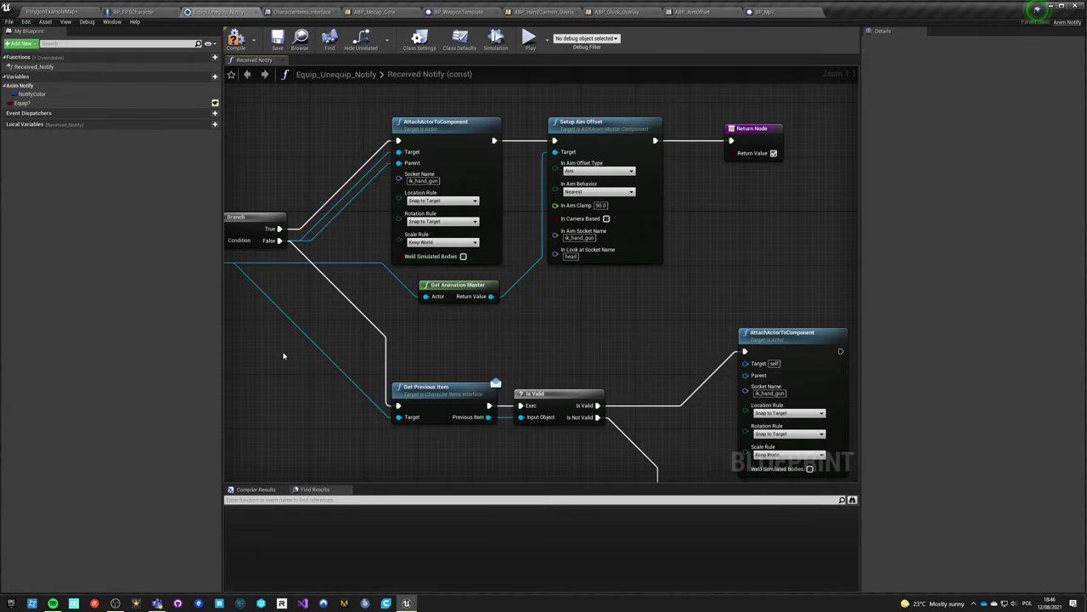
- Add a Get Inventory node fed by Get Owner's Return Value and place it above Get Previous Item
right_click_drag(283, 353, 855, 369)
left_click_drag(360, 289, 493, 372)
type("inventory")
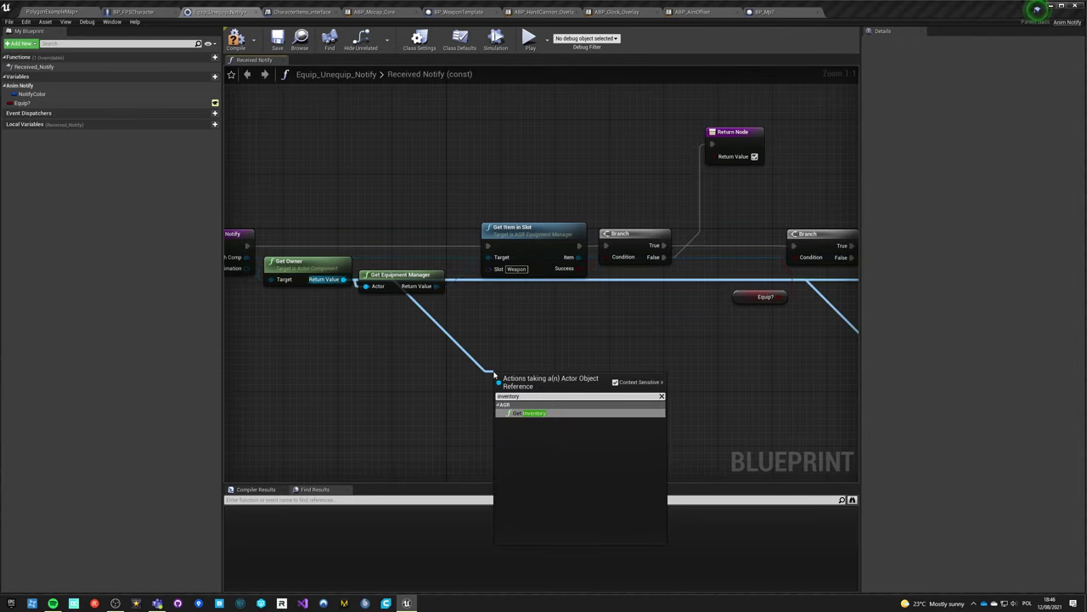
key("Return")
right_click_drag(553, 353, 394, 335)
- Get the Inventory Storage variable from Get Inventory's Return Value
left_click_drag(380, 359, 455, 355)
type("get")
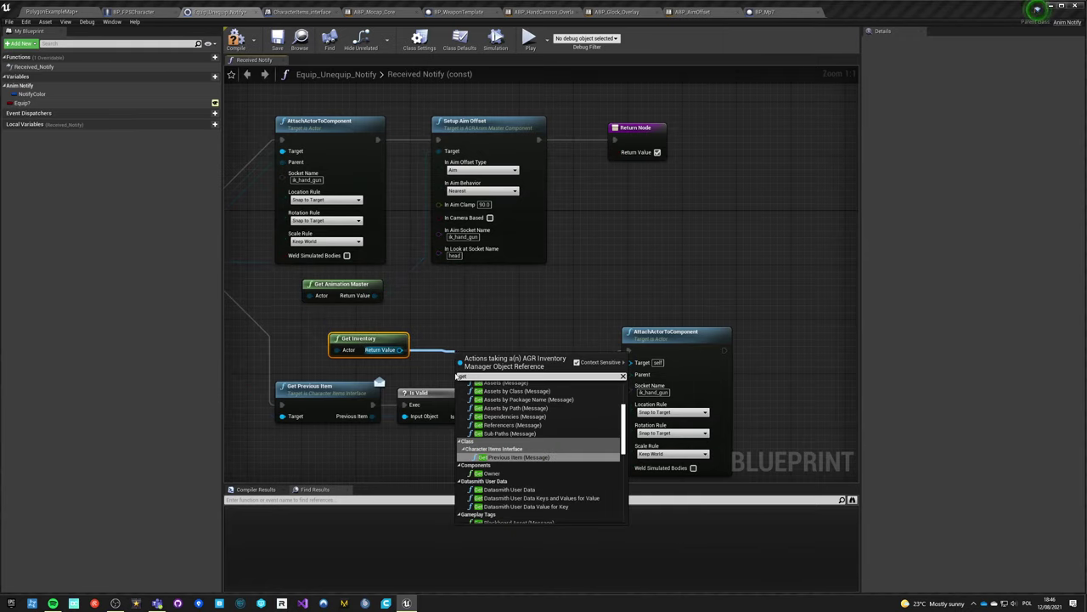
scroll(509, 476, "down", 5)
left_click(510, 471)
- Try Inventory Storage as the pasted AttachActorToComponent's Target, clear its socket name and break the Target link again
left_click_drag(550, 360, 629, 362)
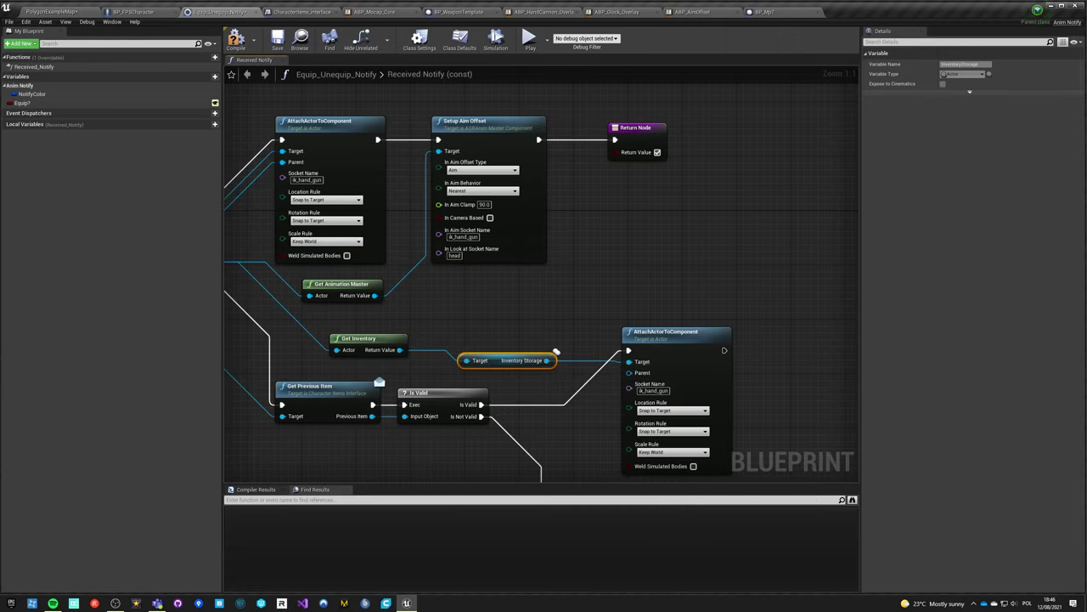
left_click(599, 425)
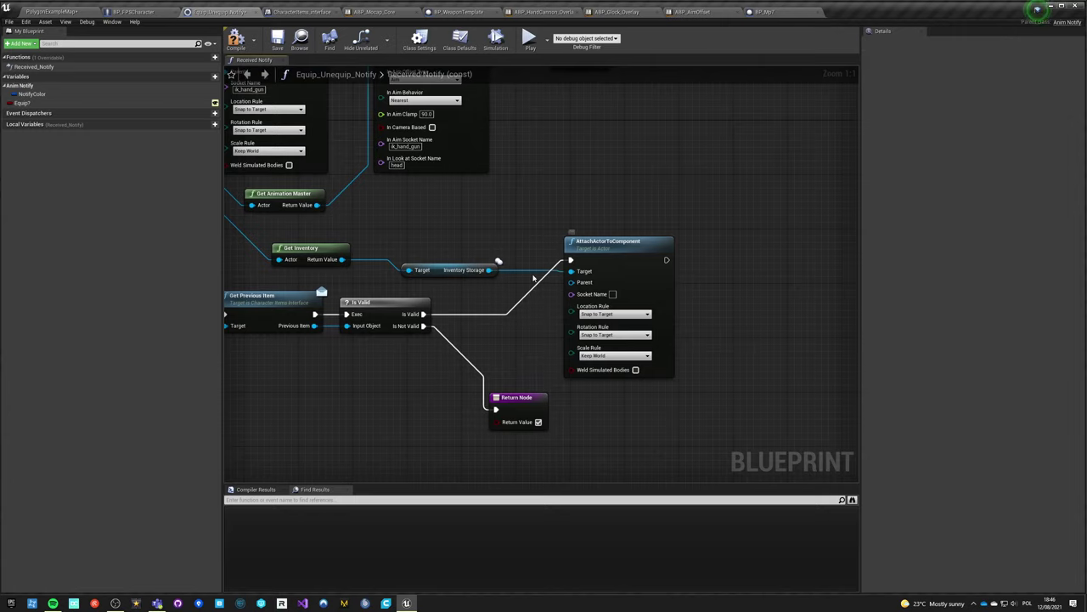
left_click(578, 272, "alt")
mouse_move(571, 272)
left_mouse_down()
mouse_move(504, 313)
mouse_move(553, 286)
mouse_move(490, 272)
mouse_move(581, 287)
left_mouse_up()
- Delete the pasted AttachActorToComponent node from the unequip branch
left_click(596, 261)
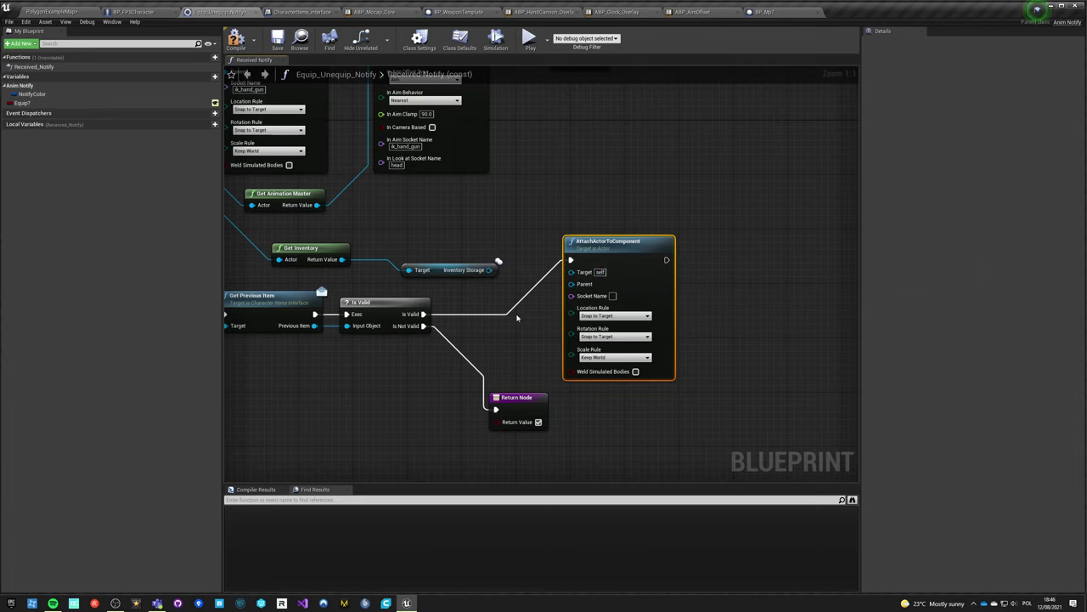
right_click_drag(517, 318, 596, 326)
key("Delete")
right_click(623, 272)
type("attach actor to")
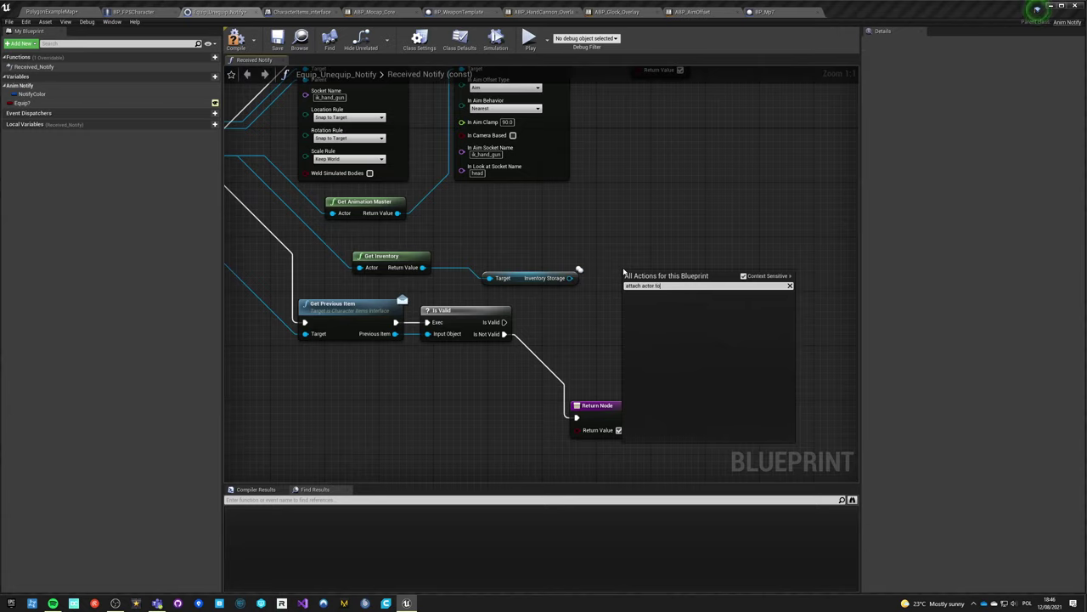
key("BackSpace")
key("BackSpace")
key("BackSpace")
key("BackSpace")
key("BackSpace")
key("BackSpace")
key("BackSpace")
key("BackSpace")
key("BackSpace")
key("BackSpace")
key("BackSpace")
type("actor to ac")
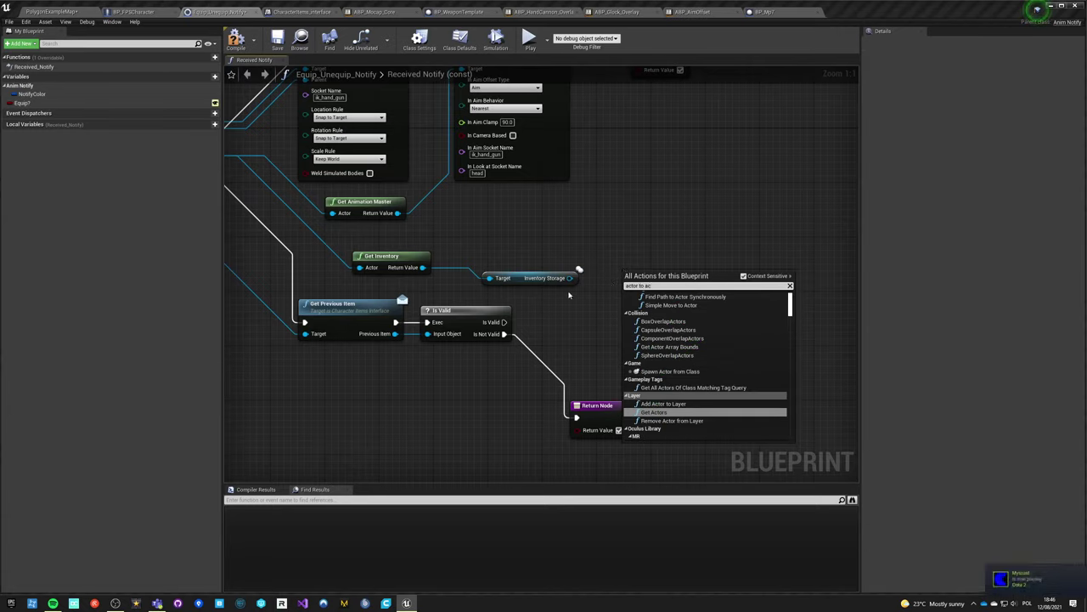
left_click(427, 222)
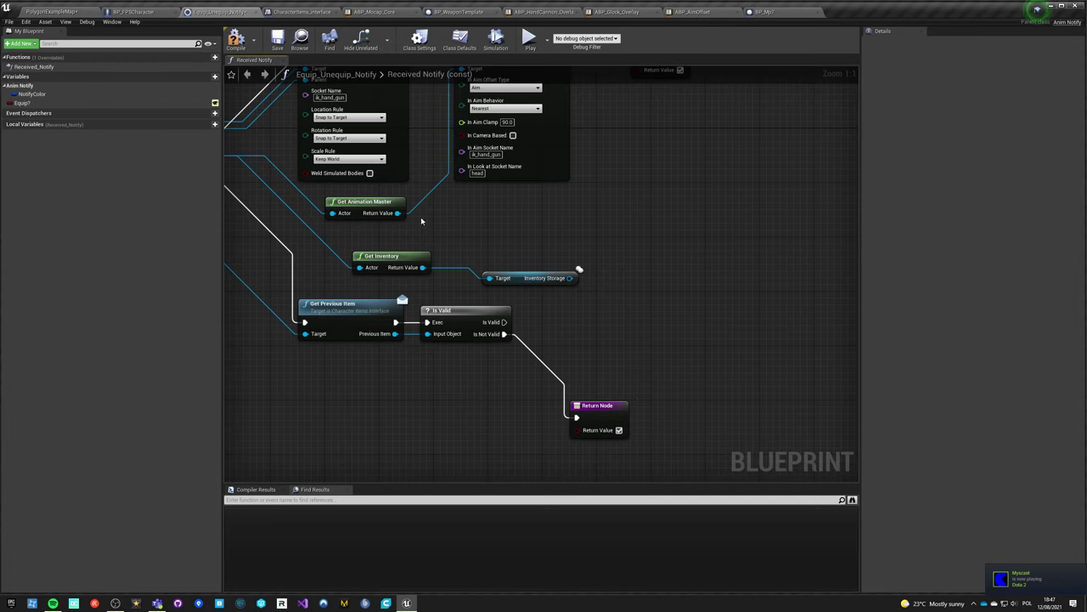
- Add an AttachActorToActor node with Get Previous Item's Previous Item as its Target and place it beyond Inventory Storage
right_click_drag(428, 222, 952, 309)
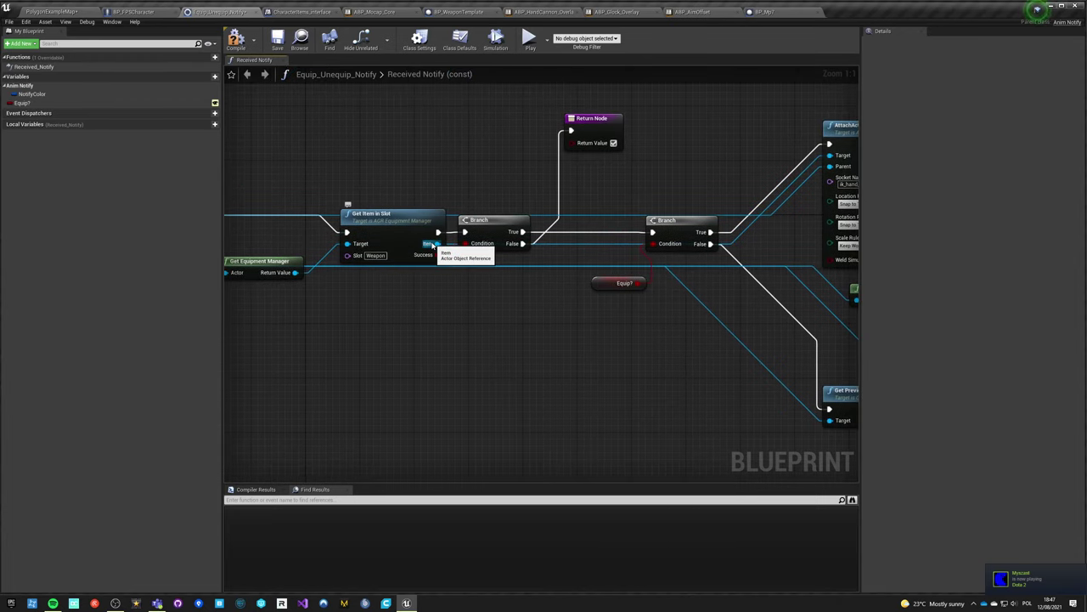
right_click_drag(699, 323, 340, 229)
right_click_drag(481, 341, 350, 321)
left_click_drag(414, 310, 613, 319)
type("attach actor to")
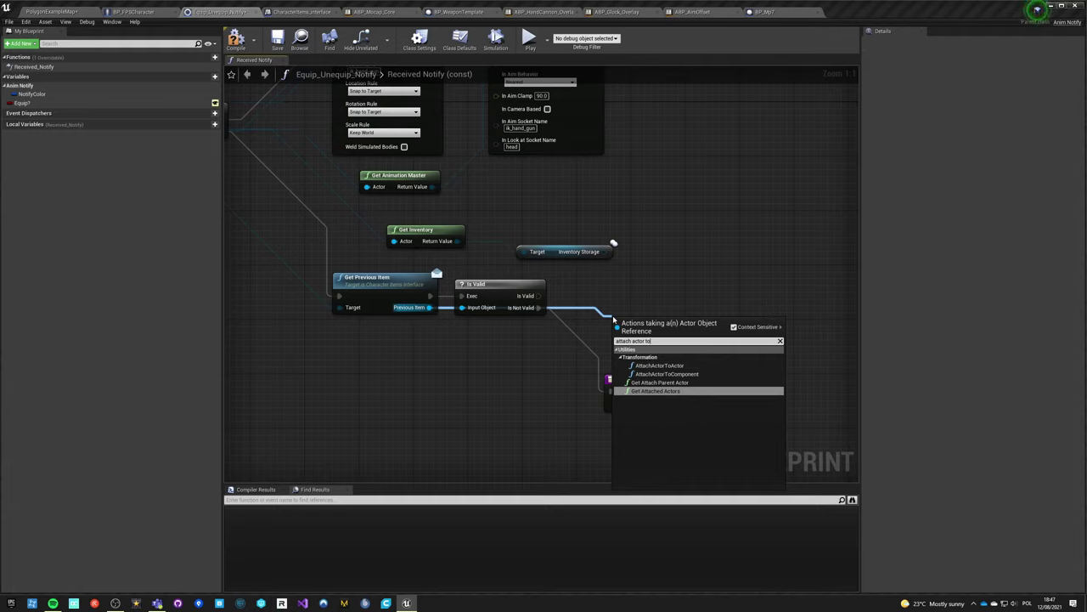
key("Up")
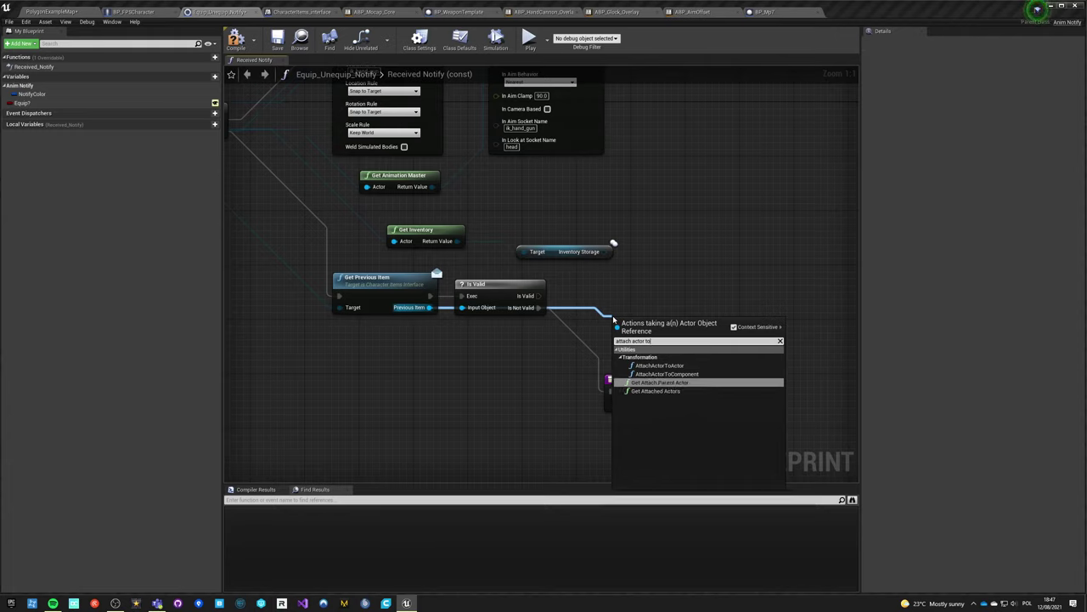
key("Up")
key("Up")
key("Return")
left_click_drag(655, 324, 735, 235)
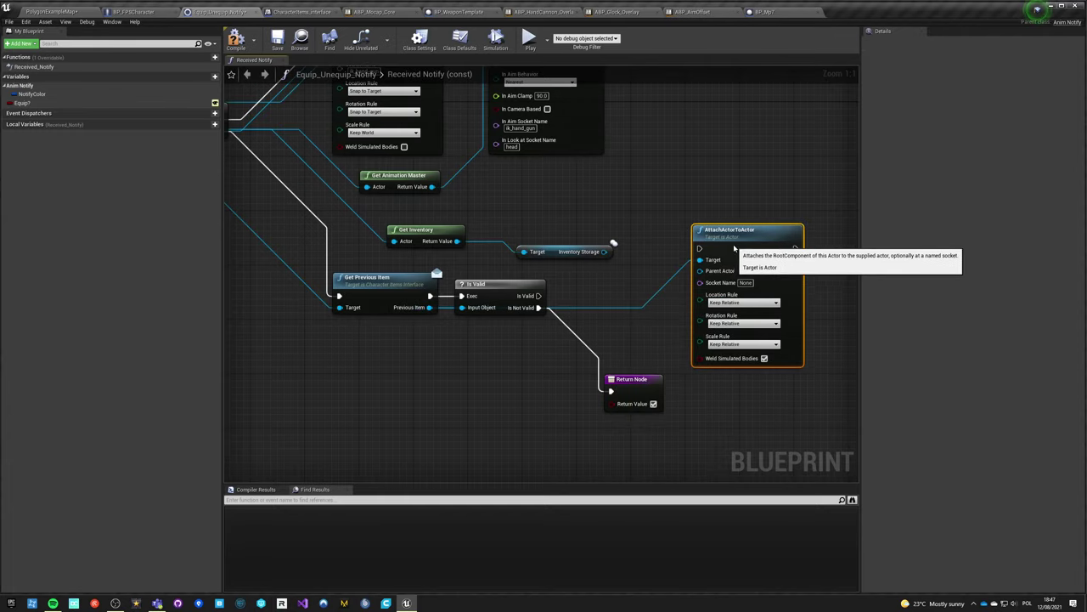
- Connect Inventory Storage to AttachActorToActor's Parent Actor and run the node from the Is Valid output
left_click_drag(604, 251, 538, 296)
right_click_drag(659, 352, 565, 336)
left_click_drag(651, 237, 637, 251)
- Set AttachActorToActor's location and rotation rules to Snap to Target, its scale rule to Keep World, and disable Weld Simulated Bodies
left_click(633, 301)
left_click(615, 320)
left_click(624, 321)
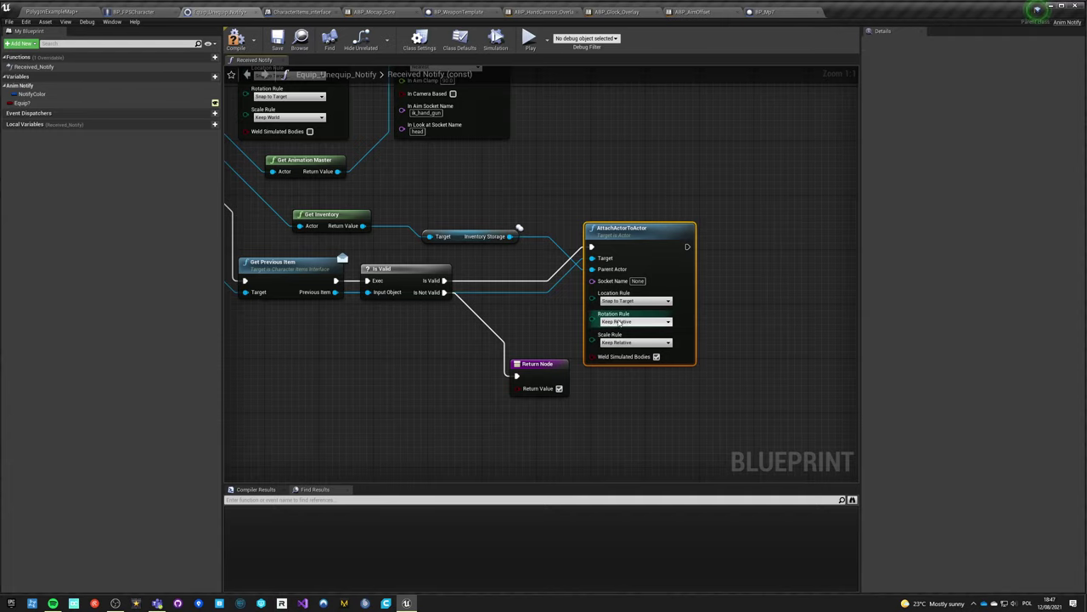
left_click(618, 340)
left_click(620, 343)
left_click(617, 355)
left_click(655, 355)
left_click(663, 415)
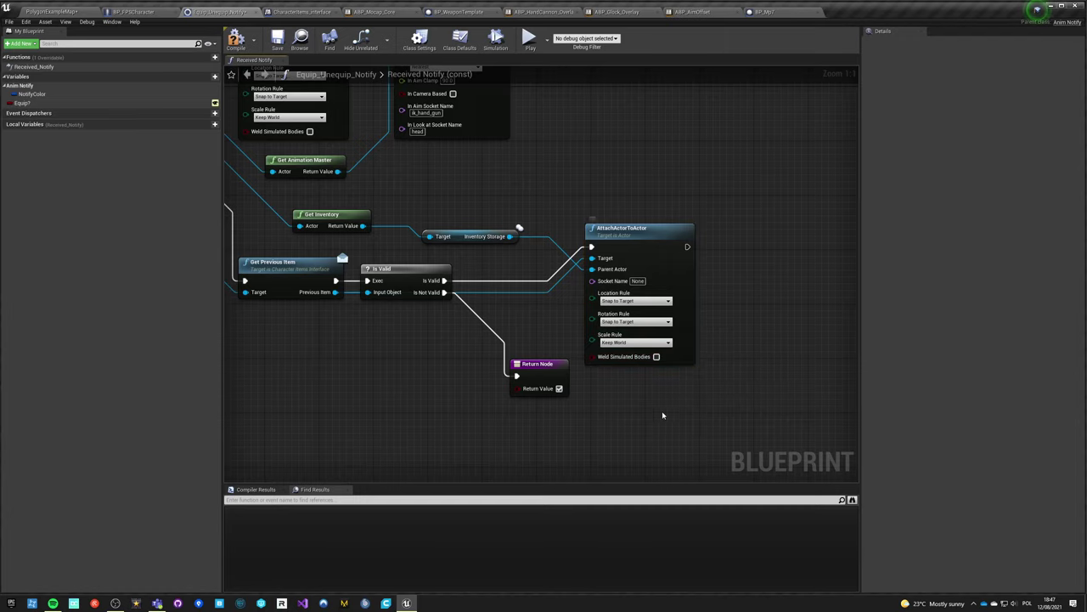
- Add Set Actor Hidden In Game for the Previous Item after AttachActorToActor, with New Hidden enabled
right_click_drag(519, 228, 628, 248)
left_click_drag(444, 312, 429, 270)
type("set actor hidden")
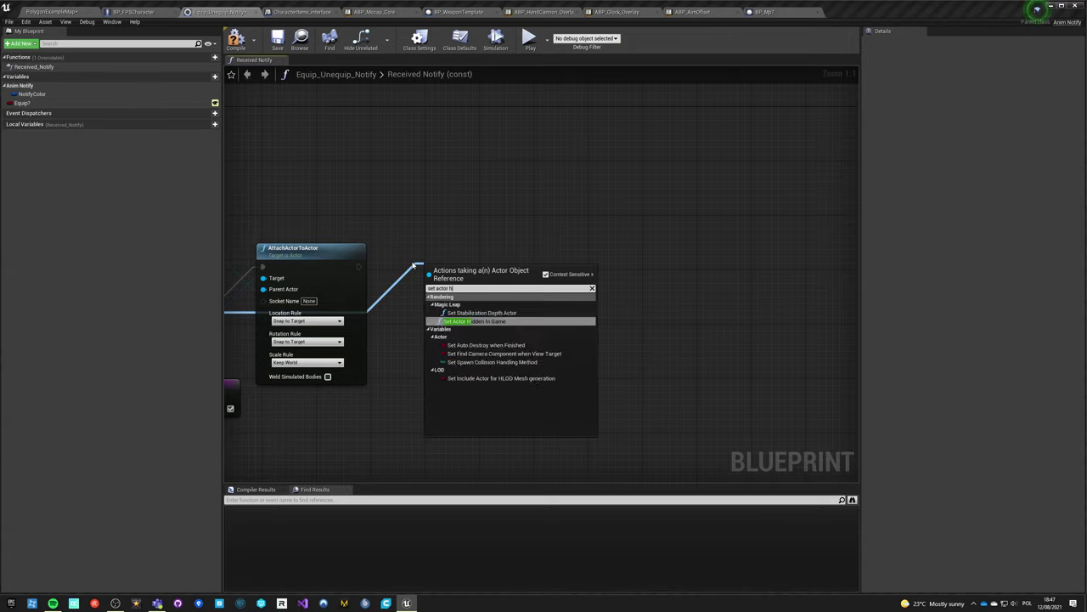
key("Return")
left_click(472, 311)
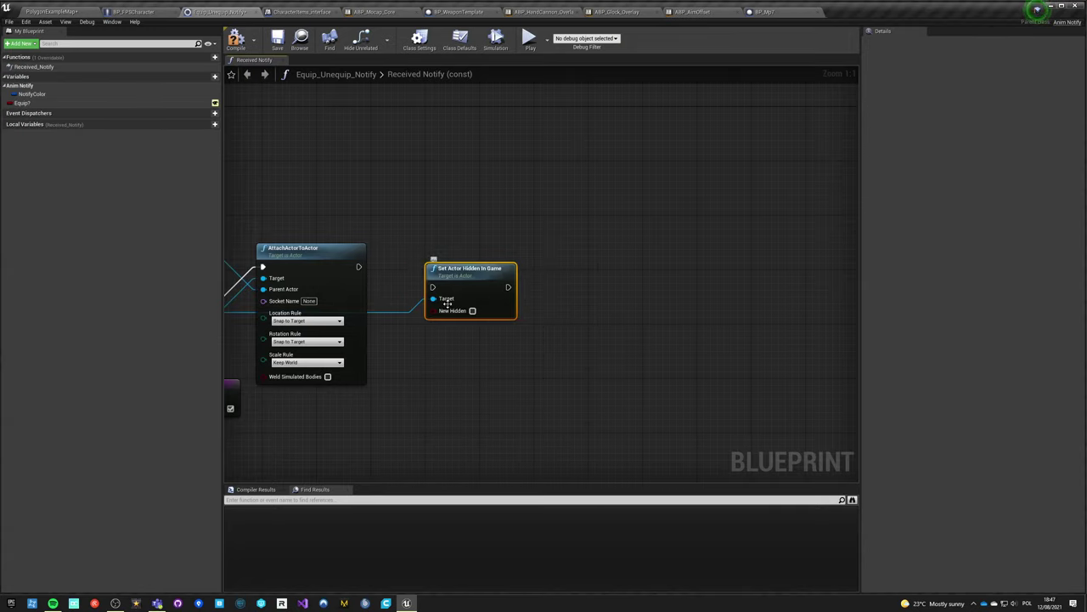
- Add a Return Node after Set Actor Hidden In Game to end the unequip branch
left_click_drag(459, 270, 526, 273)
type("return")
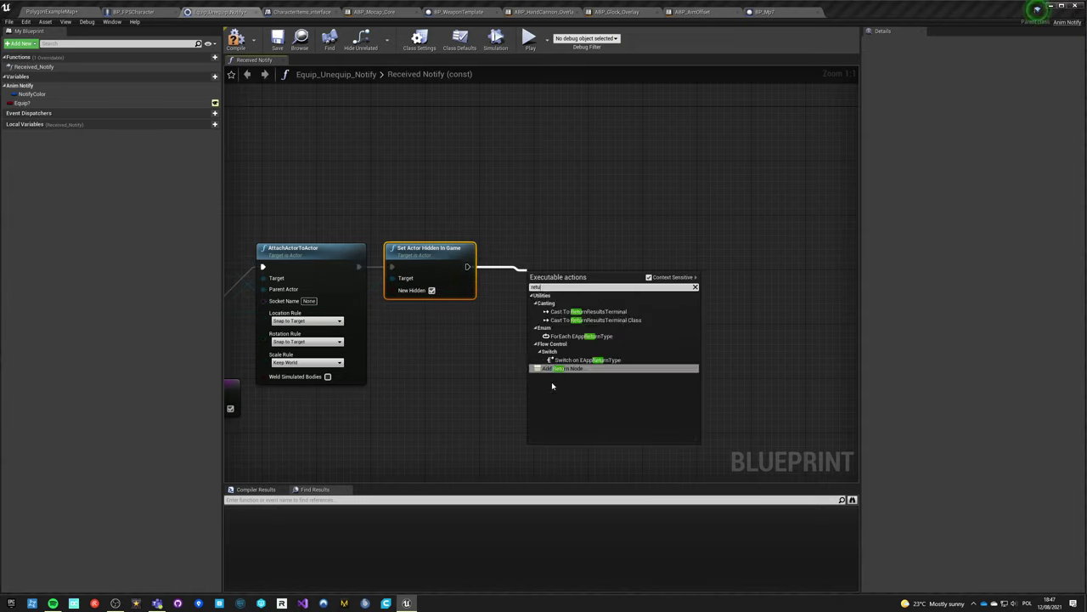
key("Return")
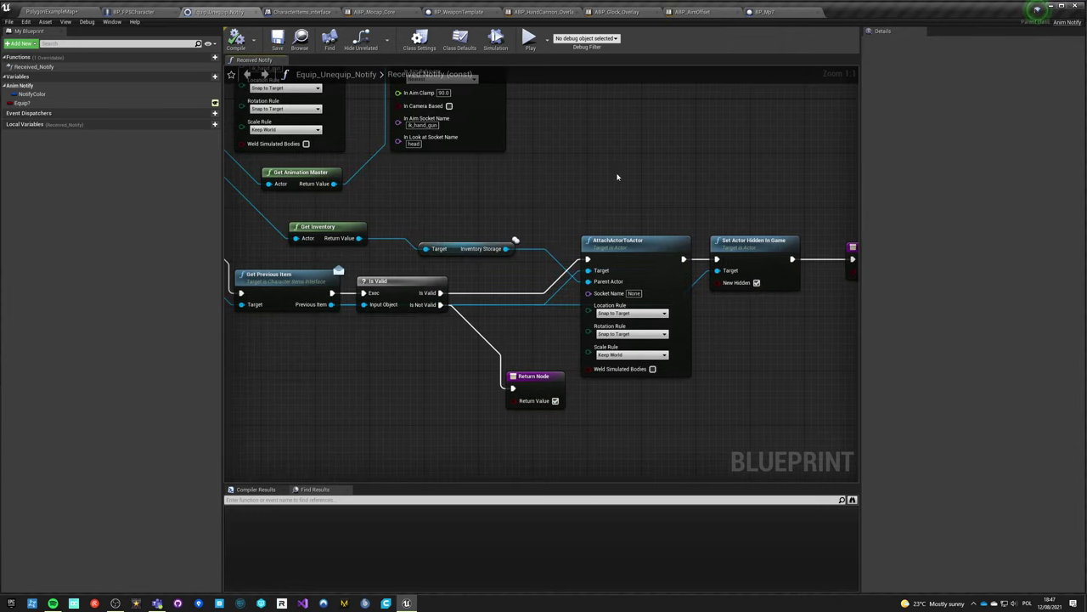
key("Home")
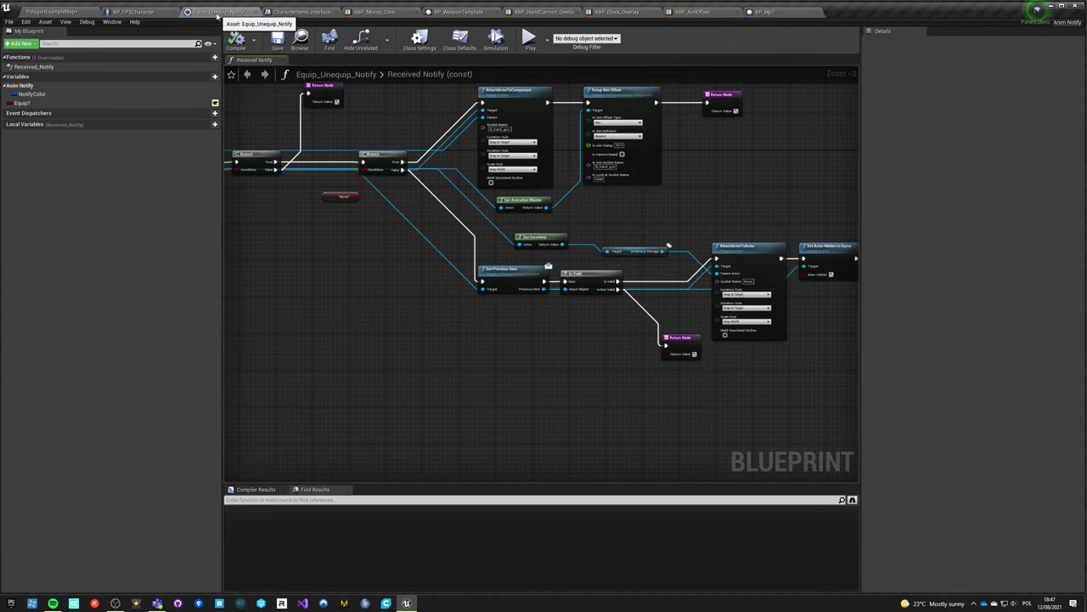
- Play-test equipping and switching weapons such as the Glock17 and AK-47 in PolygonExampleMap, and end the play session
left_click(53, 11)
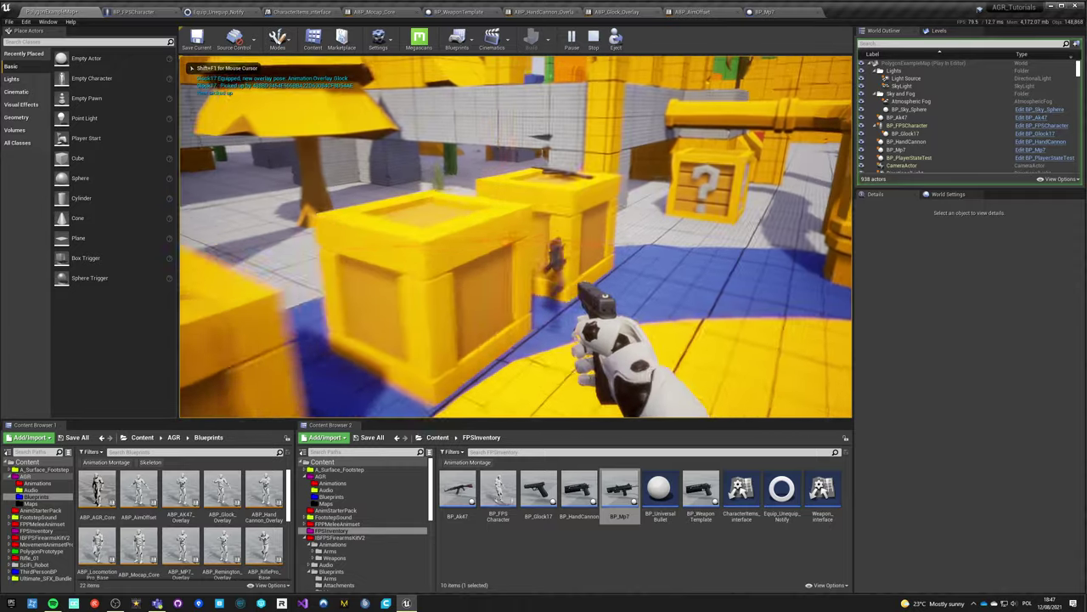
key("s")
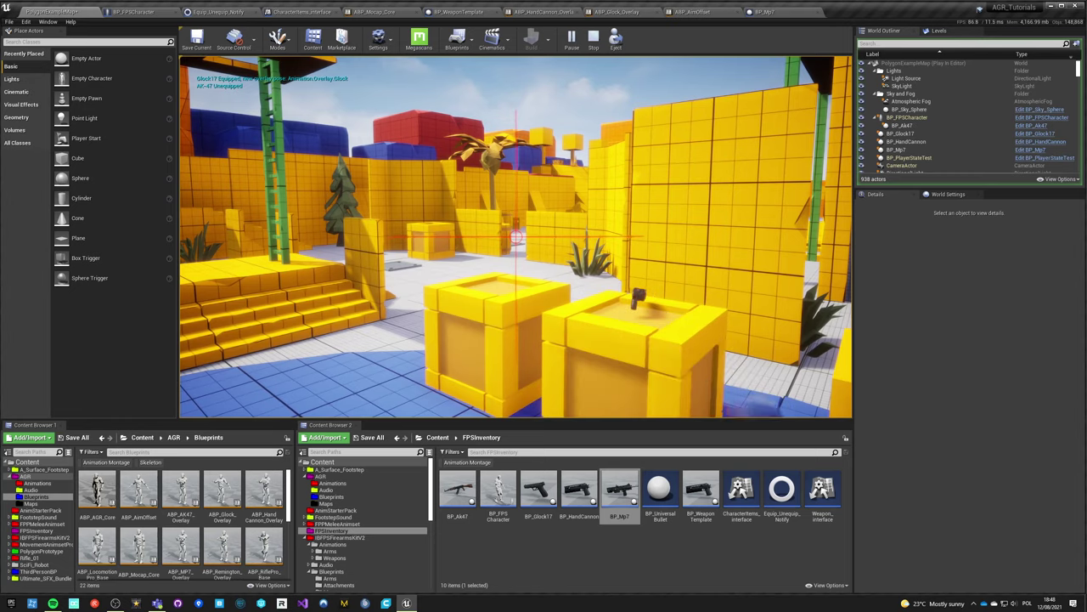
key("s")
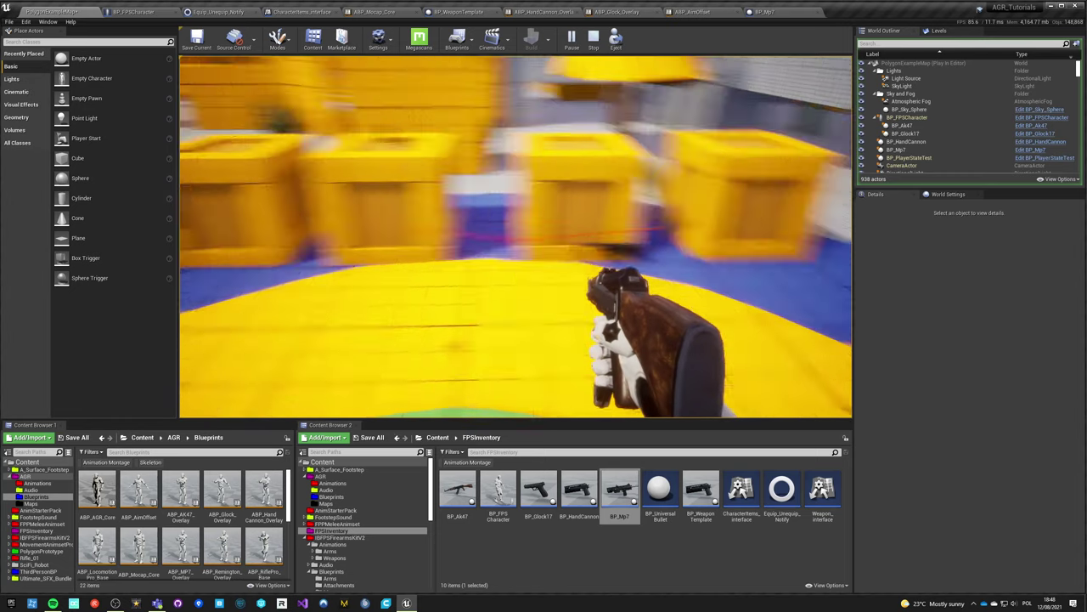
key("Escape")
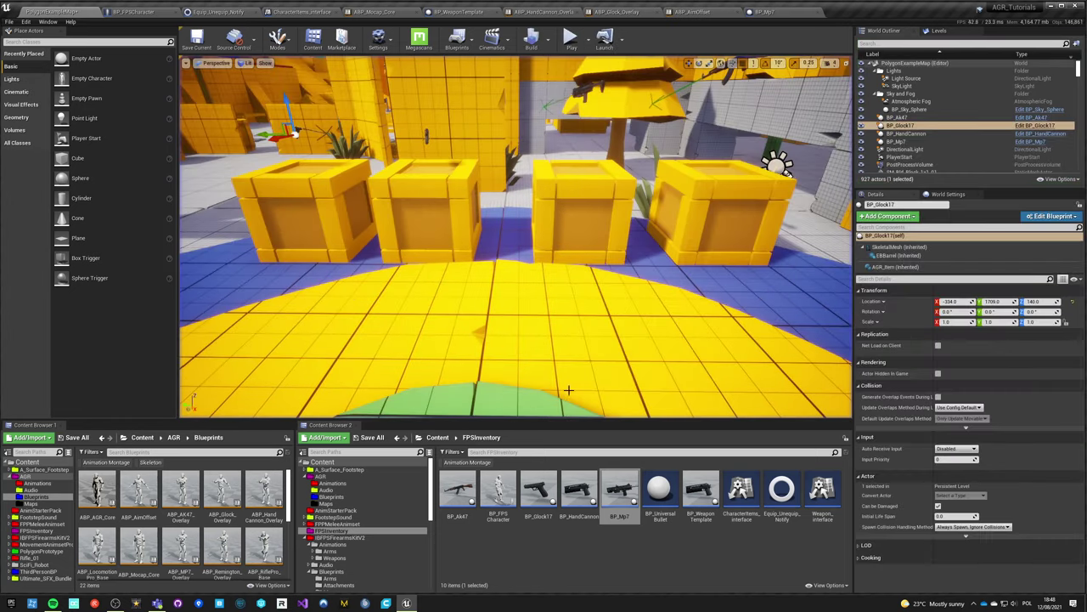
- Search the IBFPSFirearmsKitV2 Animations/Arms folder for "lower"
left_click(437, 436)
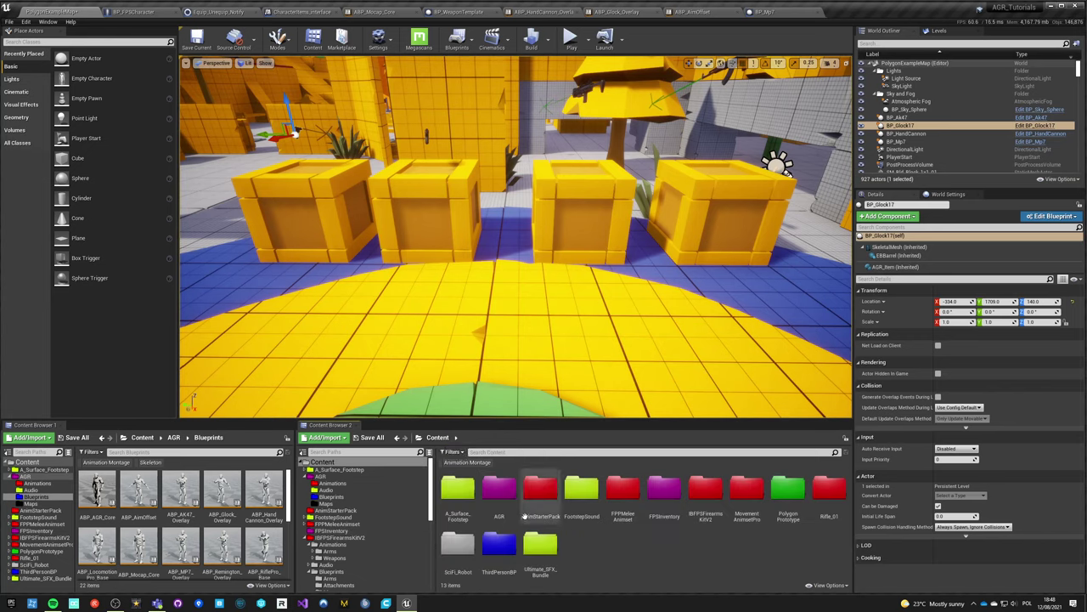
left_click(623, 488)
double_click(705, 488)
double_click(457, 488)
double_click(459, 502)
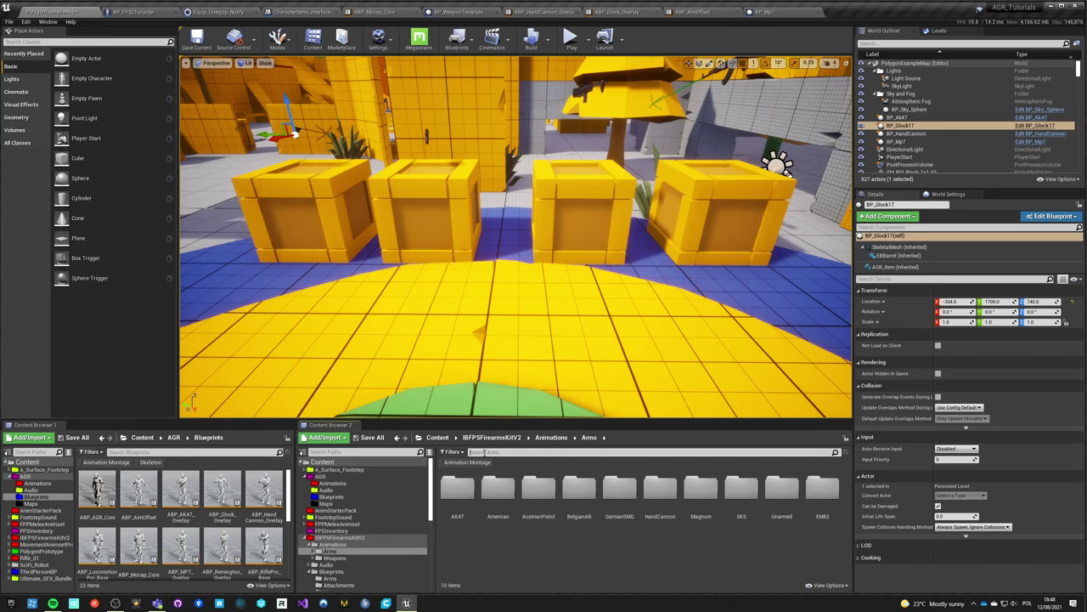
left_click(482, 452)
type("lower")
- Open the Lower animation sequences, not the montages, of the AK47, American, Austrian Pistol, GermanSMG and Hand Cannon Pistol together
left_click(457, 491)
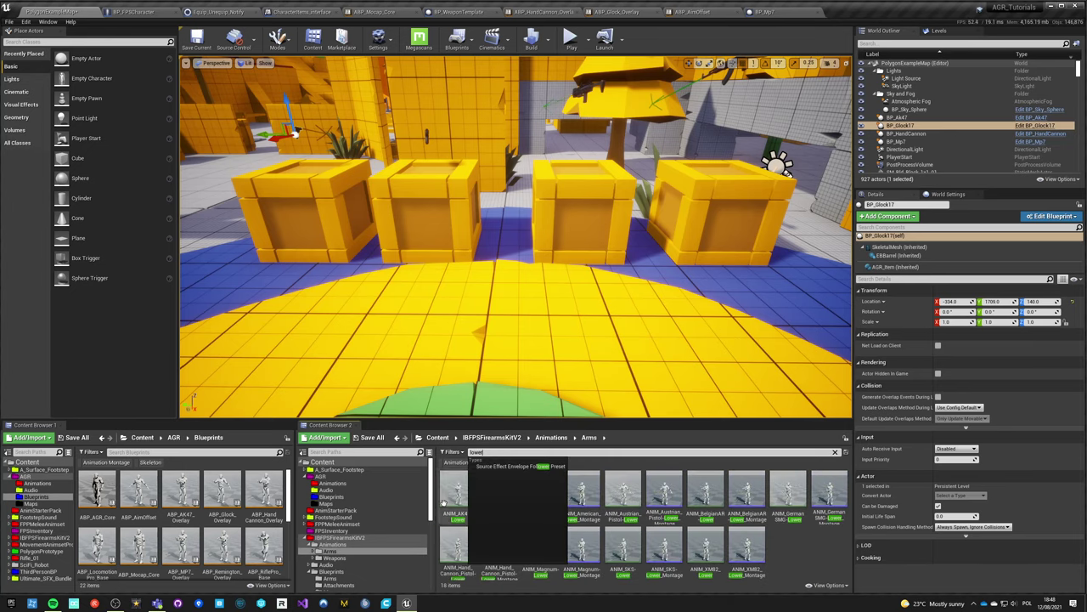
left_click(540, 491, "ctrl")
left_click(623, 491, "ctrl")
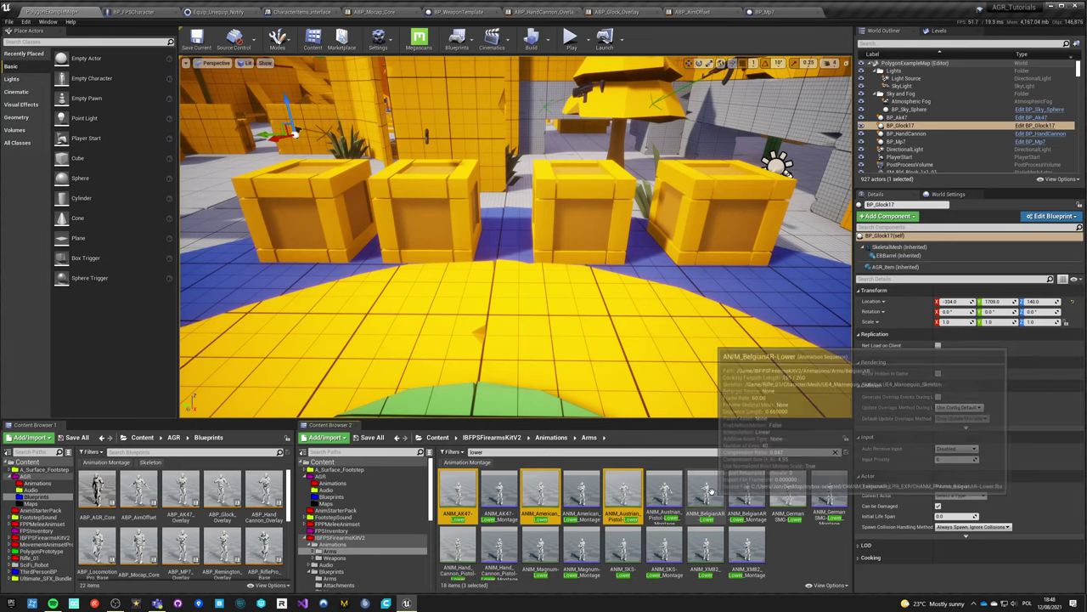
left_click(799, 497, "ctrl")
left_click(458, 548, "ctrl")
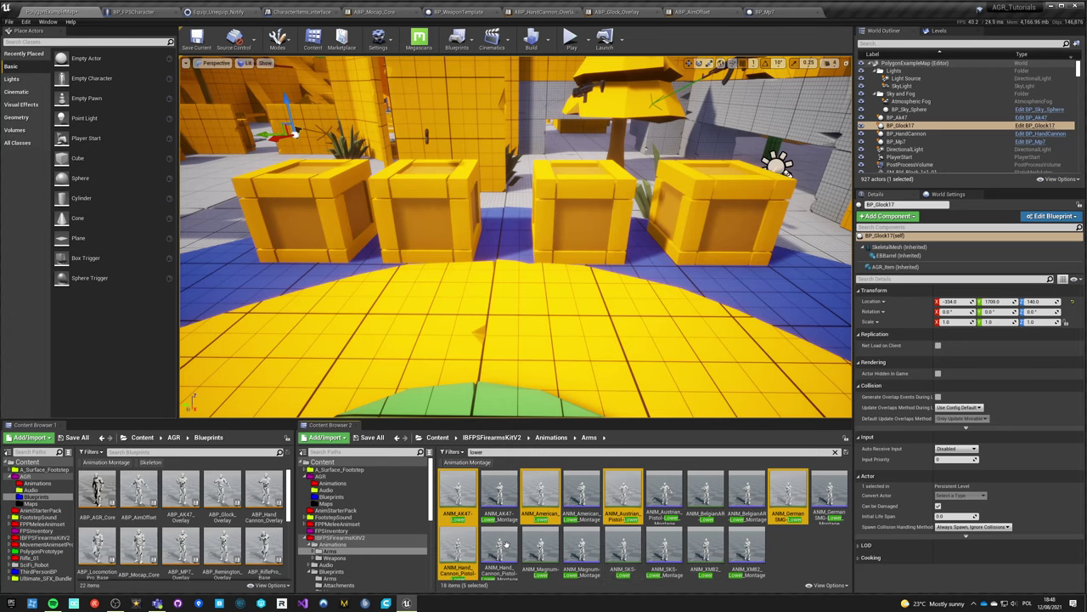
right_click(535, 501)
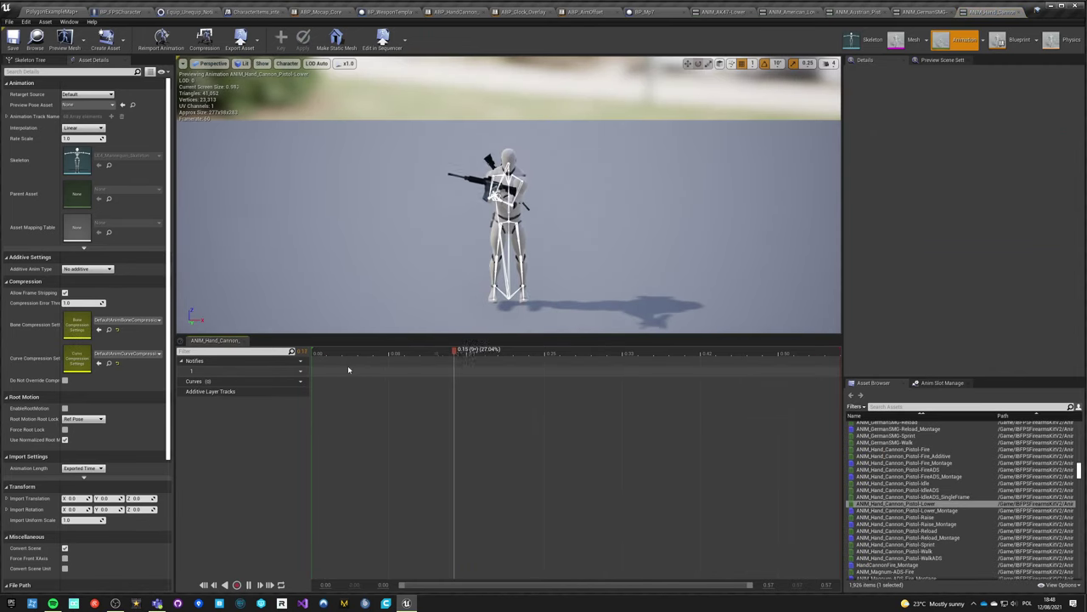
- Pause ANIM_Hand_Cannon_Pistol-Lower and add an Equip_Unequip_Notify to its notify track at about 0.42 s
left_click(247, 584)
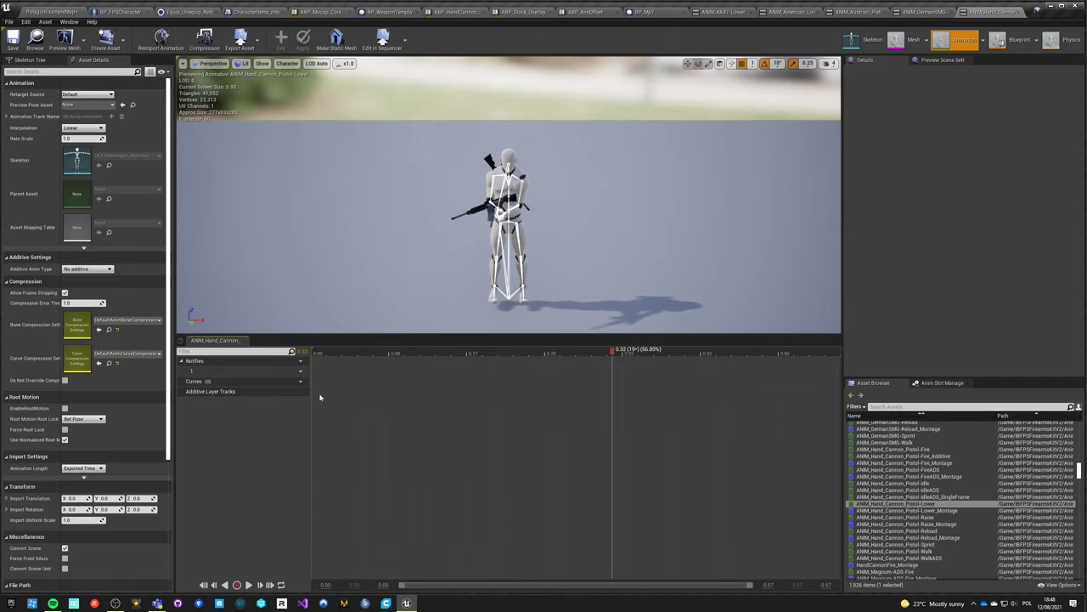
left_click_drag(328, 356, 700, 353)
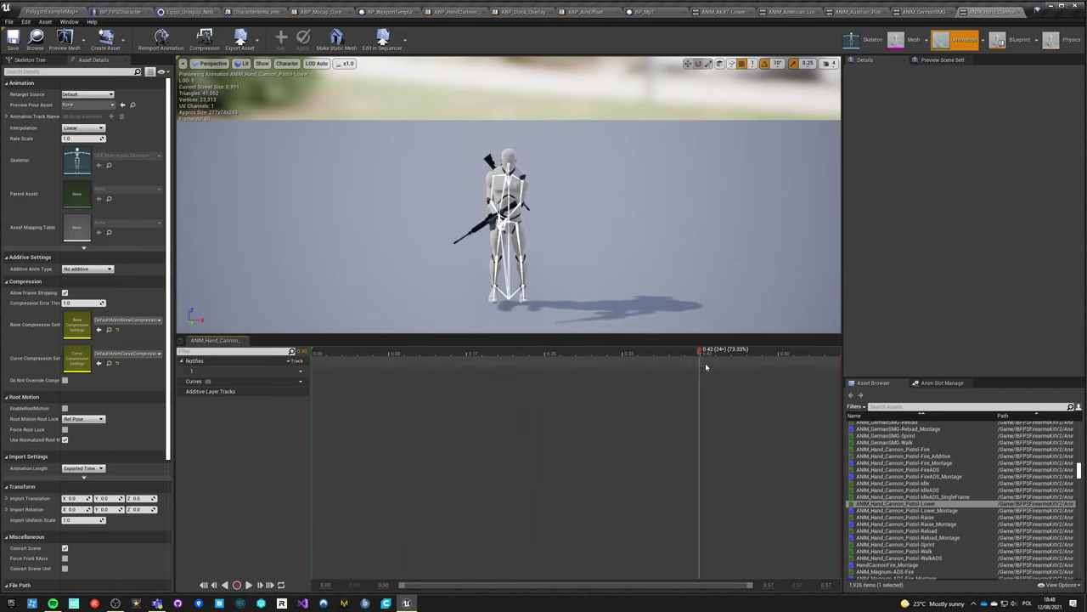
right_click(701, 376)
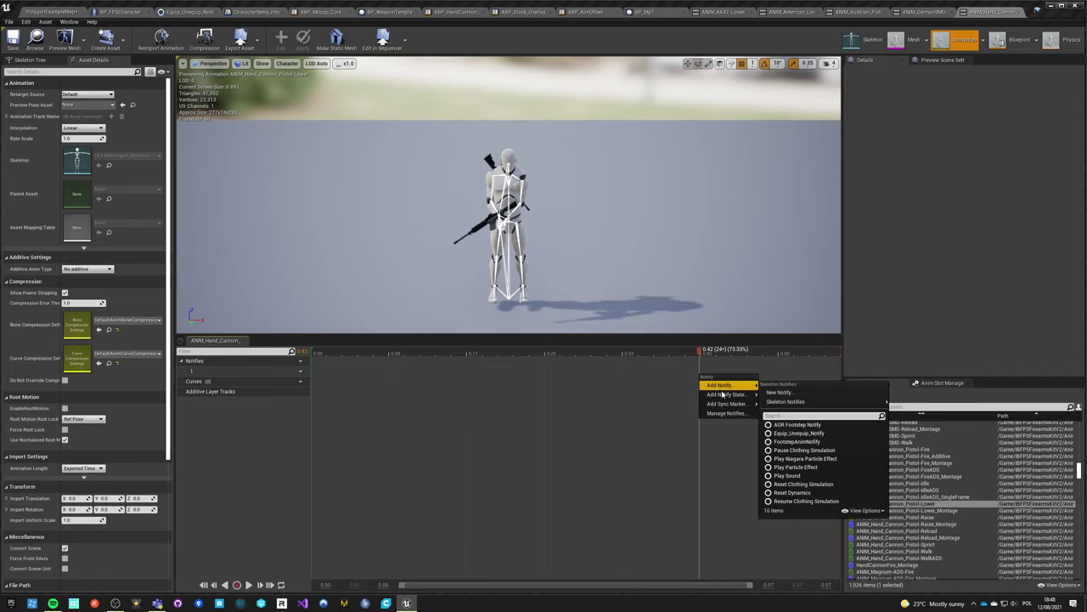
mouse_move(729, 395)
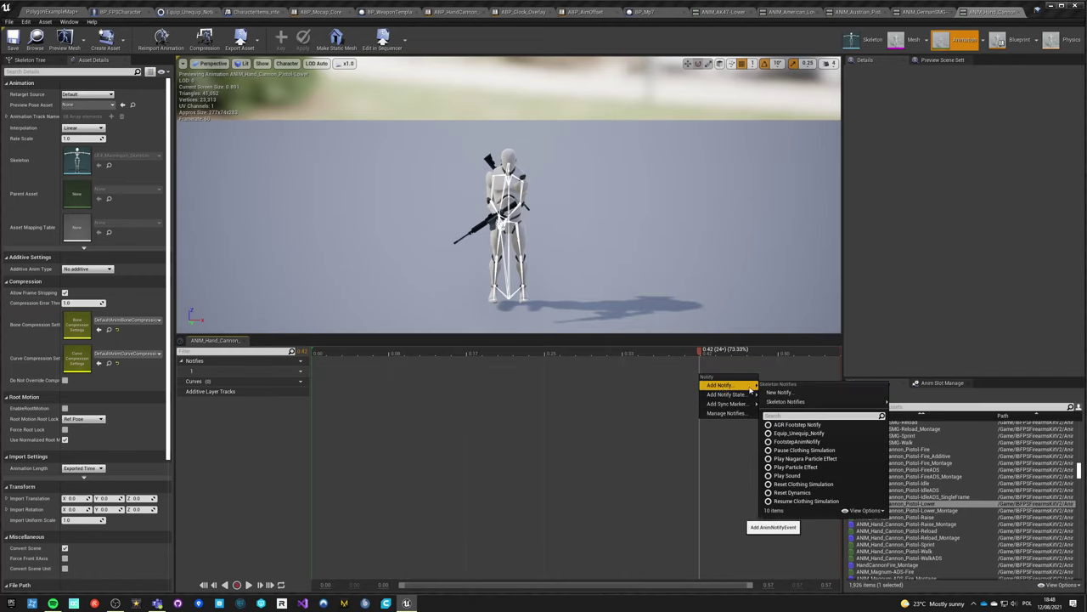
left_click(799, 432)
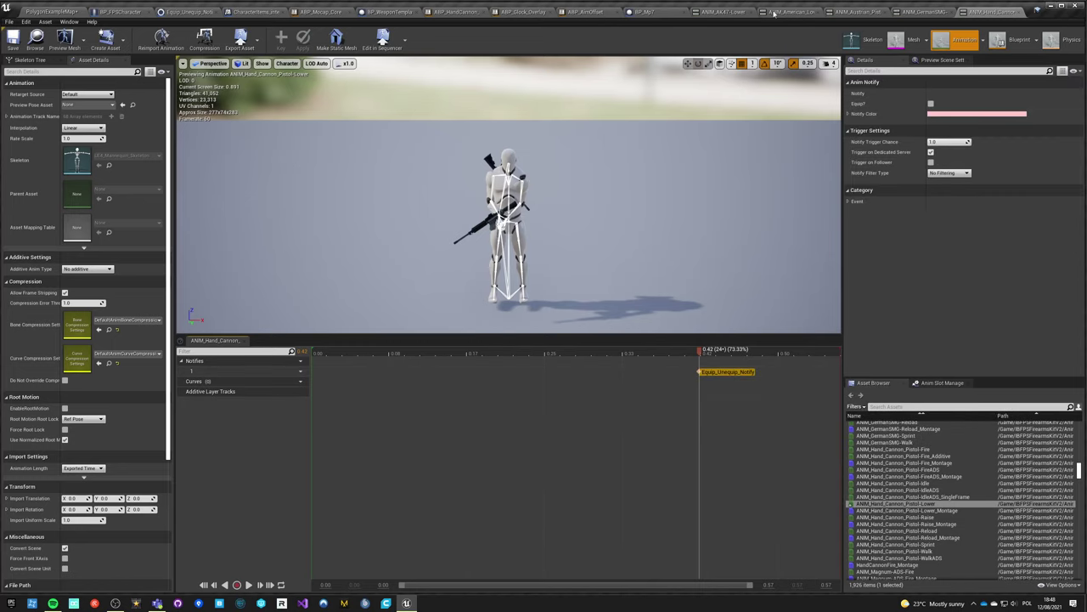
- Pause ANIM_GermanSMG-Lower and add an Equip_Unequip_Notify to its notify track at about 0.25 s
left_click(924, 12)
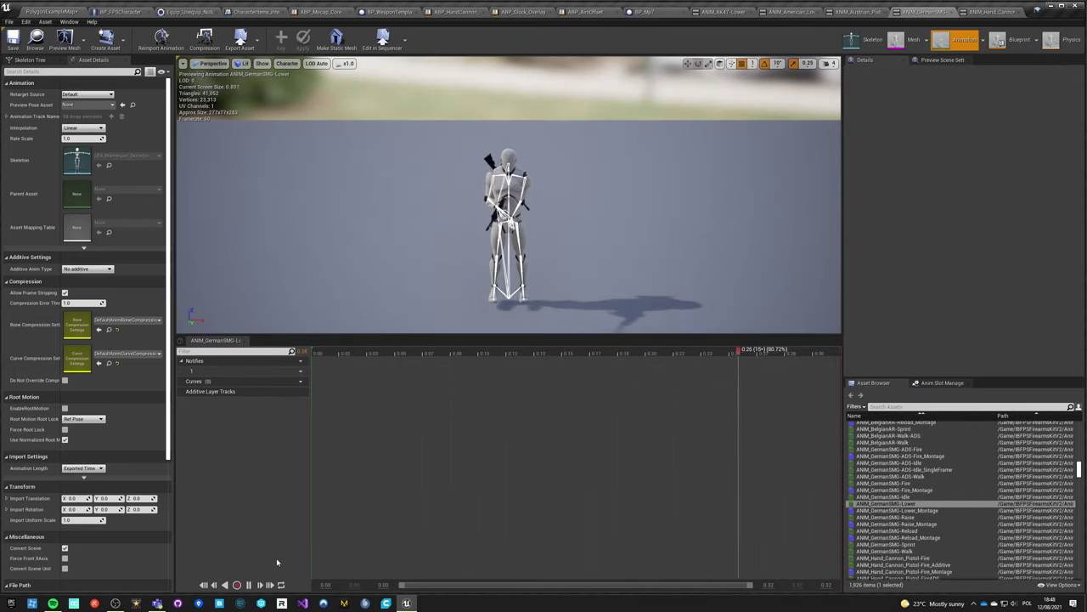
left_click(248, 584)
left_click_drag(633, 352, 724, 352)
right_click(726, 375)
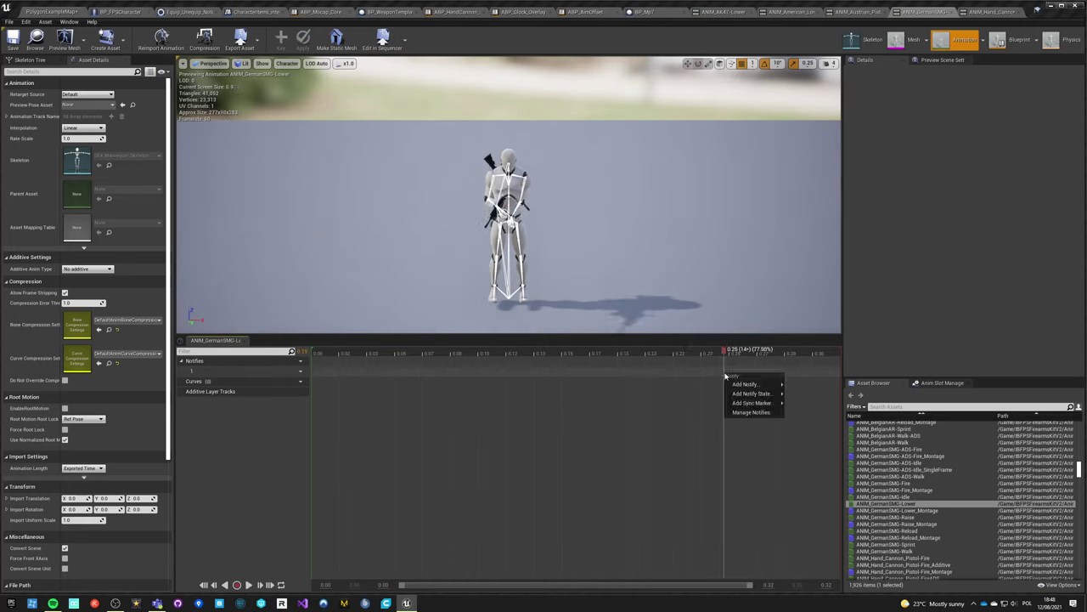
mouse_move(745, 384)
left_click(820, 433)
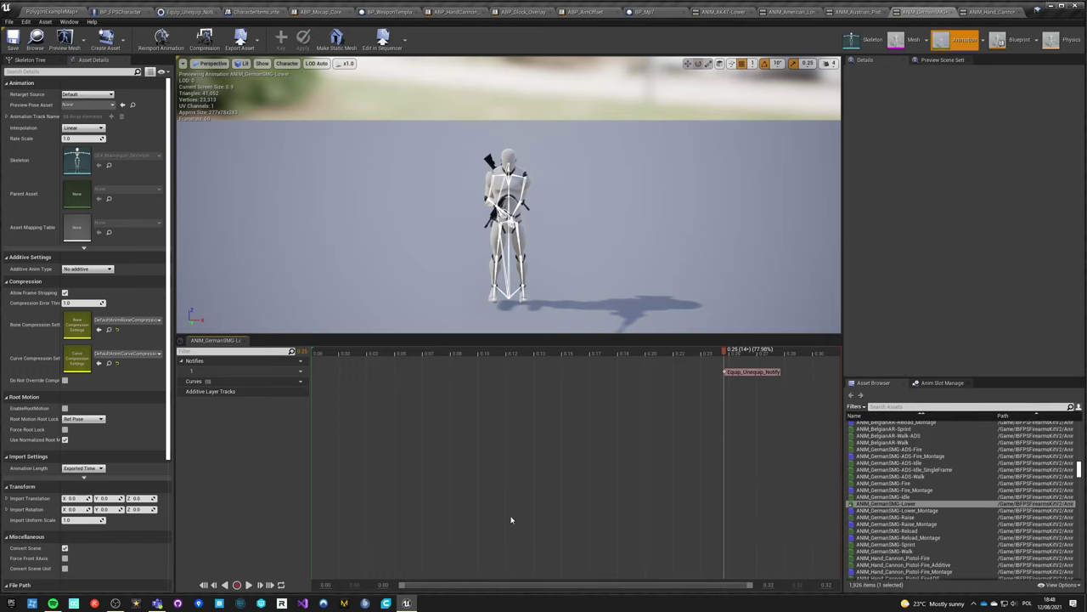
- Add an Equip_Unequip_Notify at about 0.41 s in ANIM_Austrian_Pistol-Lower
left_click(862, 11)
mouse_move(710, 353)
left_mouse_down()
mouse_move(728, 351)
mouse_move(695, 354)
left_mouse_up()
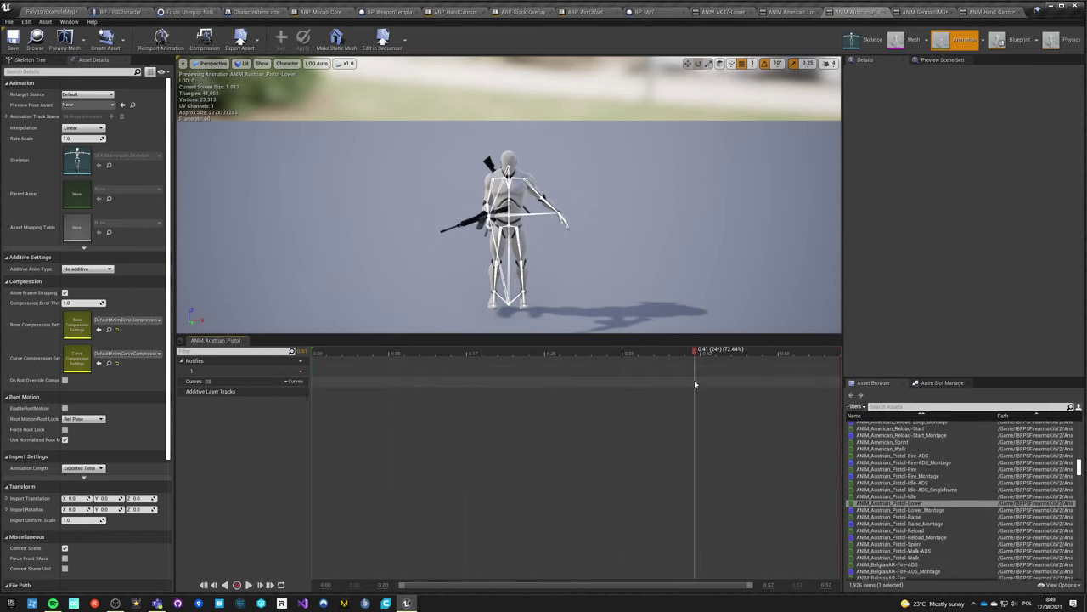
right_click(696, 383)
mouse_move(722, 383)
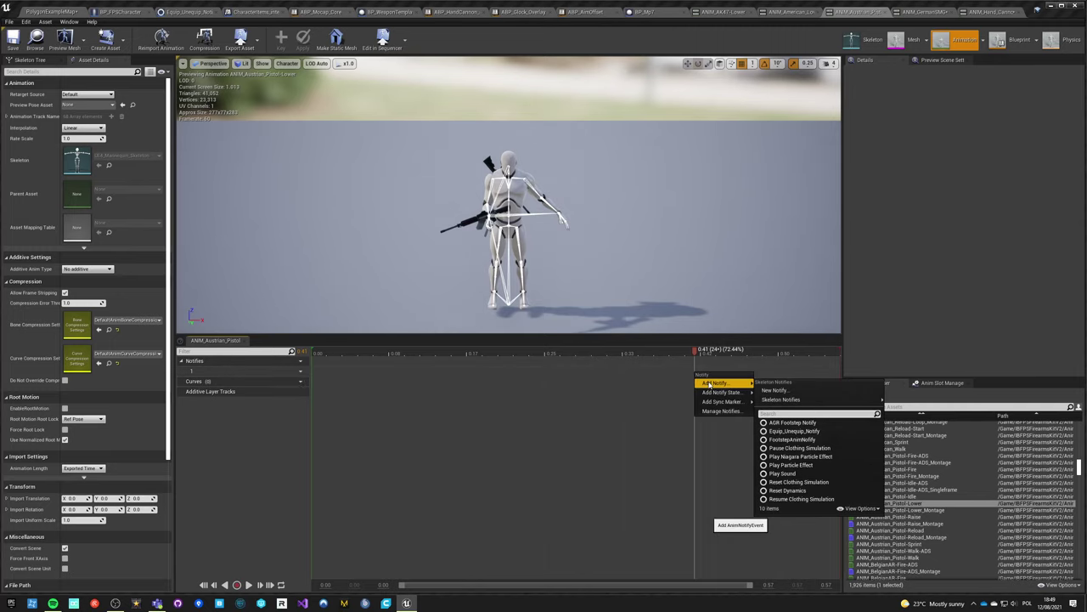
left_click(775, 432)
- Add an Equip_Unequip_Notify at about 0.63 s, near the end of ANIM_American_Lower
left_click(790, 12)
left_click(691, 353)
left_click_drag(690, 353, 790, 358)
right_click(791, 377)
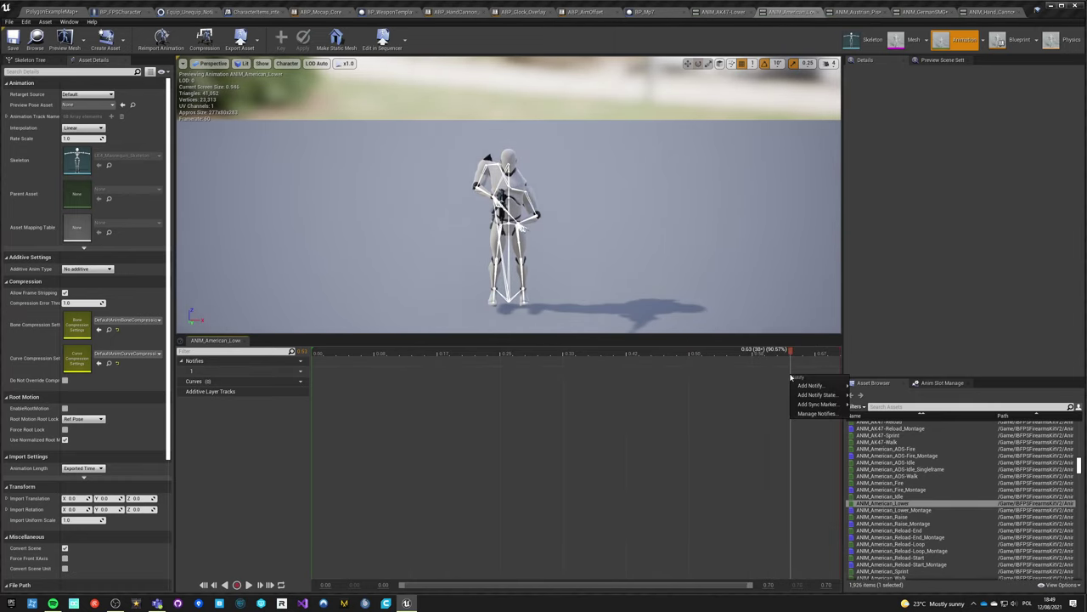
mouse_move(801, 386)
left_click(867, 432)
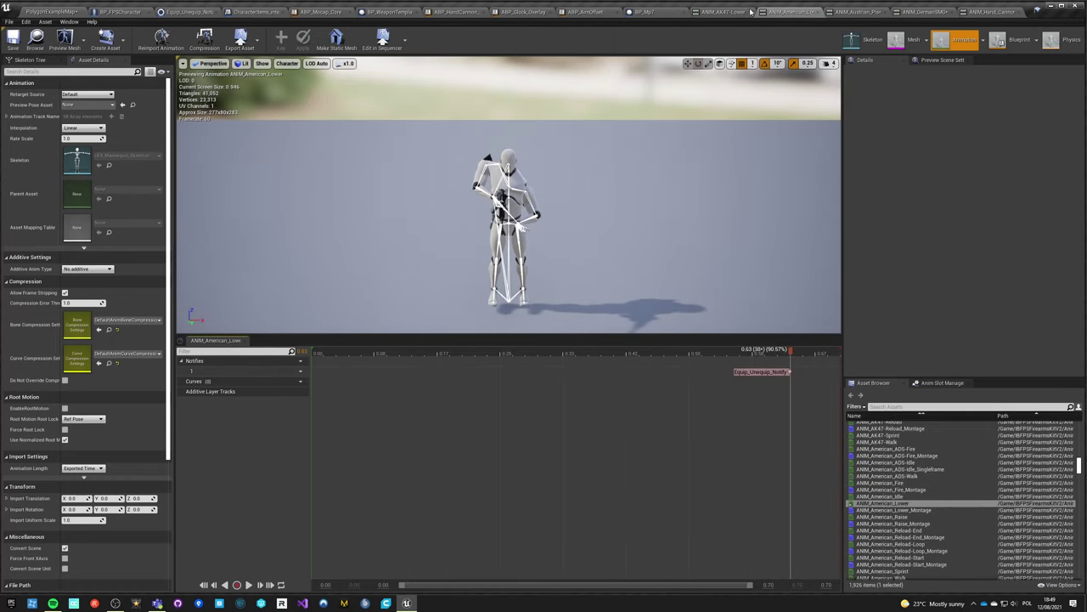
- Add an Equip_Unequip_Notify at about 0.41 s in ANIM_AK47-Lower
left_click(730, 11)
left_click(704, 353)
left_click_drag(704, 353, 752, 373)
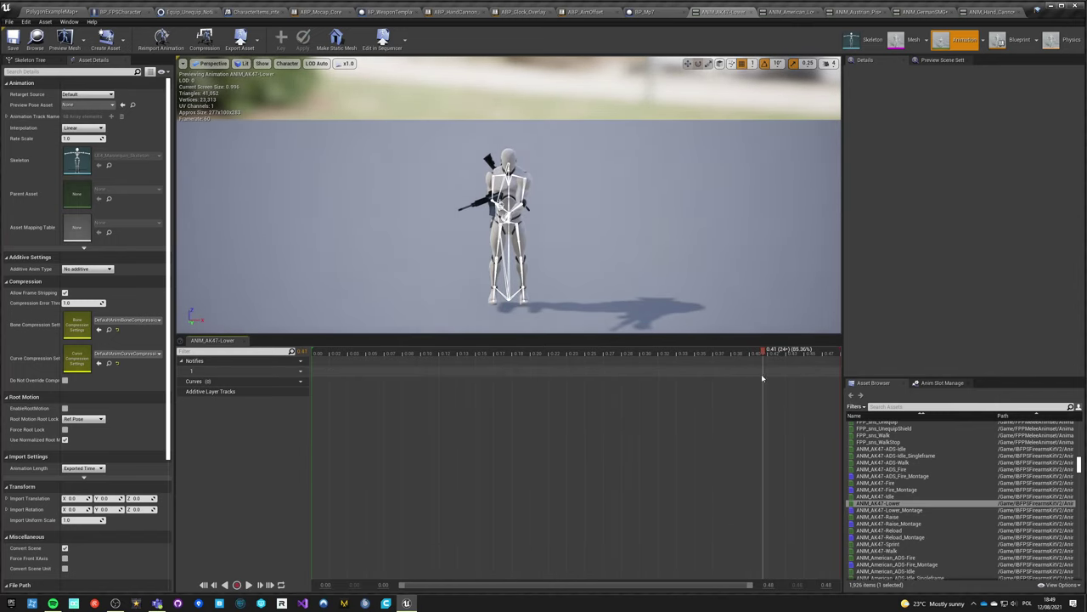
right_click(763, 379)
mouse_move(773, 381)
left_click(837, 433)
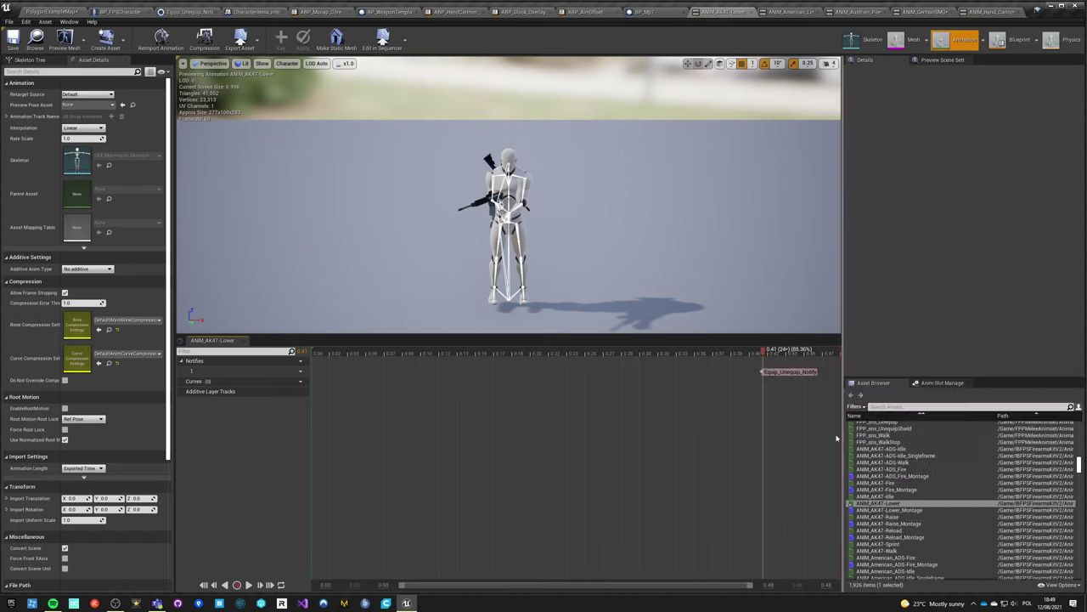
- Save the AK47 lower animation and check its Equip_Unequip_Notify's properties, including the Event settings
left_click(13, 39)
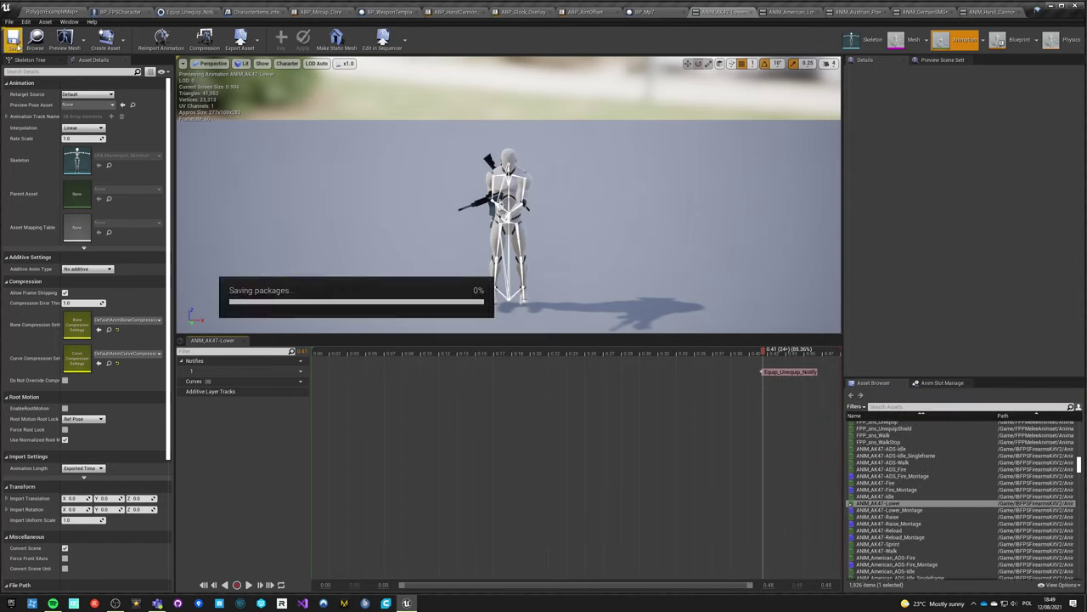
left_click(786, 371)
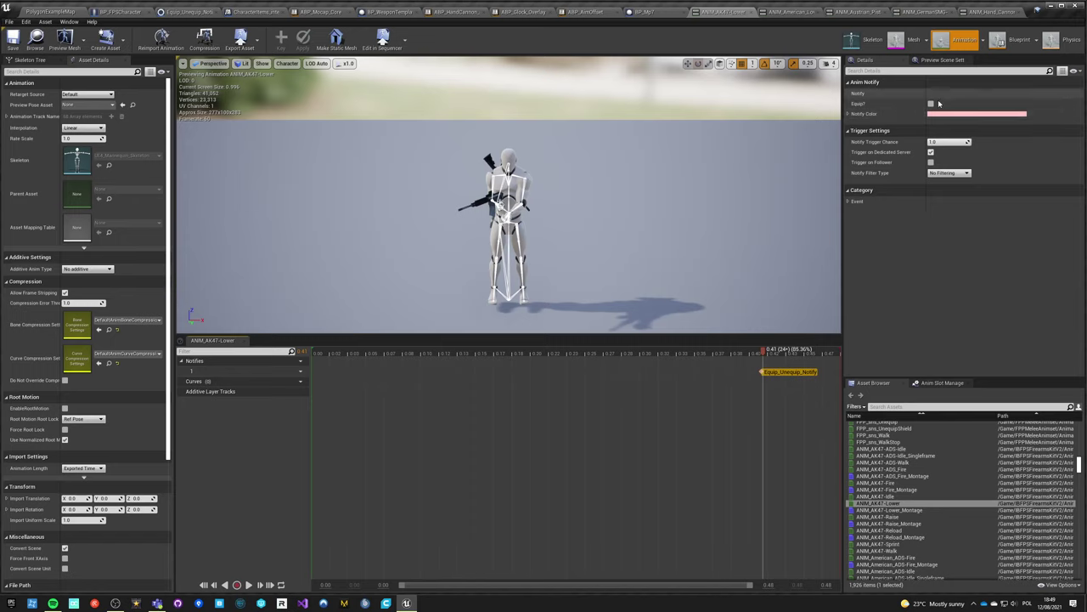
left_click(849, 202)
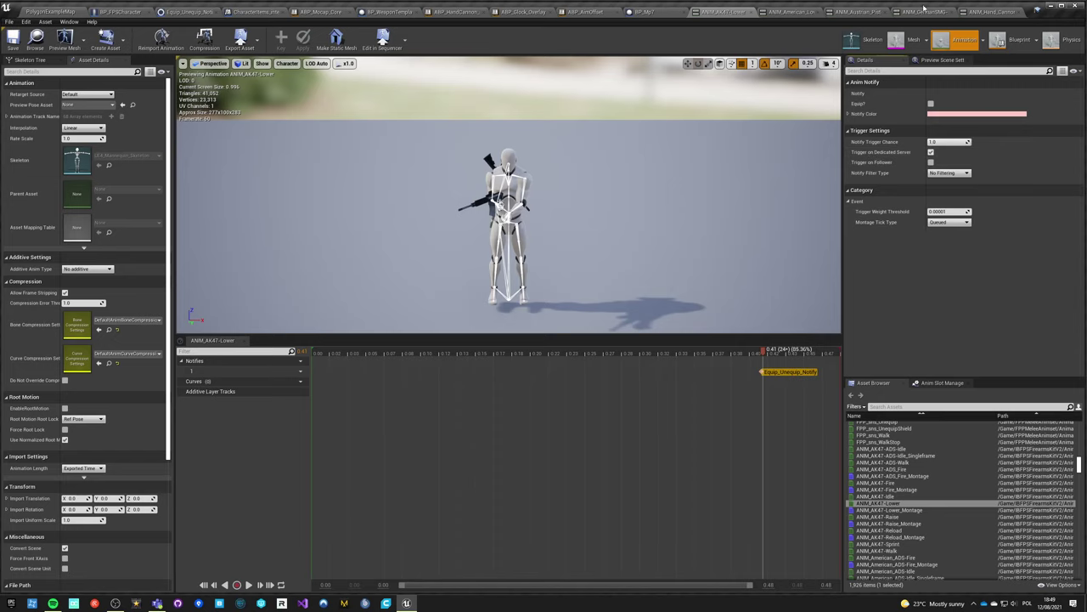
- Close the five Lower animation editors and return to the PolygonExampleMap level
left_click(748, 11)
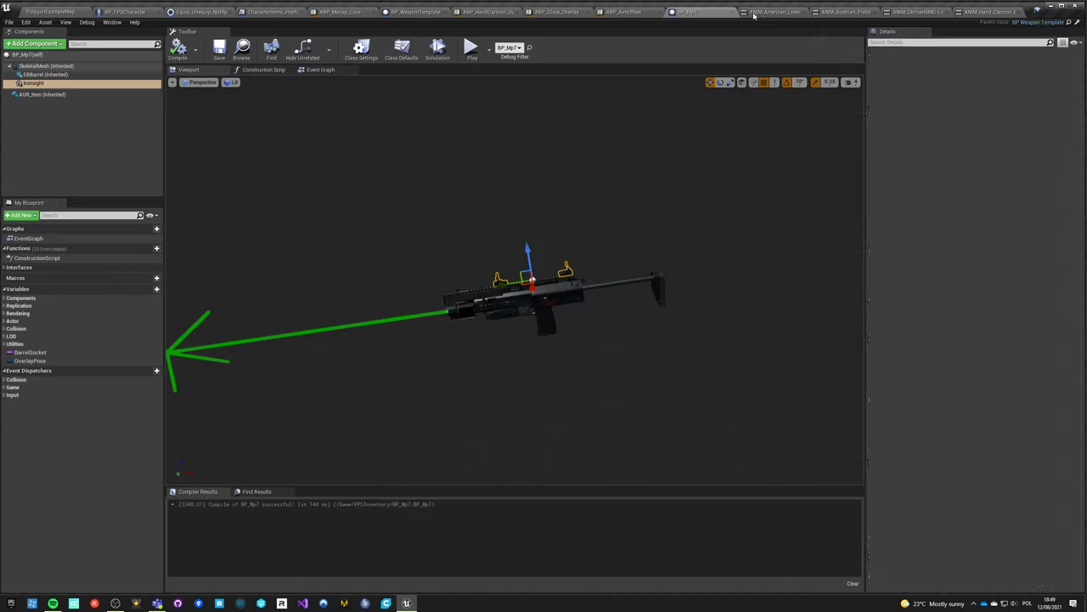
left_click(807, 12)
left_click(868, 13)
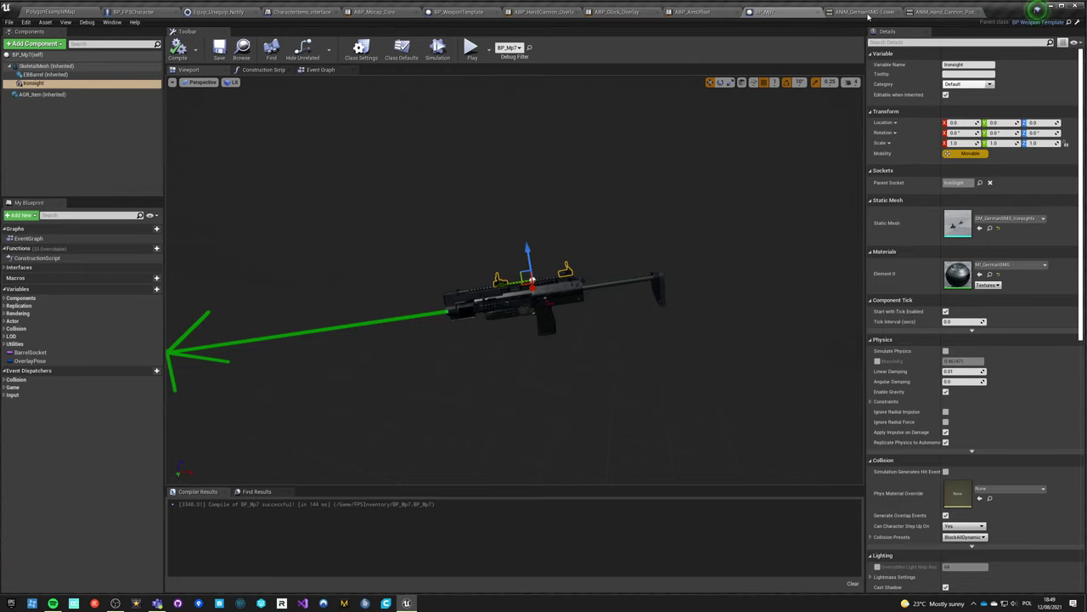
left_click(898, 13)
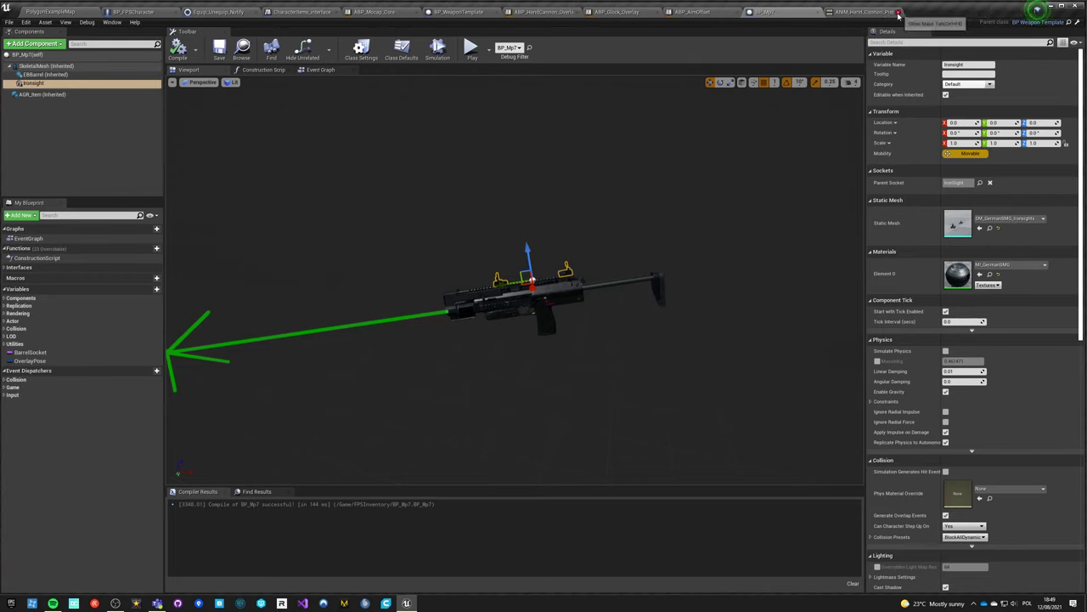
left_click(898, 13)
left_click(51, 12)
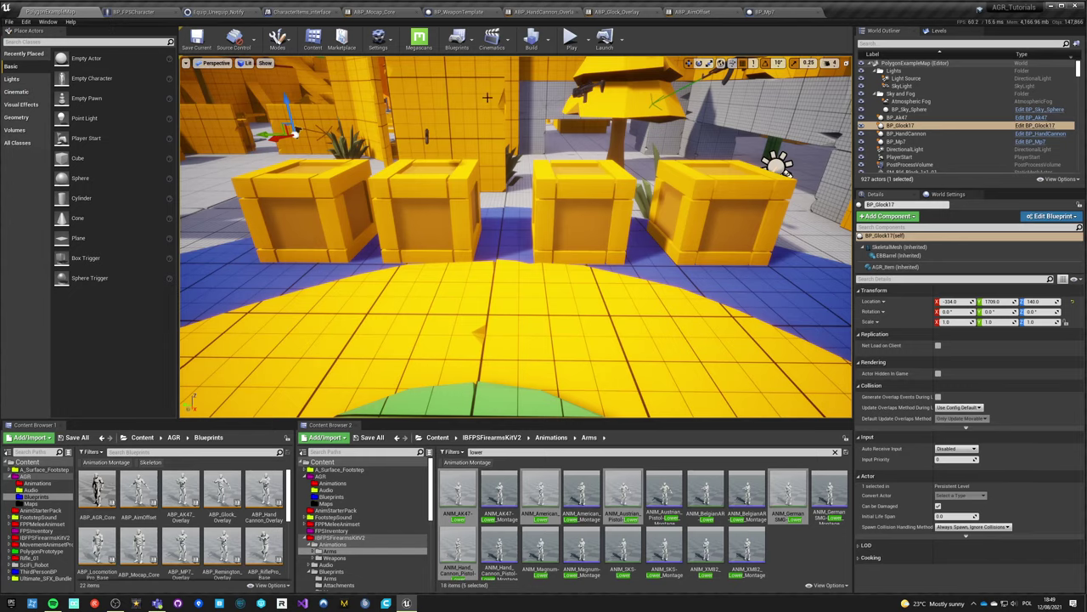
- Play-test the level in full screen, equipping and switching between weapons such as the Glock17 and MP7
key("alt+p")
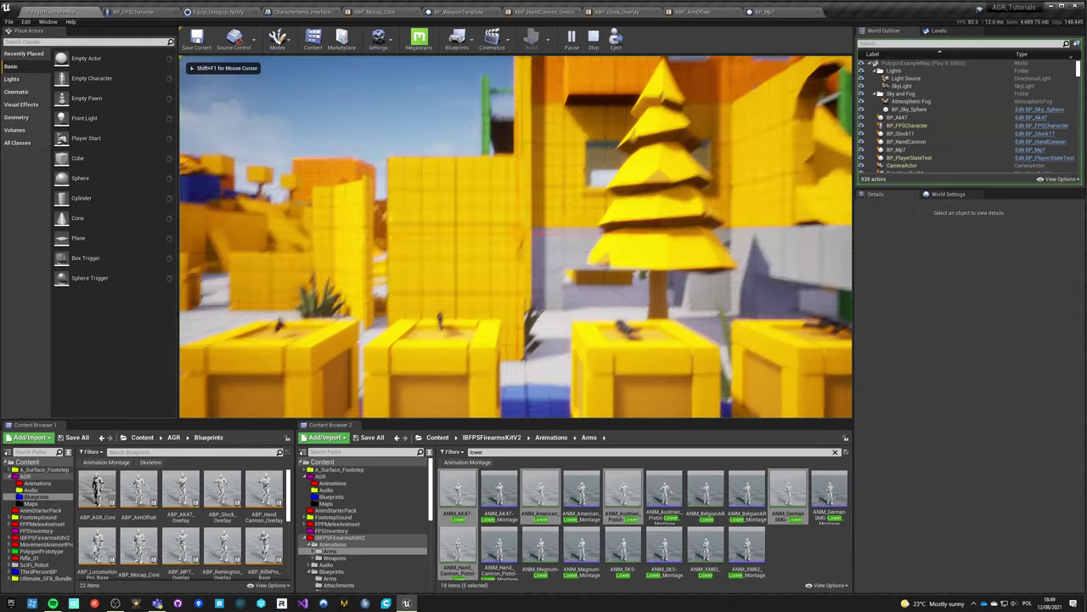
key("F11")
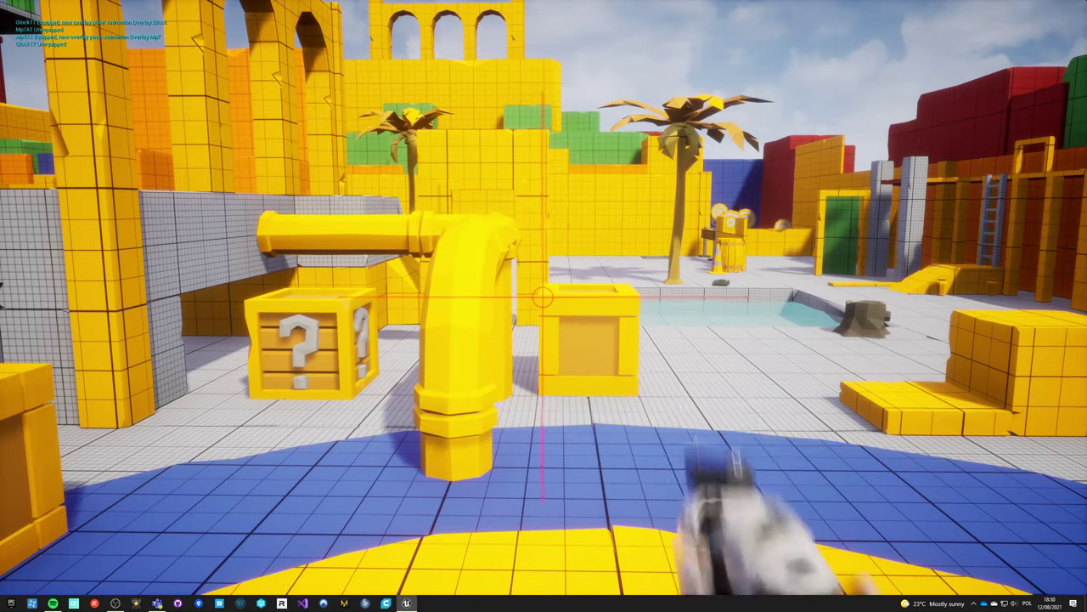
key("w")
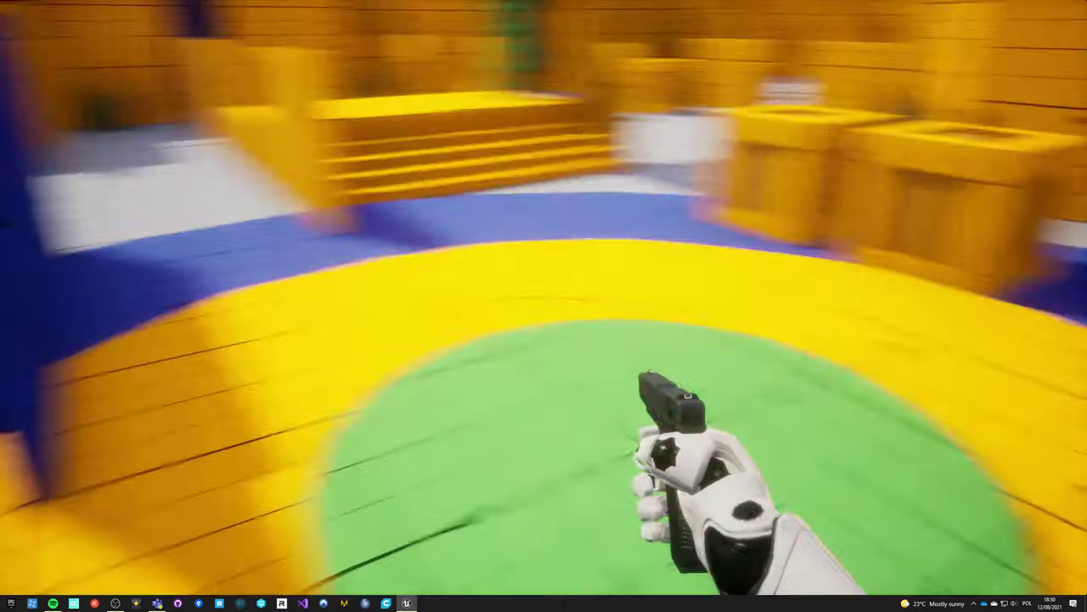
key("1")
key("2")
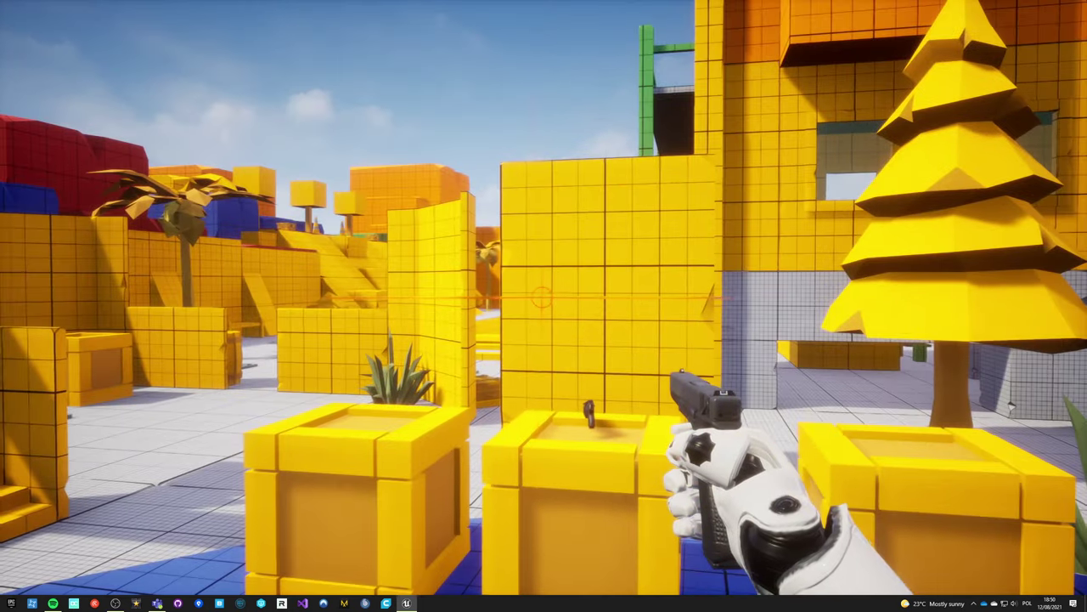
- Examine weapon switching in slow motion using the console command slomo 0.1, and end the full-screen play session
key("grave")
type("s")
key("BackSpace")
type("lomo 0.1")
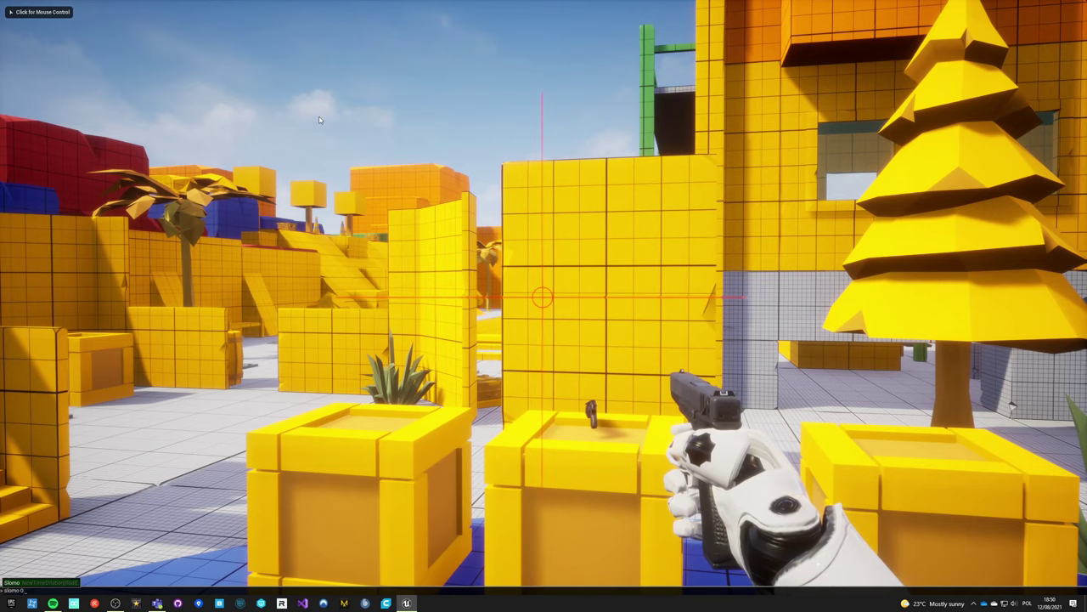
type("1")
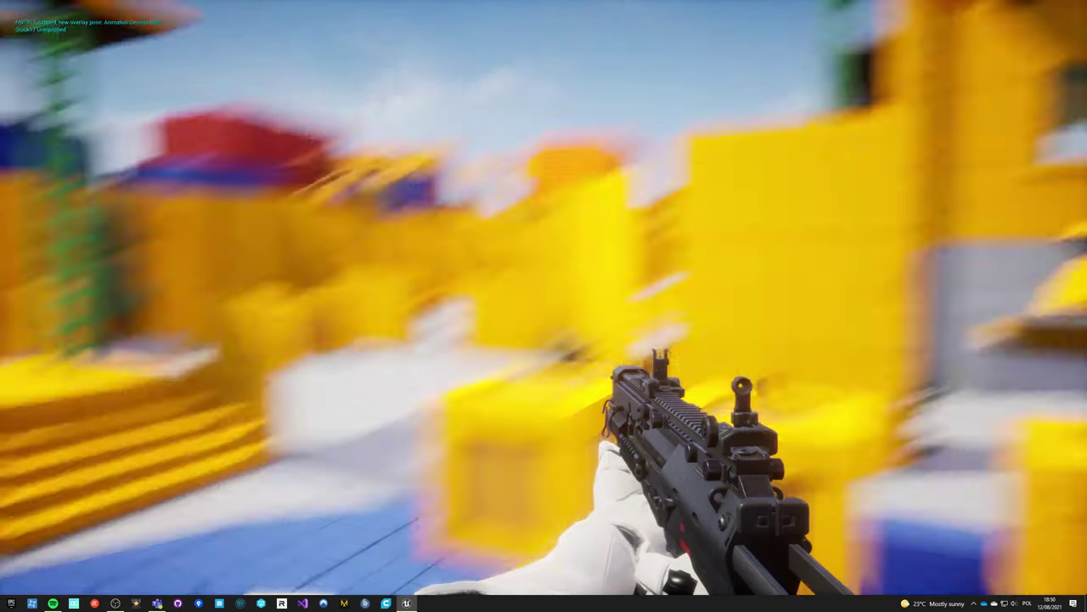
key("Escape")
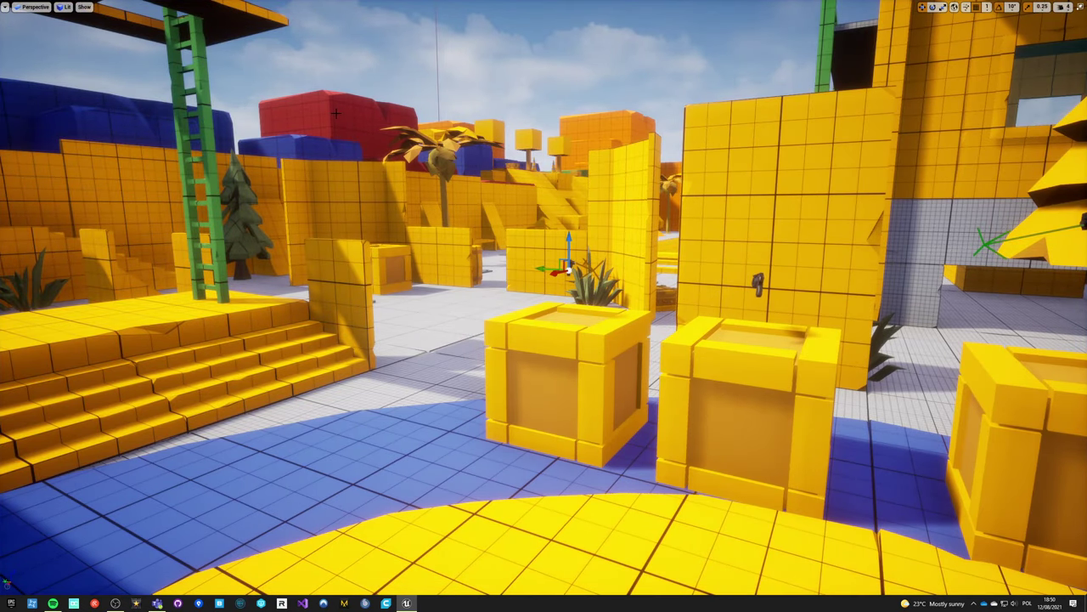
key("Escape")
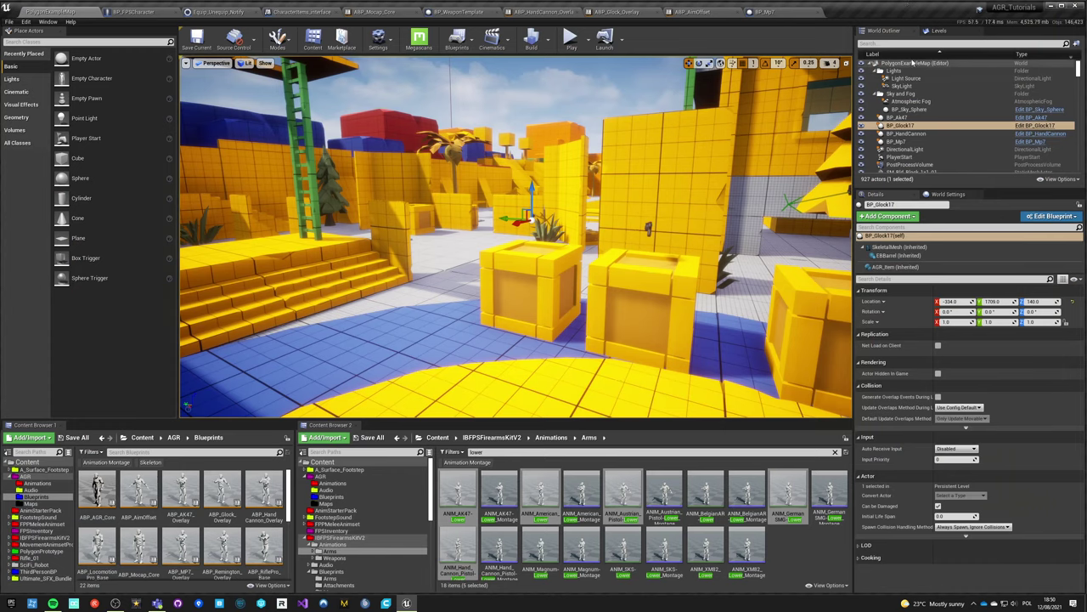
- Find the level's PostProcessVolume by searching for post pro and select it
left_click(907, 42)
type("post pro")
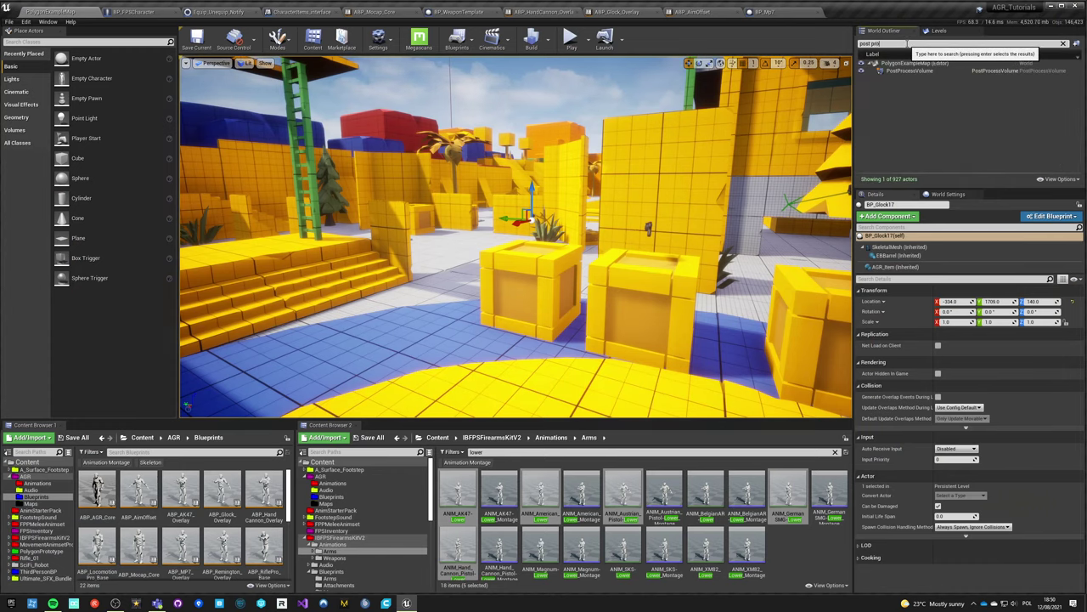
left_click(908, 70)
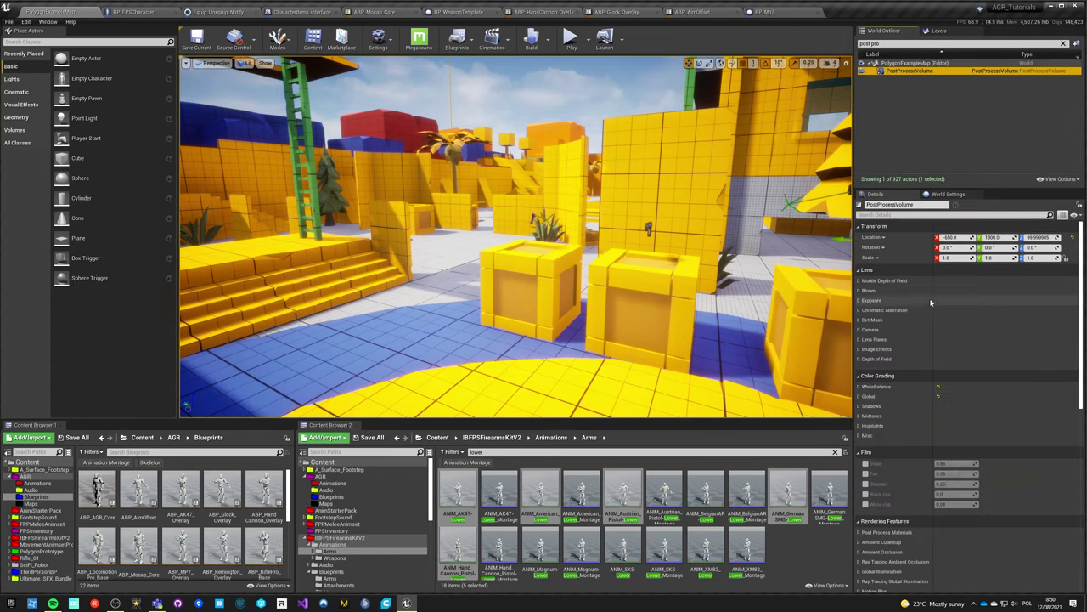
- Enable the PostProcessVolume's Motion Blur overrides for Amount, Max, Target FPS and Per Object Size, and set Target FPS to 8
left_click(895, 215)
type("motio")
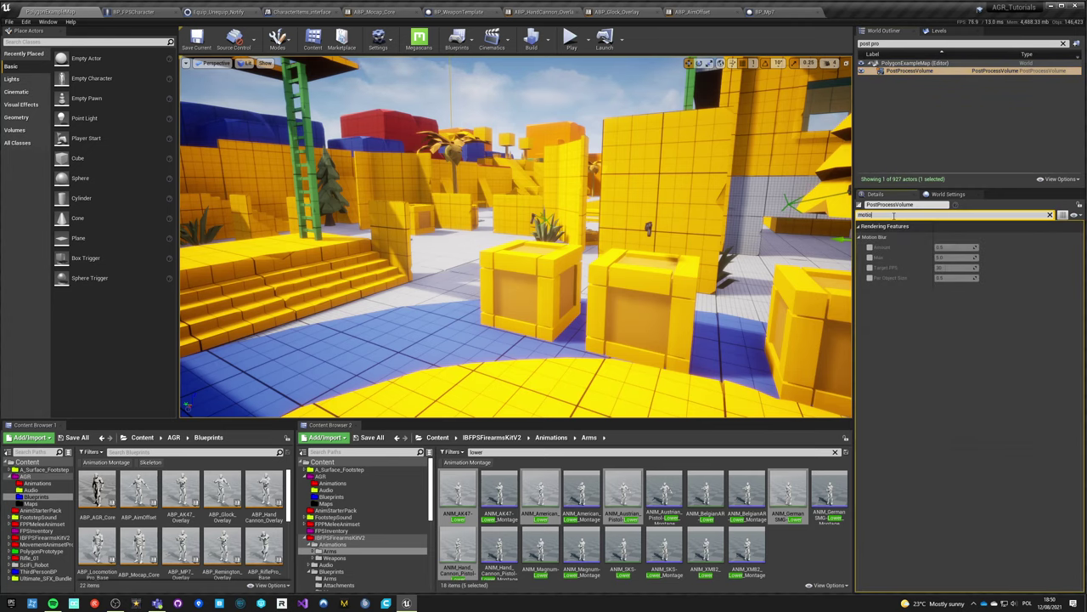
type("n")
left_click(869, 247)
left_click(870, 258)
left_click(870, 267)
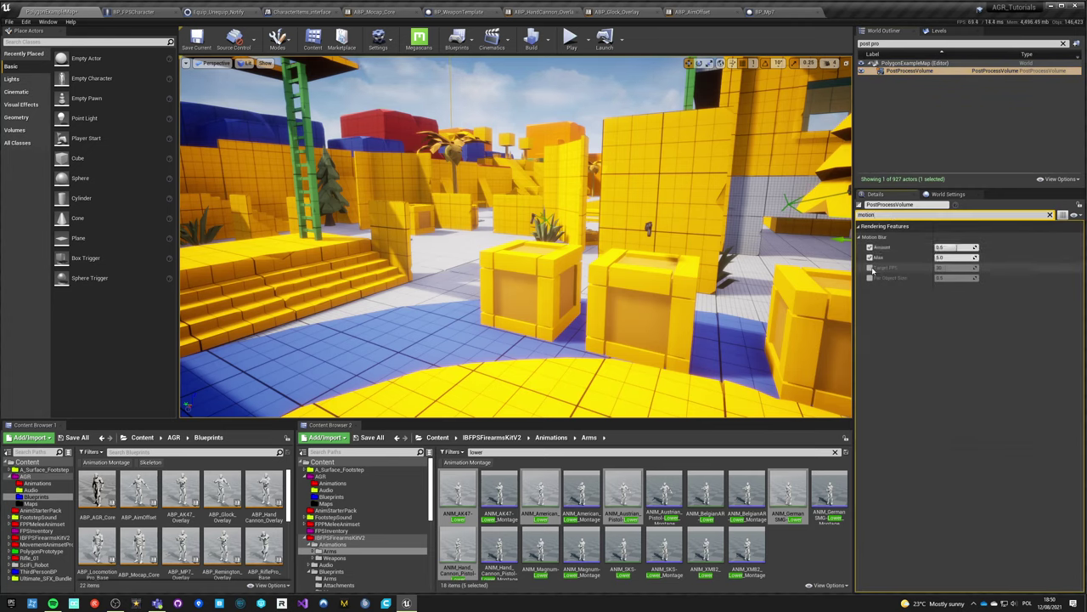
left_click(870, 278)
type("8")
key("Return")
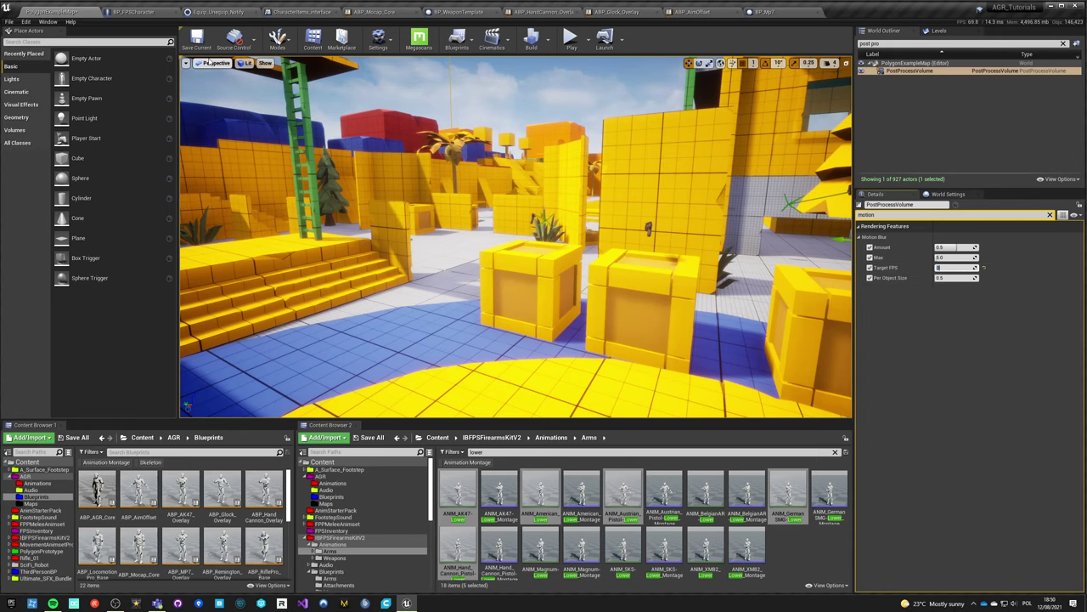
- Play the level in full screen and move back and forth before the weapon crates to check the motion blur
key("alt+p")
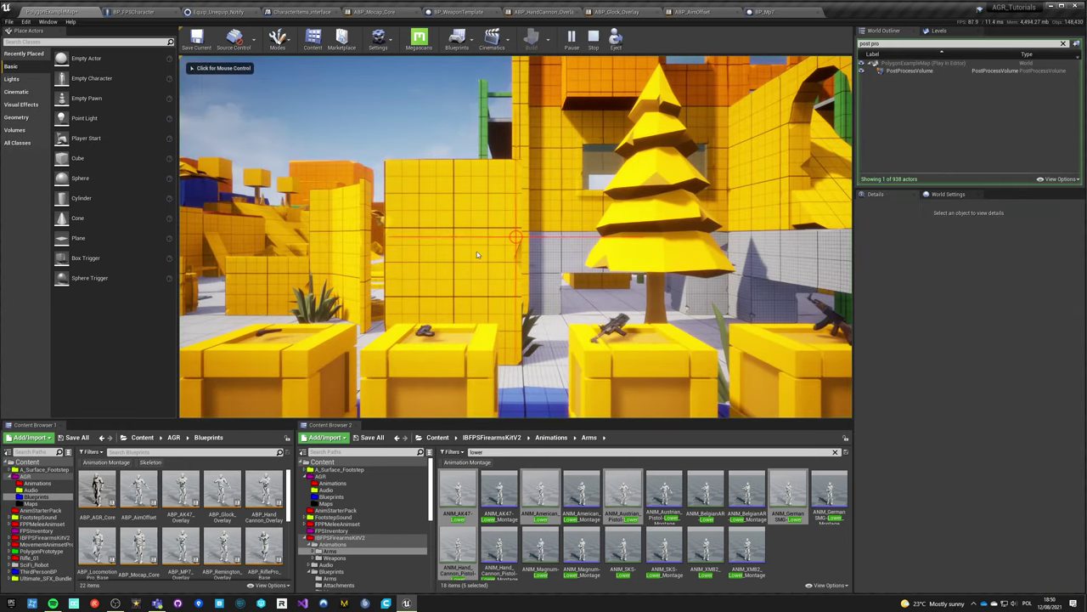
key("F11")
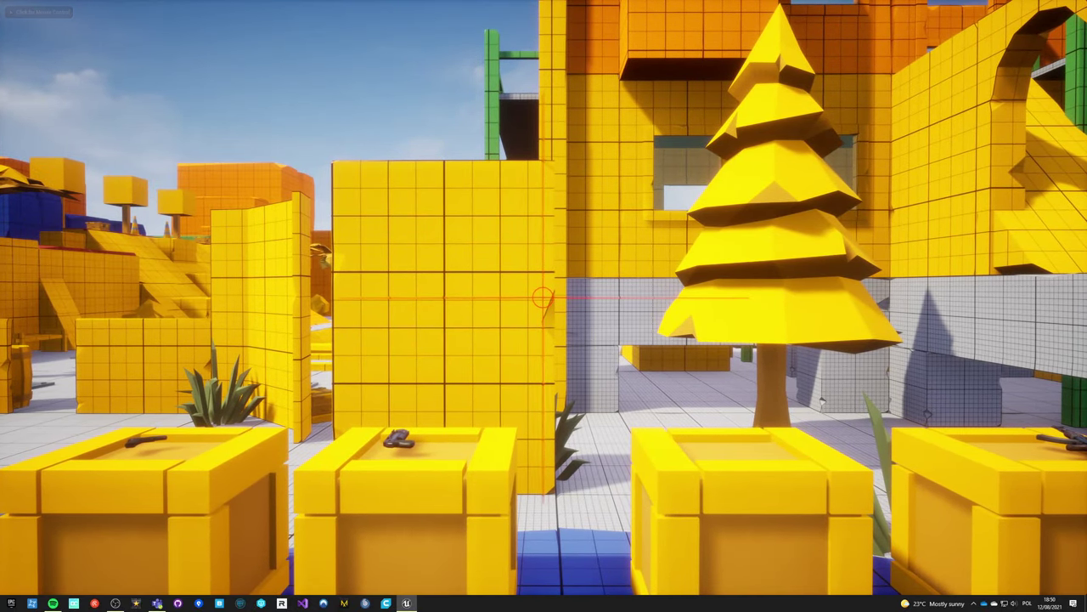
left_click(543, 298)
key("w")
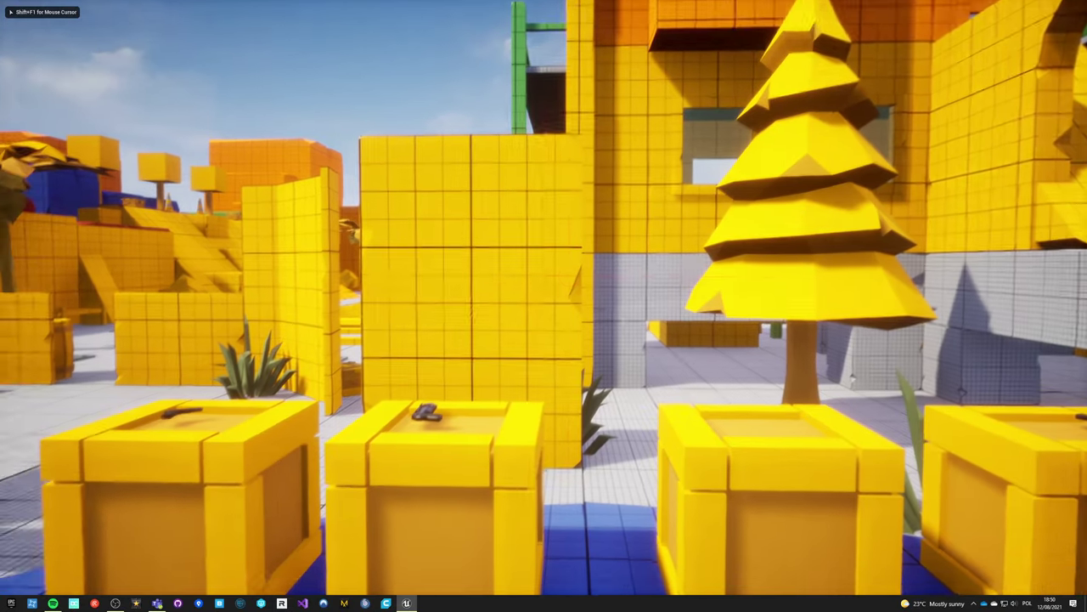
key("s")
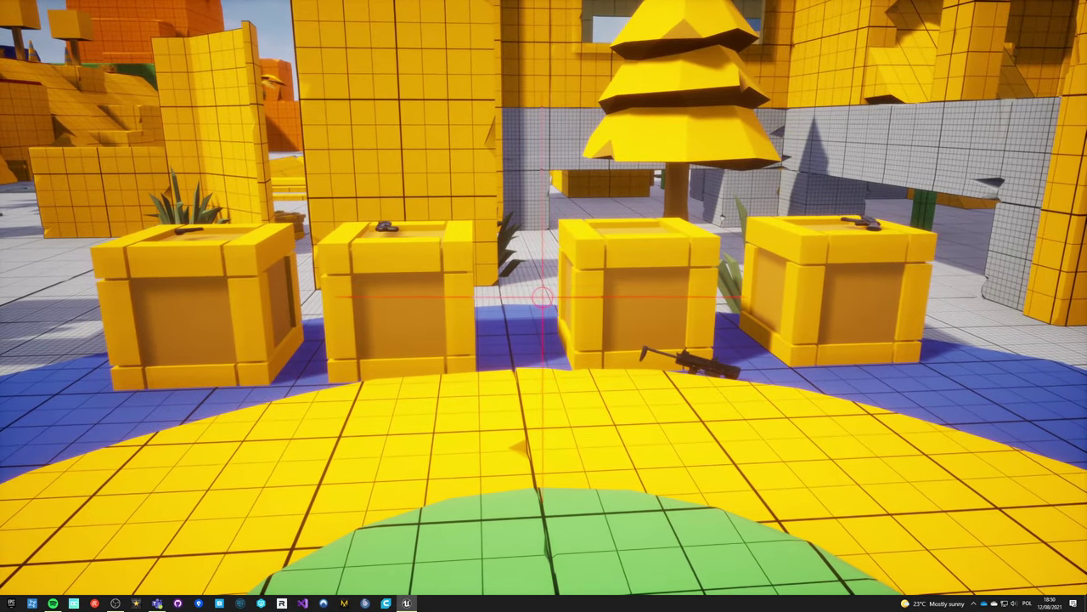
- Display the frame rate and unit timing statistics in the running game using stat console commands
key("shift+F1")
left_click(528, 339)
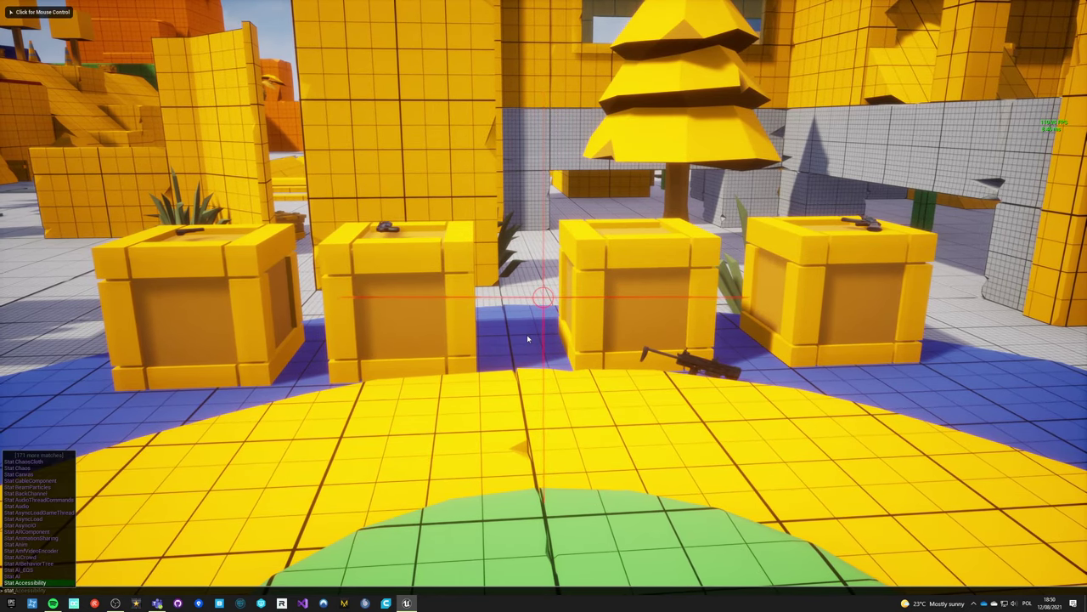
type("u")
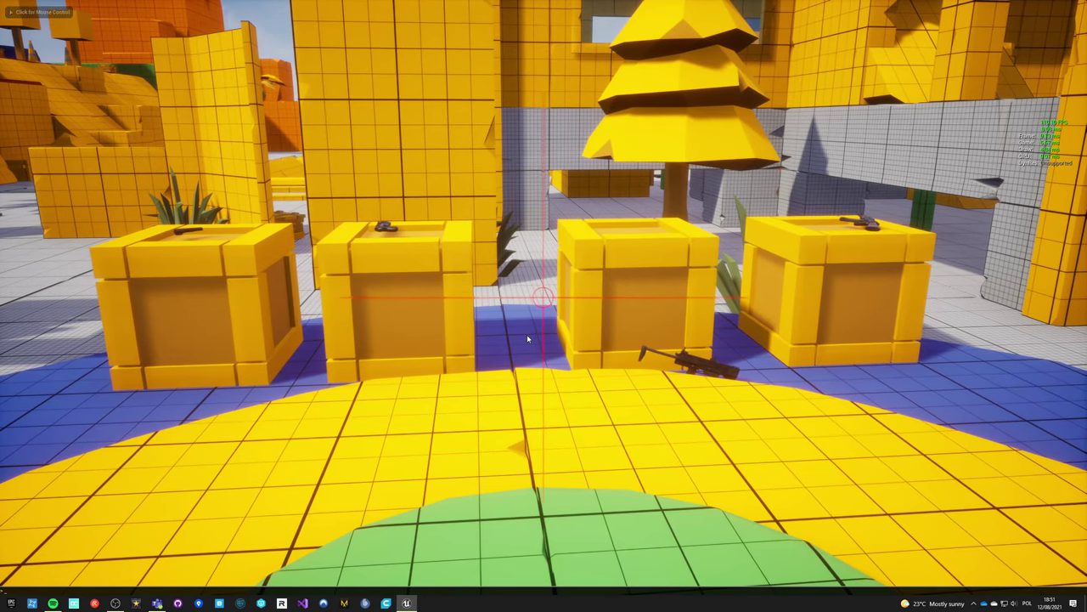
type("r.MaxAnisotropy")
key("BackSpace")
key("BackSpace")
key("BackSpace")
key("BackSpace")
key("BackSpace")
key("BackSpace")
key("BackSpace")
key("BackSpace")
key("BackSpace")
key("BackSpace")
key("BackSpace")
key("BackSpace")
key("BackSpace")
key("BackSpace")
key("BackSpace")
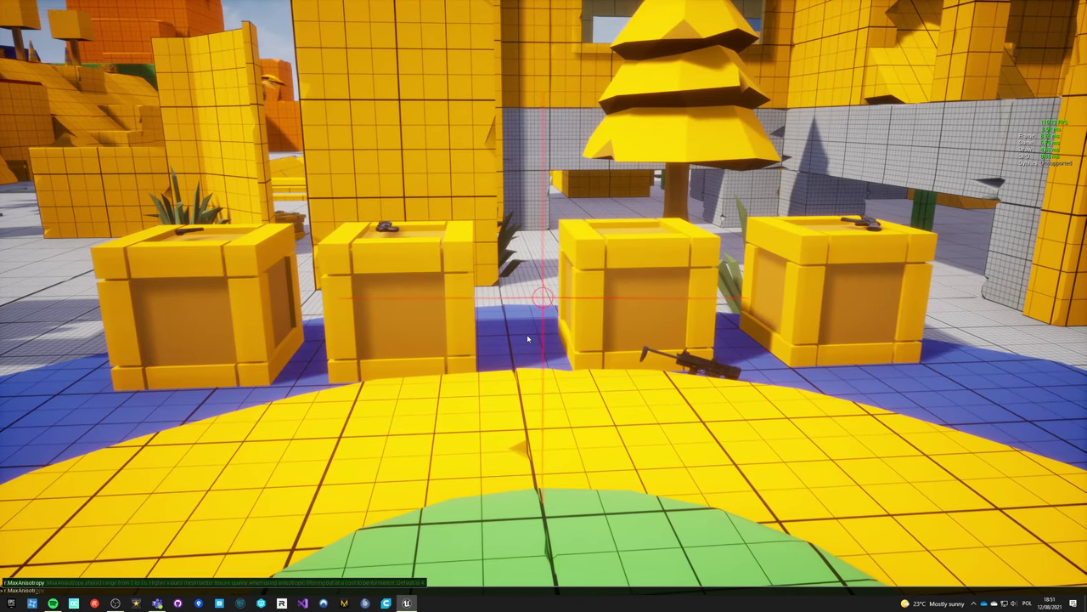
- Set the frame-rate limit with the t.MaxFPS console command and end the play session
type("t.MaxFPS 1")
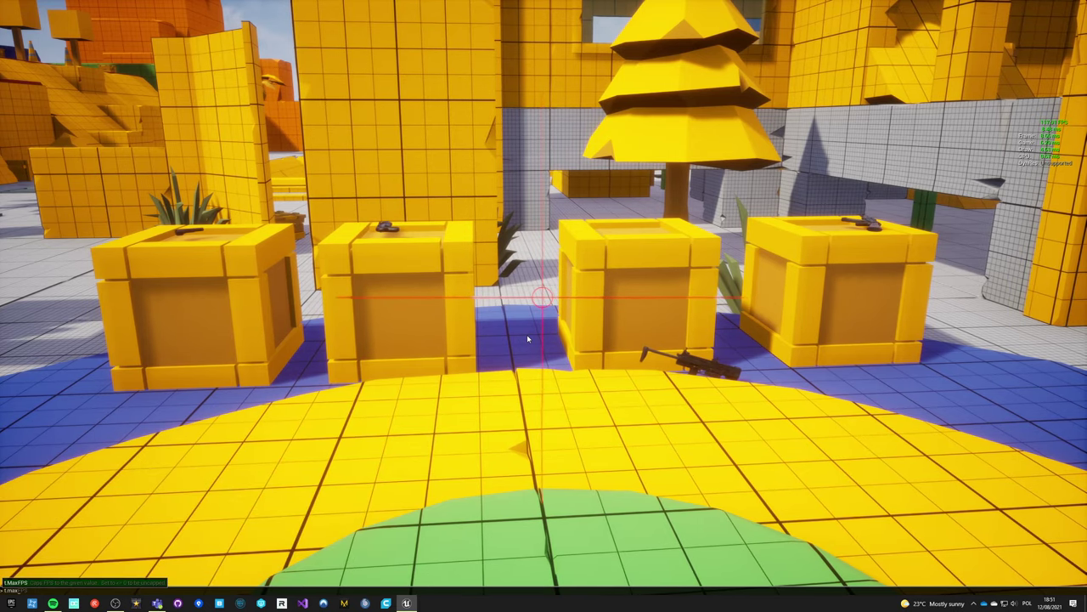
key("Return")
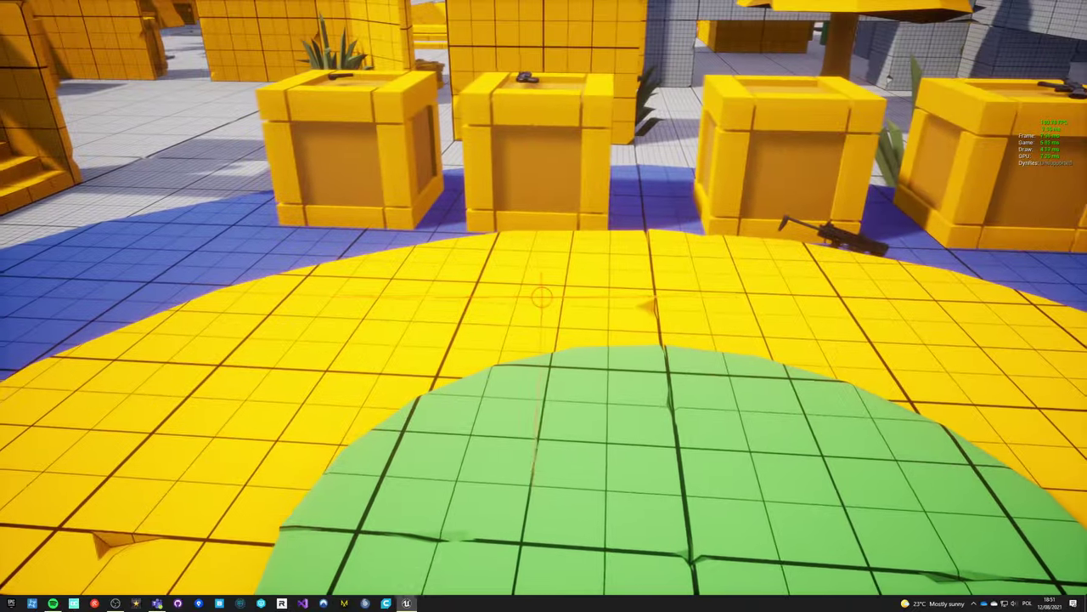
key("Escape")
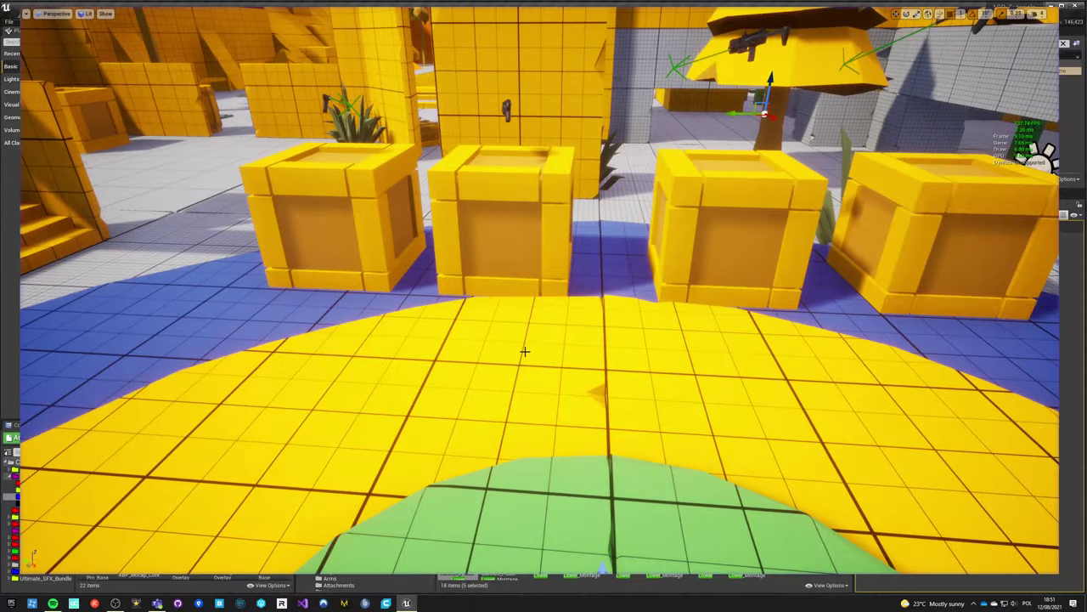
- Set SphereTraceByChannel's Draw Debug Type to None in BP_FPSCharacter's event graph and return to the PolygonExampleMap level
left_click(136, 11)
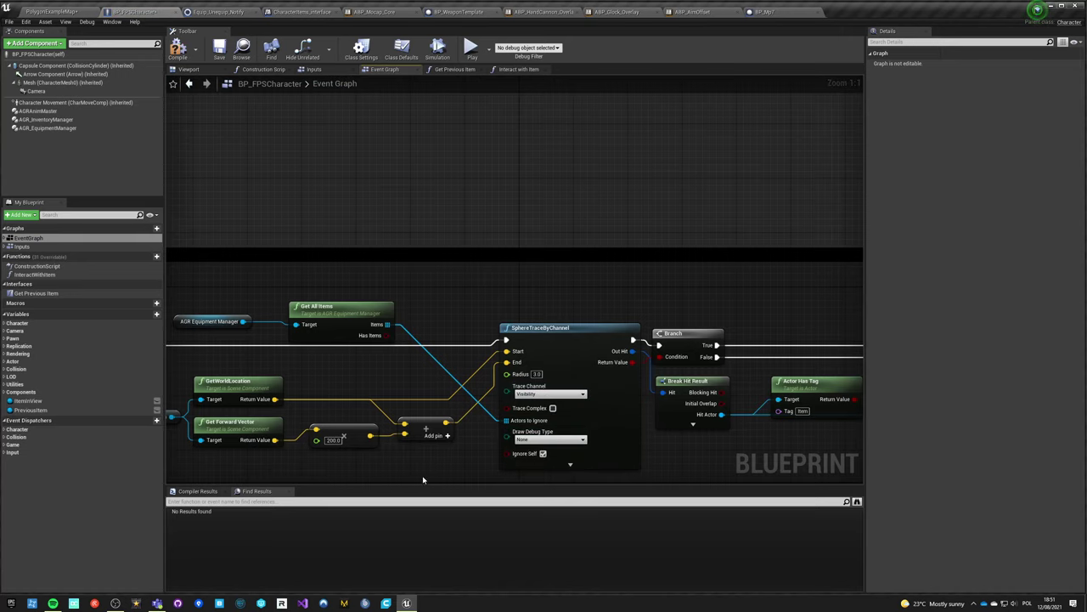
right_click_drag(331, 338, 345, 122)
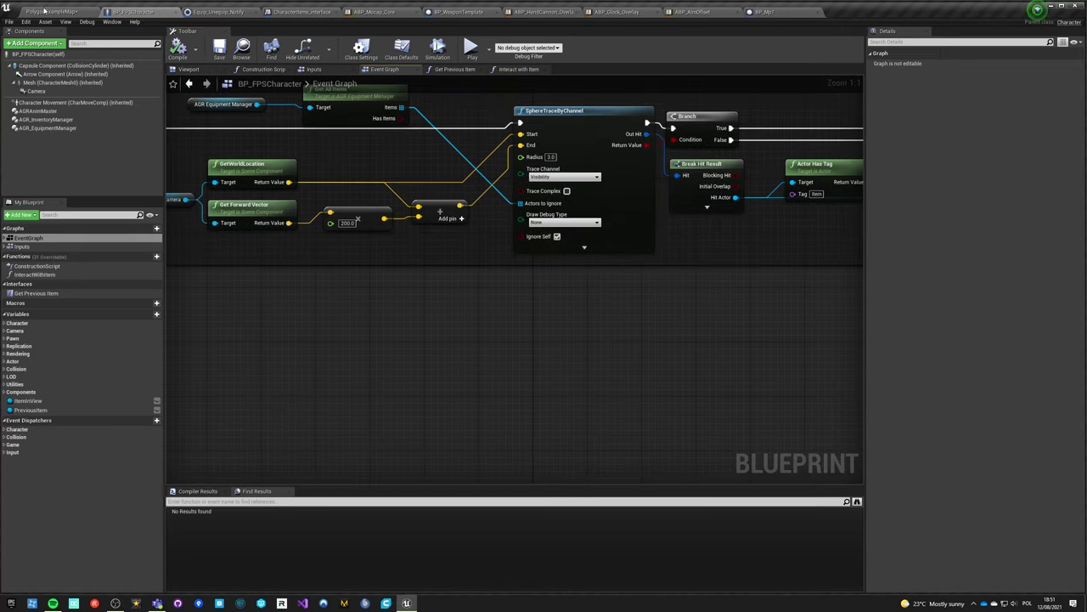
left_click(45, 11)
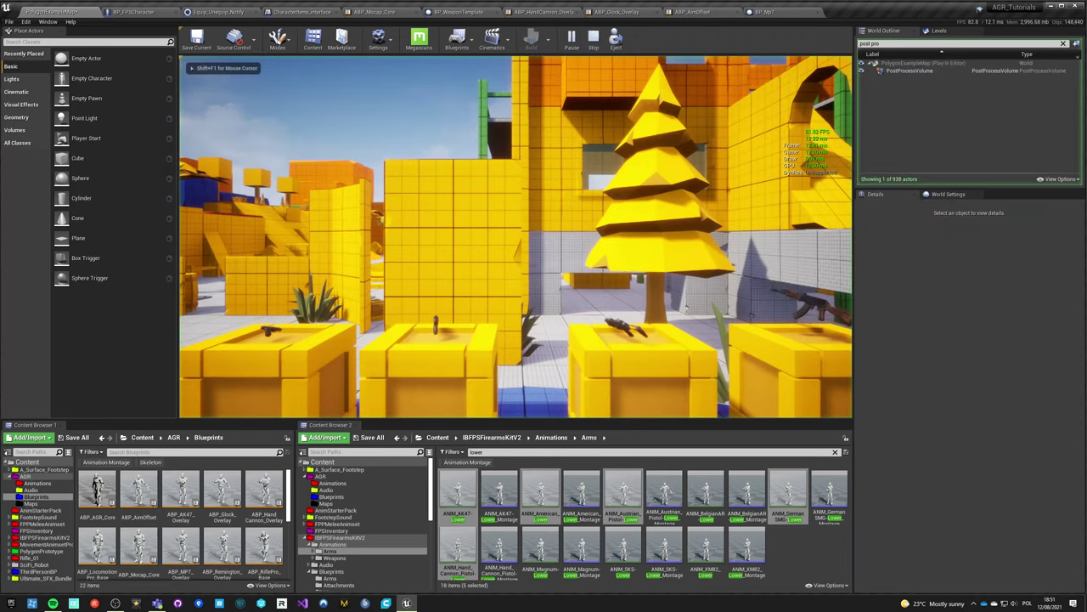
- Play-test the level in full screen, walking around the crates and looking over the placed weapons
key("F11")
key("w")
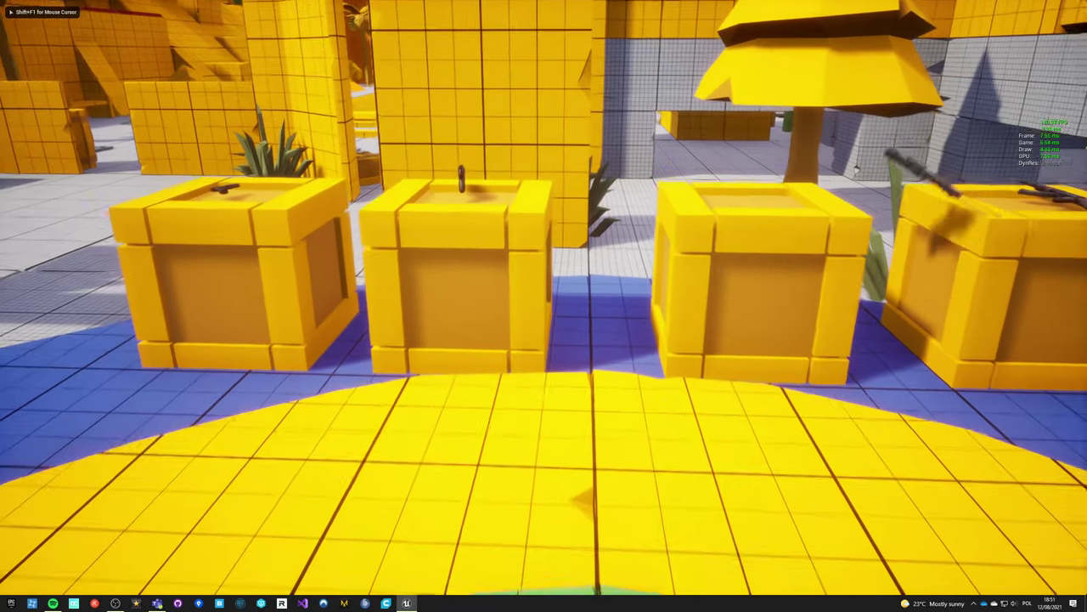
key("s")
key("d")
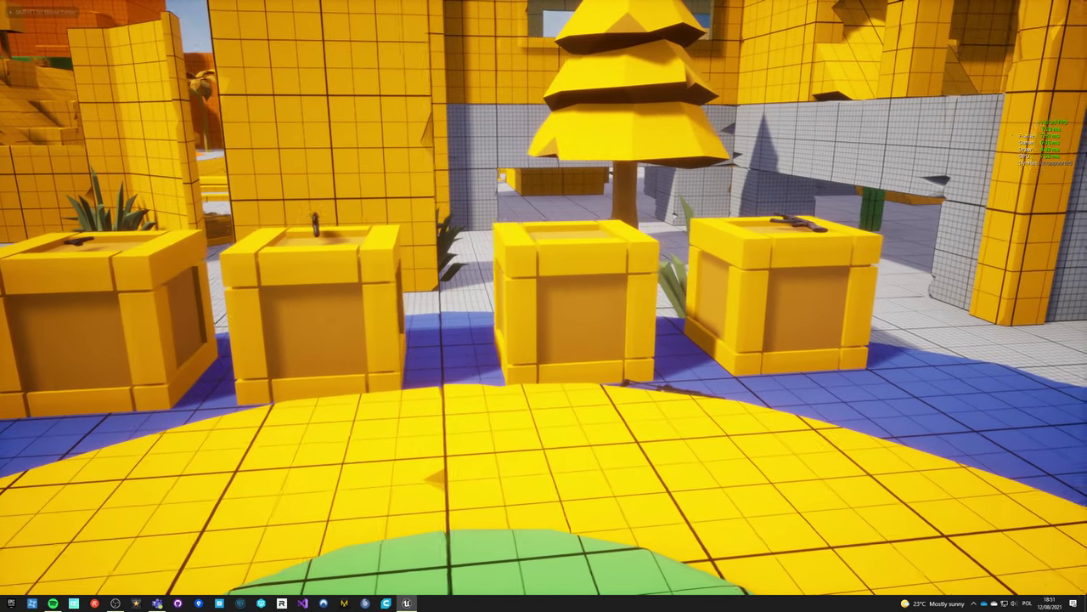
key("w")
key("a")
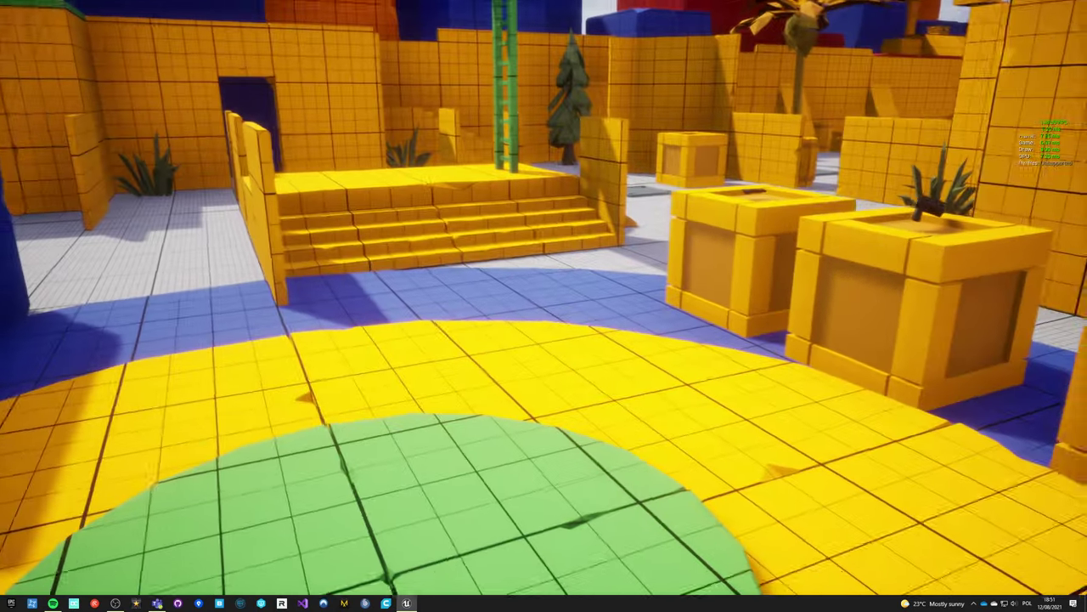
key("w")
key("a")
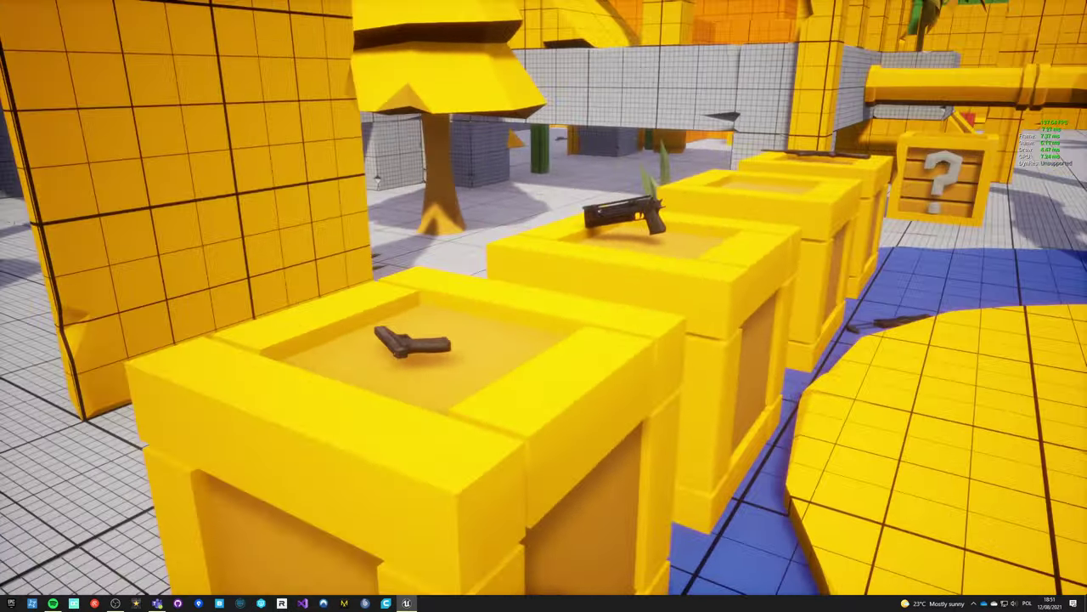
key("d")
key("w")
key("d")
key("w")
key("s")
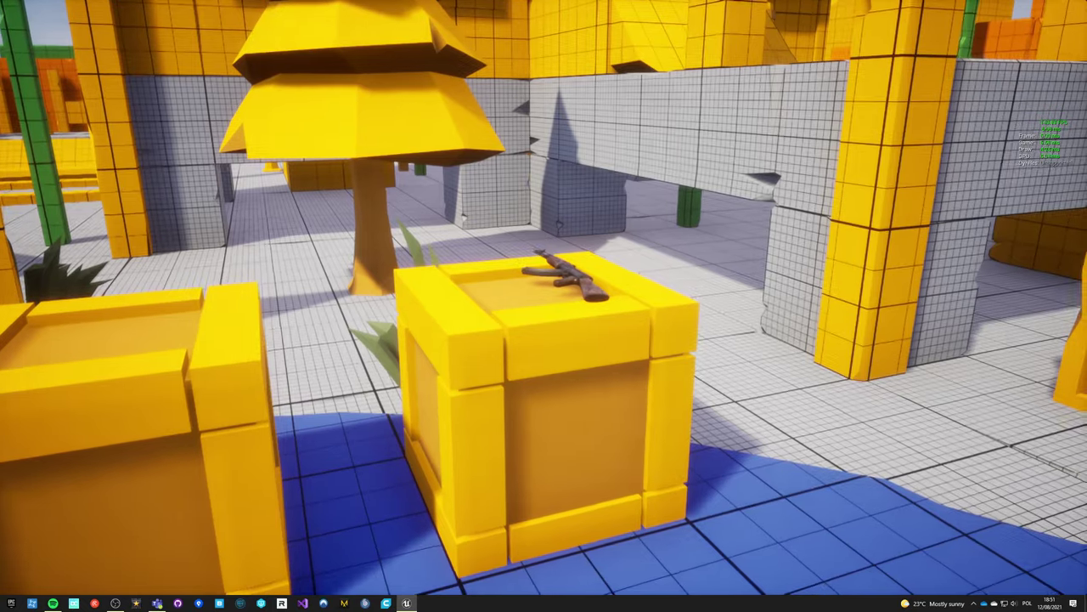
key("w")
key("a")
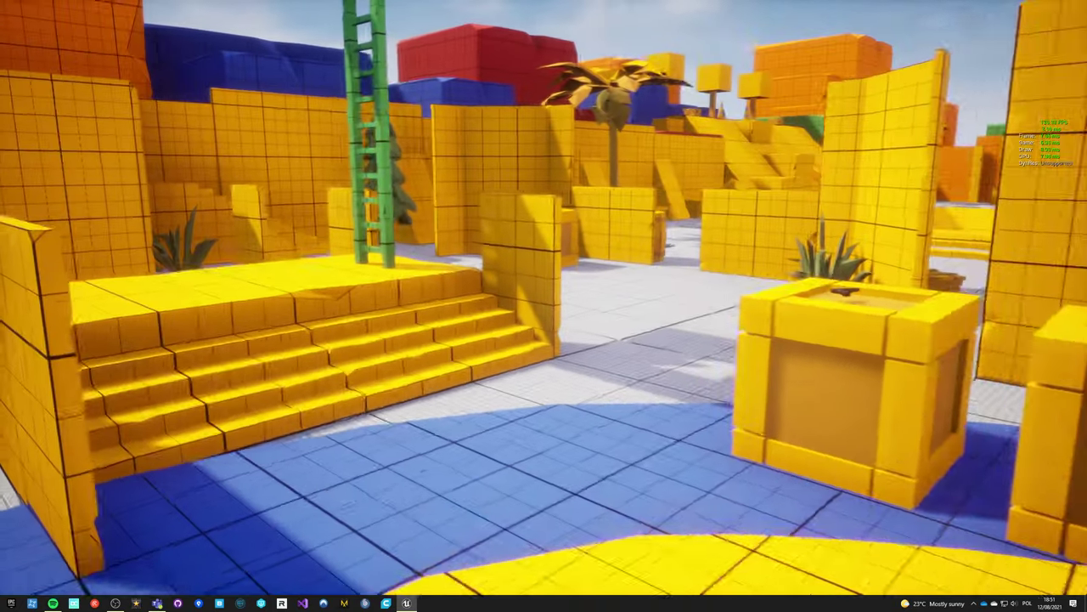
- Approach the crate holding the Glock17 in the running game and pick up the pistol
key("d")
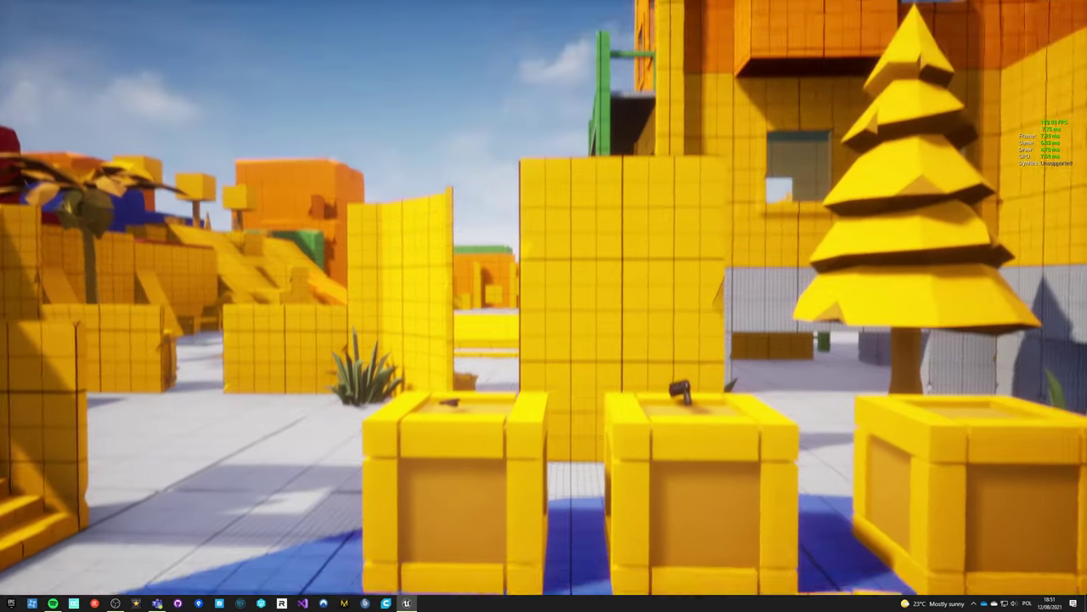
key("w")
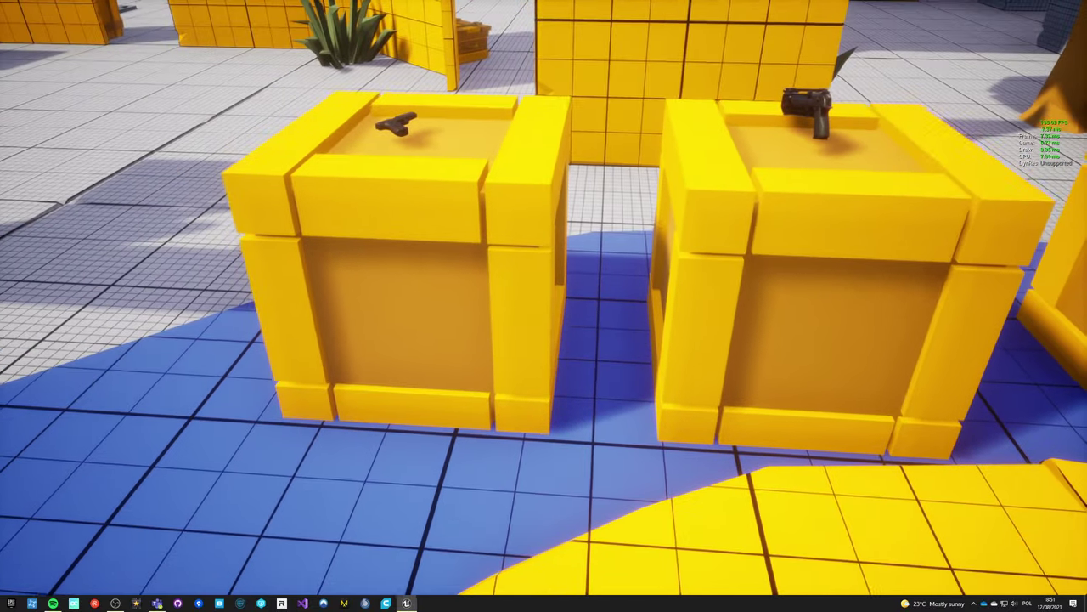
key("s")
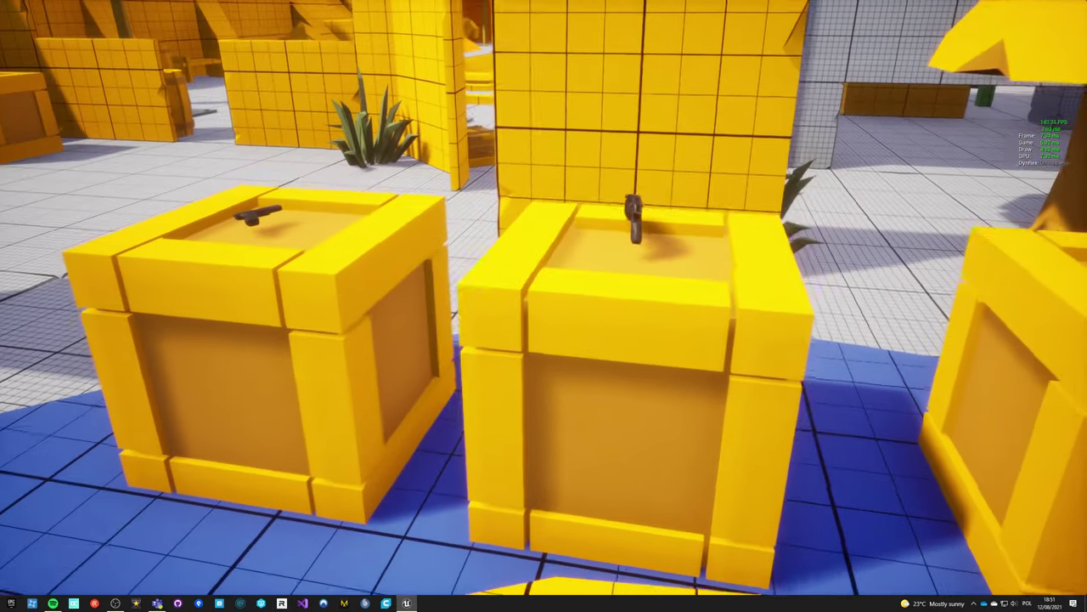
key("w")
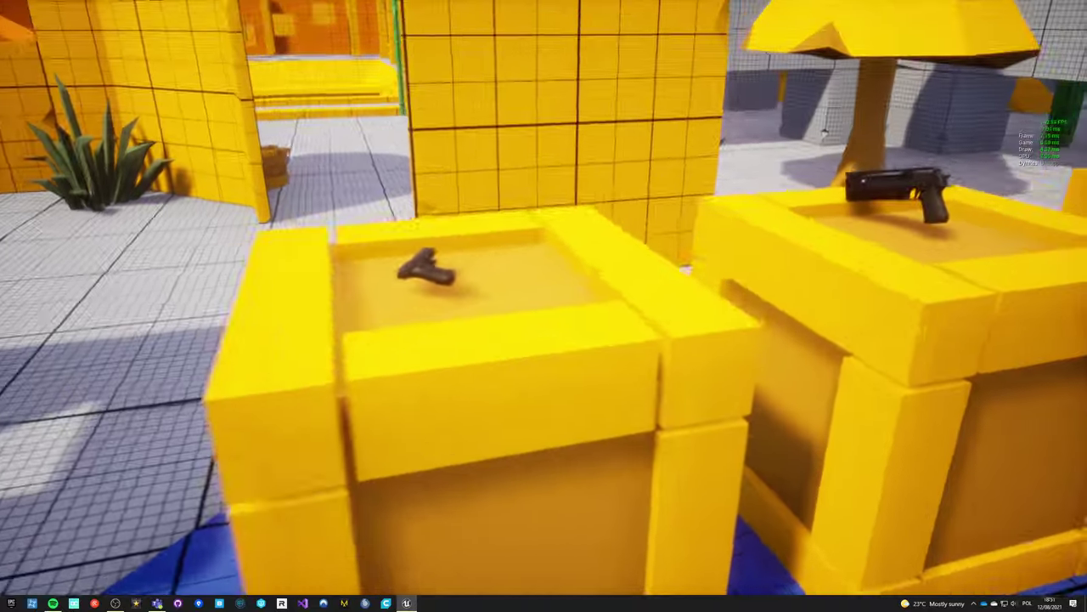
key("s")
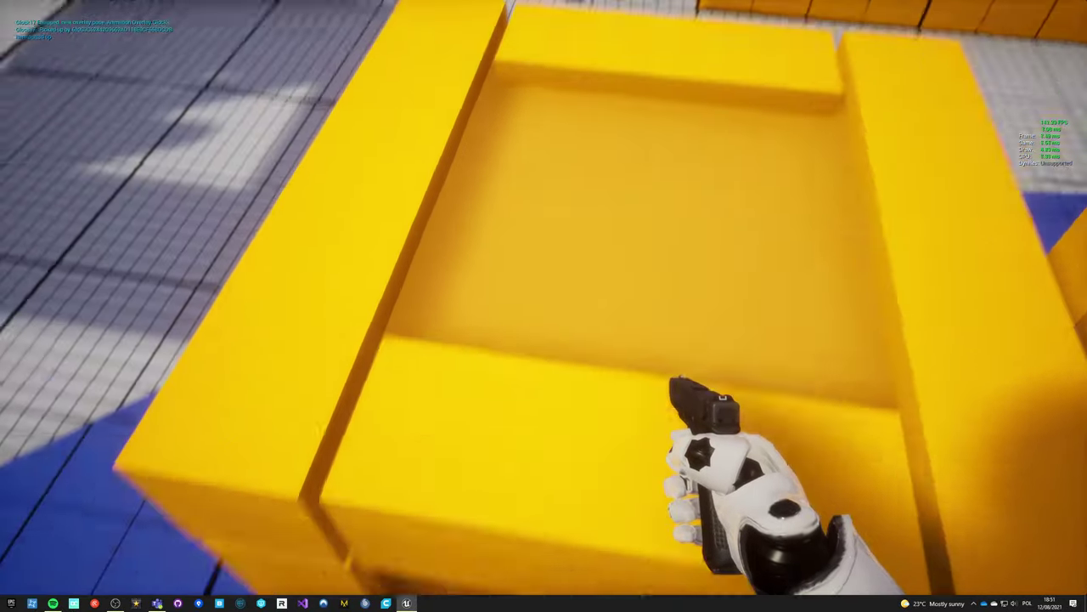
- Move around and aim with the Glock17, and pick up the MP7 from the floor by the crates
key("w")
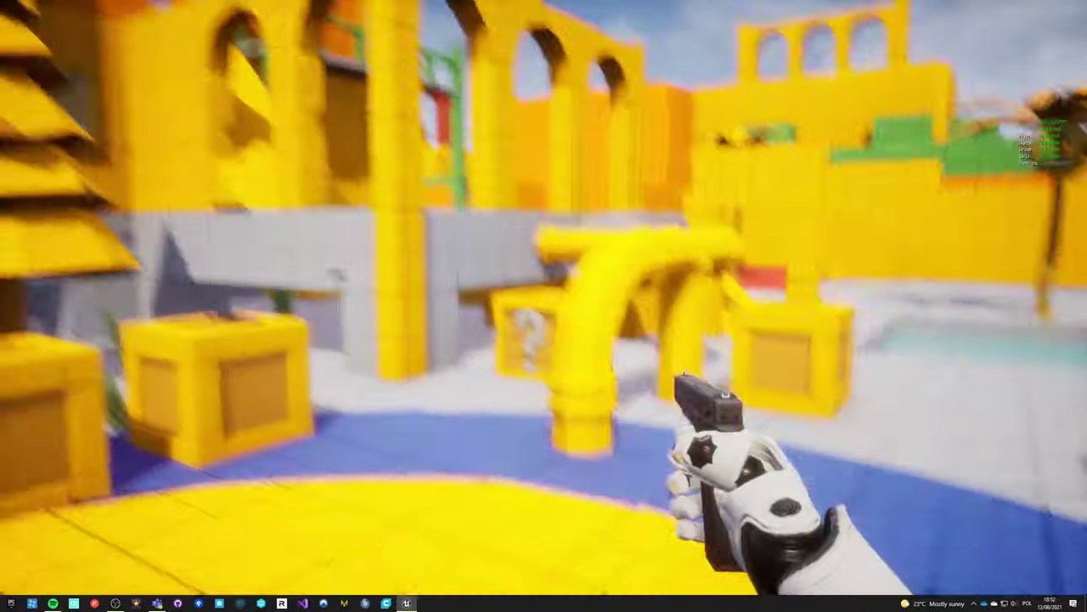
right_click(544, 306)
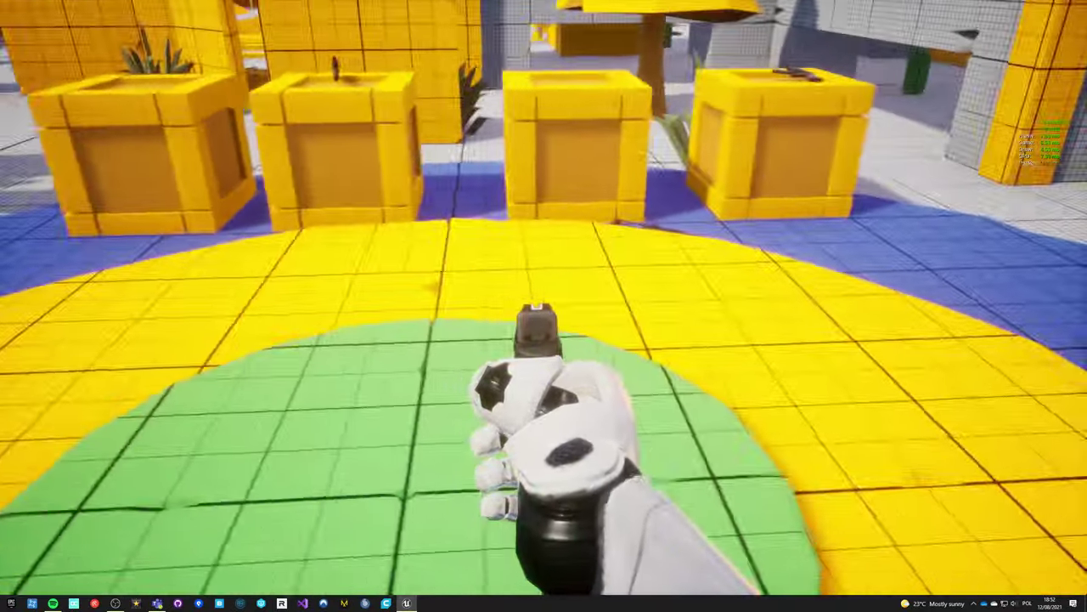
key("w")
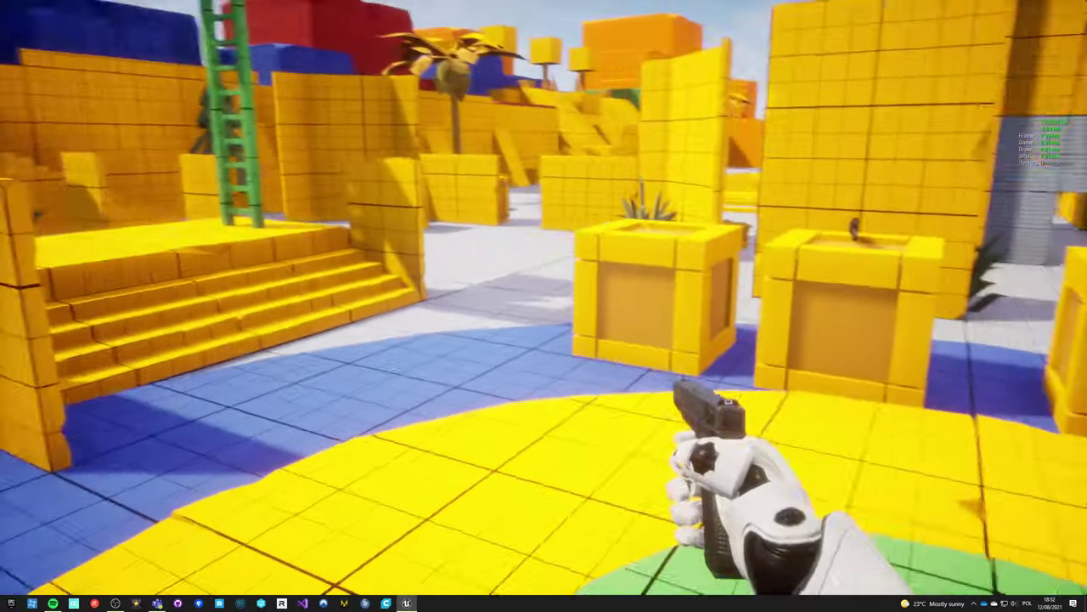
key("w")
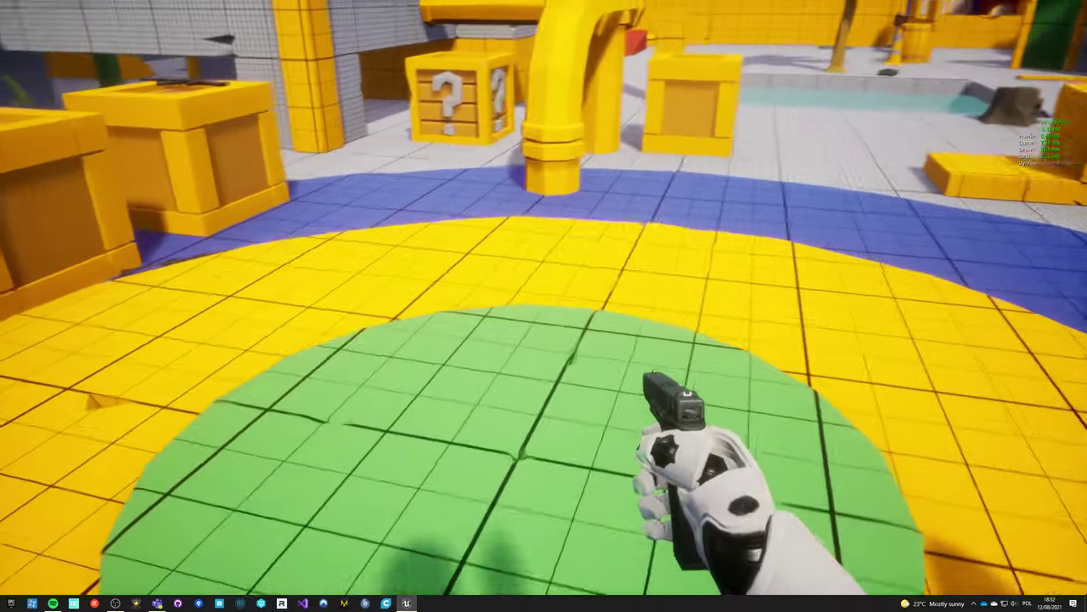
key("w")
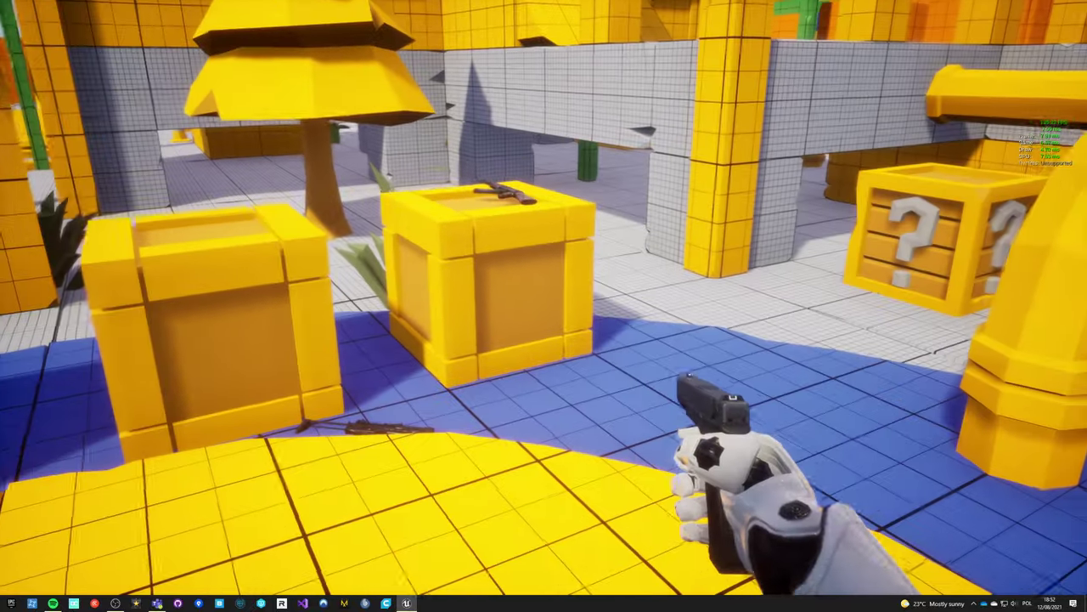
key("w")
key("e")
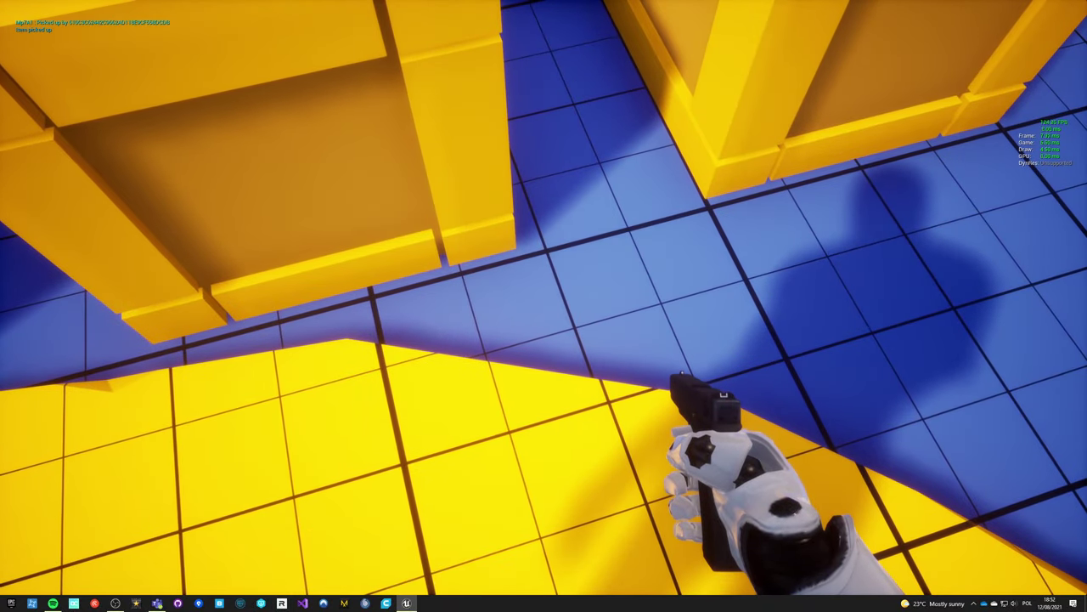
- Walk through the running level with the Glock17, switch to the MP7, and test aiming with it
key("s")
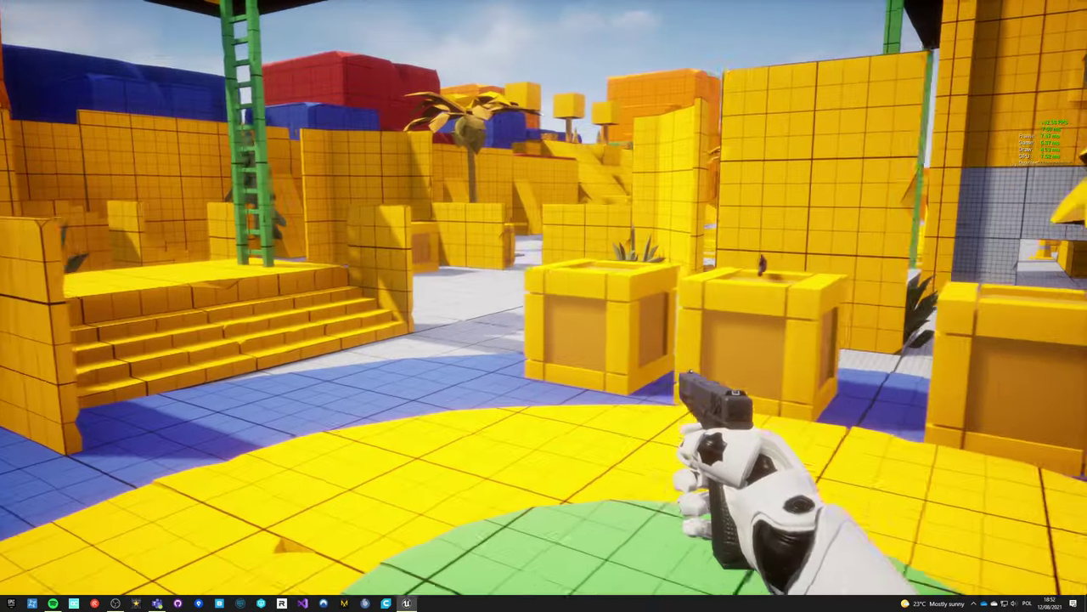
key("w")
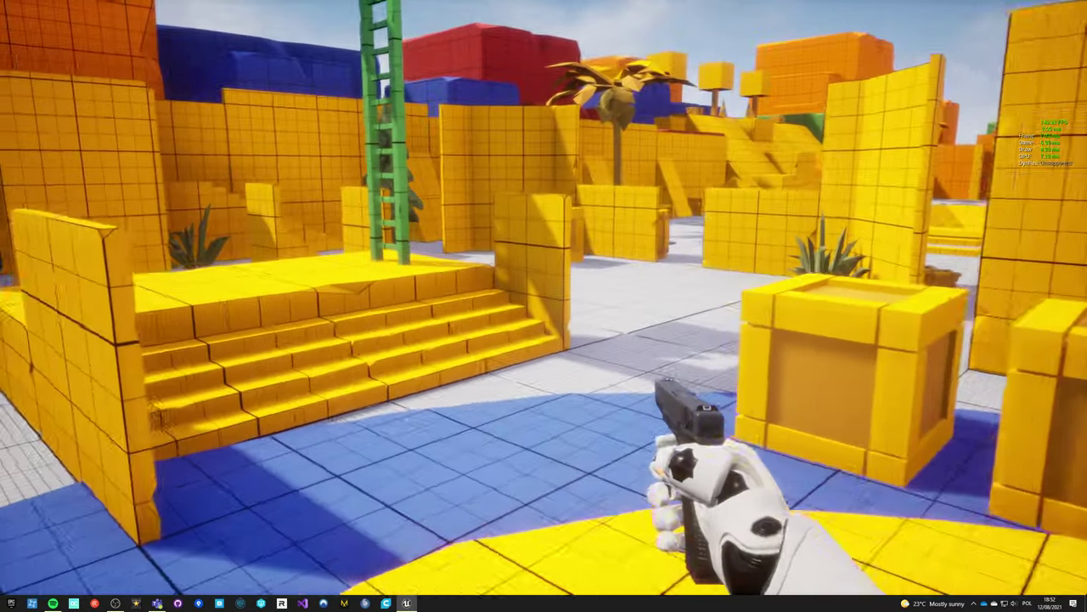
key("w")
key("1")
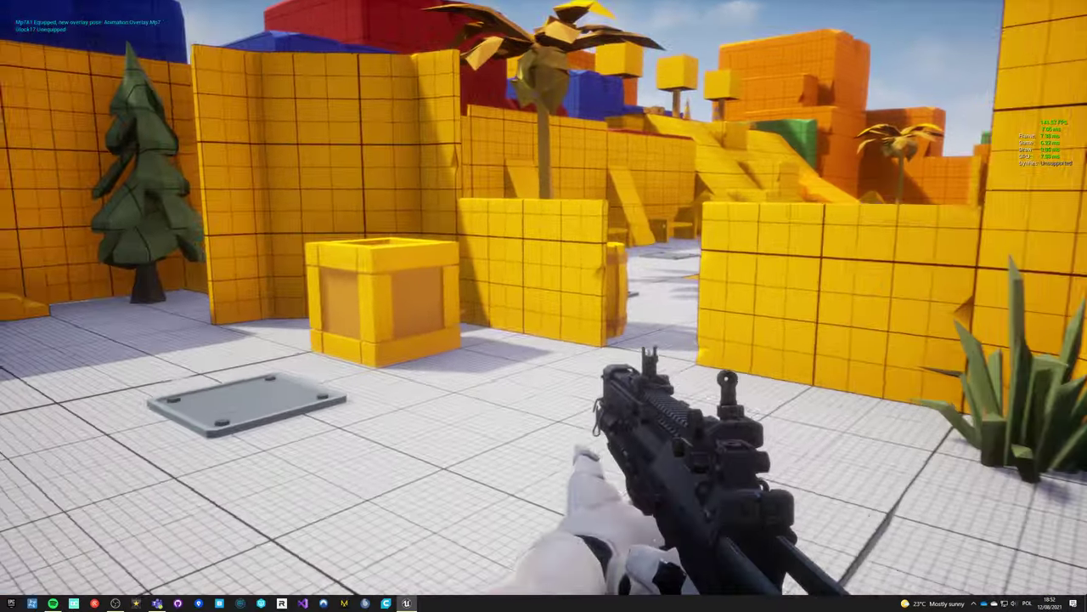
key("w")
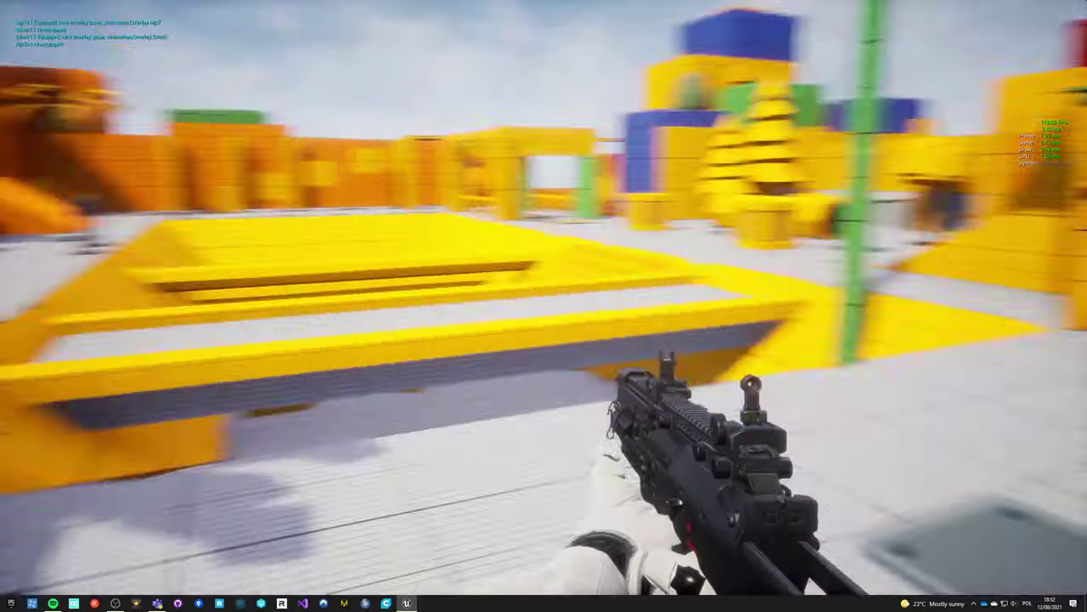
key("w")
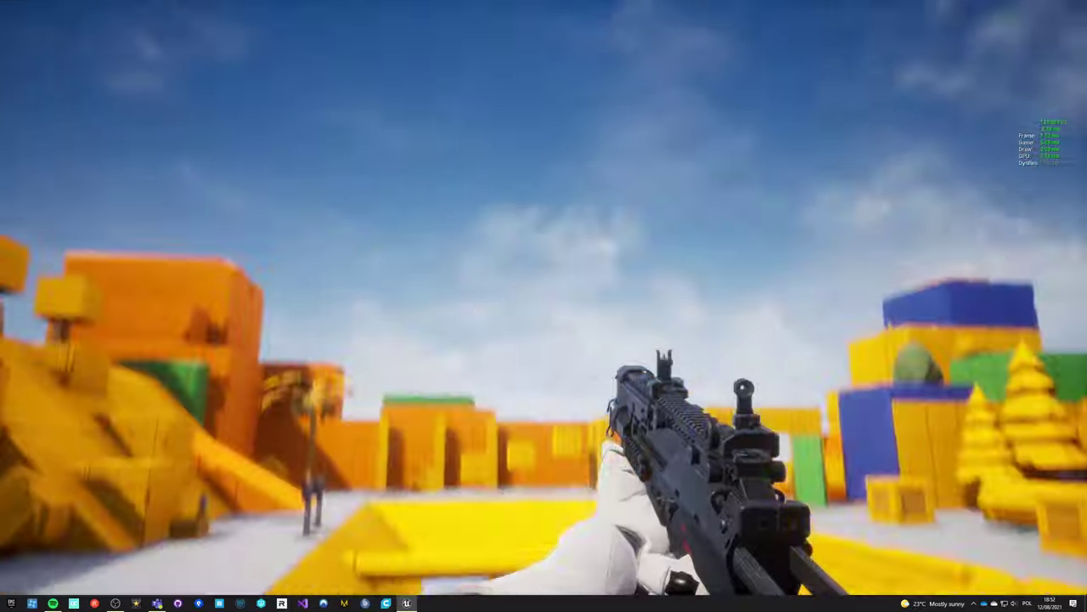
right_click(543, 305)
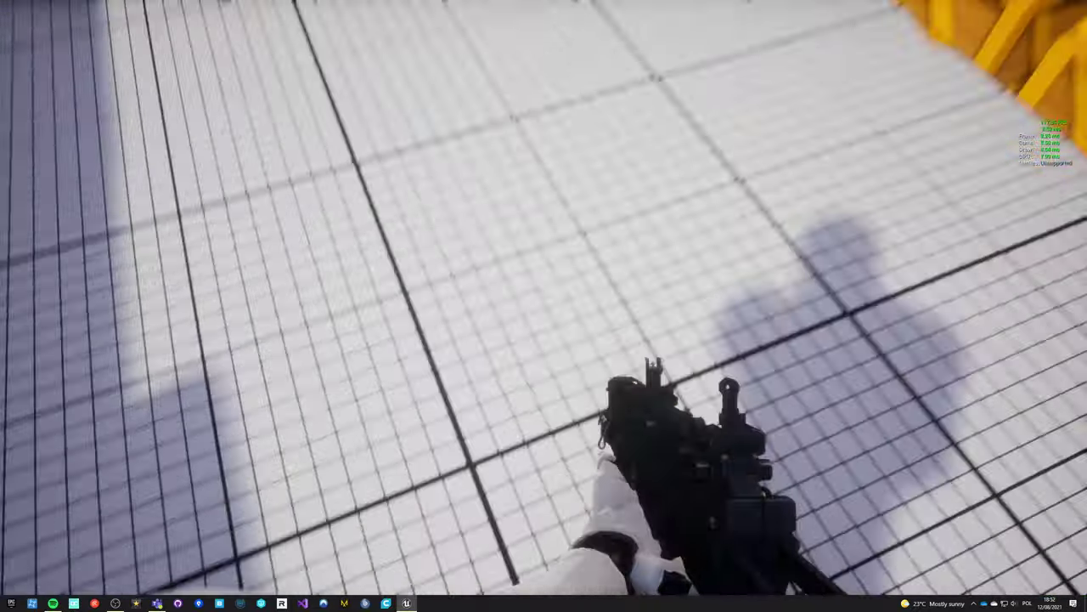
key("w")
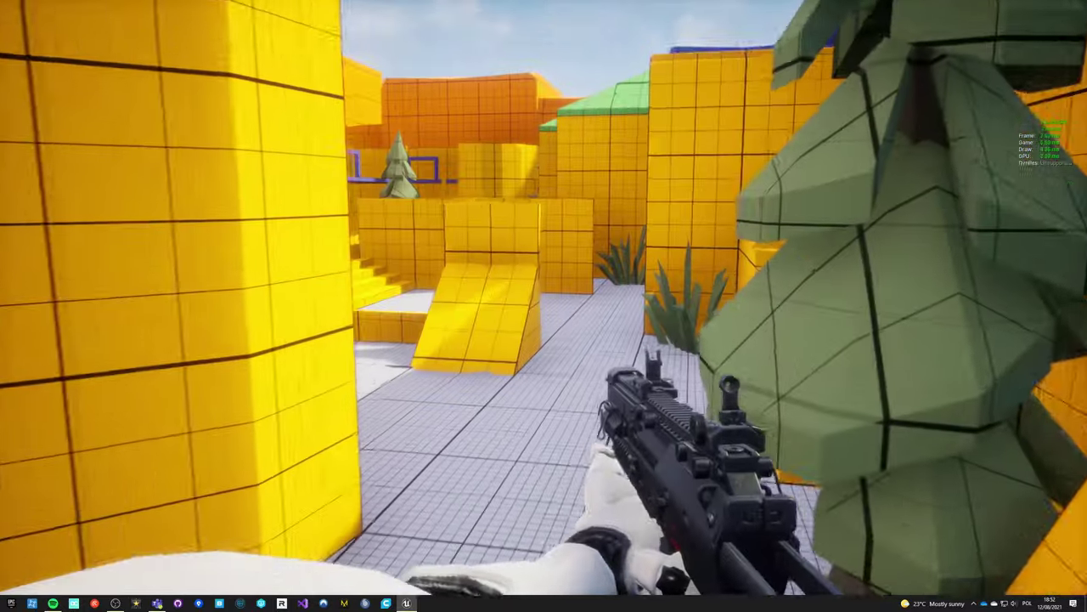
- Switch repeatedly between the MP7 and the Glock17 while walking and aiming around the circular platform
key("w")
key("1")
key("2")
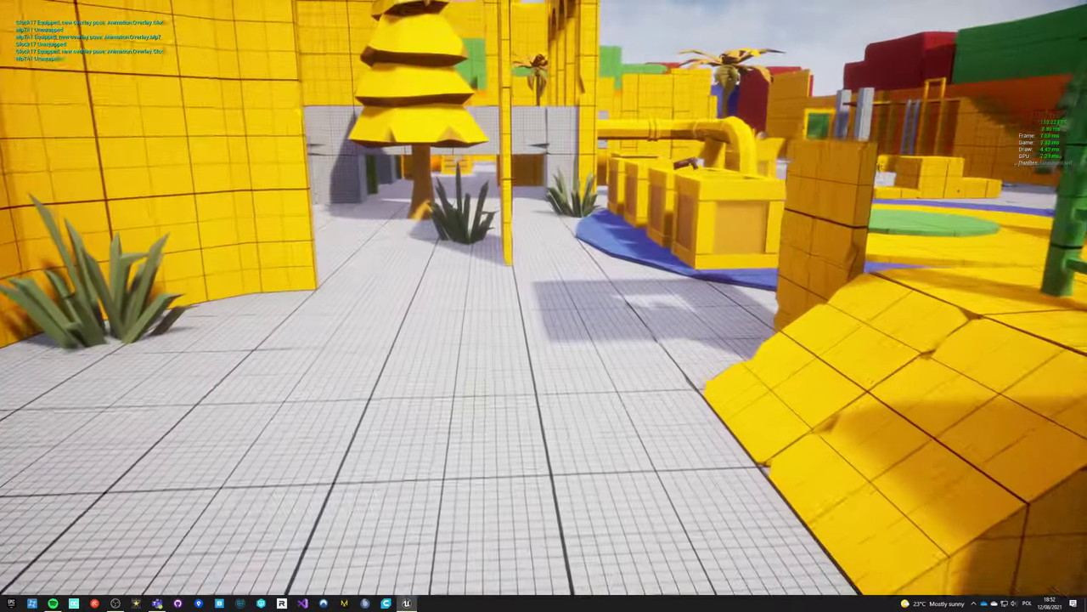
key("1")
key("1")
key("2")
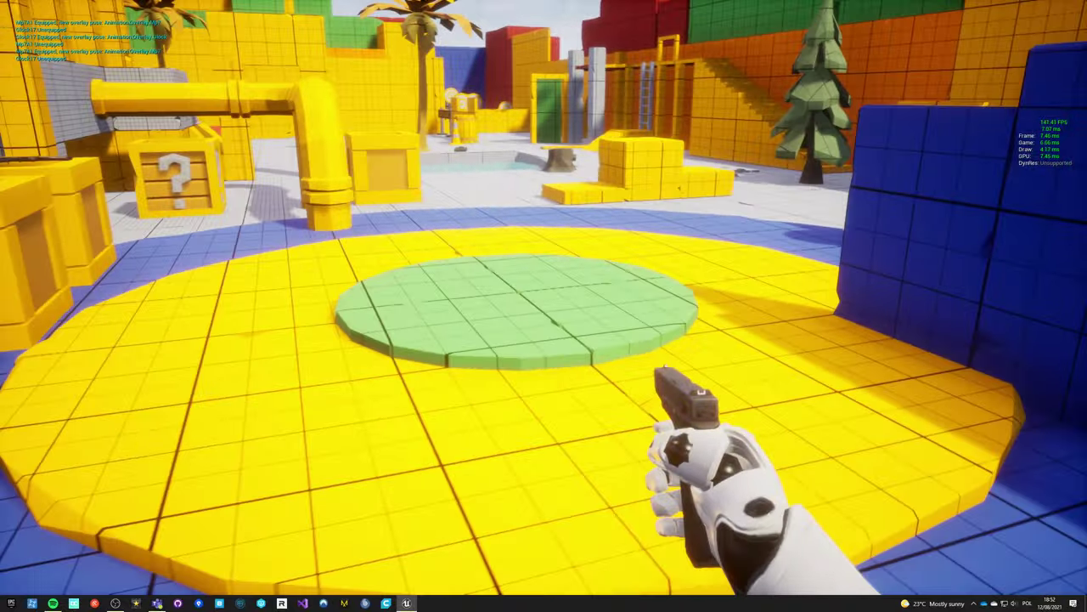
key("1")
key("2")
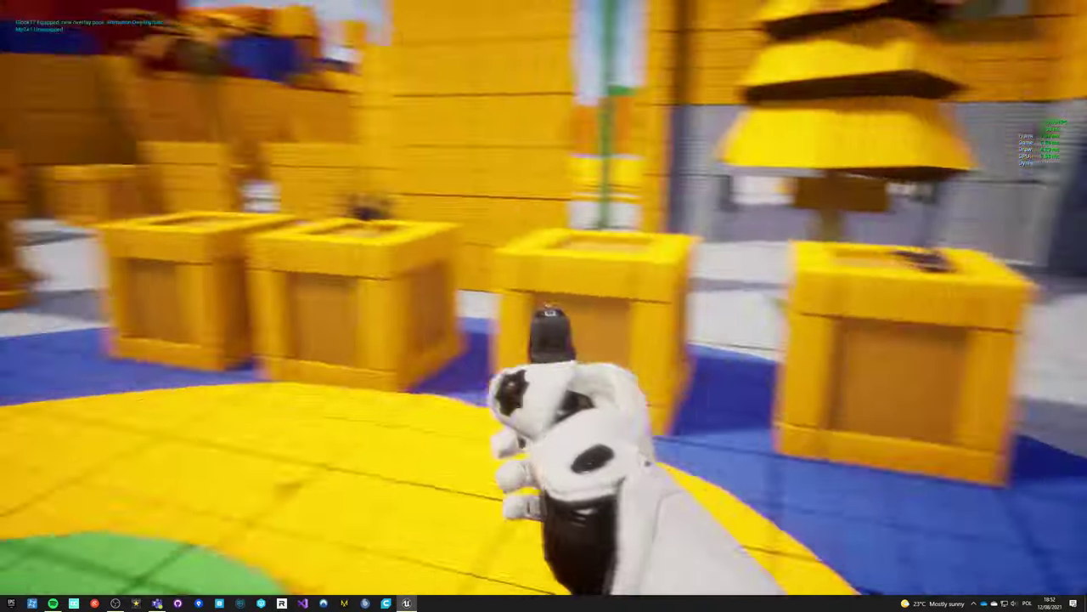
key("1")
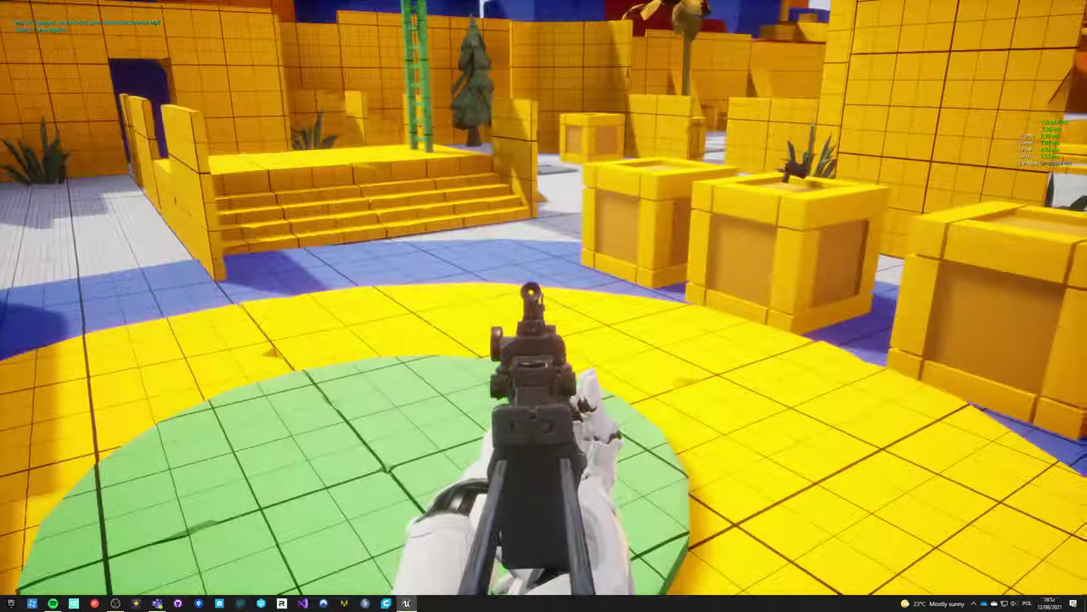
key("2")
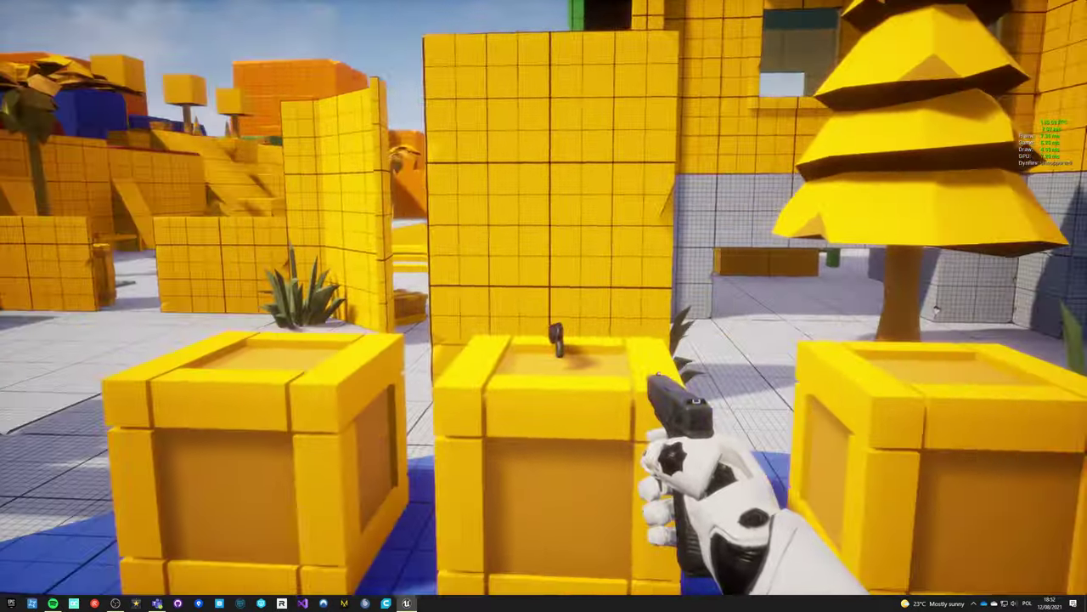
- Approach the crate holding the Hand Cannon with the Glock17 drawn and pick up the Hand Cannon in its place
key("w")
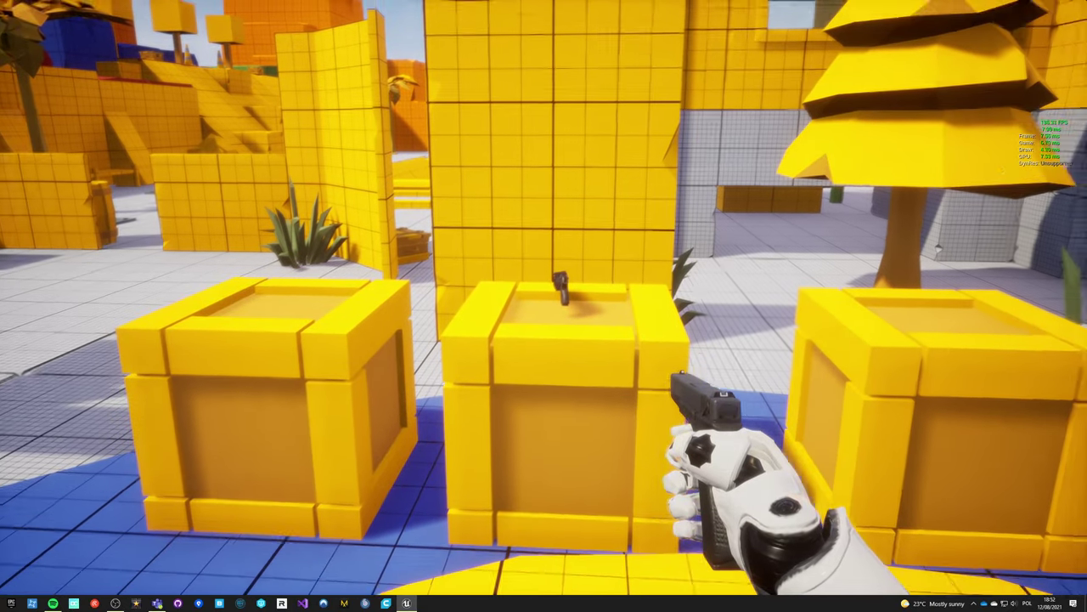
key("w")
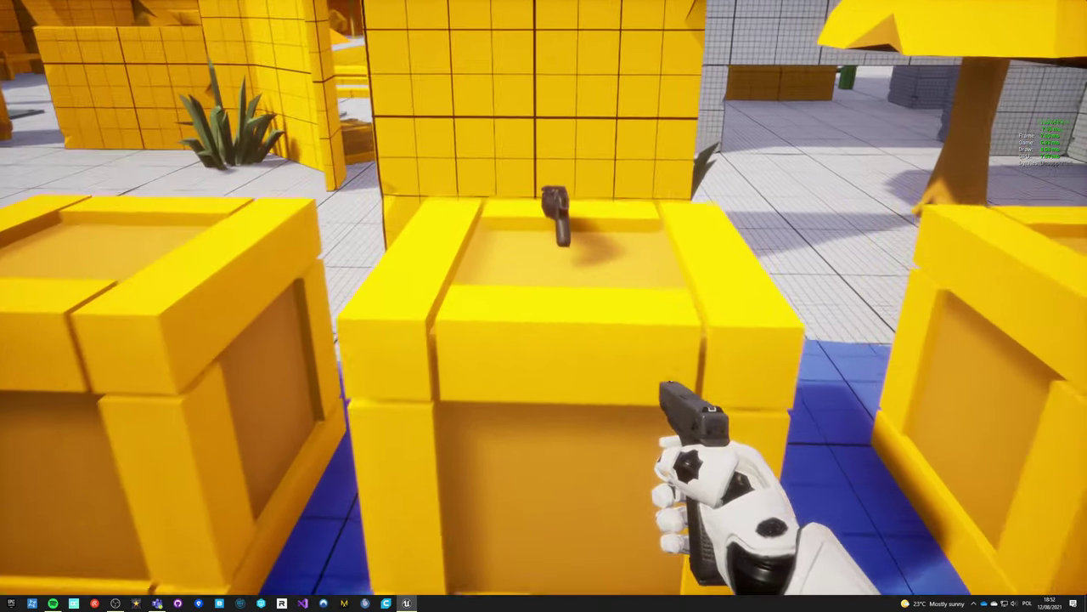
key("e")
key("s")
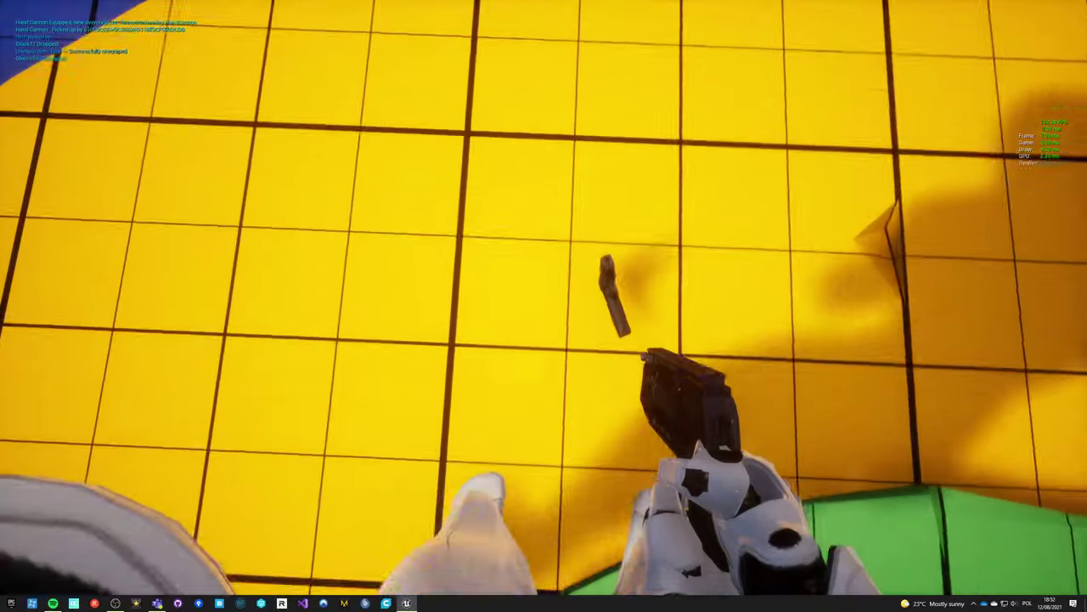
- Swap the held Hand Cannon for the dropped Glock17 on the floor, and swap back to the Hand Cannon
key("w")
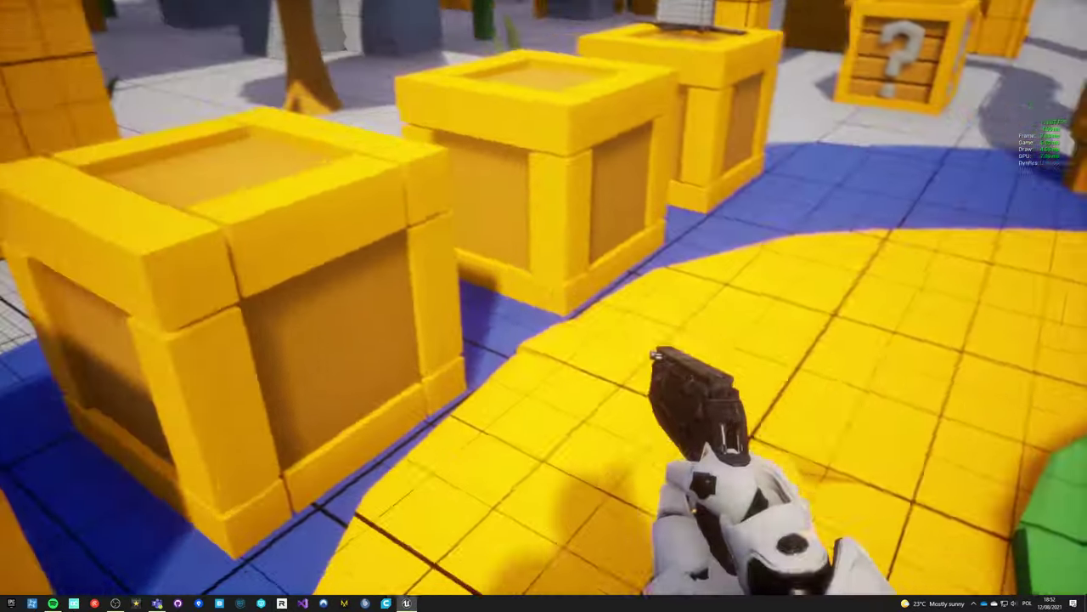
key("w")
key("e")
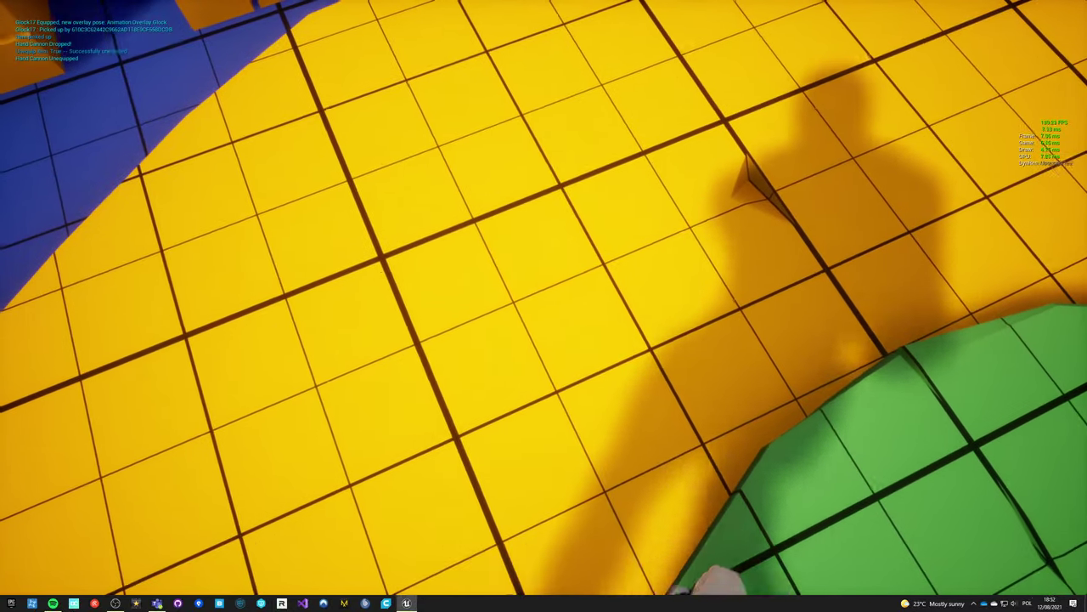
key("e")
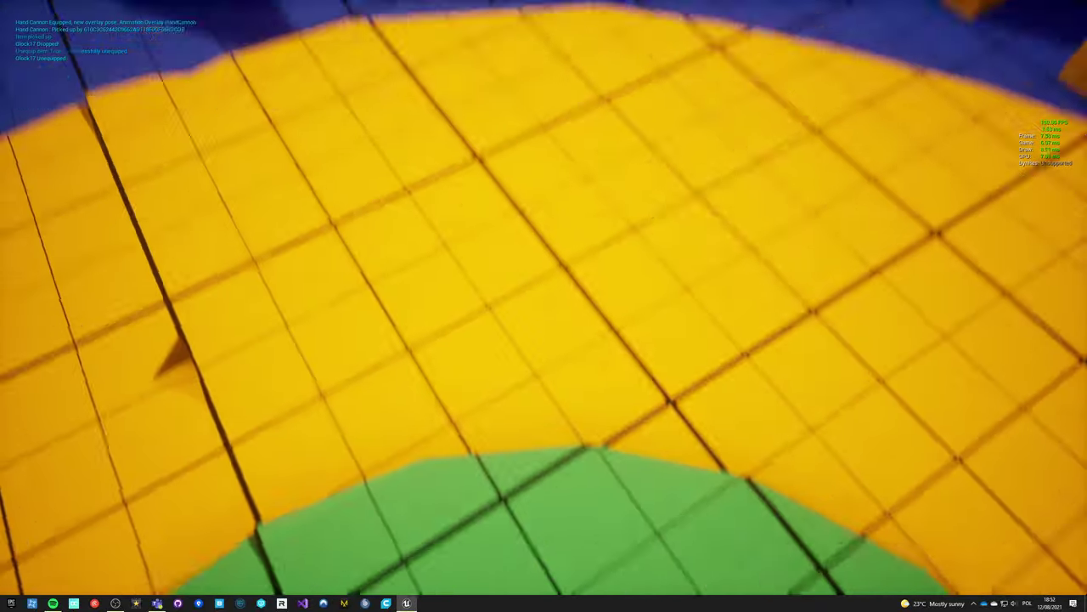
- Equip the MP7 and pick up the Glock17 from the floor in exchange for the holstered Hand Cannon
key("s")
key("1")
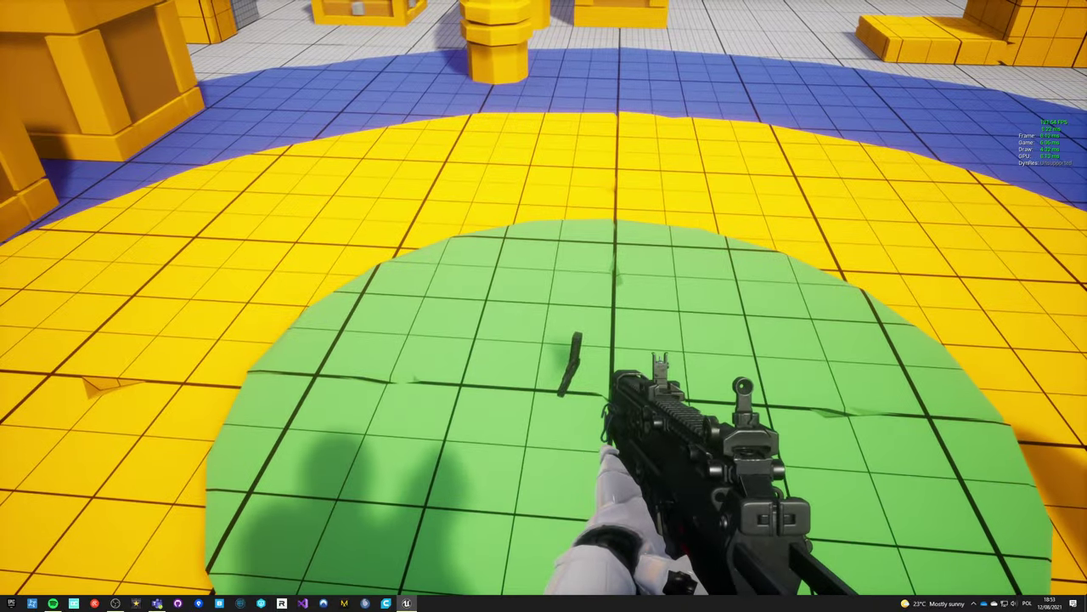
key("e")
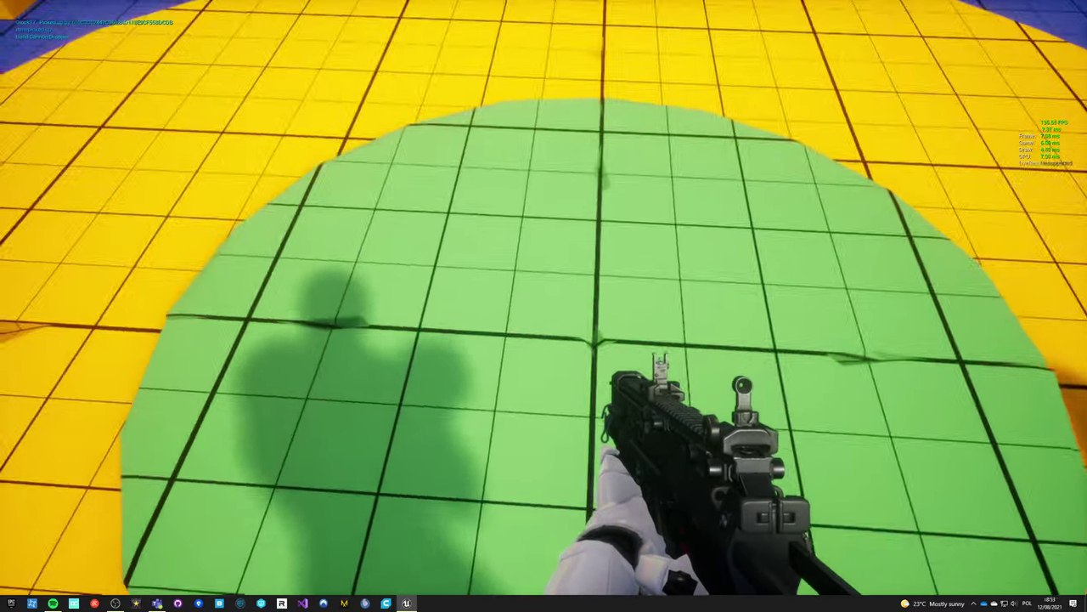
- Walk around the dropped pistol with the MP7, test aiming down its sights, and end the full-screen play session
key("s")
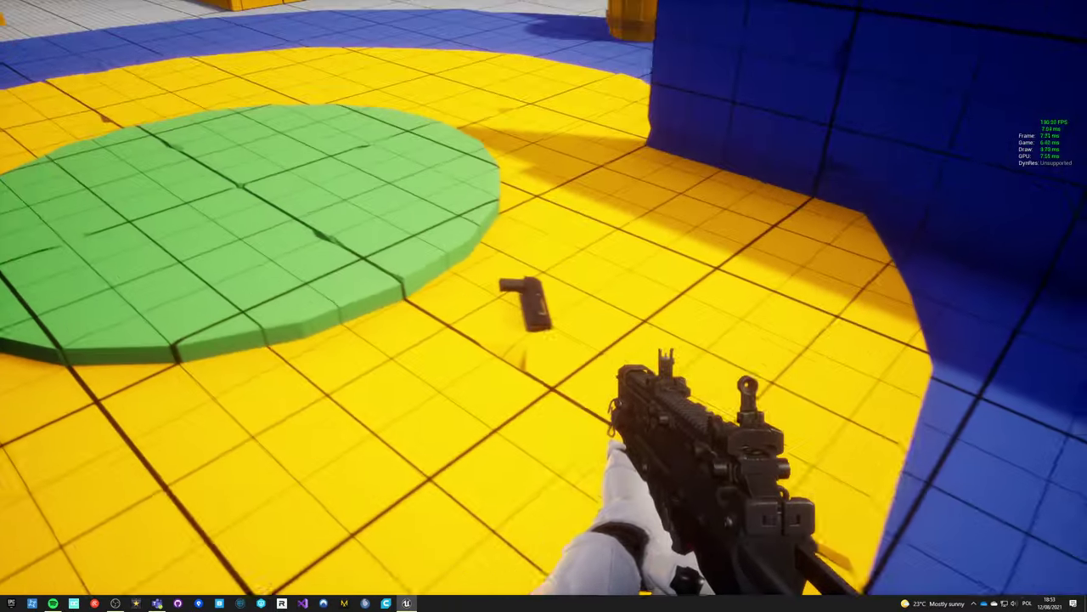
key("w")
key("s")
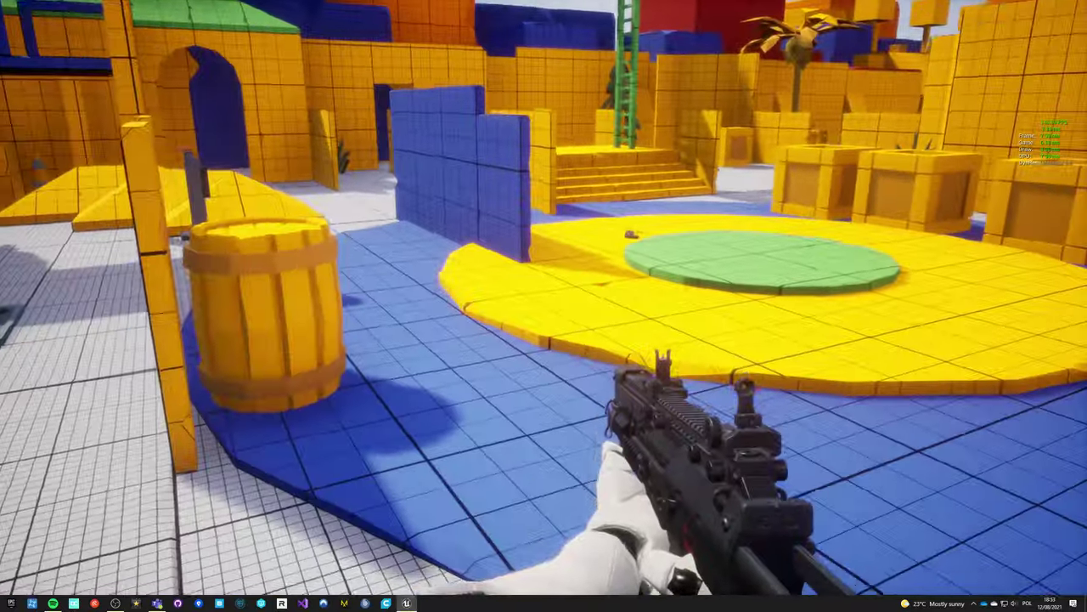
key("w")
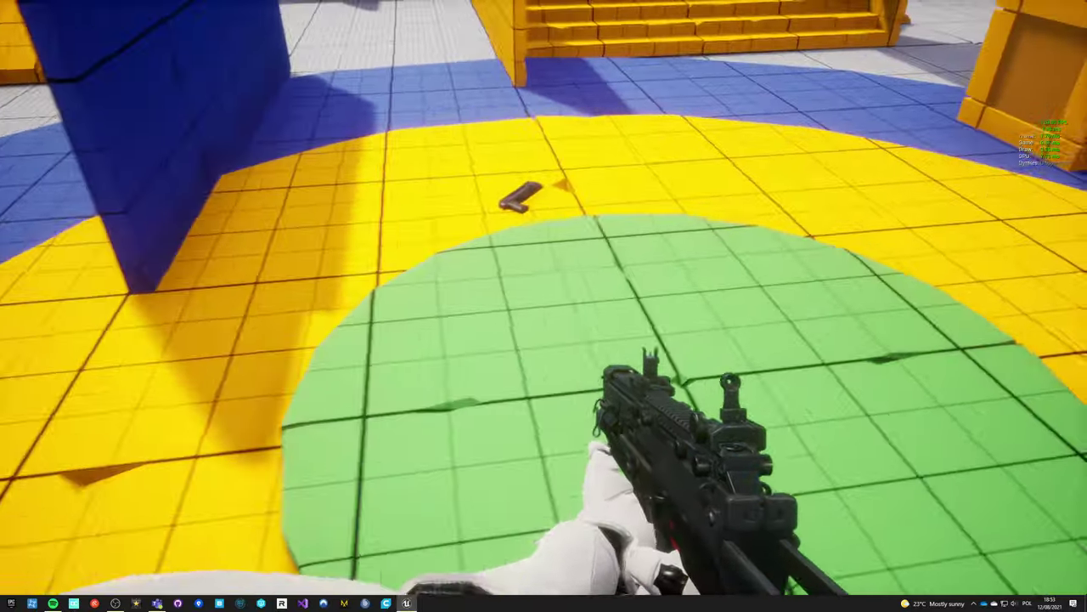
key("s")
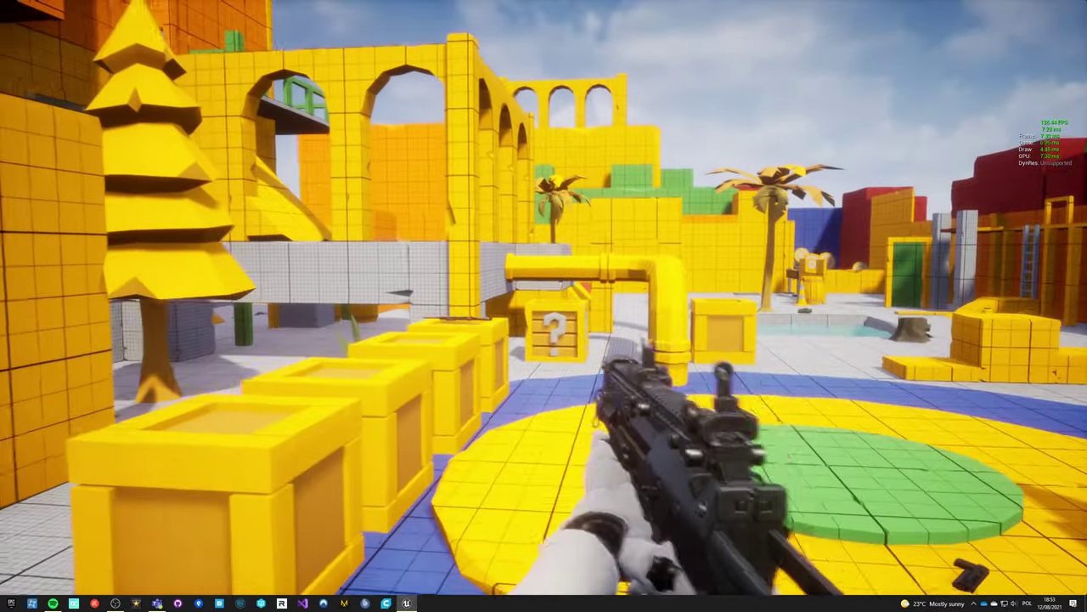
right_click(543, 305)
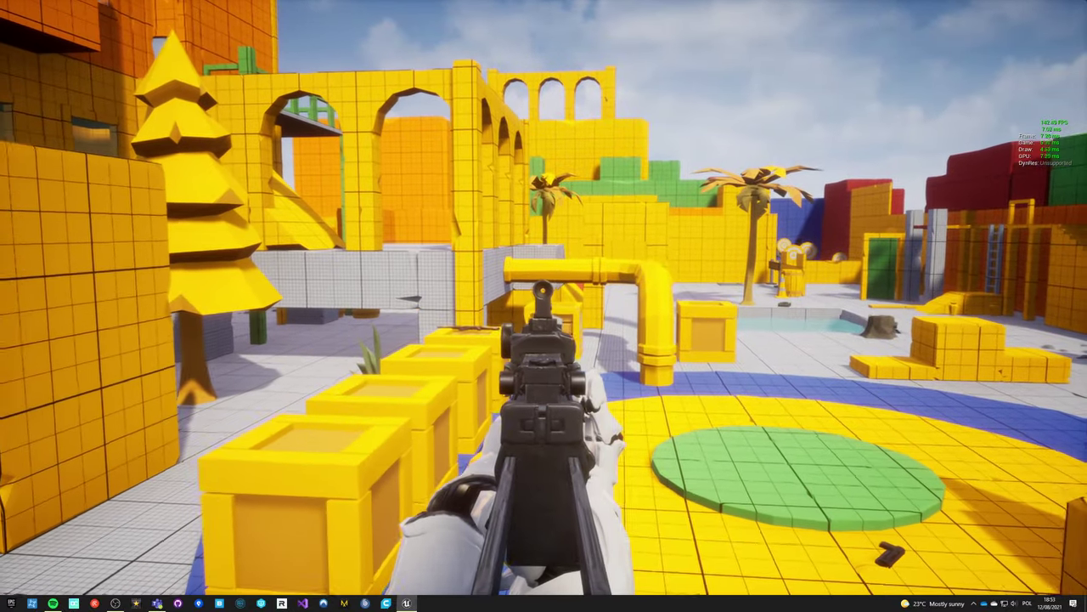
key("s")
right_click(544, 305)
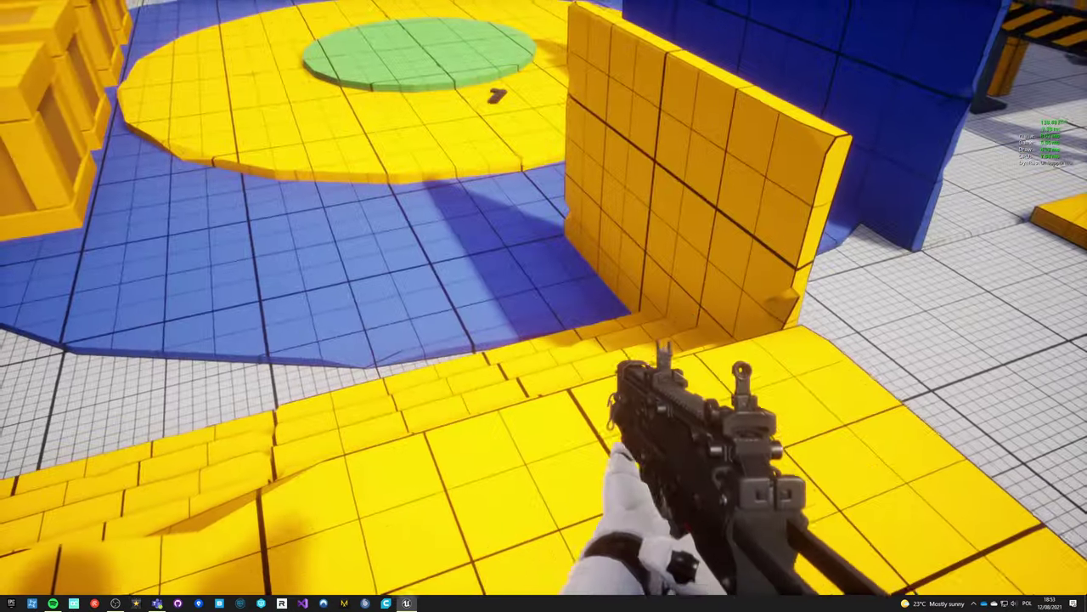
key("Escape")
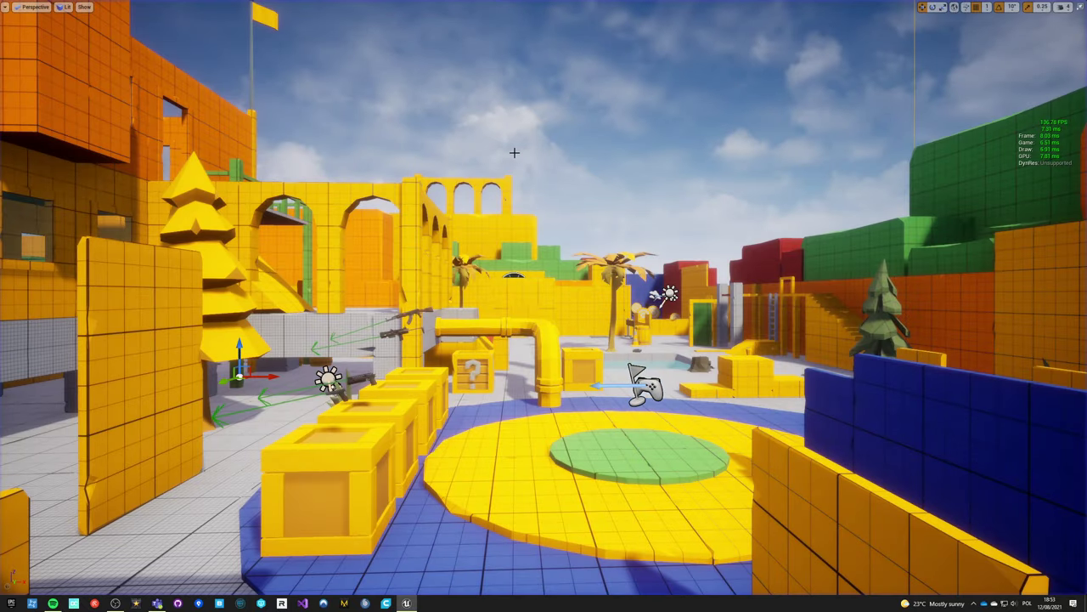
key("F11")
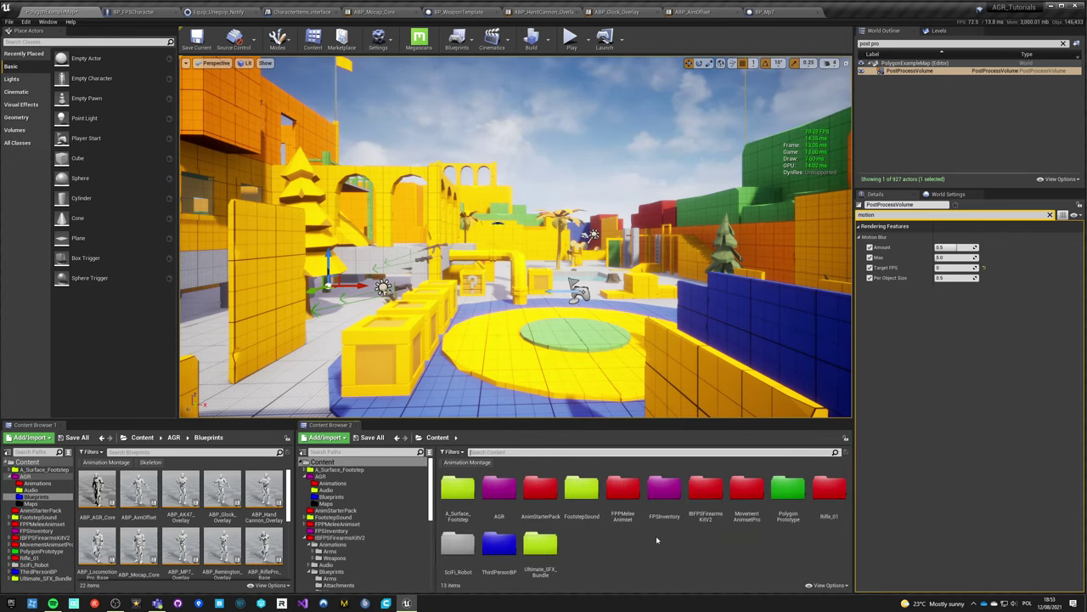
- In BP_Mp7, set the Ironsight component's Collision Presets to NoCollision and Can Character Step Up On to No, compile, and return to the level
double_click(620, 501)
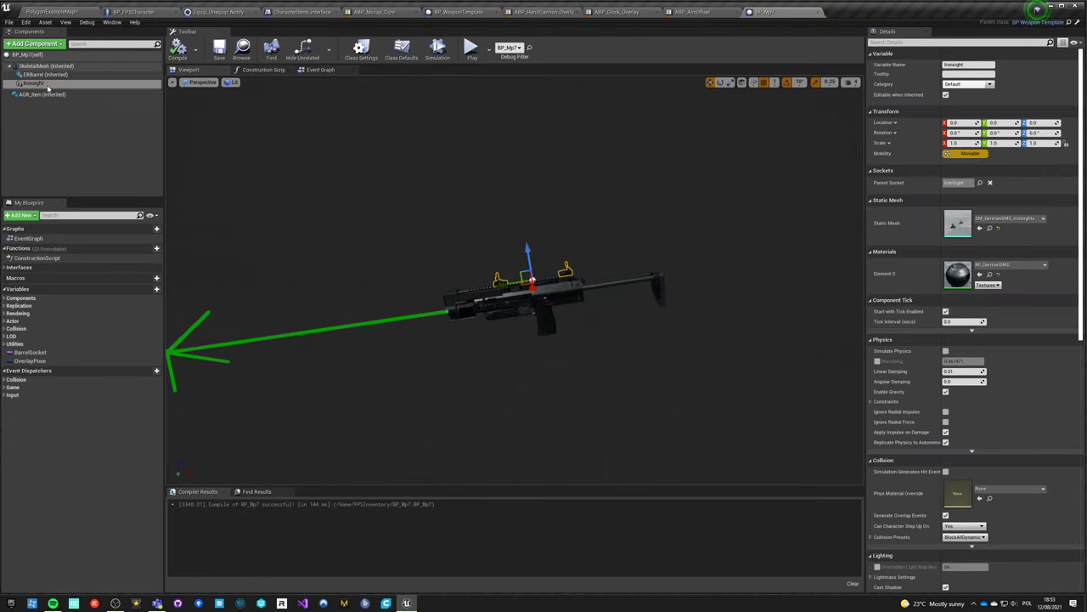
scroll(984, 408, "down", 1)
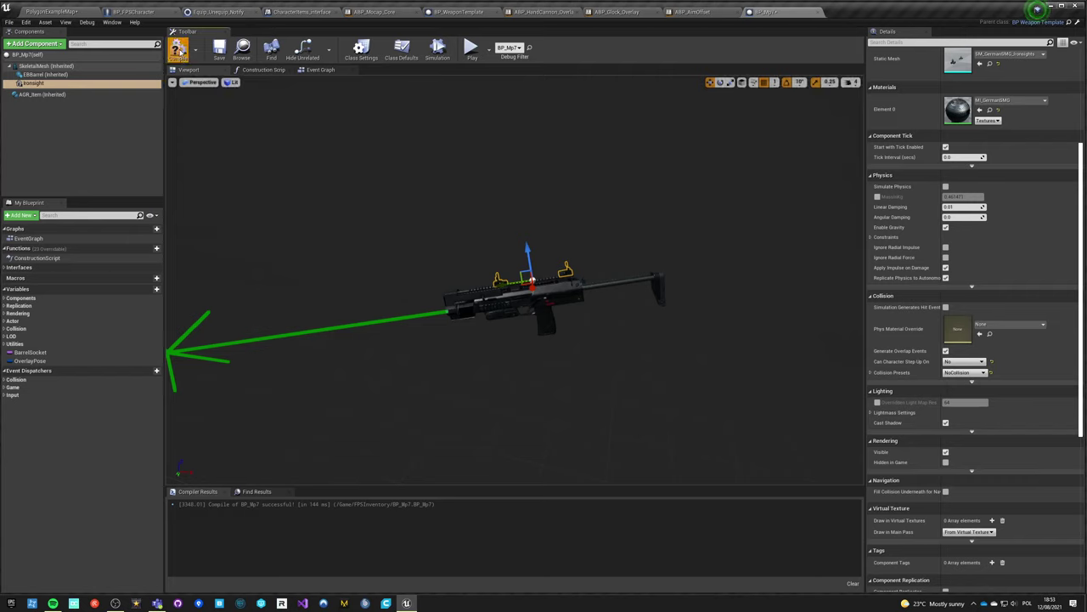
left_click(61, 12)
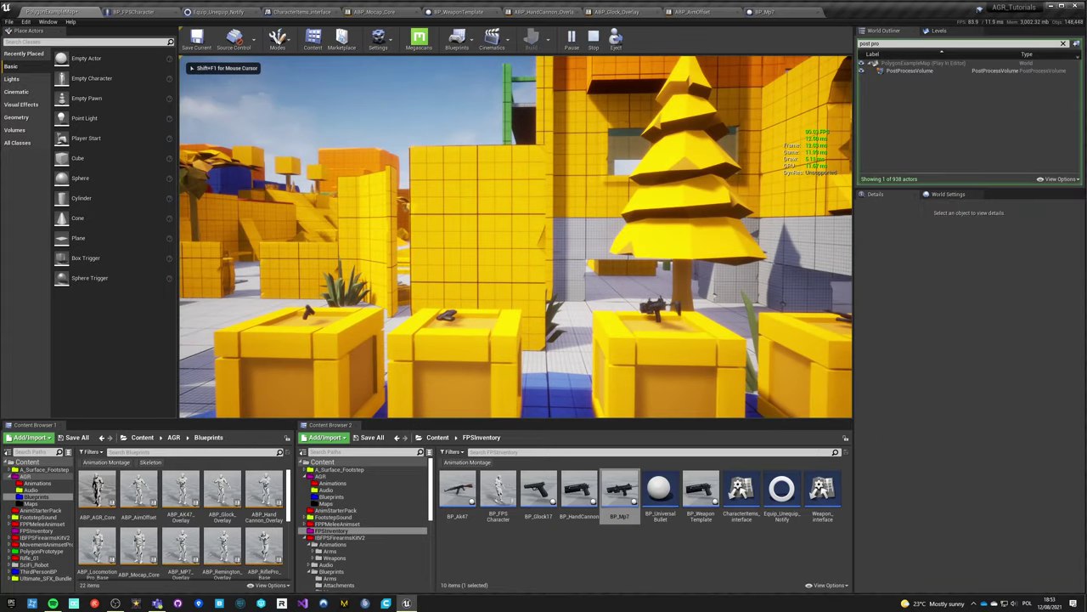
- Play-test the level in full screen, picking up the MP7 and the Hand Cannon from their crates
key("F11")
left_click(543, 306)
key("w")
key("e")
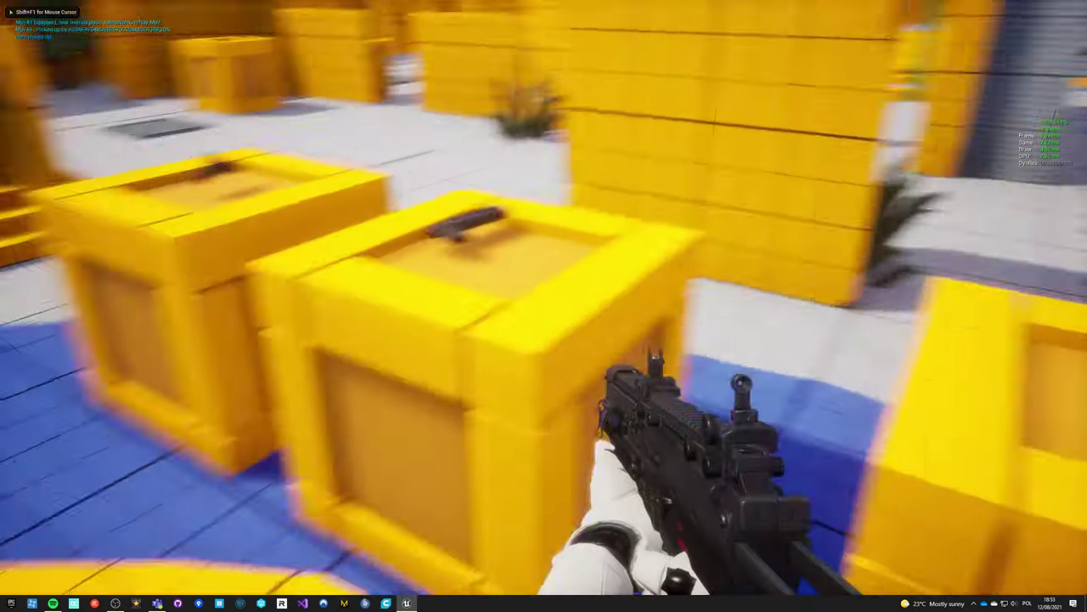
key("w")
key("e")
key("s")
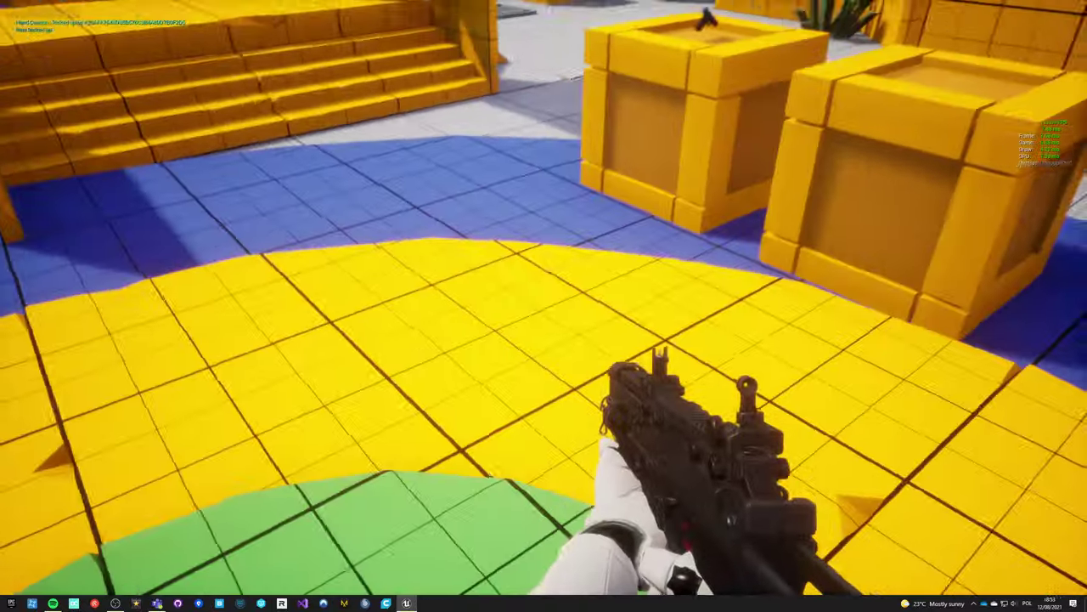
- Switch between the Hand Cannon and MP7, and pick up the Glock17 from its crate with the MP7 in hand
key("w")
key("2")
key("1")
key("w")
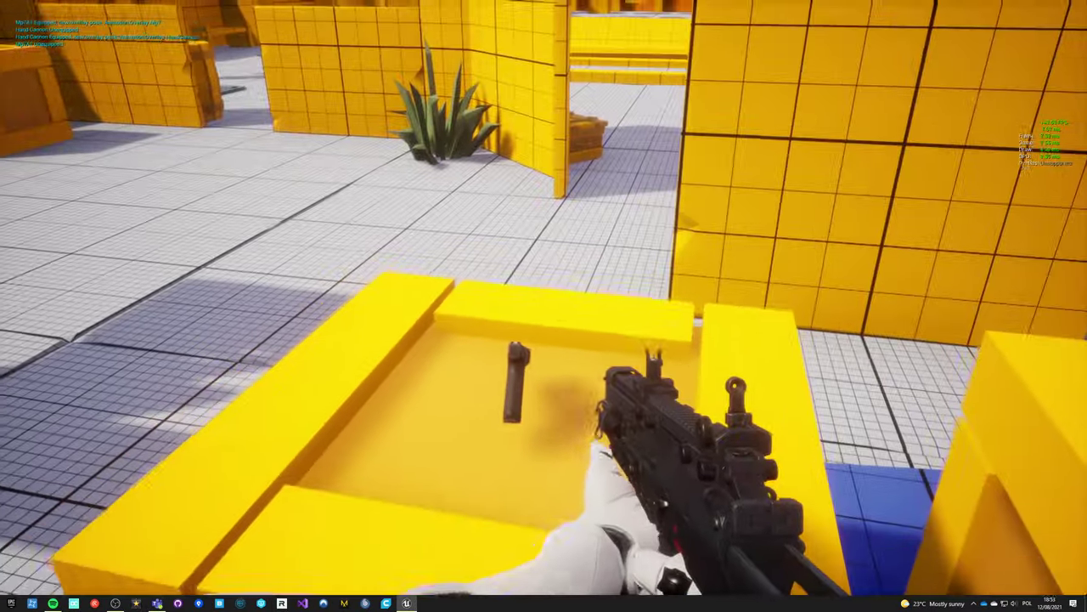
key("e")
key("s")
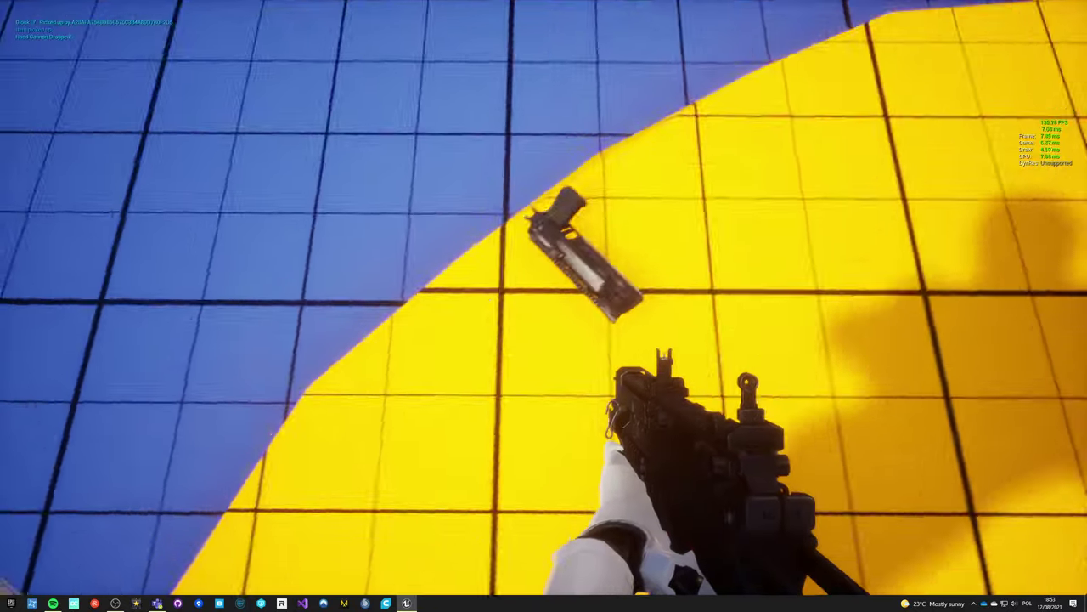
- Switch from the MP7 to the Glock17 and test aiming down its sights while moving
key("d")
key("2")
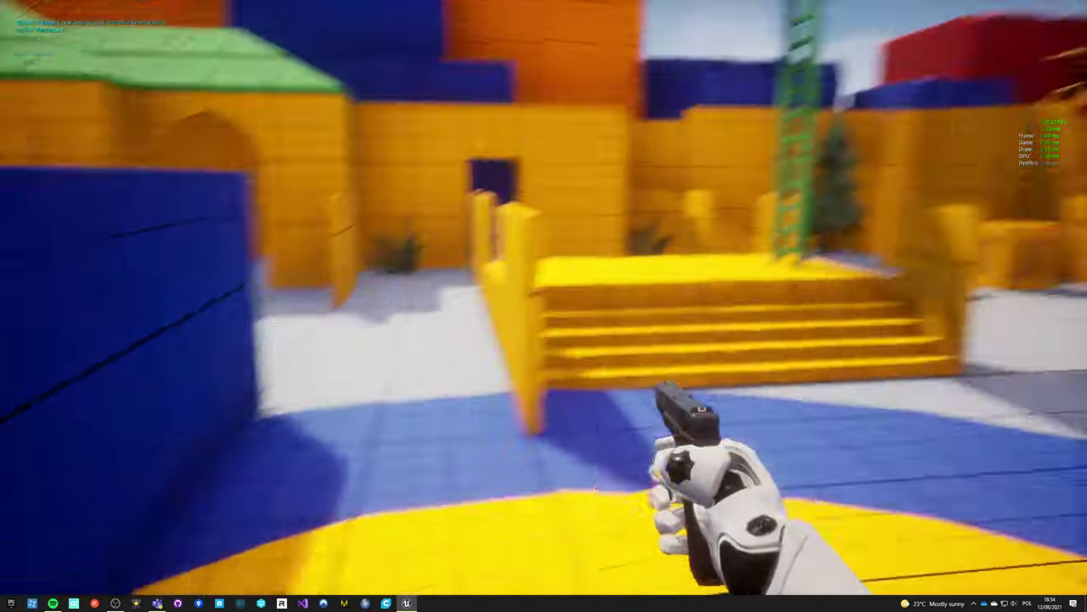
right_click(544, 305)
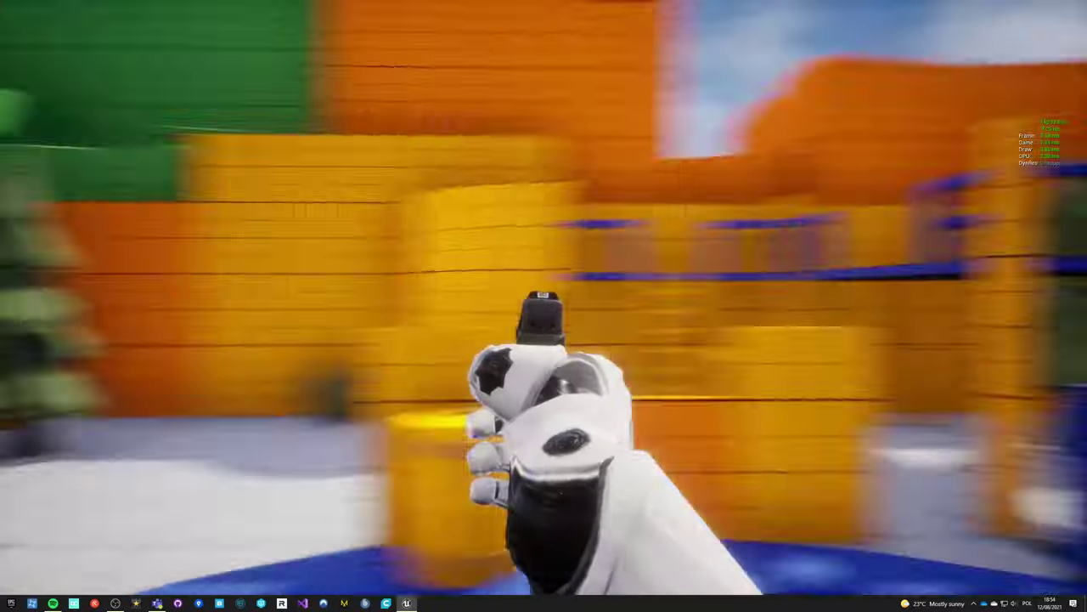
key("s")
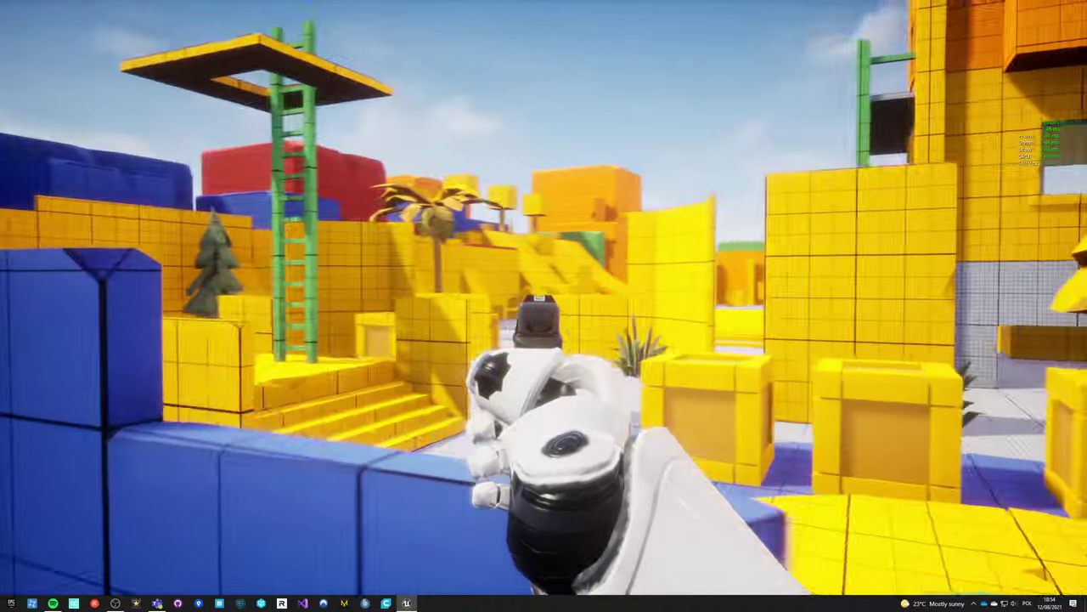
- Switch to the MP7 and back to the Glock17 by the blue wall, and aim the Glock17 again on the way to the crates
key("1")
key("s")
key("w")
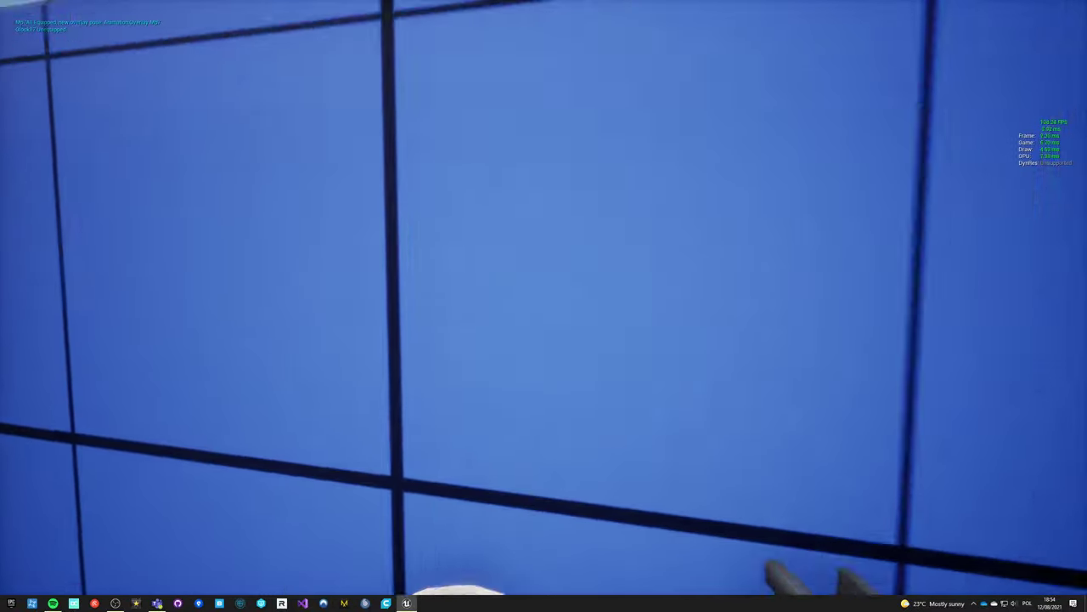
key("s")
key("w")
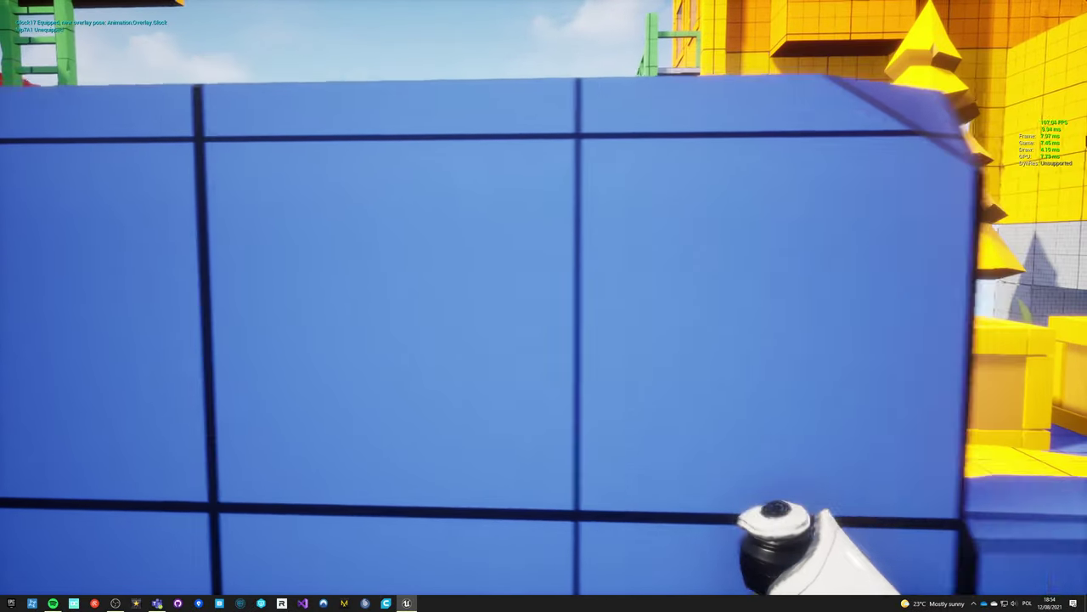
key("d")
right_click(544, 306)
key("w")
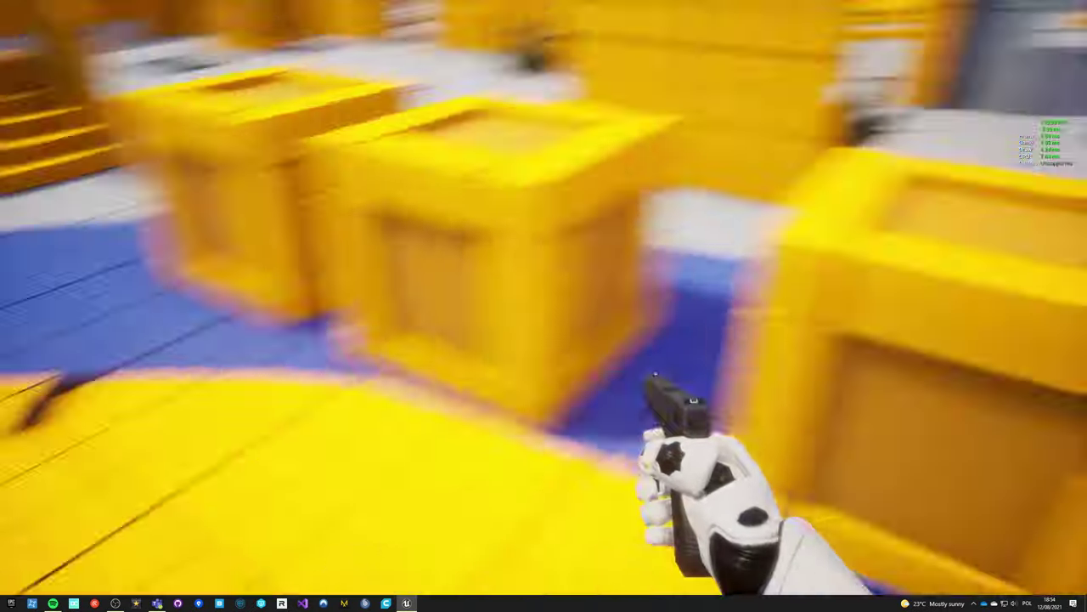
- Swap the Glock17 for the dropped Hand Cannon, and switch repeatedly between the Hand Cannon and the MP7
key("e")
key("s")
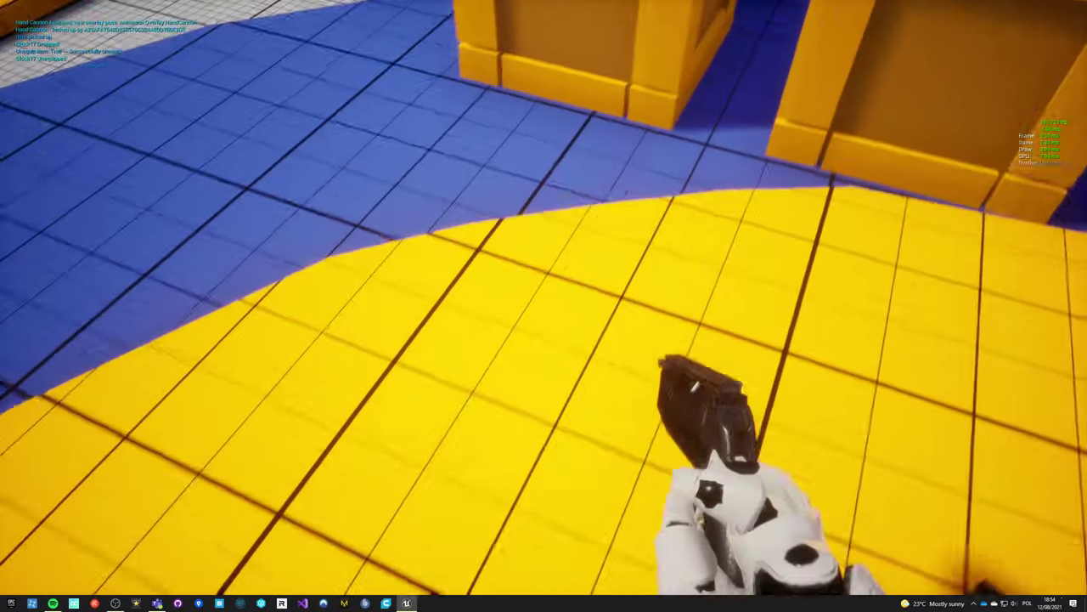
key("1")
key("d")
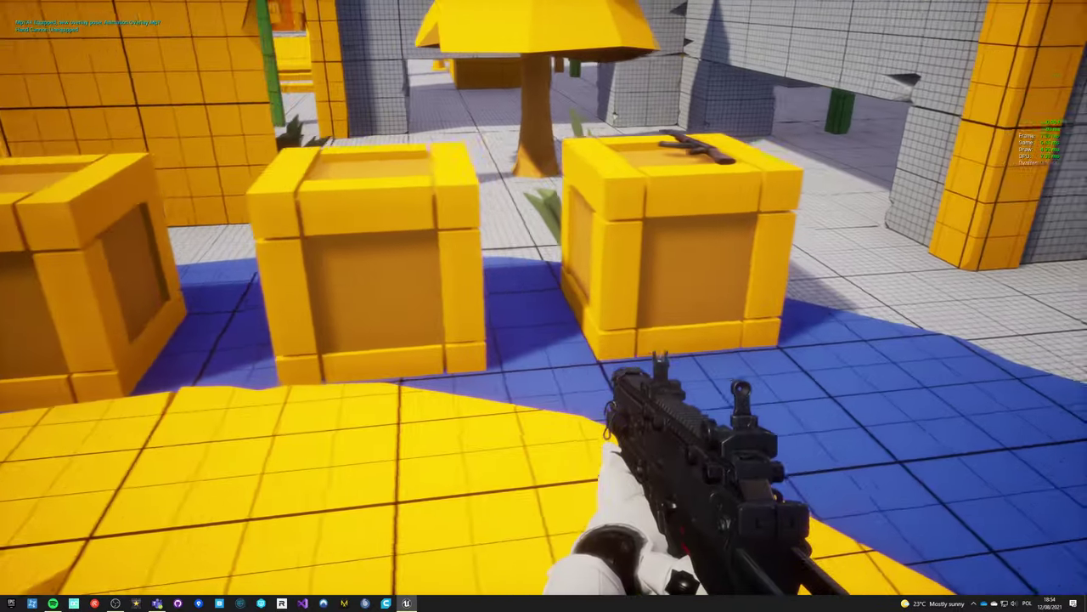
key("2")
key("1")
key("2")
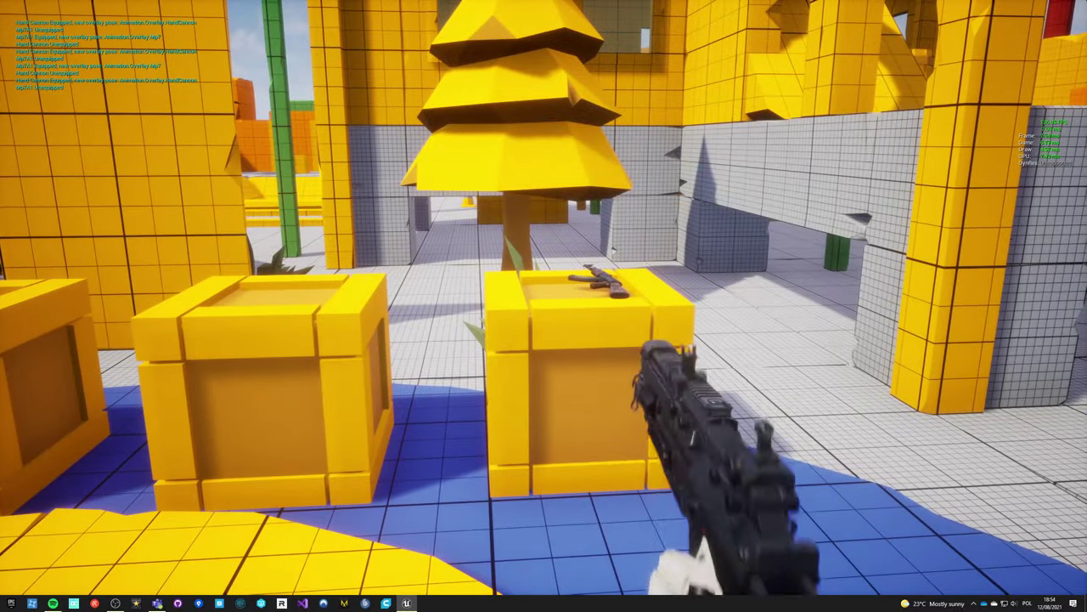
key("2")
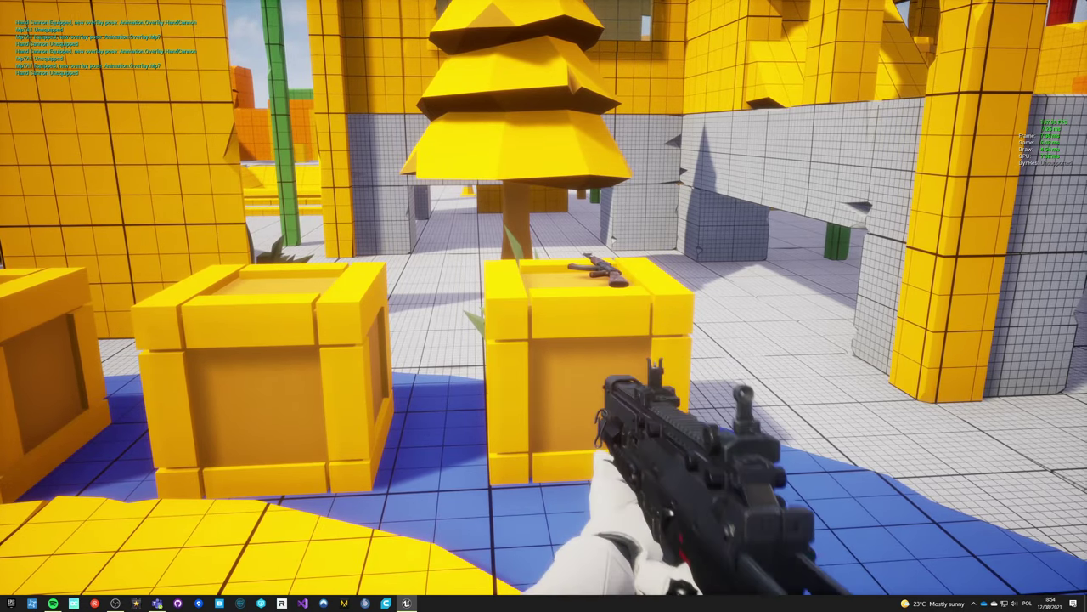
- Swap the MP7 for the AK-47 on its crate, and test switching between the Hand Cannon and the AK-47
key("w")
key("e")
key("s")
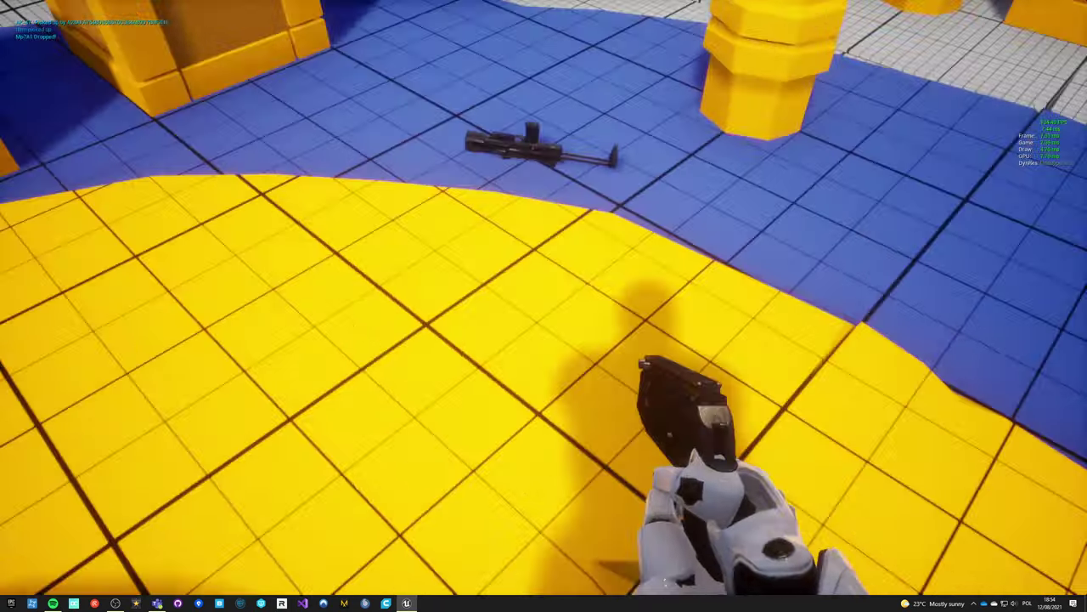
key("w")
key("s")
key("1")
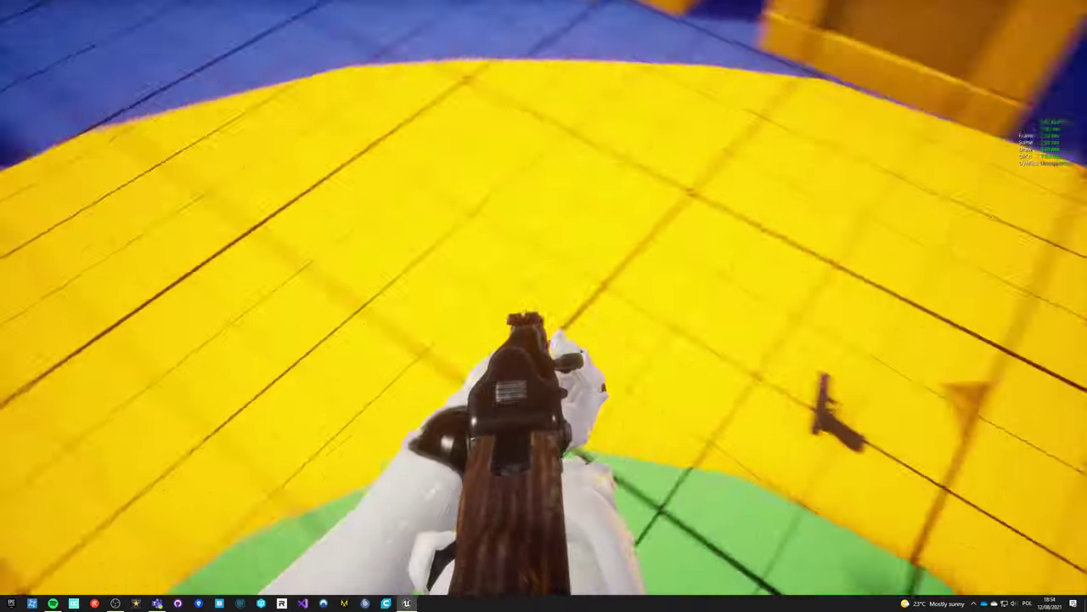
- Walk over to the dropped MP7 with the AK-47, switch between the AK-47 and Hand Cannon, and end the play session
key("g")
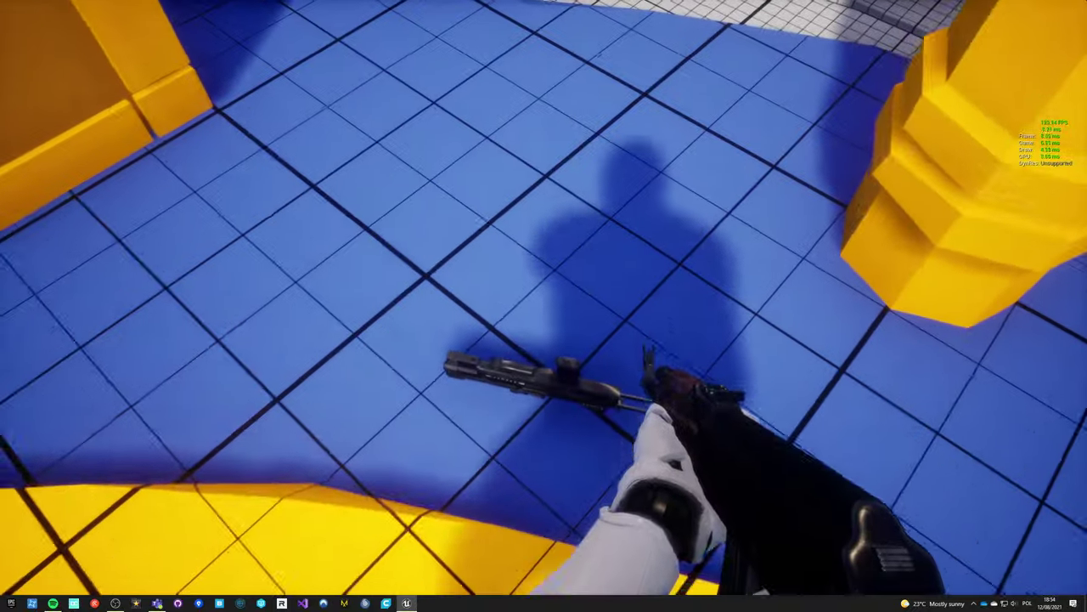
key("e")
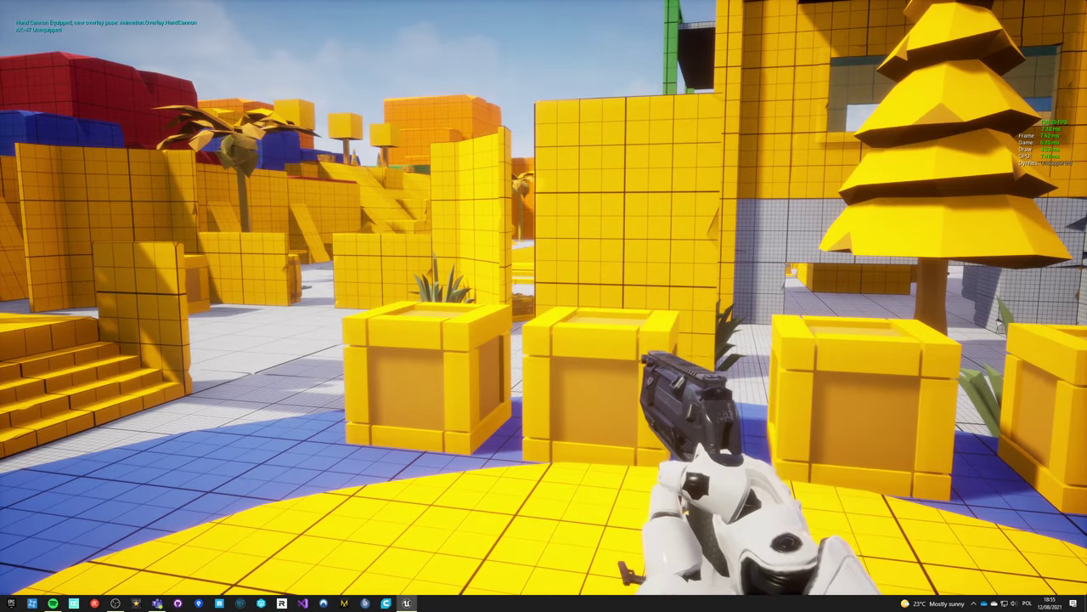
key("1")
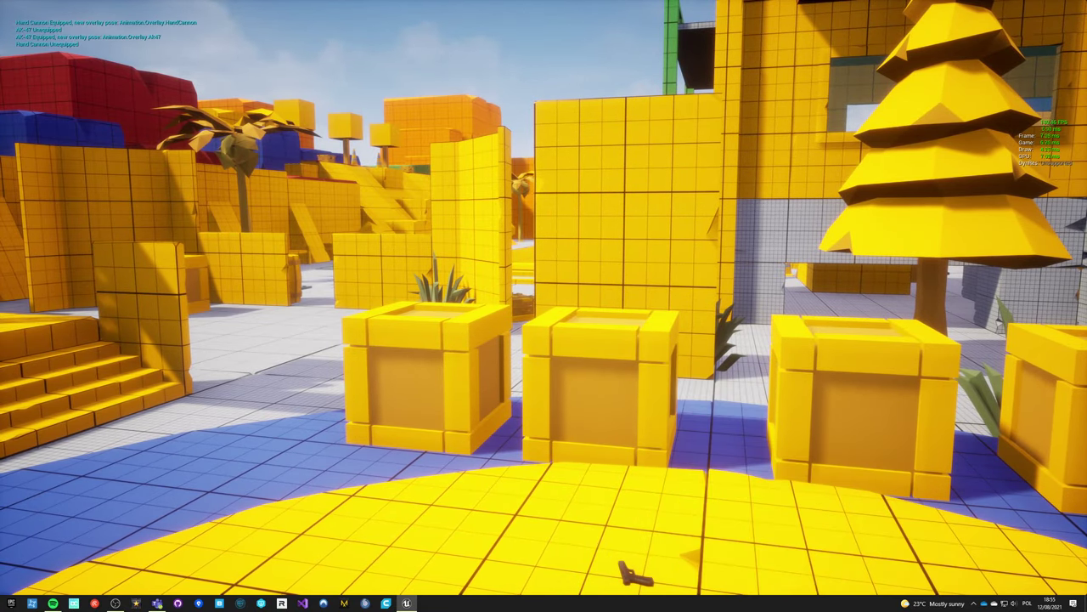
key("2")
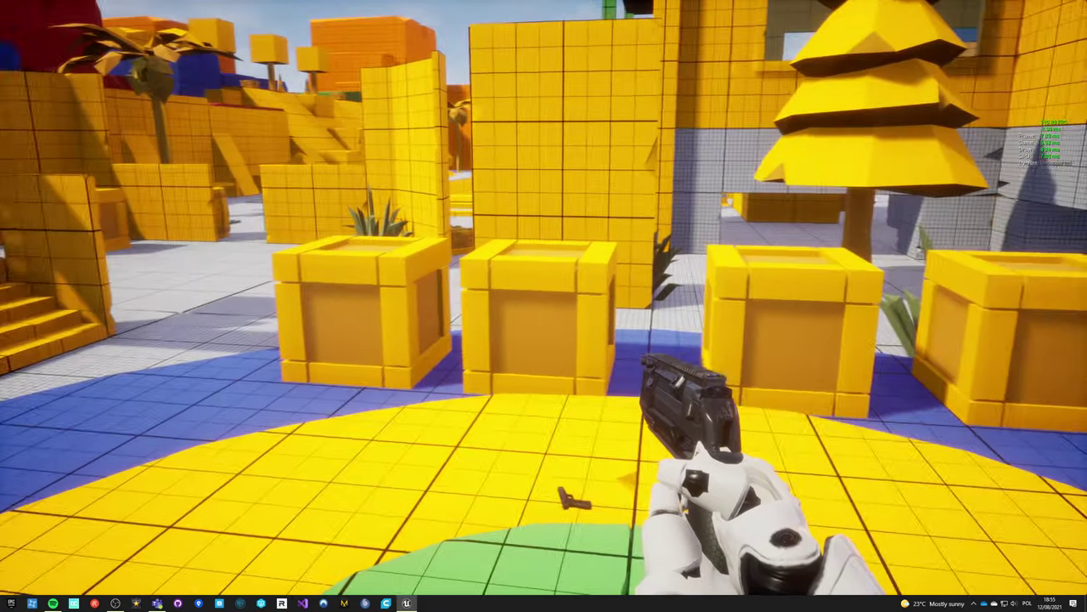
key("Escape")
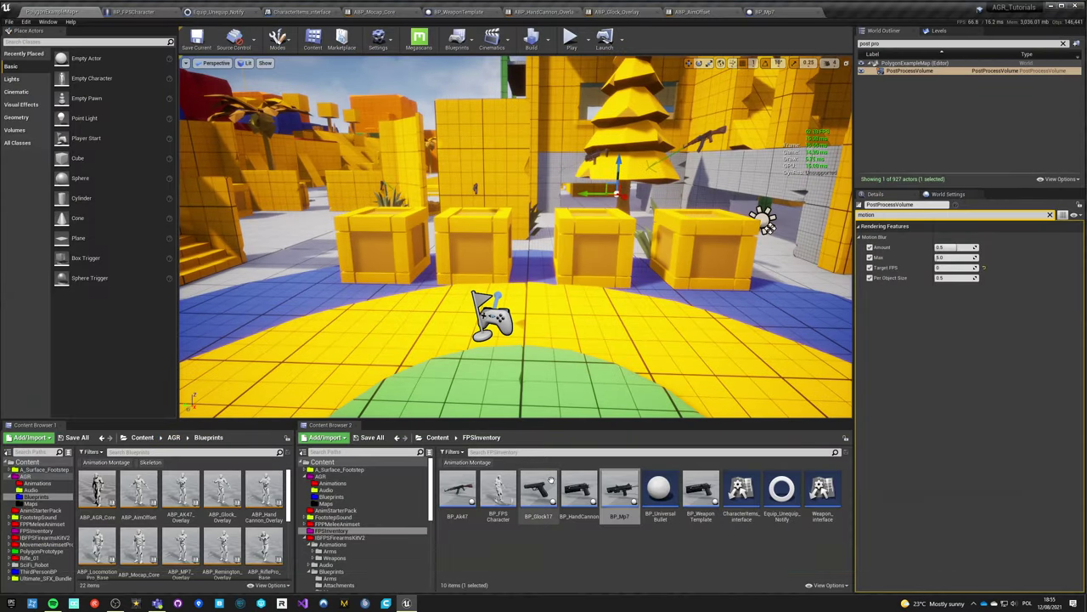
- Go through the weapon blueprints BP_Glock17, BP_HandCannon, BP_Mp7 and BP_Ak47 in the FPSInventory folder
left_click(540, 501)
key("Right")
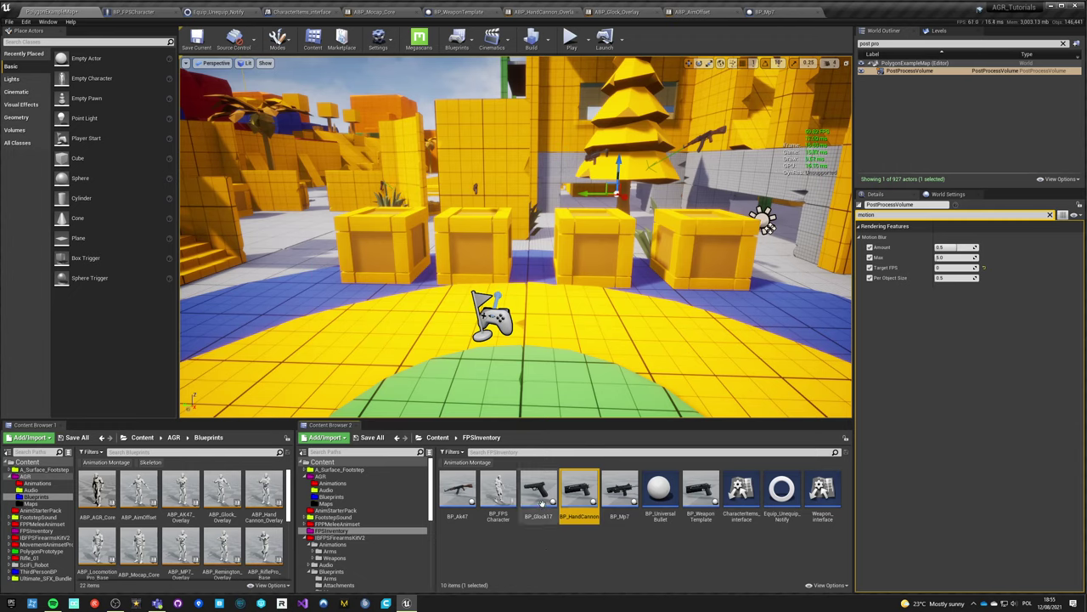
left_click(540, 498)
left_click(569, 501)
left_click(619, 498)
left_click(456, 495)
left_click(623, 495)
left_click(459, 491)
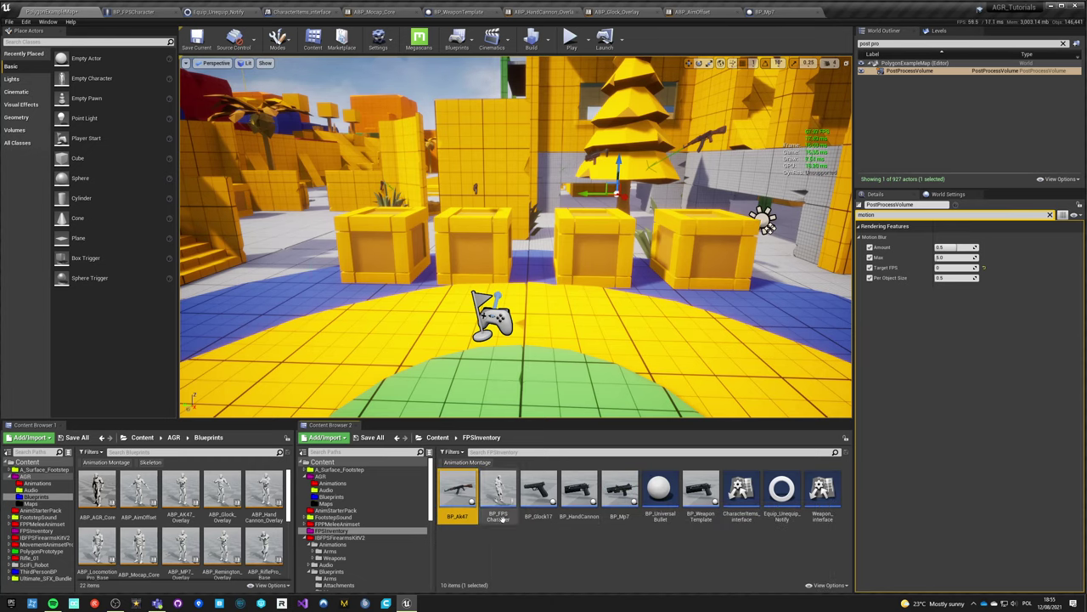
- Clear the search filters for the PostProcessVolume's details and the level's actor list, and look over the weapons at the crates
left_click(1051, 215)
left_click(1063, 43)
right_click_drag(566, 196, 541, 222)
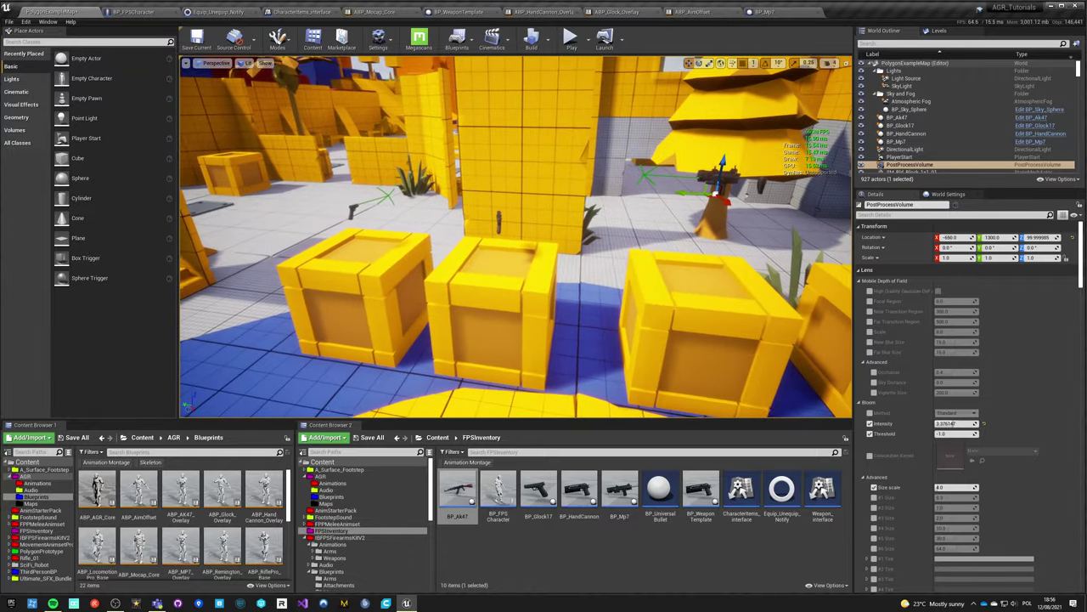
right_click_drag(515, 237, 646, 170)
right_click_drag(463, 241, 576, 272)
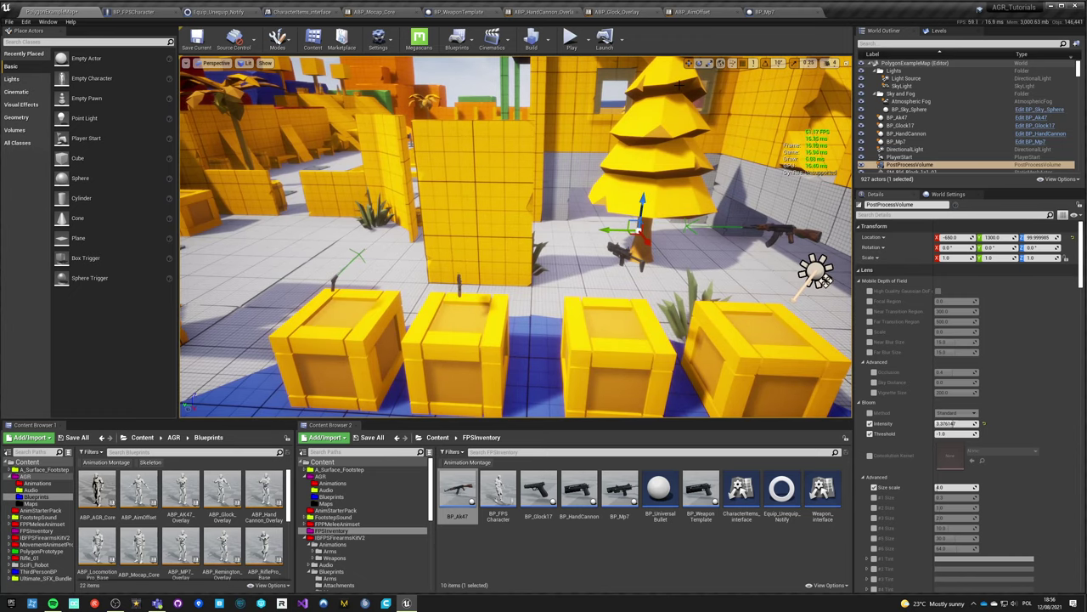
- Review the events that can be added for the AGR_Item component in BP_Mp7, and return to the level
left_click(769, 12)
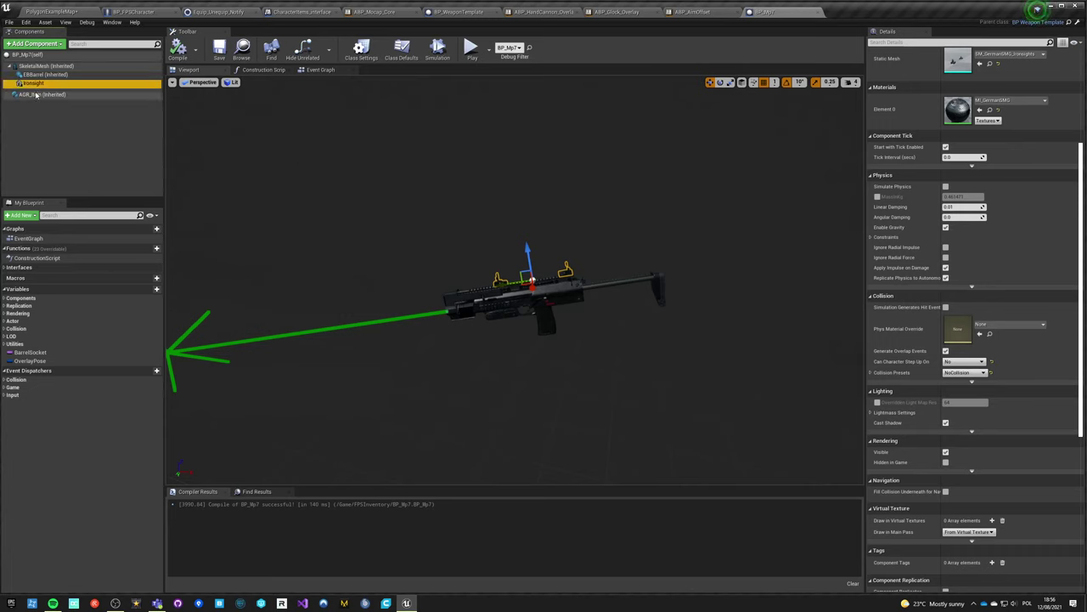
right_click(37, 95)
mouse_move(110, 105)
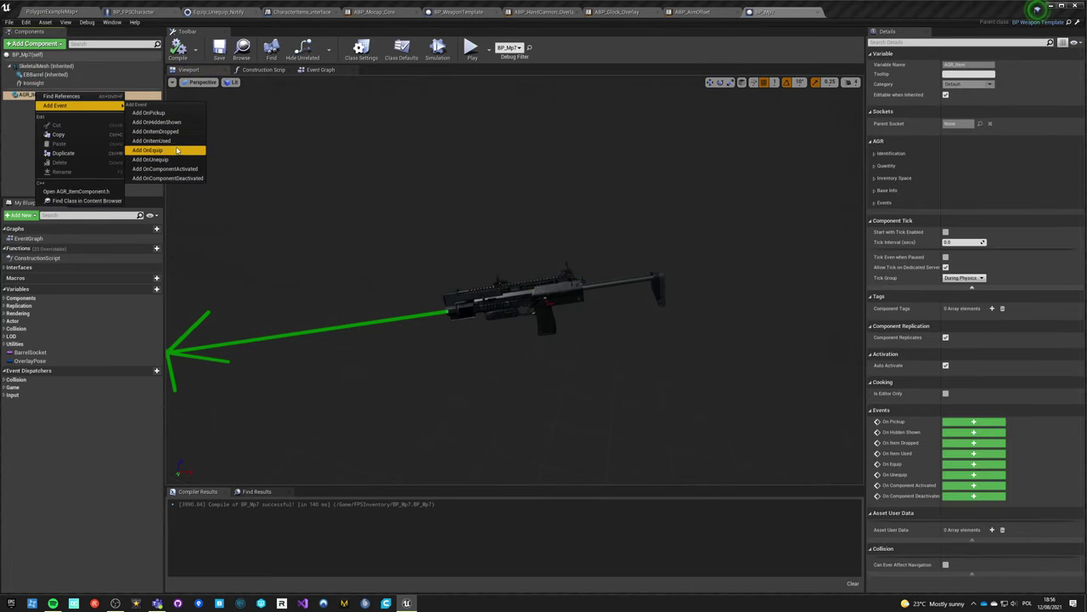
left_click(24, 124)
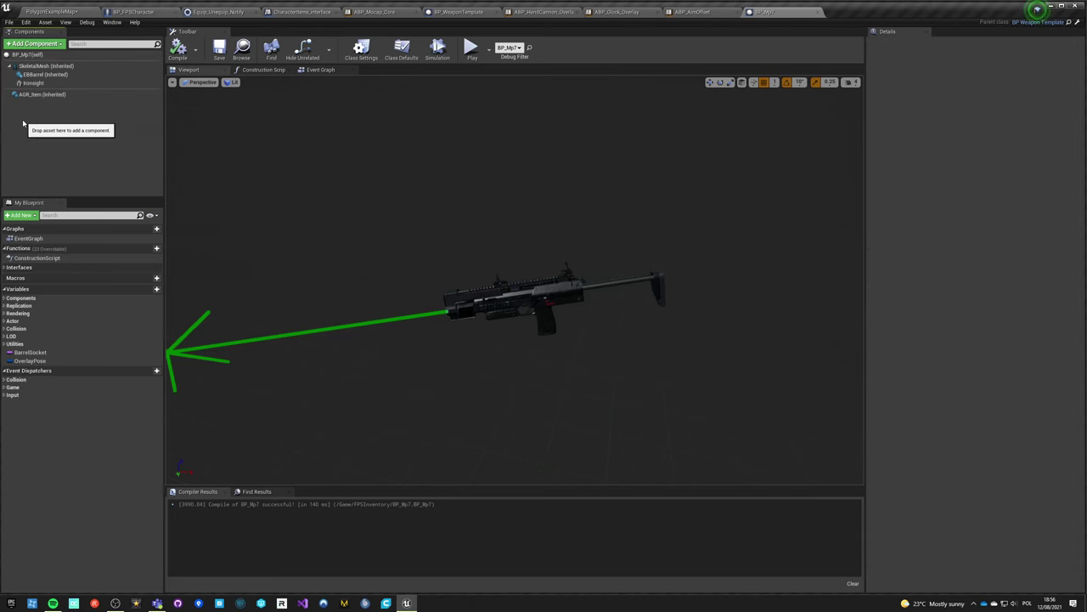
left_click(70, 12)
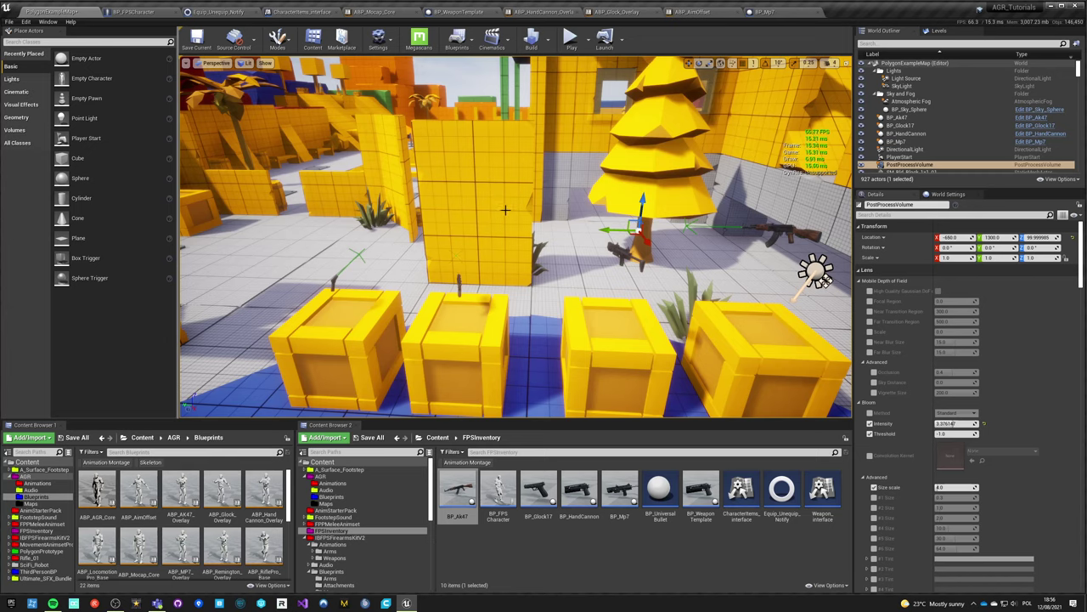
mouse_move(558, 273)
right_mouse_down()
mouse_move(408, 269)
mouse_move(373, 280)
mouse_move(420, 263)
mouse_move(561, 270)
right_mouse_up()
right_click_drag(493, 213, 435, 211)
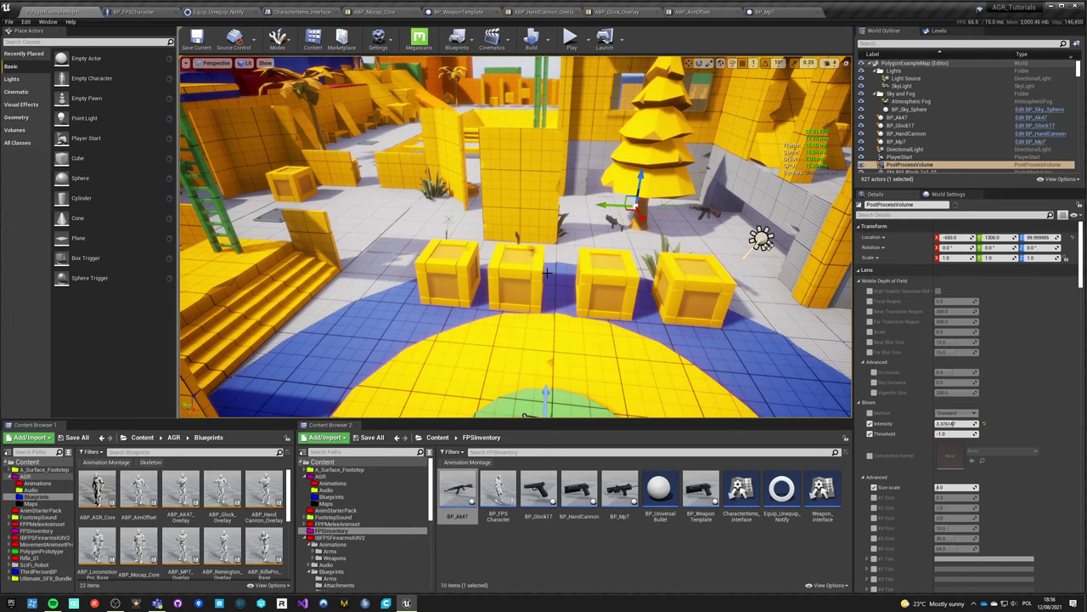
right_click_drag(434, 211, 472, 302)
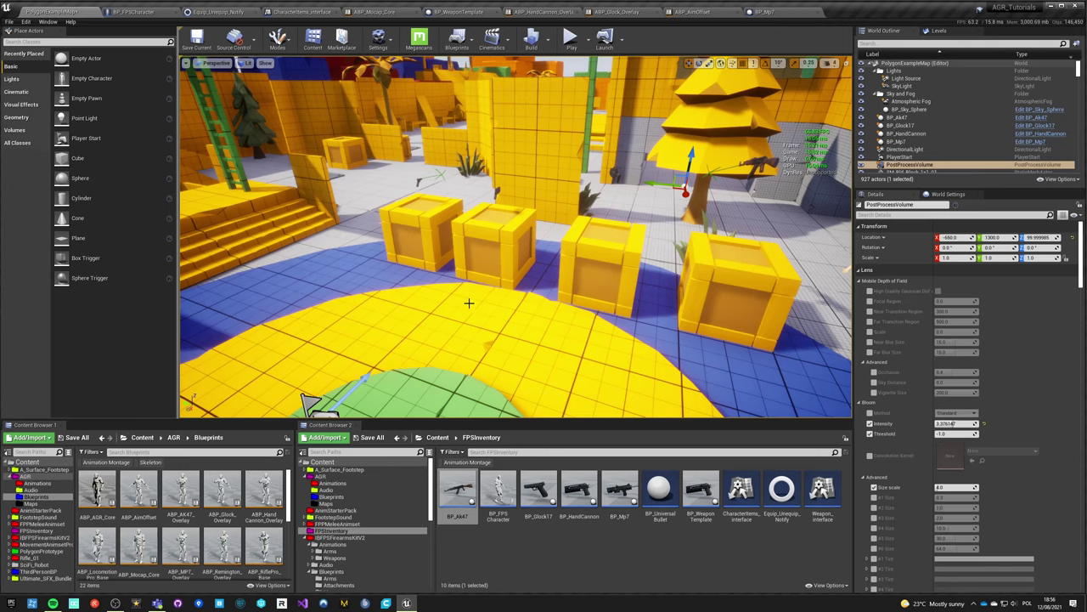
right_click_drag(425, 261, 429, 286)
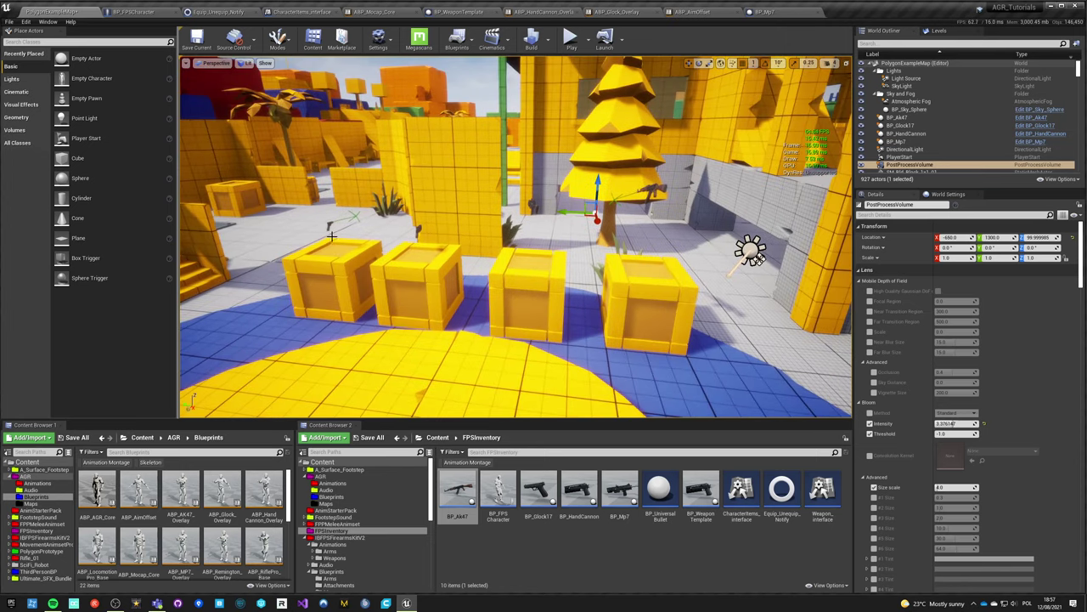